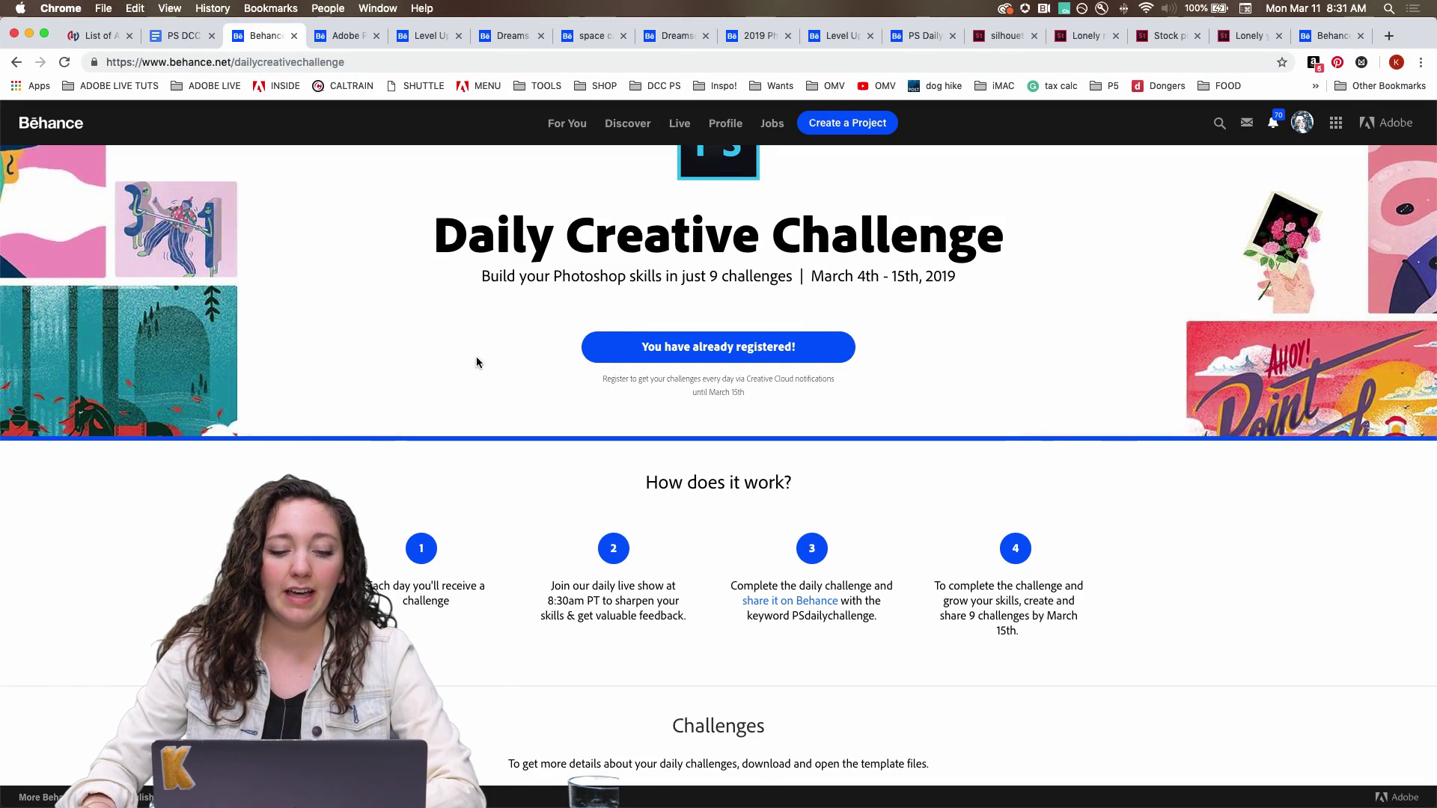
Review the Daily Creative Challenge page on Behance, including how it works and the Monday, March 11 Mockup challenge.
{"action": "scroll", "coordinate": [529, 417], "scroll_direction": "down", "scroll_amount": 3}
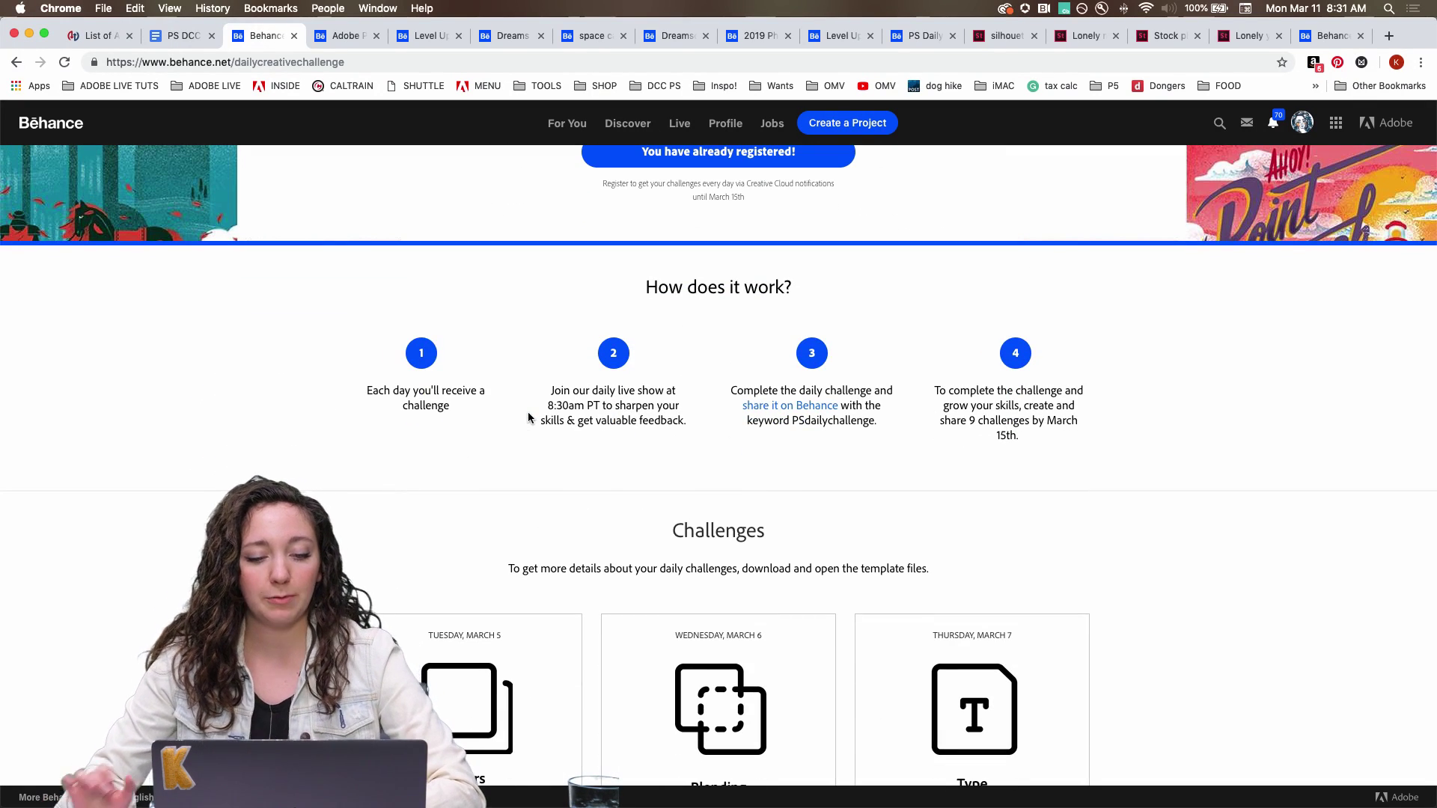
{"action": "scroll", "coordinate": [529, 416], "scroll_direction": "down", "scroll_amount": 7}
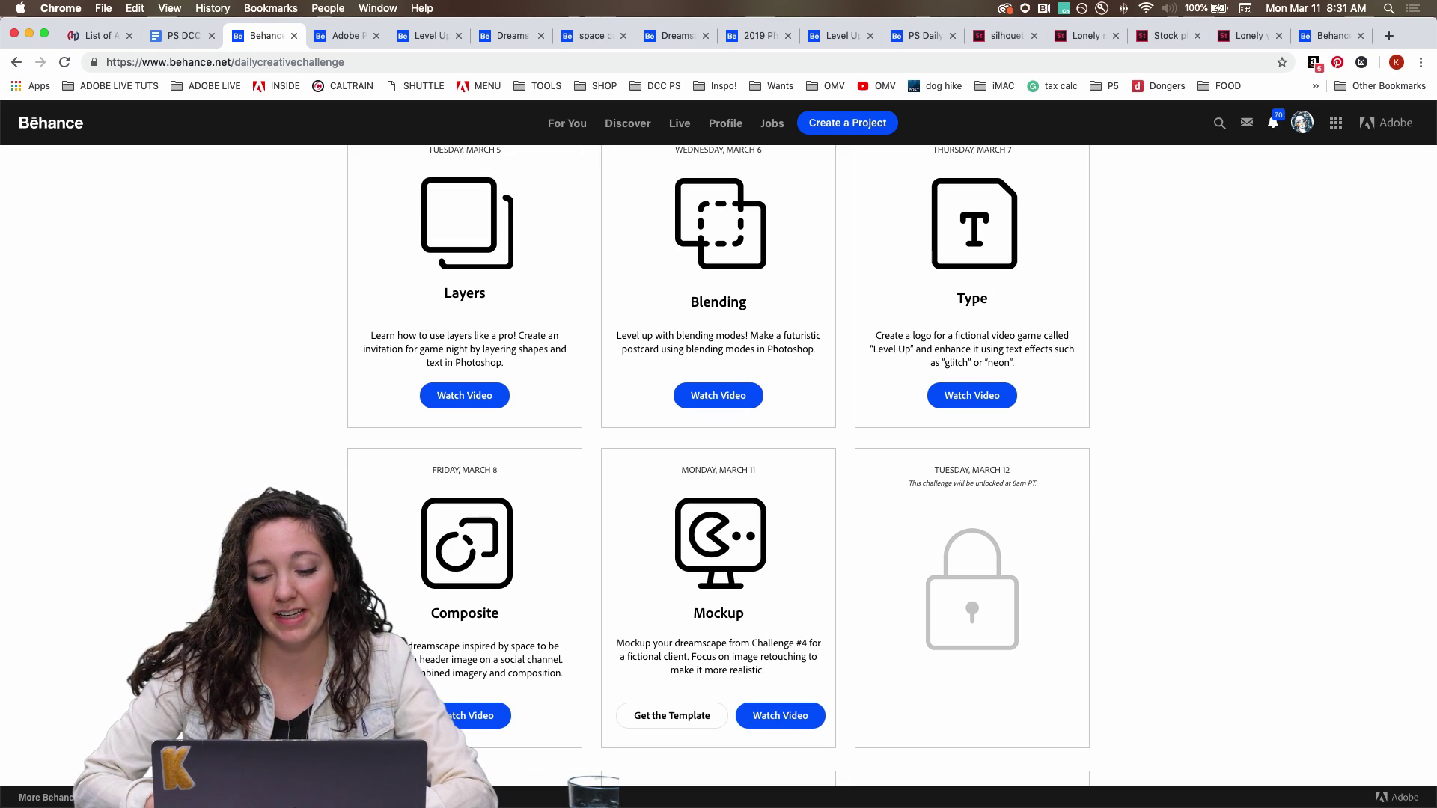
{"action": "scroll", "coordinate": [592, 601], "scroll_direction": "down", "scroll_amount": 2}
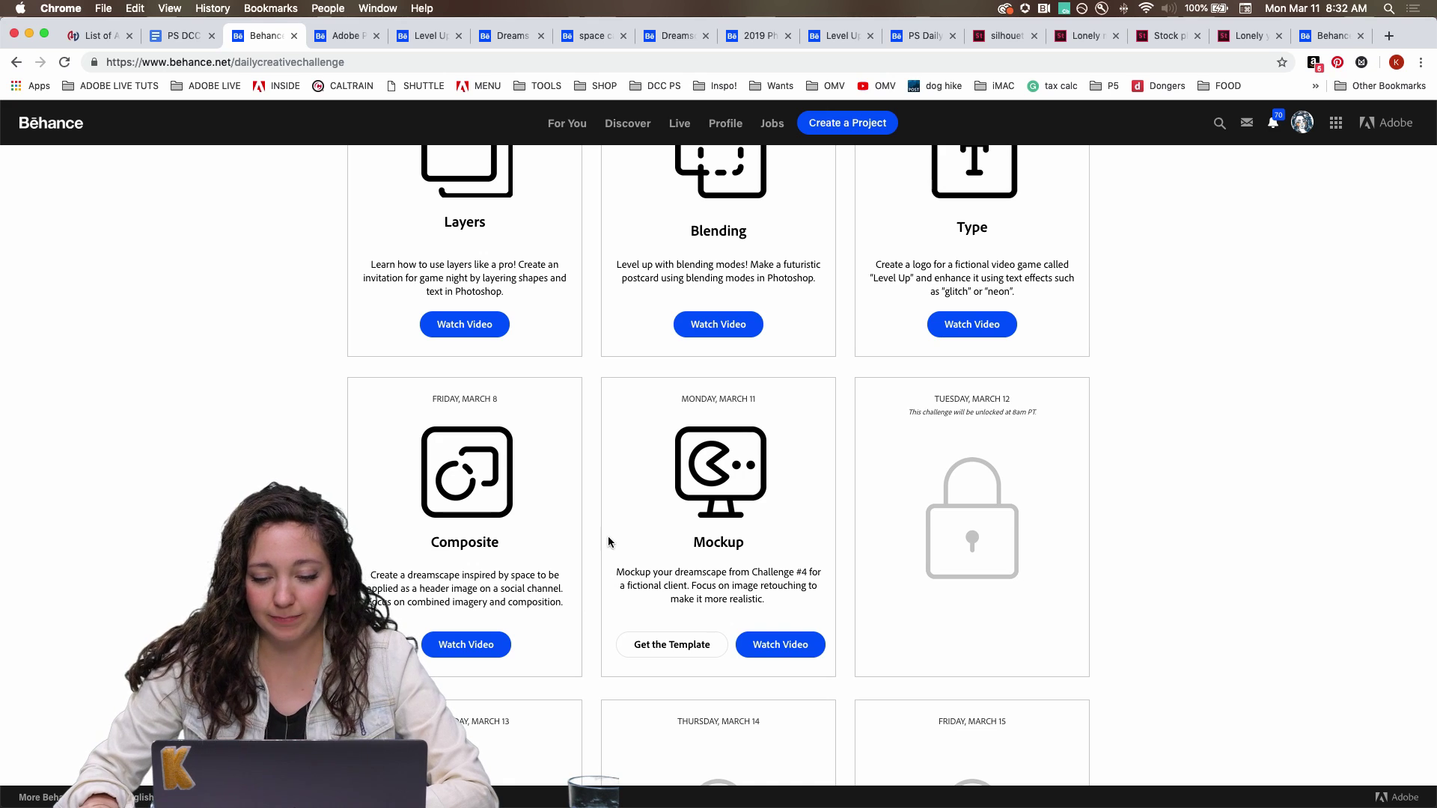
{"action": "scroll", "coordinate": [612, 537], "scroll_direction": "up", "scroll_amount": 1}
{"action": "scroll", "coordinate": [612, 537], "scroll_direction": "up", "scroll_amount": 10}
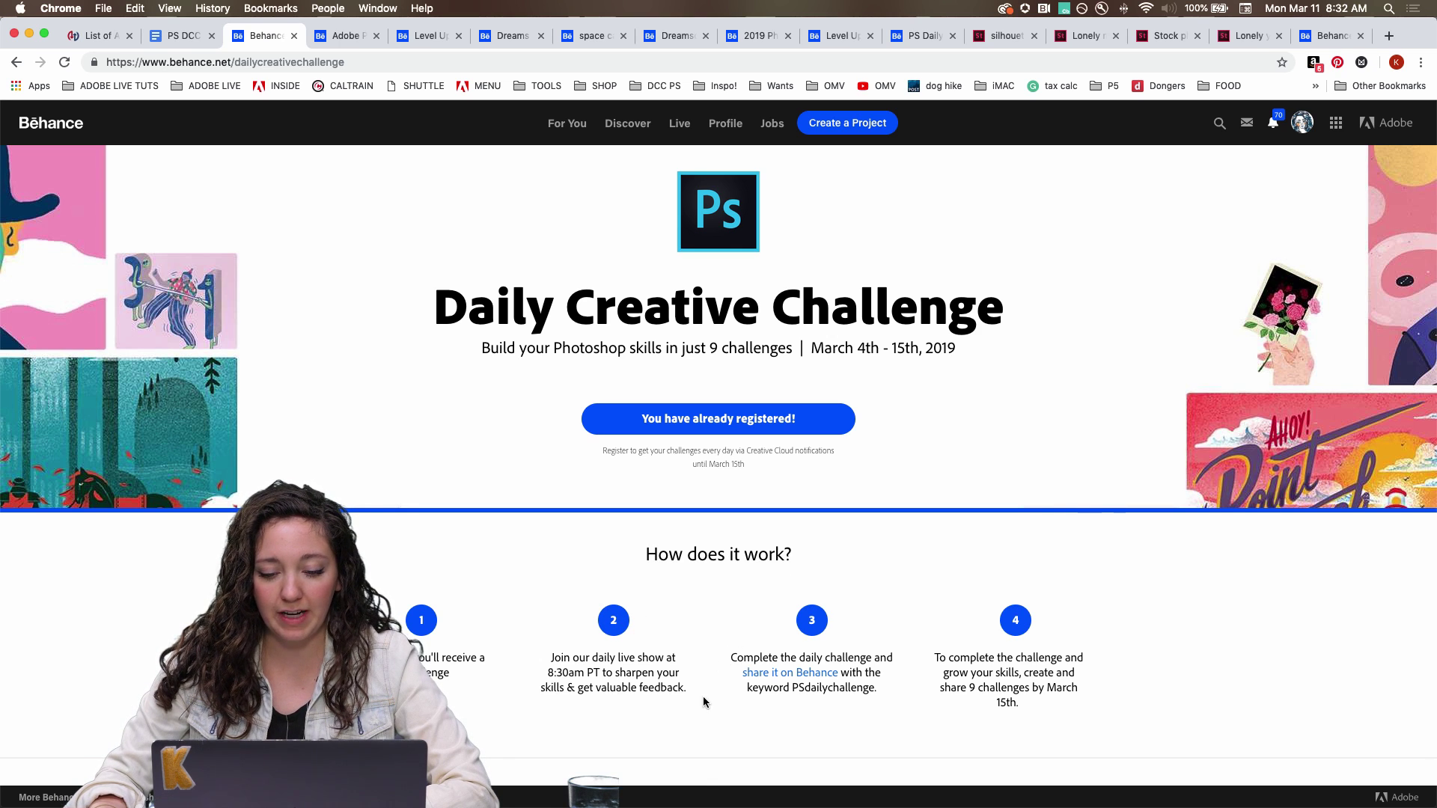
Switch to Discord, widen its window, and find the Realistic Grain mini-tutorial in the tips-and-tricks channel.
{"action": "mouse_move", "coordinate": [703, 797]}
{"action": "left_click", "coordinate": [784, 797]}
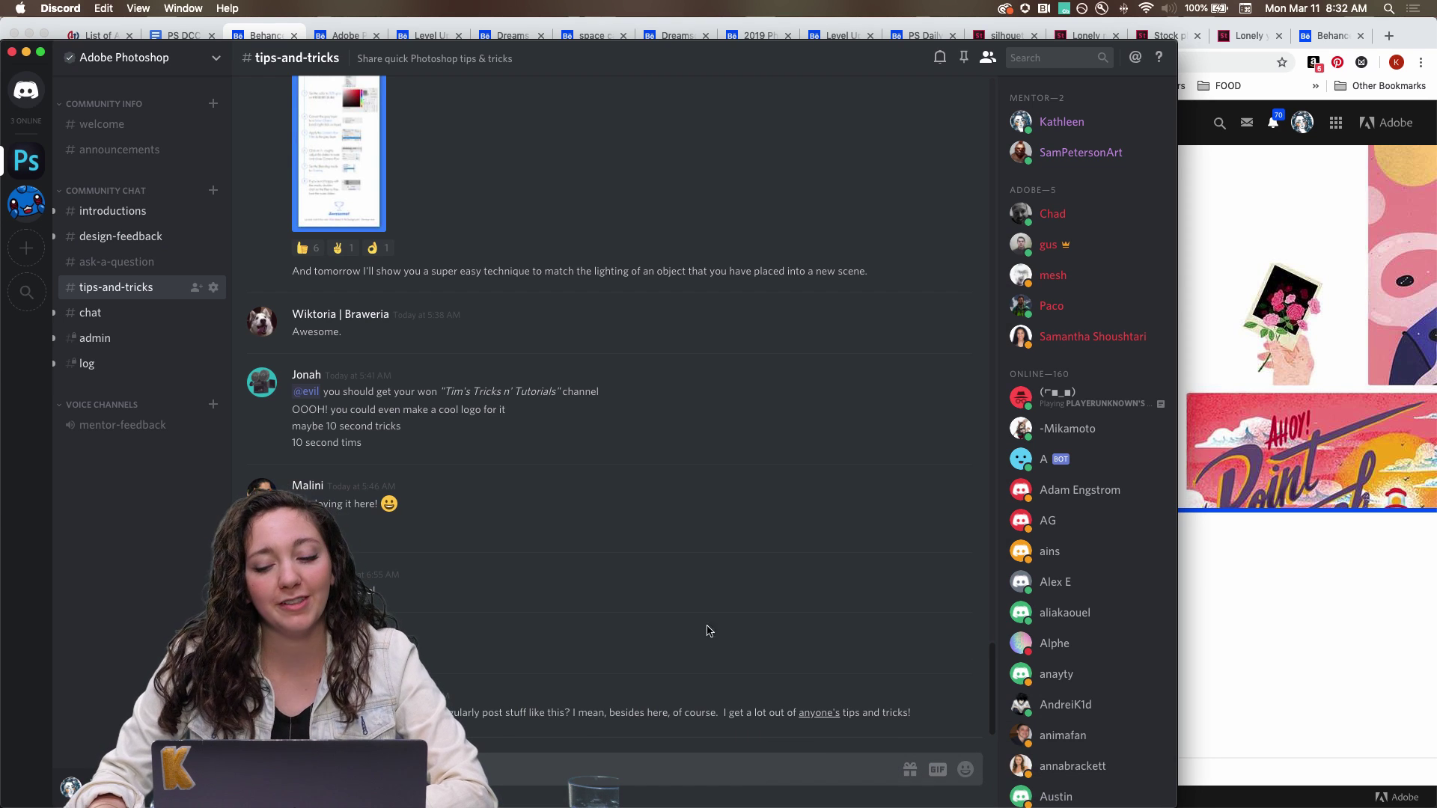
{"action": "left_click_drag", "start_coordinate": [1175, 567], "coordinate": [1419, 562]}
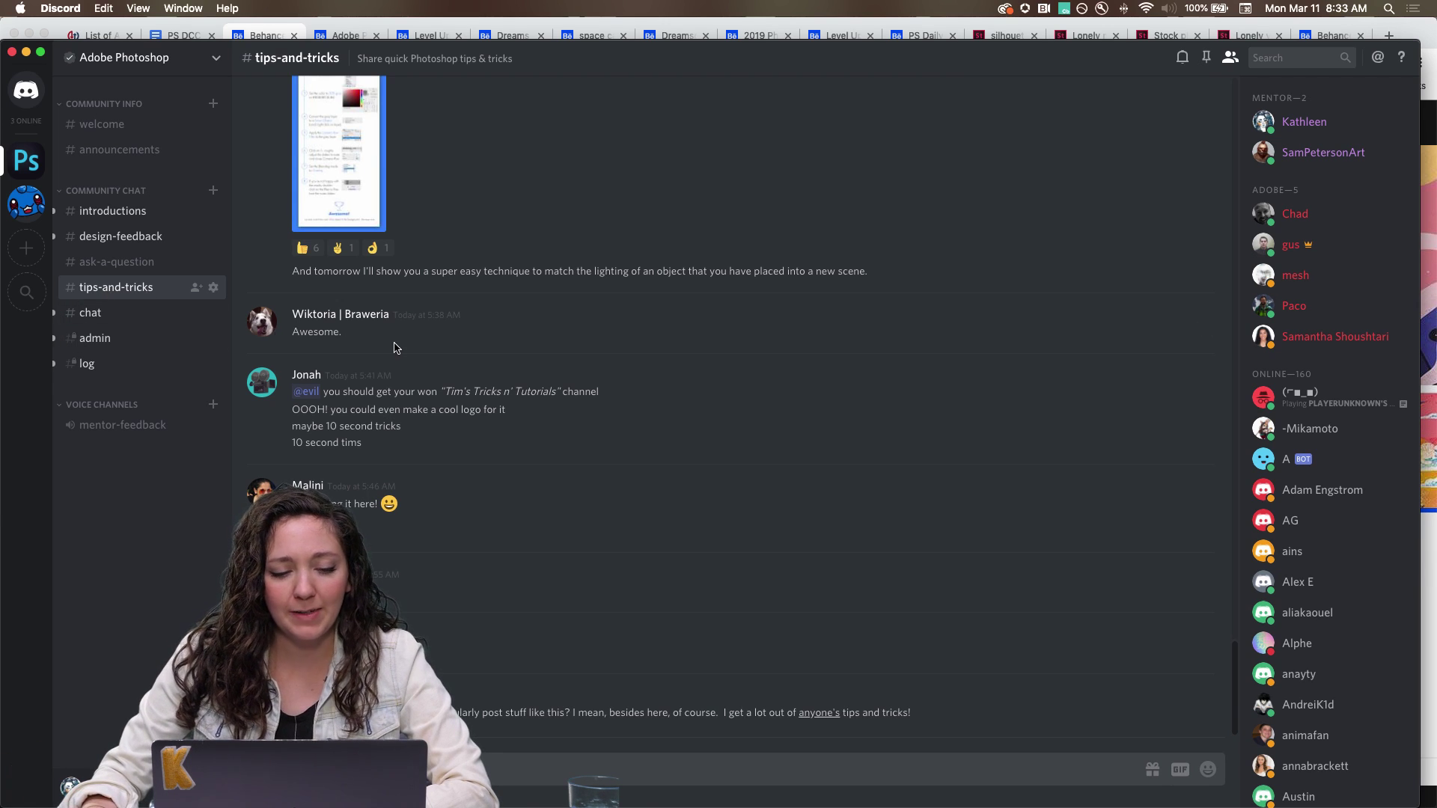
{"action": "scroll", "coordinate": [367, 344], "scroll_direction": "up", "scroll_amount": 10}
{"action": "scroll", "coordinate": [395, 348], "scroll_direction": "up", "scroll_amount": 1}
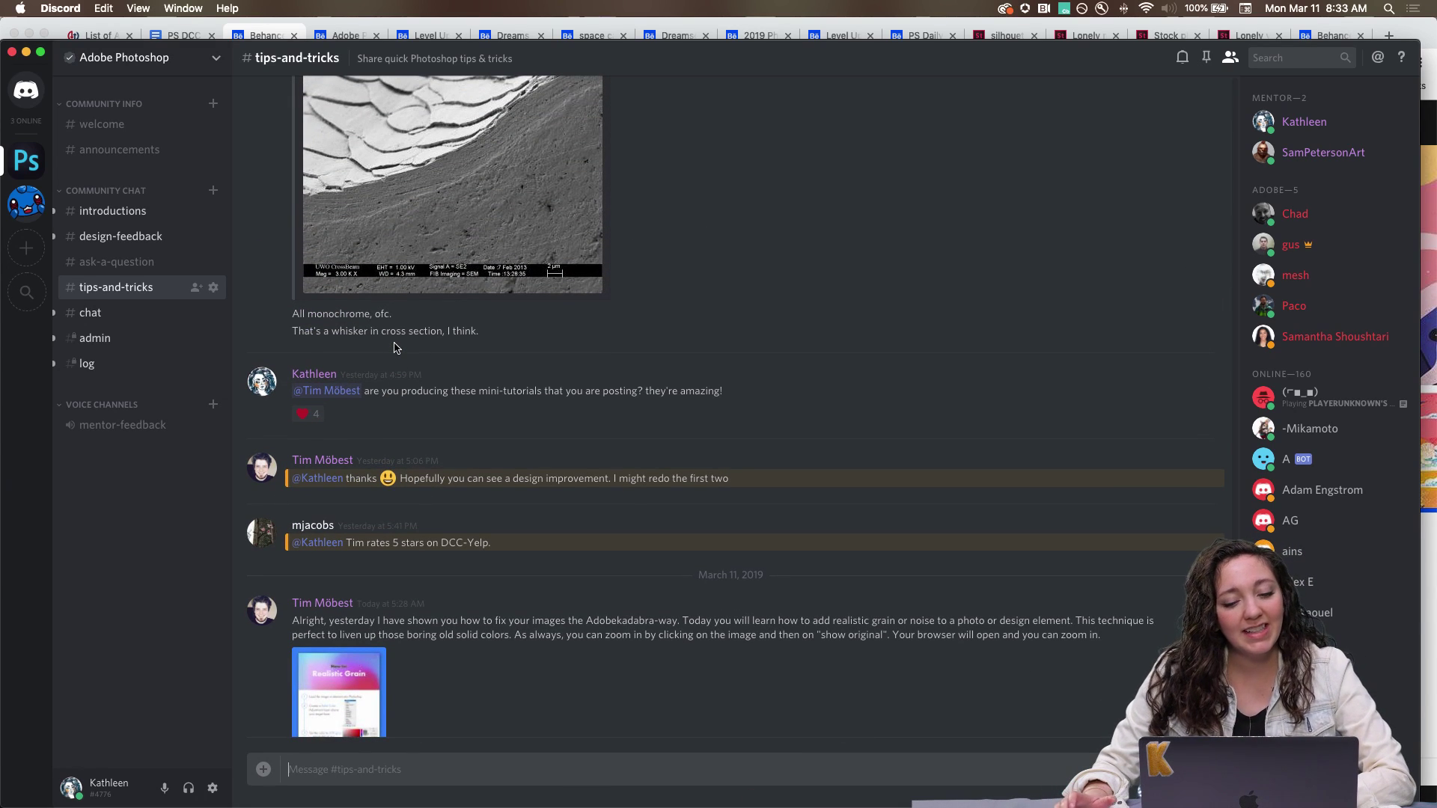
{"action": "scroll", "coordinate": [732, 350], "scroll_direction": "down", "scroll_amount": 1}
{"action": "scroll", "coordinate": [732, 351], "scroll_direction": "down", "scroll_amount": 4}
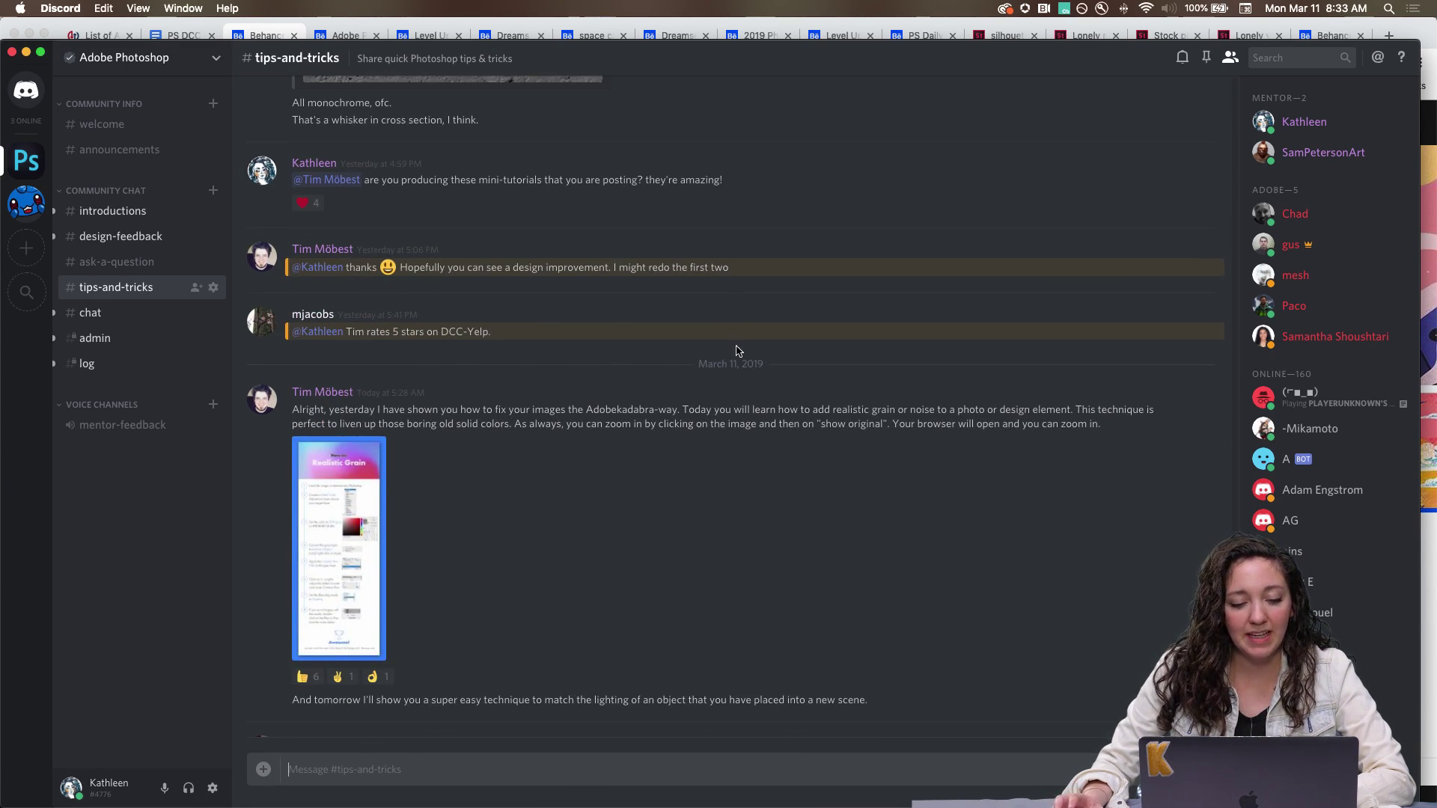
View the original Realistic Grain image enlarged in the browser, read its instructions, and return to the Discord channel.
{"action": "left_click", "coordinate": [351, 545]}
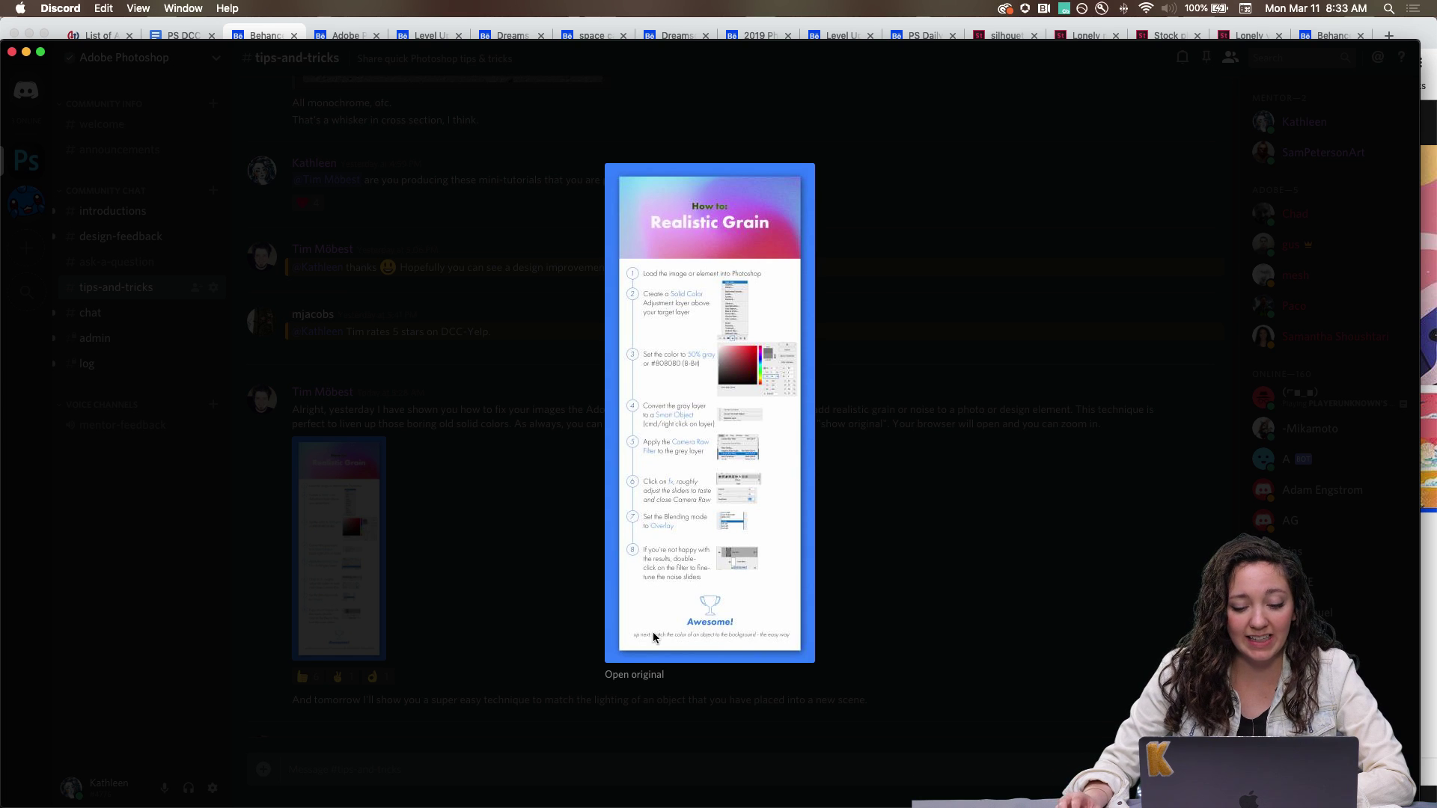
{"action": "left_click", "coordinate": [628, 677]}
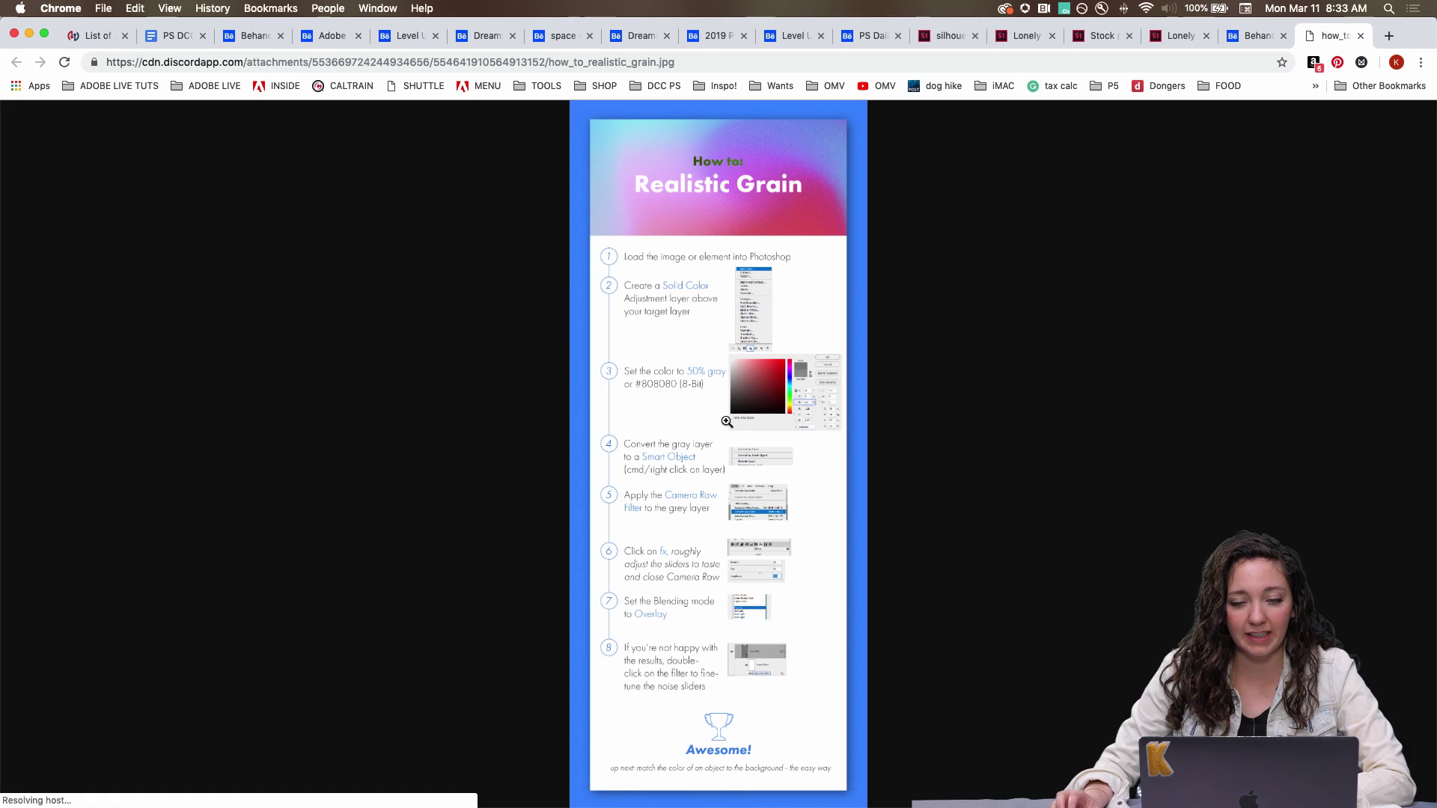
{"action": "left_click", "coordinate": [672, 456]}
{"action": "scroll", "coordinate": [662, 315], "scroll_direction": "down", "scroll_amount": 6}
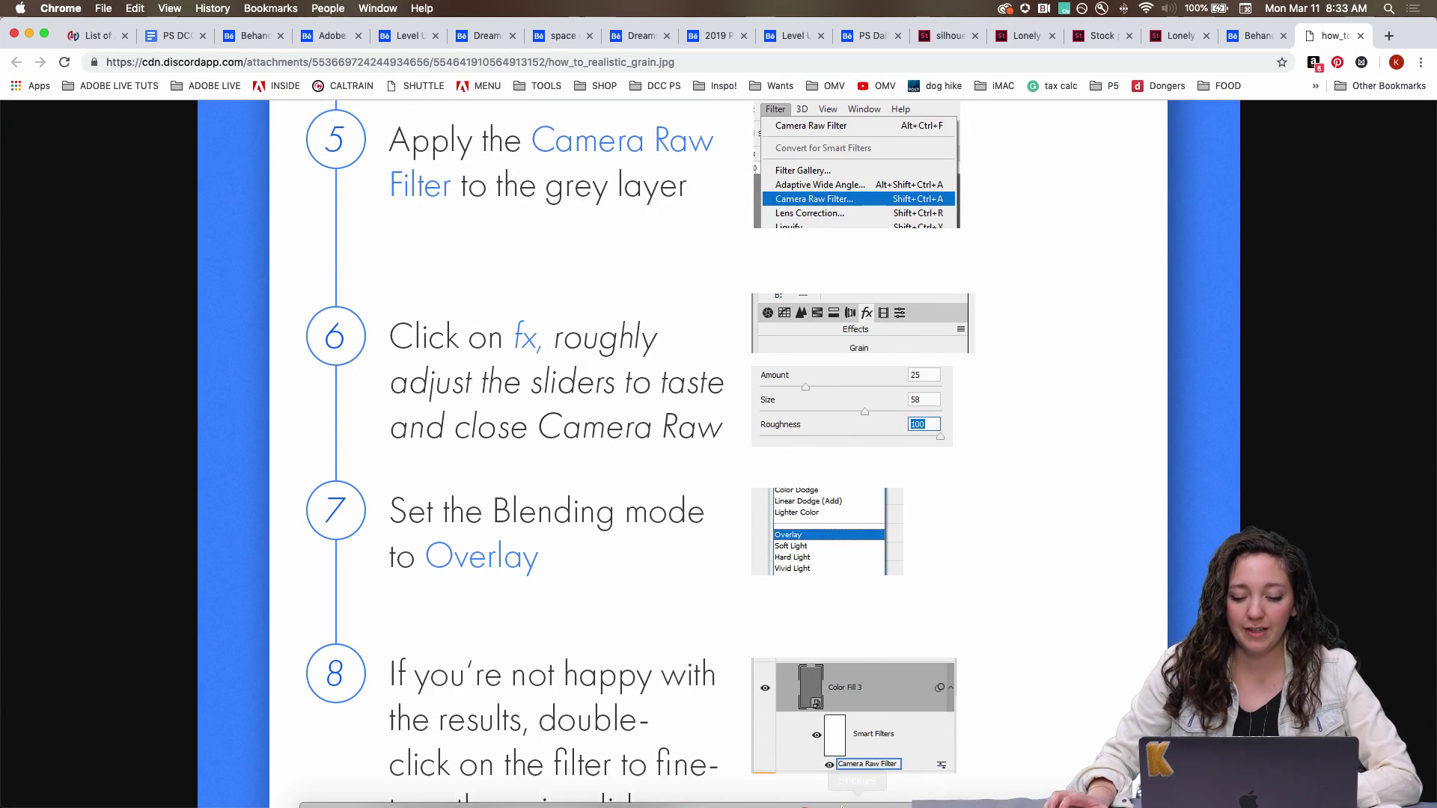
{"action": "left_click", "coordinate": [790, 782]}
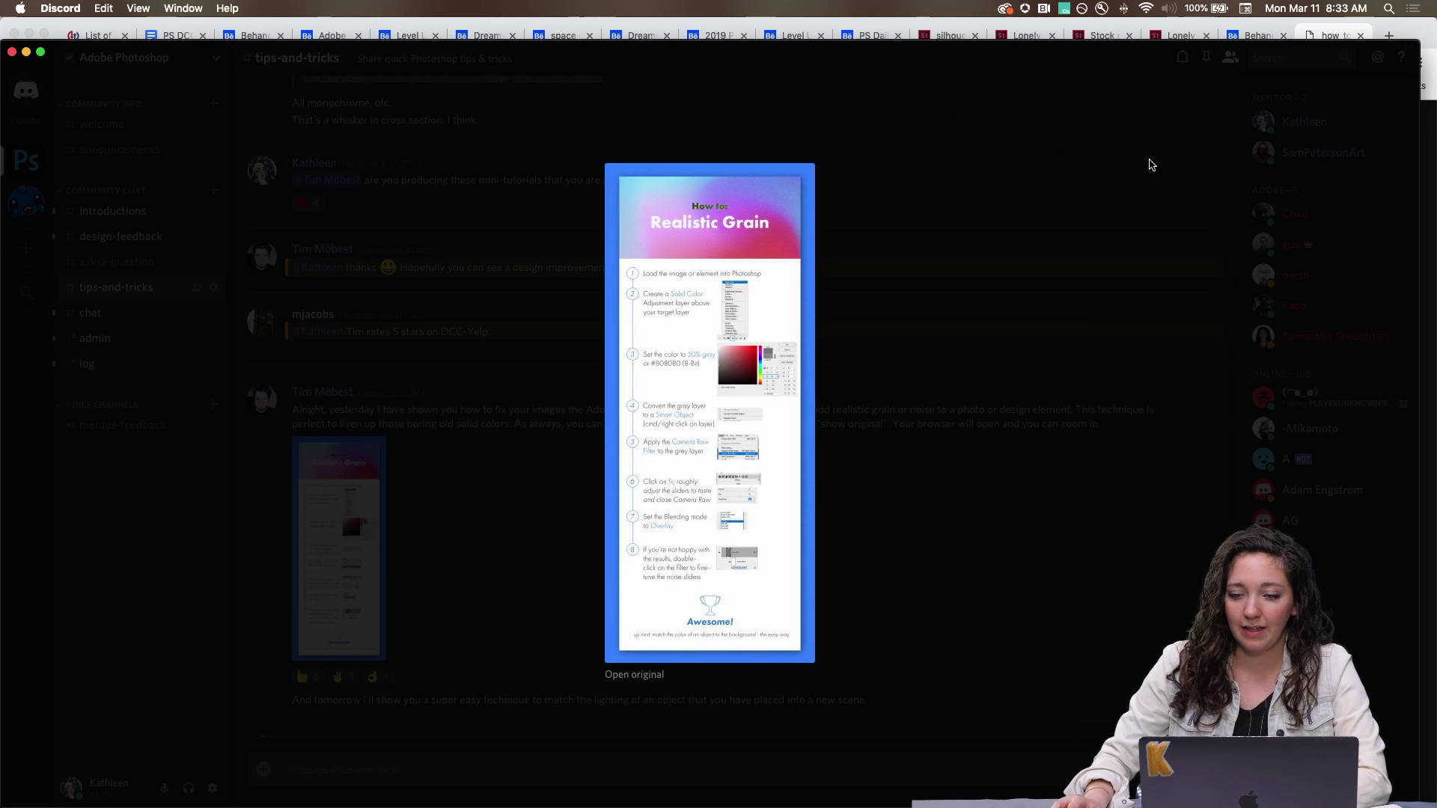
{"action": "left_click", "coordinate": [1148, 162]}
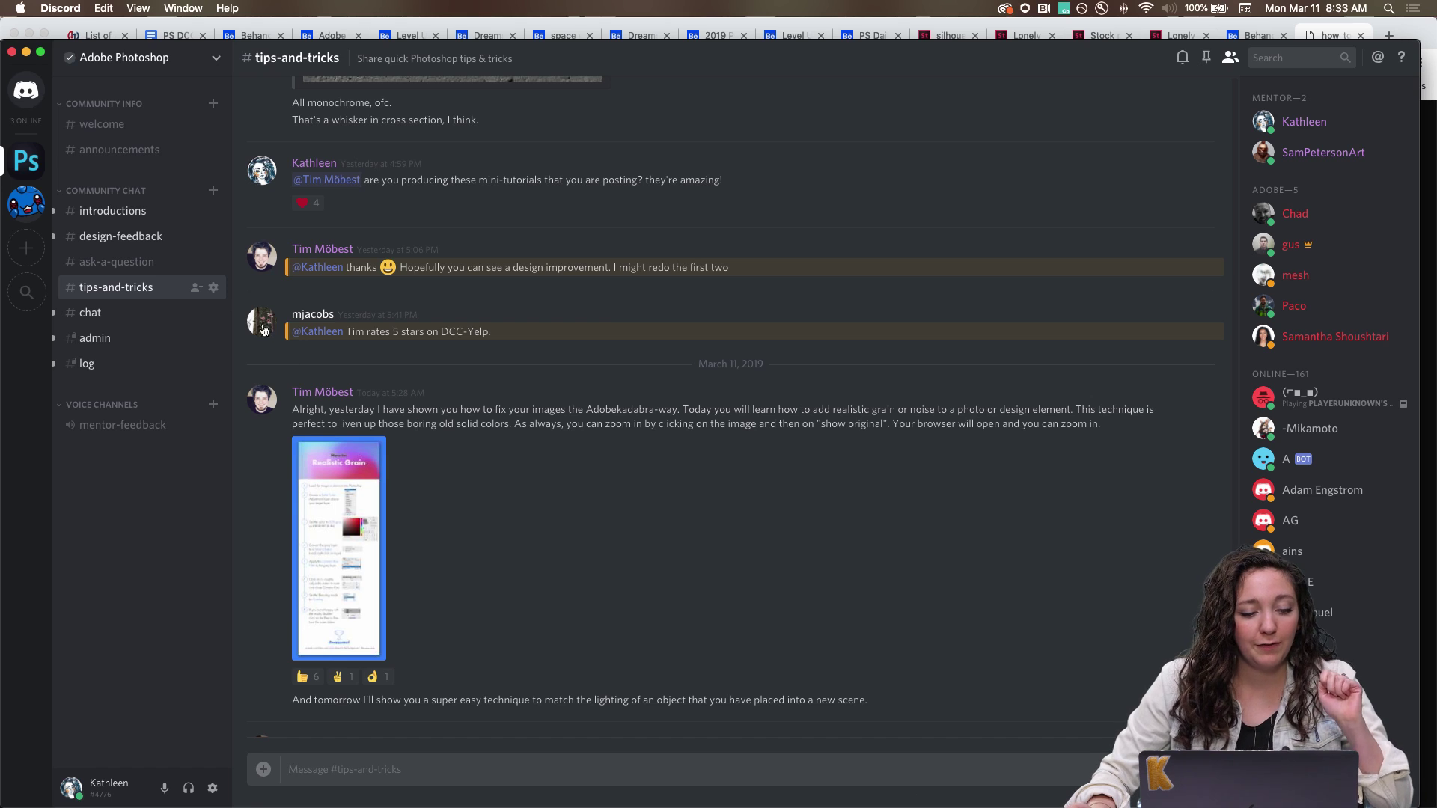
Read the new messages in the design-feedback channel, including the feedback thread about the Festree project.
{"action": "left_click", "coordinate": [128, 238]}
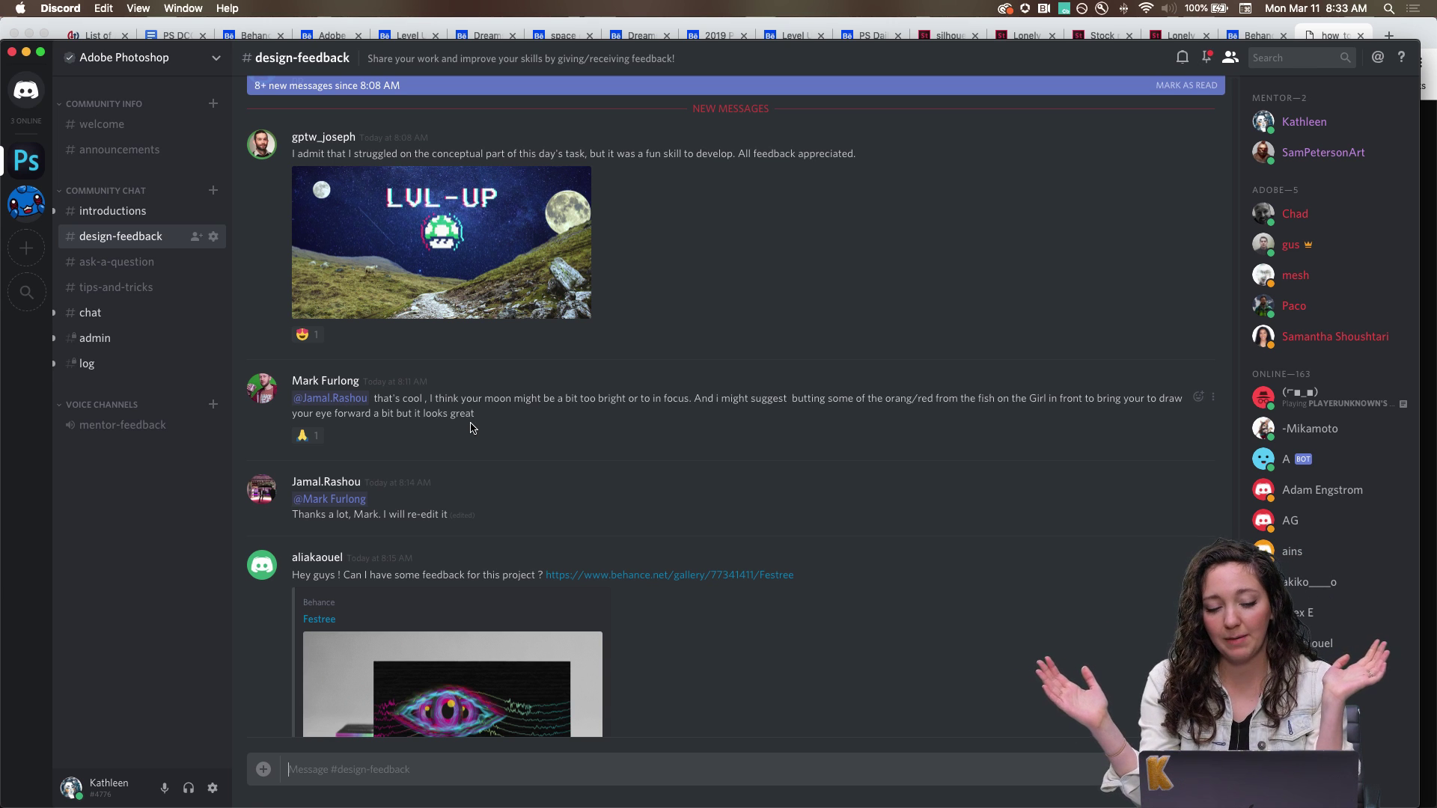
{"action": "scroll", "coordinate": [471, 427], "scroll_direction": "down", "scroll_amount": 6}
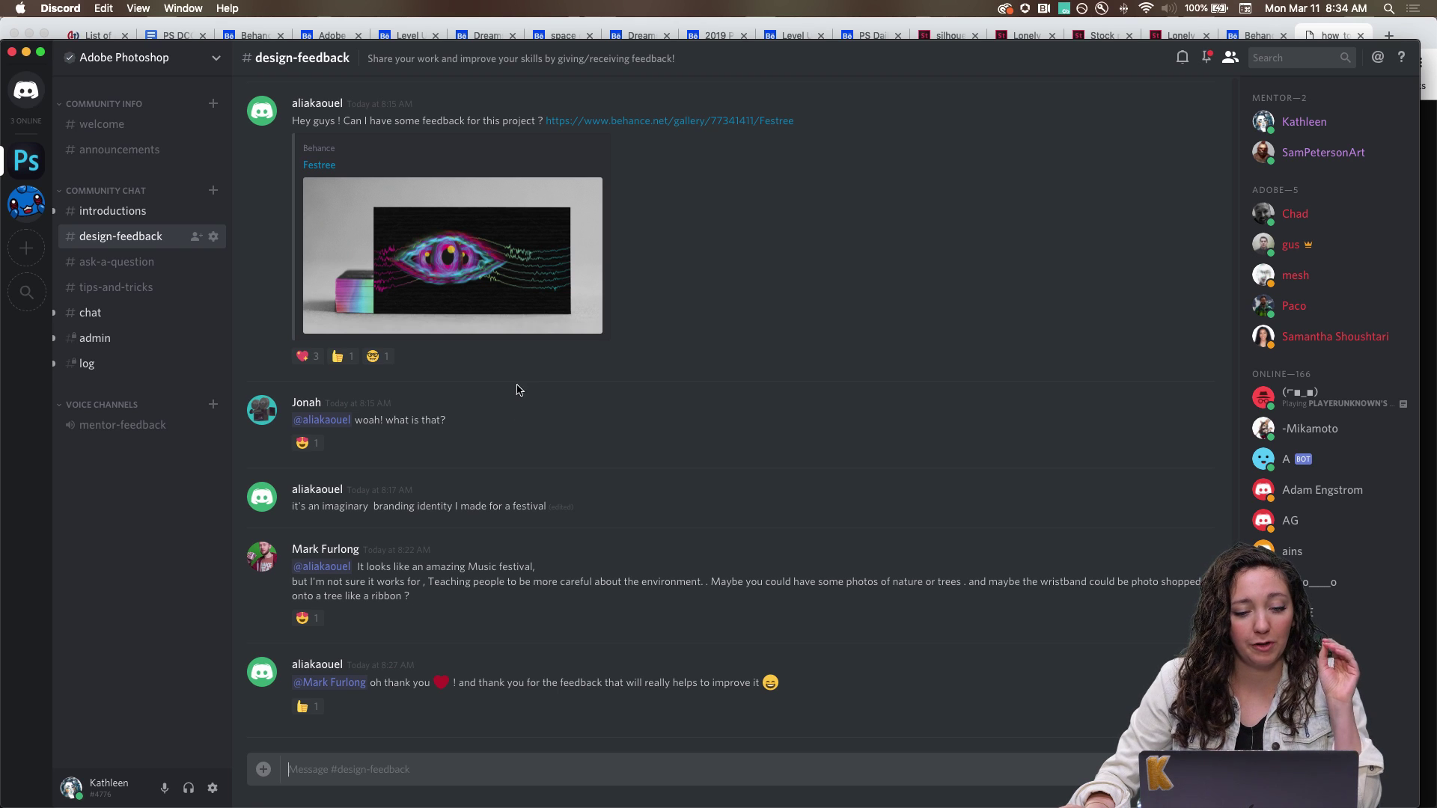
{"action": "scroll", "coordinate": [516, 389], "scroll_direction": "up", "scroll_amount": 3}
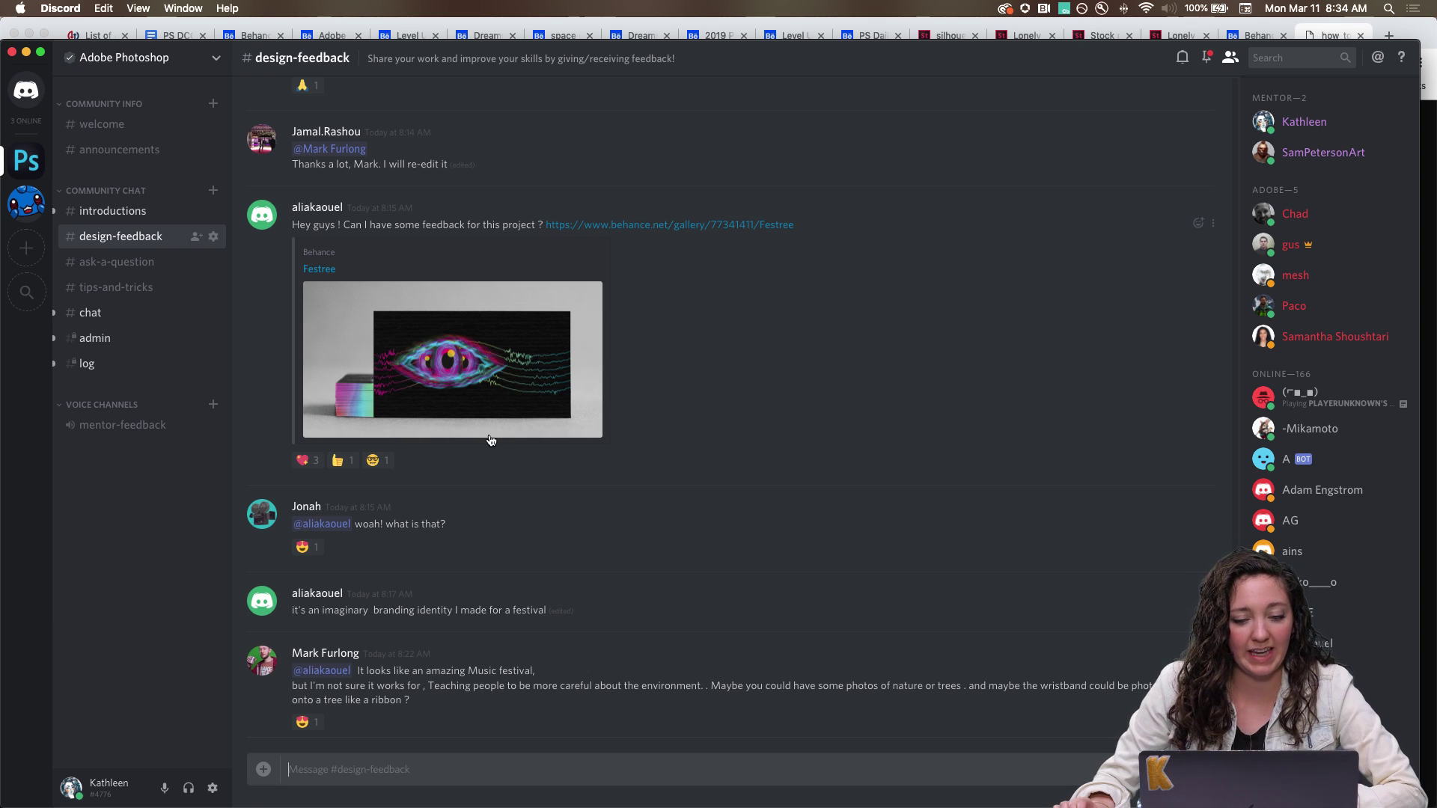
{"action": "scroll", "coordinate": [491, 440], "scroll_direction": "down", "scroll_amount": 3}
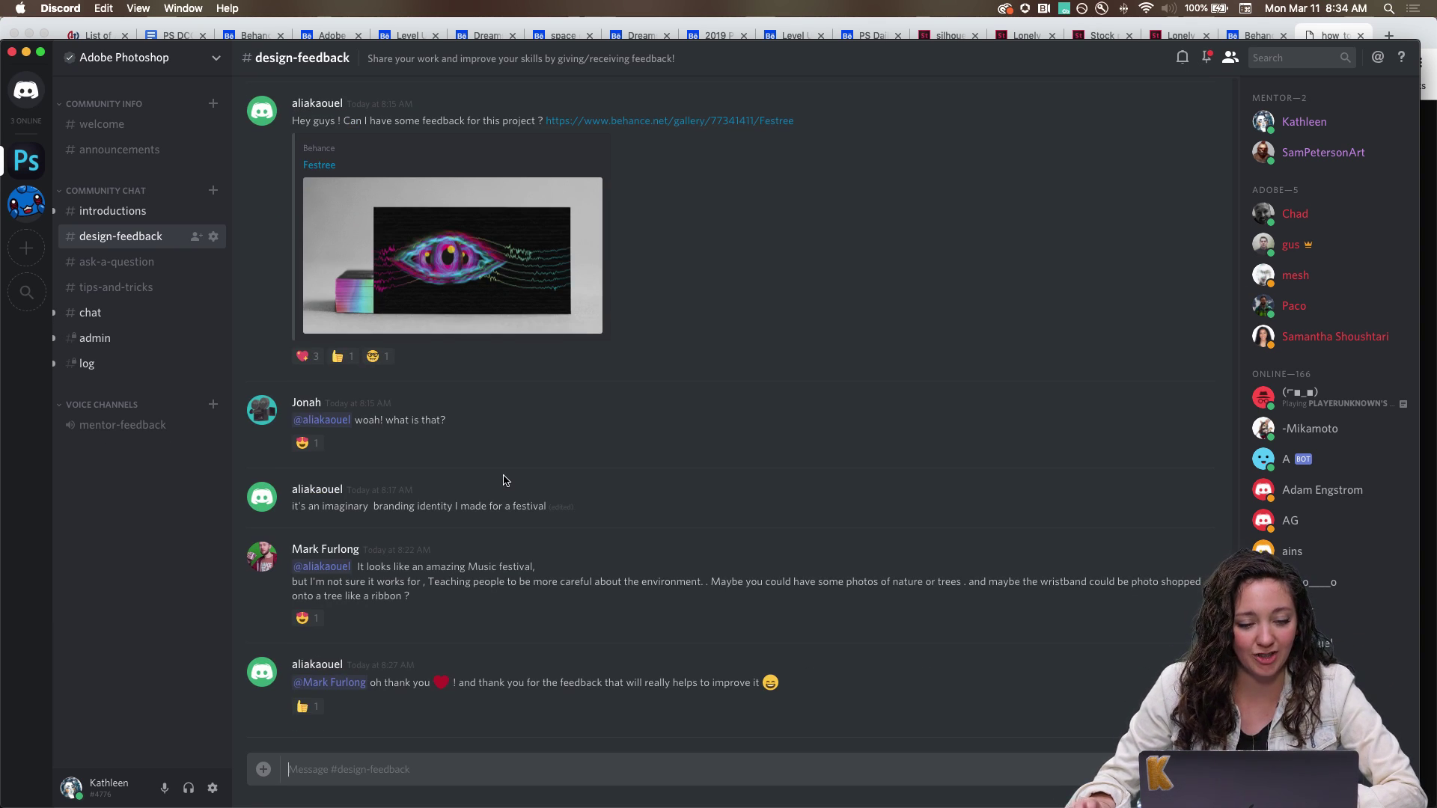
Switch to Photoshop and open the socialmedia .psdt template from the DAY 5 folder in Finder, updating its text layers.
{"action": "mouse_move", "coordinate": [603, 804]}
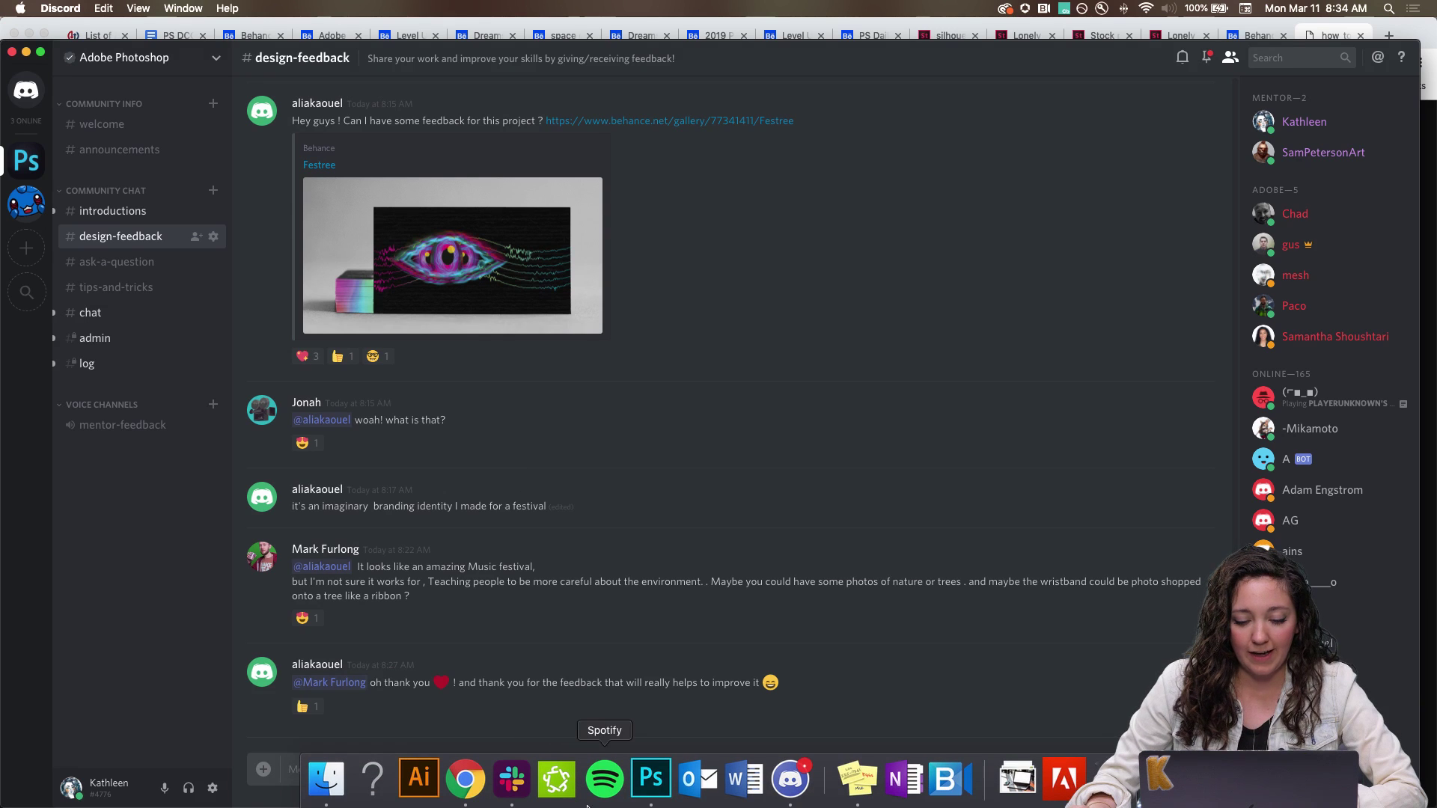
{"action": "left_click", "coordinate": [650, 801]}
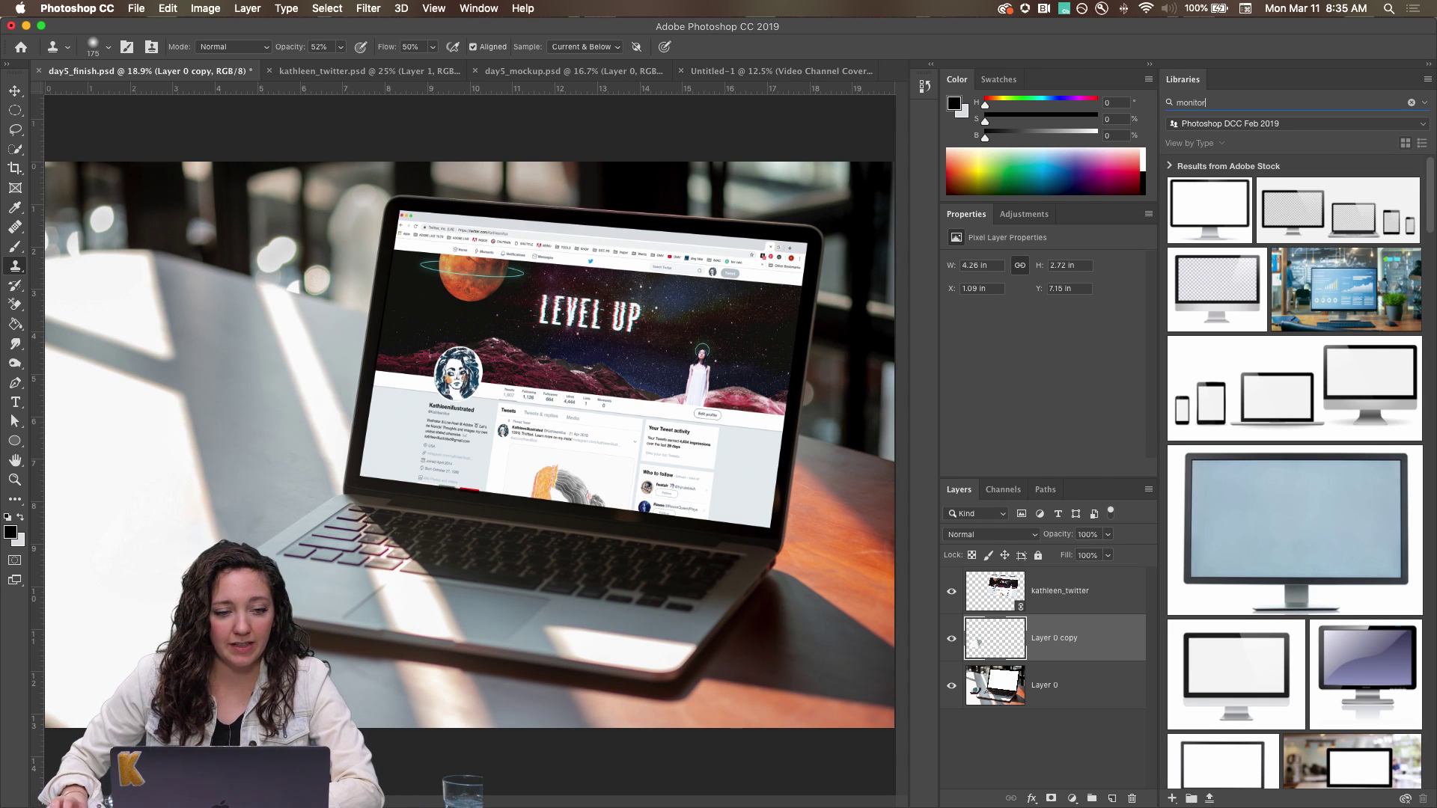
{"action": "mouse_move", "coordinate": [344, 806]}
{"action": "left_click", "coordinate": [326, 780]}
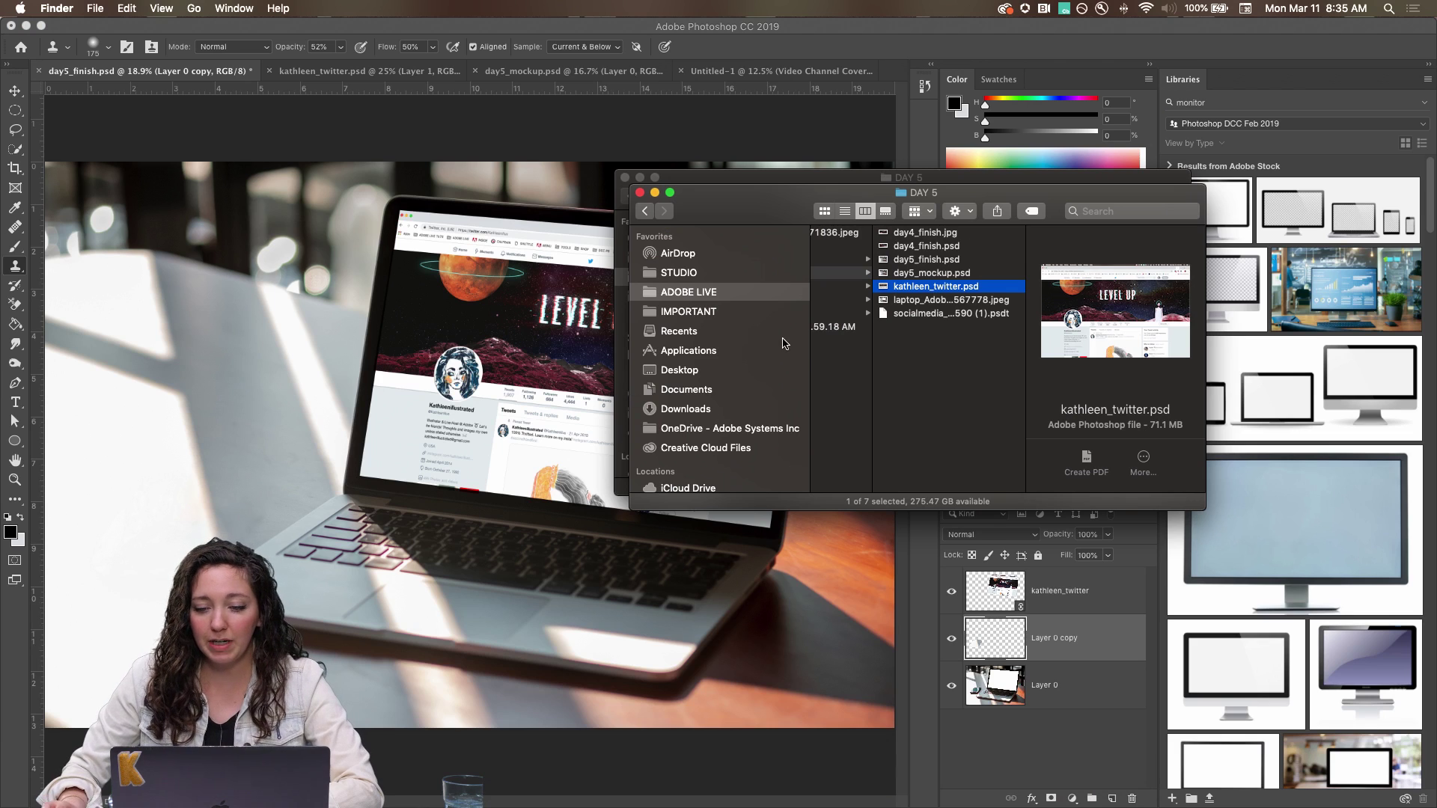
{"action": "left_click_drag", "start_coordinate": [941, 320], "coordinate": [932, 355]}
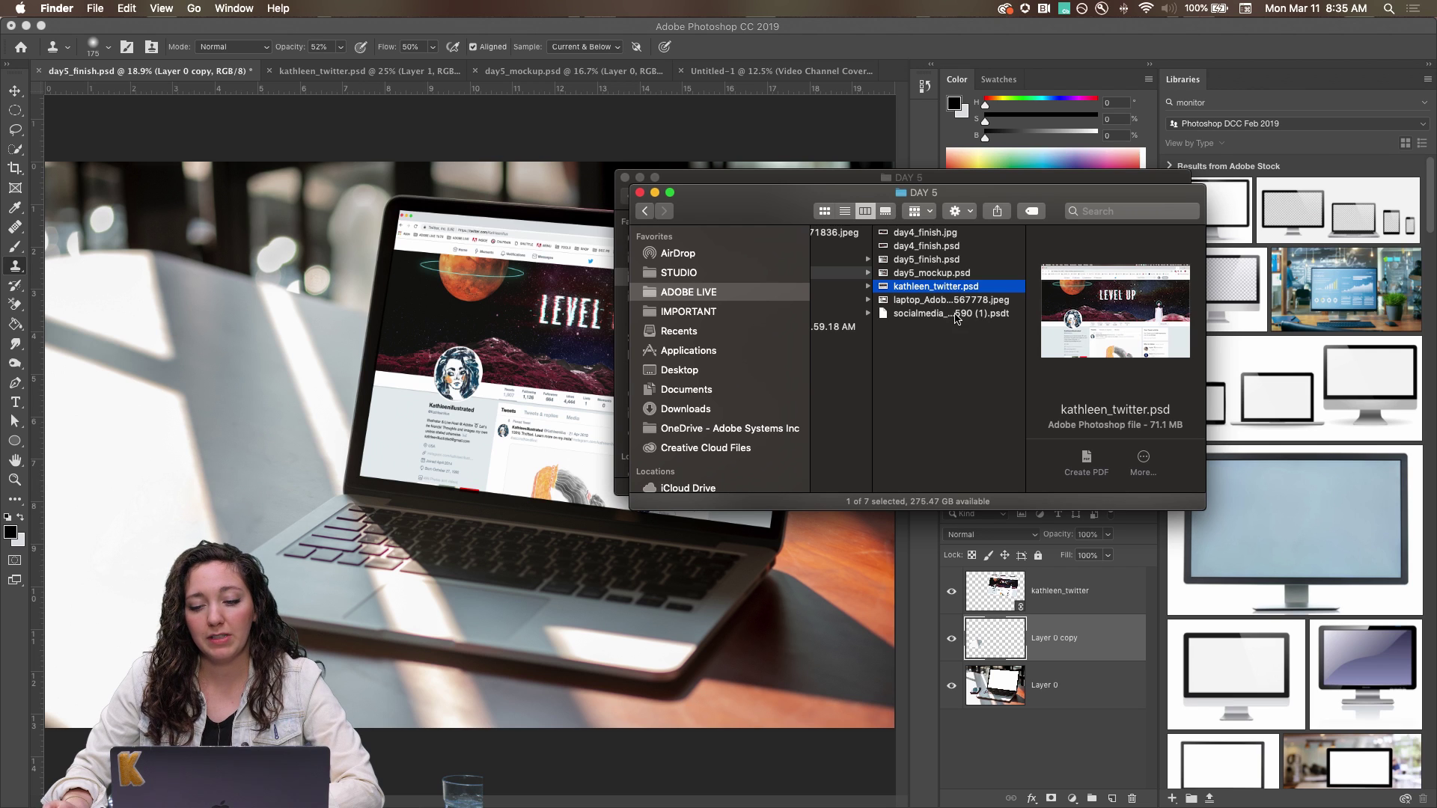
{"action": "left_click_drag", "start_coordinate": [984, 316], "coordinate": [655, 784]}
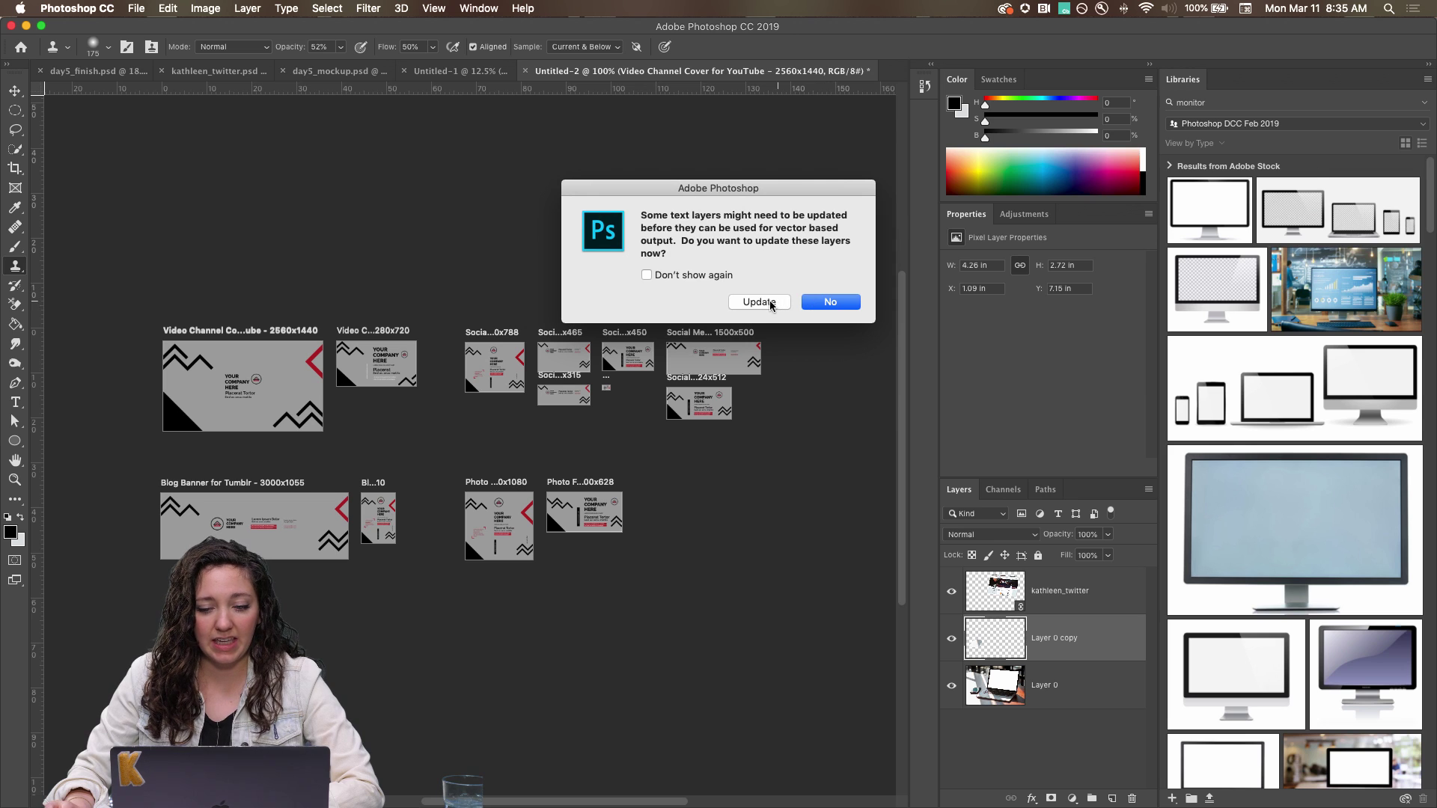
{"action": "left_click", "coordinate": [773, 301]}
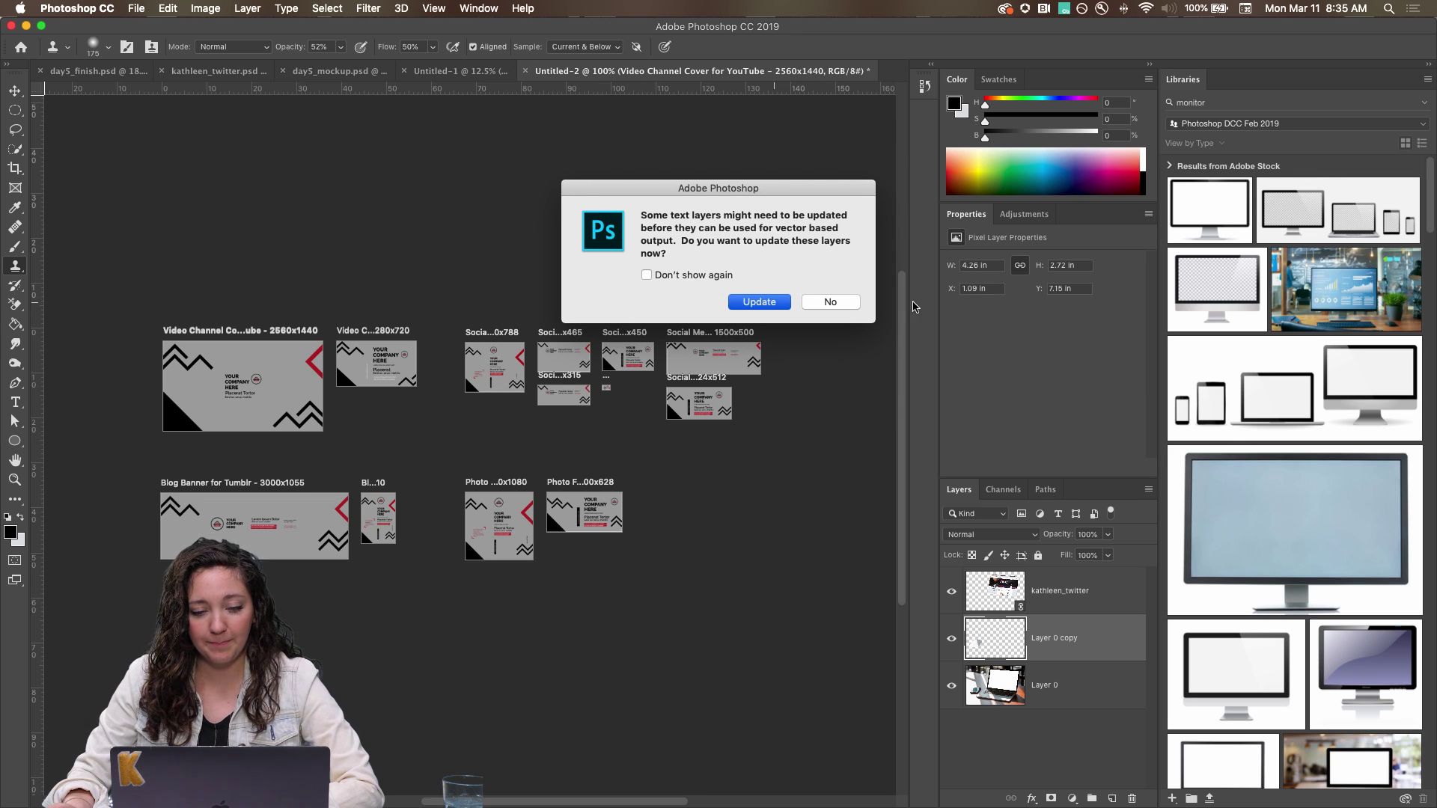
{"action": "left_click", "coordinate": [785, 306]}
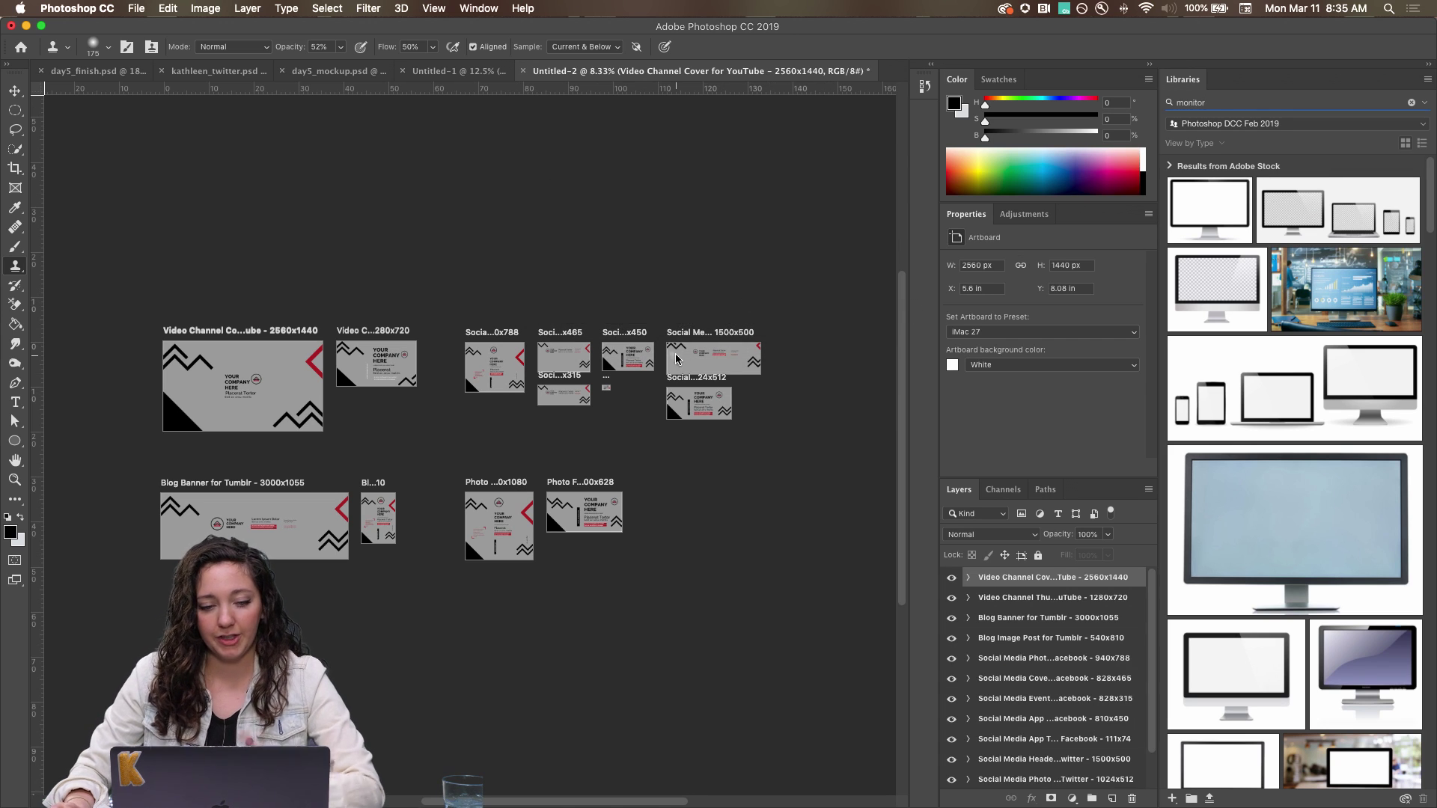
Examine the template's artboards for Facebook, Twitter, Instagram, Tumblr and YouTube at 25% zoom with the Move tool active.
{"action": "left_click", "coordinate": [14, 91]}
{"action": "key", "text": "super+plus"}
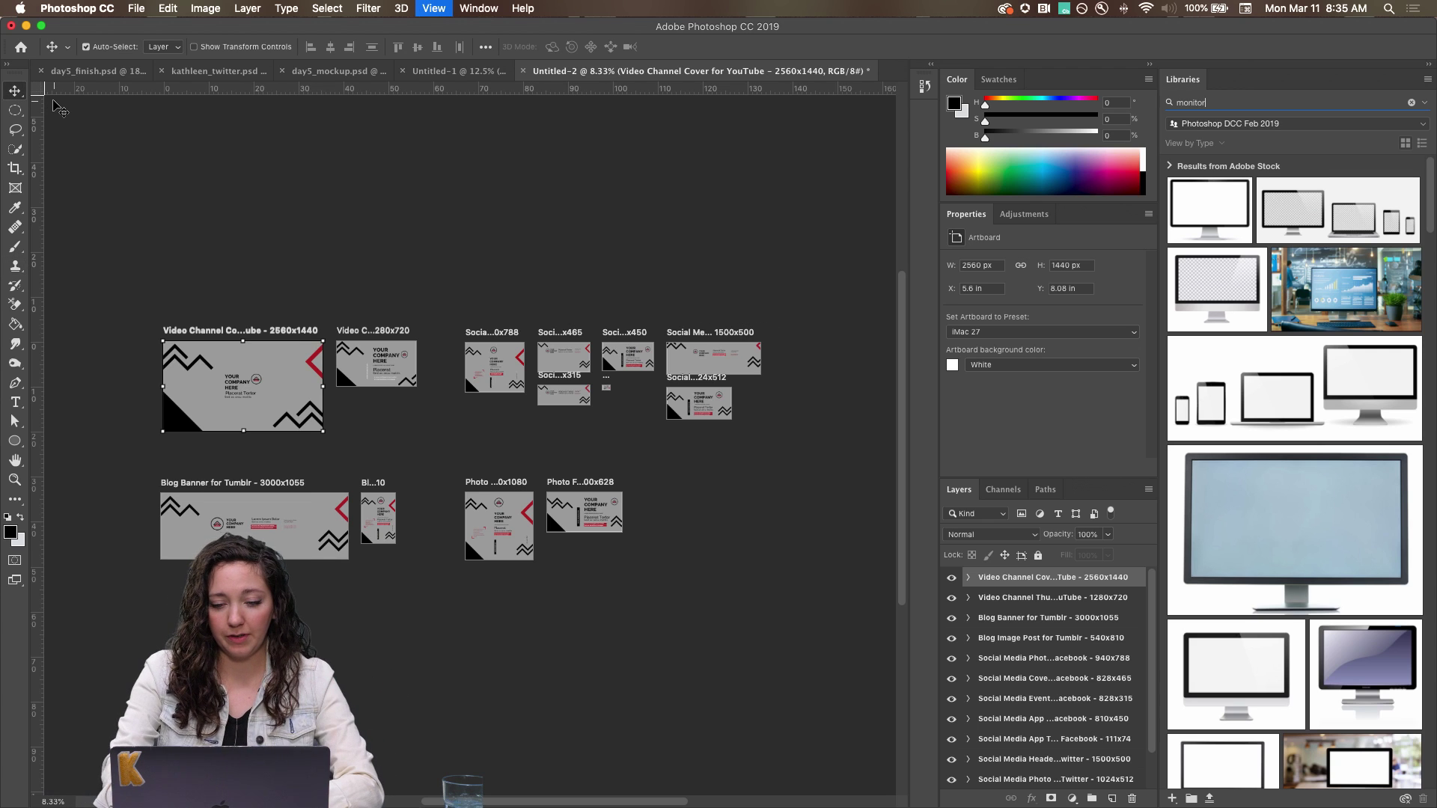
{"action": "key", "text": "super+plus"}
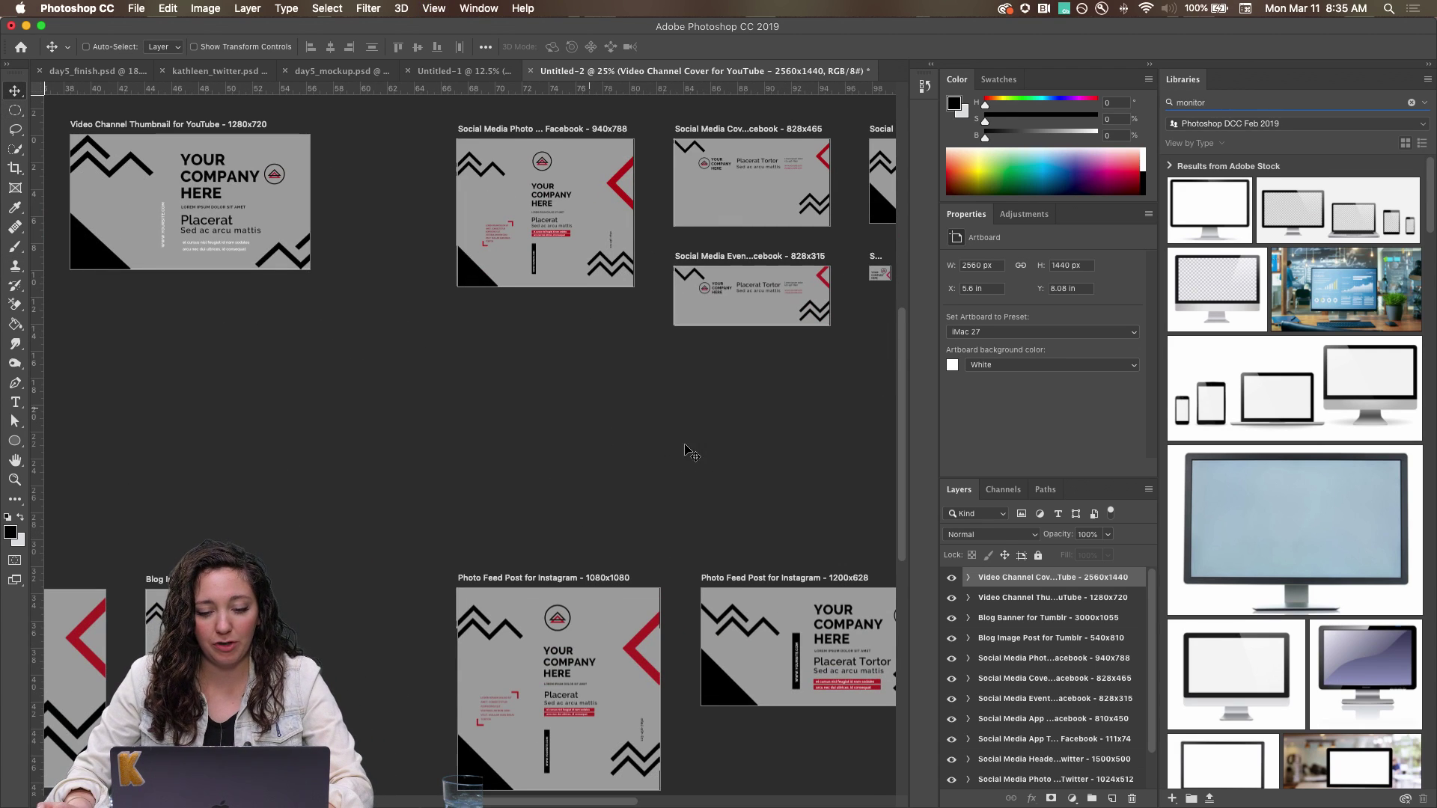
{"action": "left_click_drag", "start_coordinate": [622, 463], "coordinate": [394, 491]}
{"action": "left_click_drag", "start_coordinate": [693, 500], "coordinate": [484, 501]}
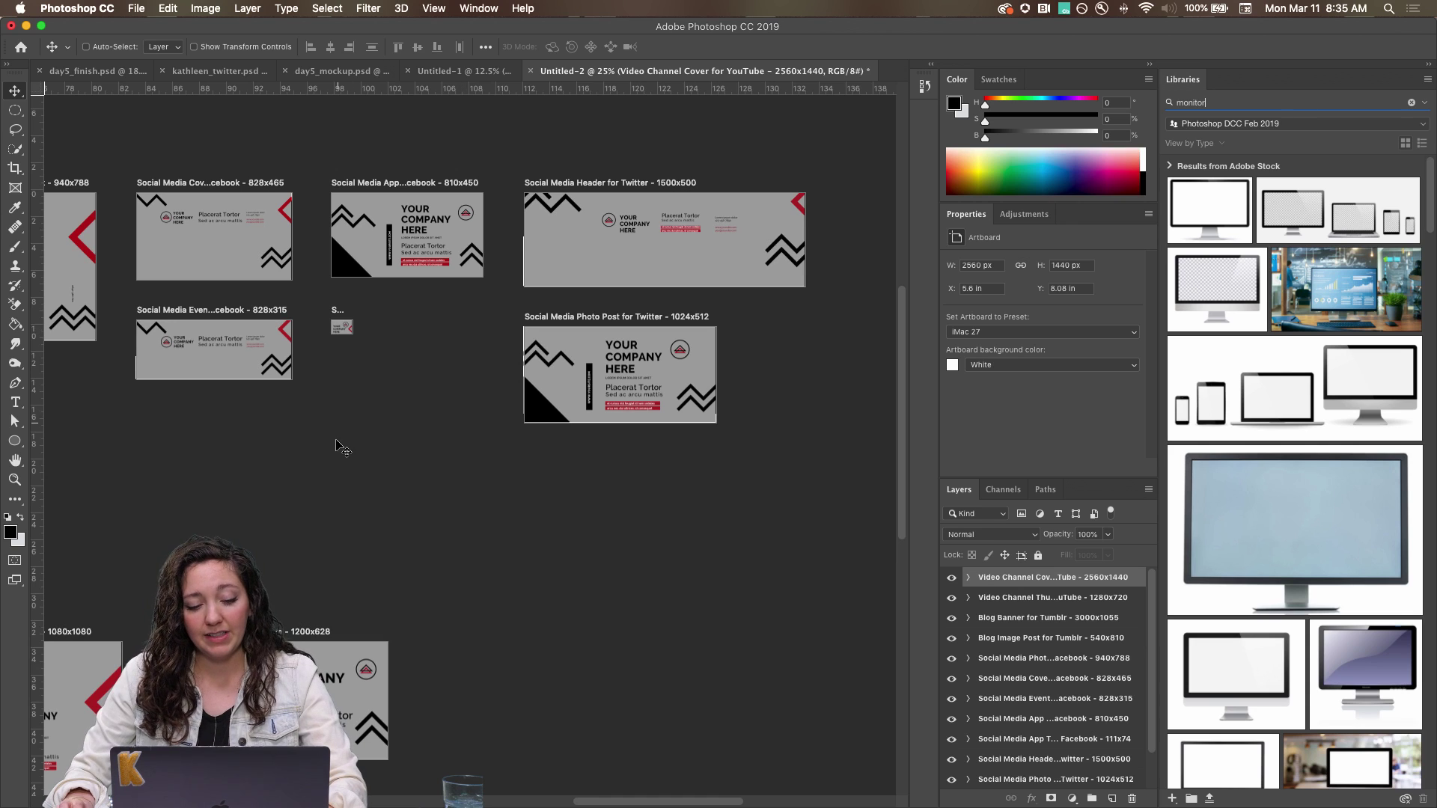
{"action": "left_click_drag", "start_coordinate": [270, 476], "coordinate": [656, 404]}
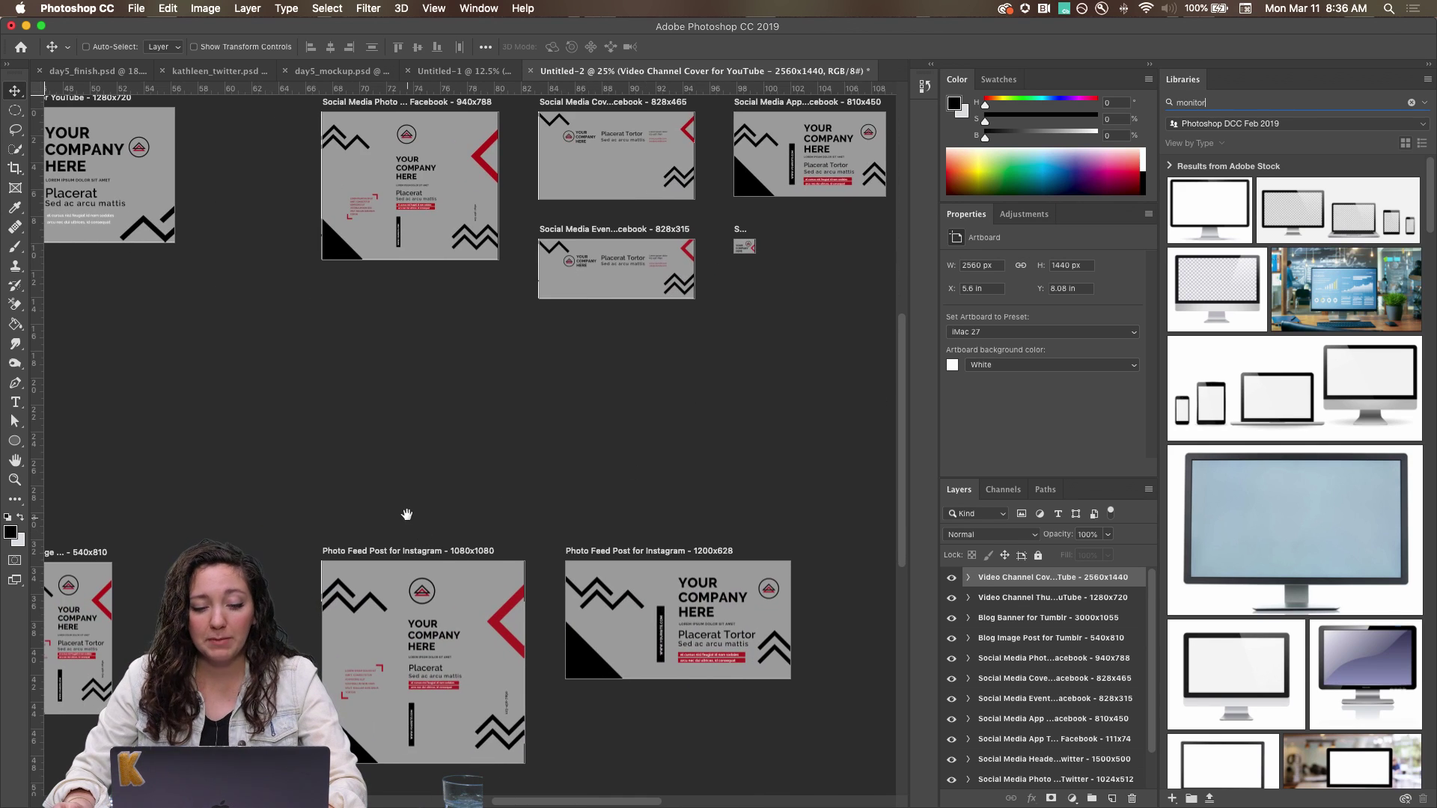
{"action": "left_click_drag", "start_coordinate": [405, 515], "coordinate": [456, 431]}
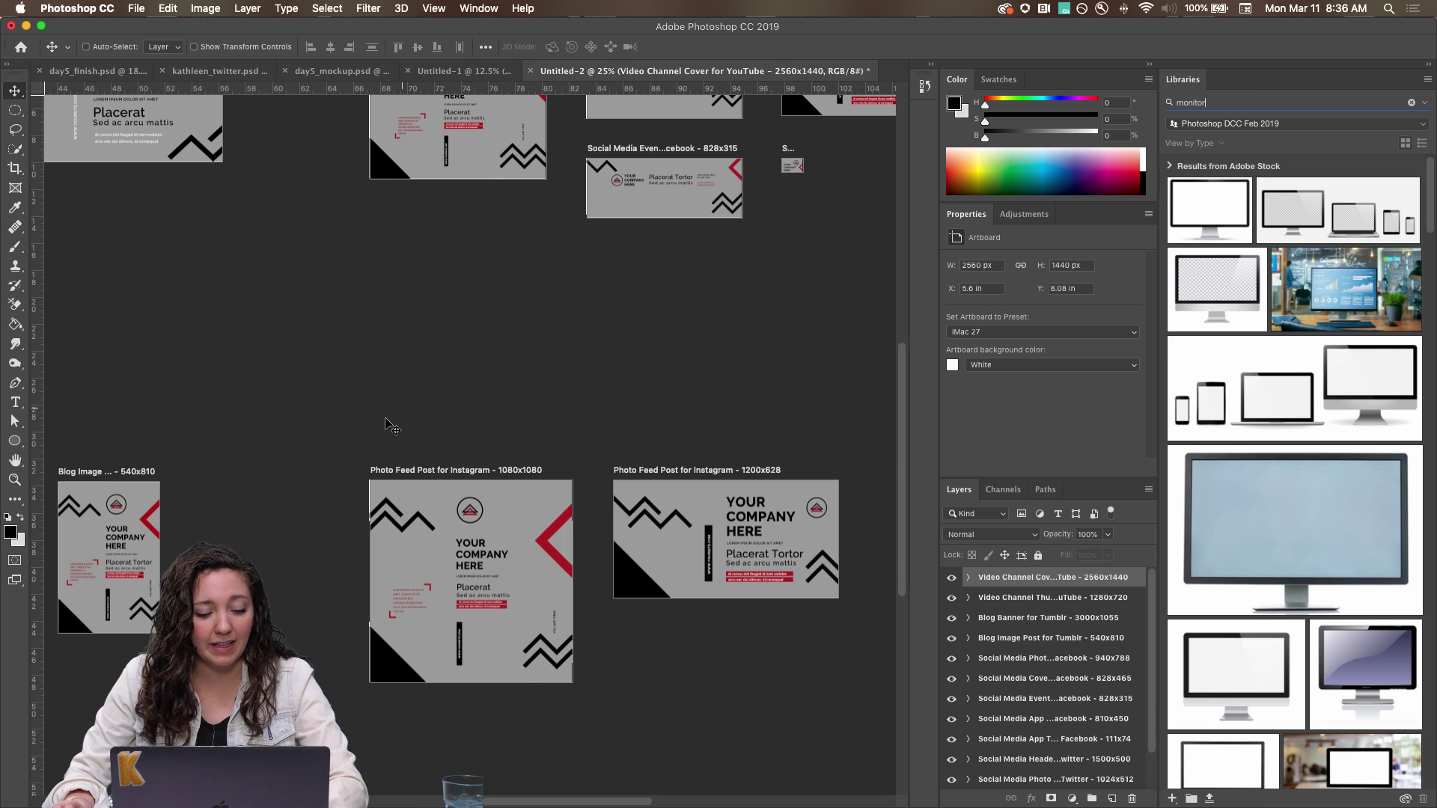
{"action": "left_click_drag", "start_coordinate": [241, 347], "coordinate": [776, 389]}
{"action": "key", "text": "super+r"}
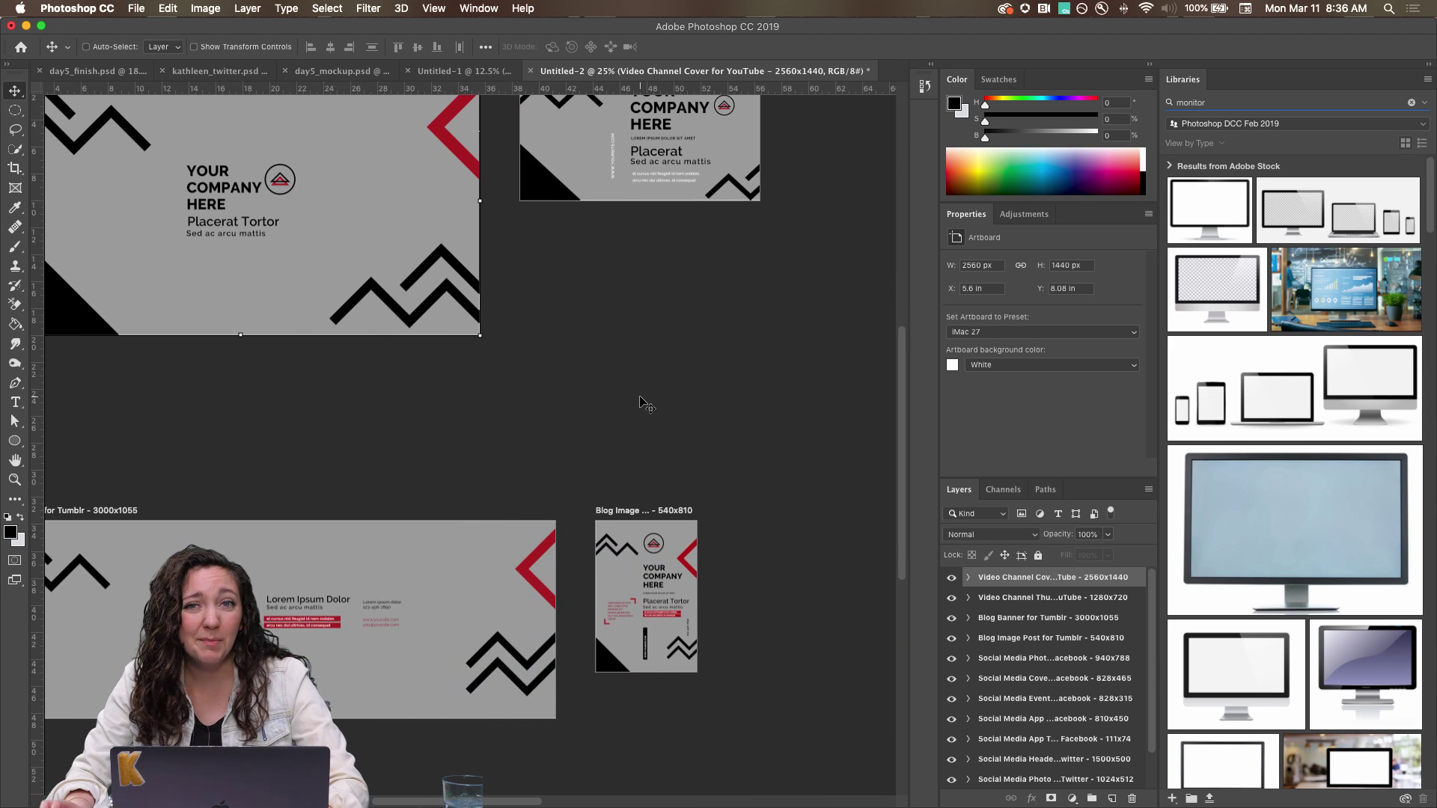
{"action": "left_click_drag", "start_coordinate": [561, 311], "coordinate": [606, 481]}
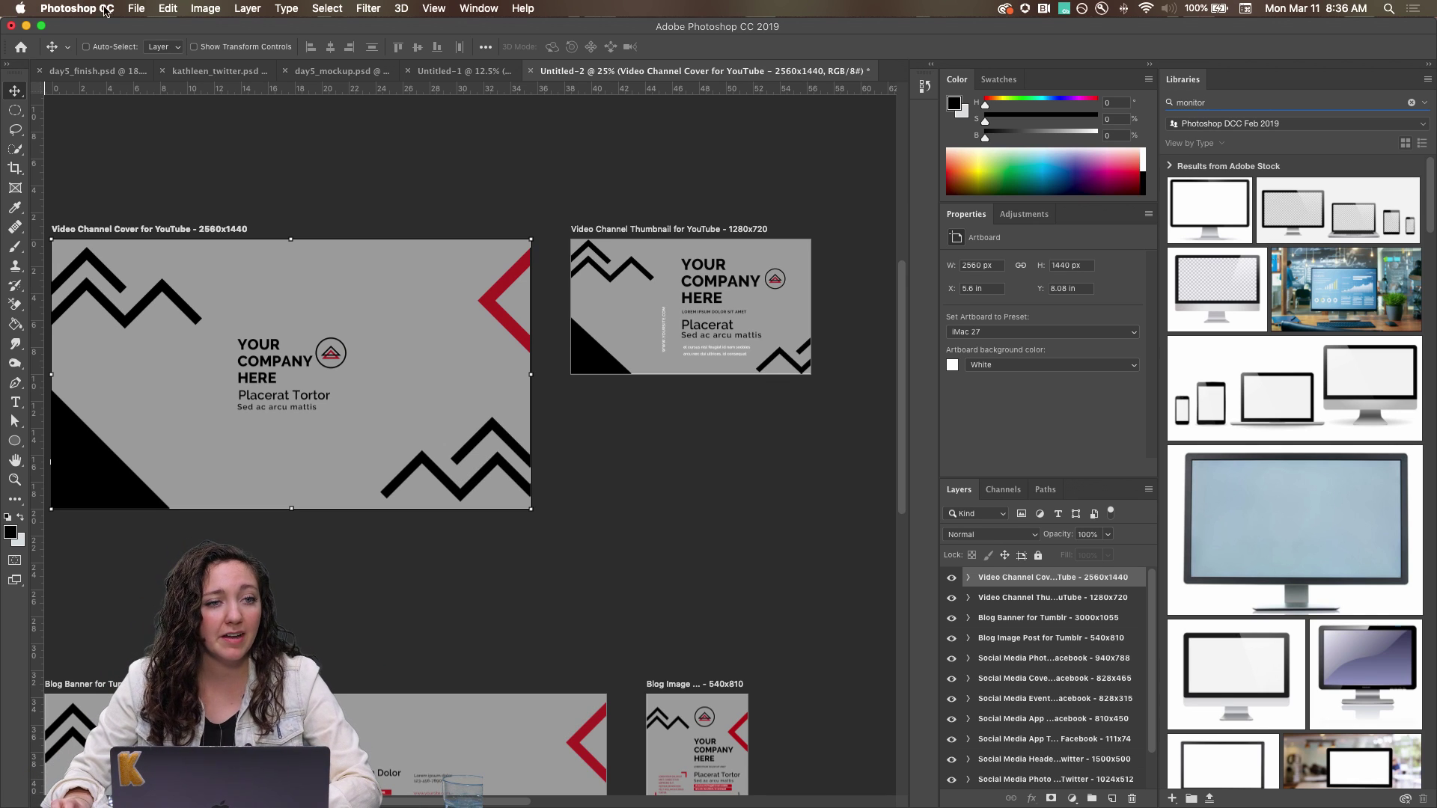
Browse the free Web templates available for a new document, including social media sets and desk mockups, and close without creating one.
{"action": "left_click", "coordinate": [136, 8]}
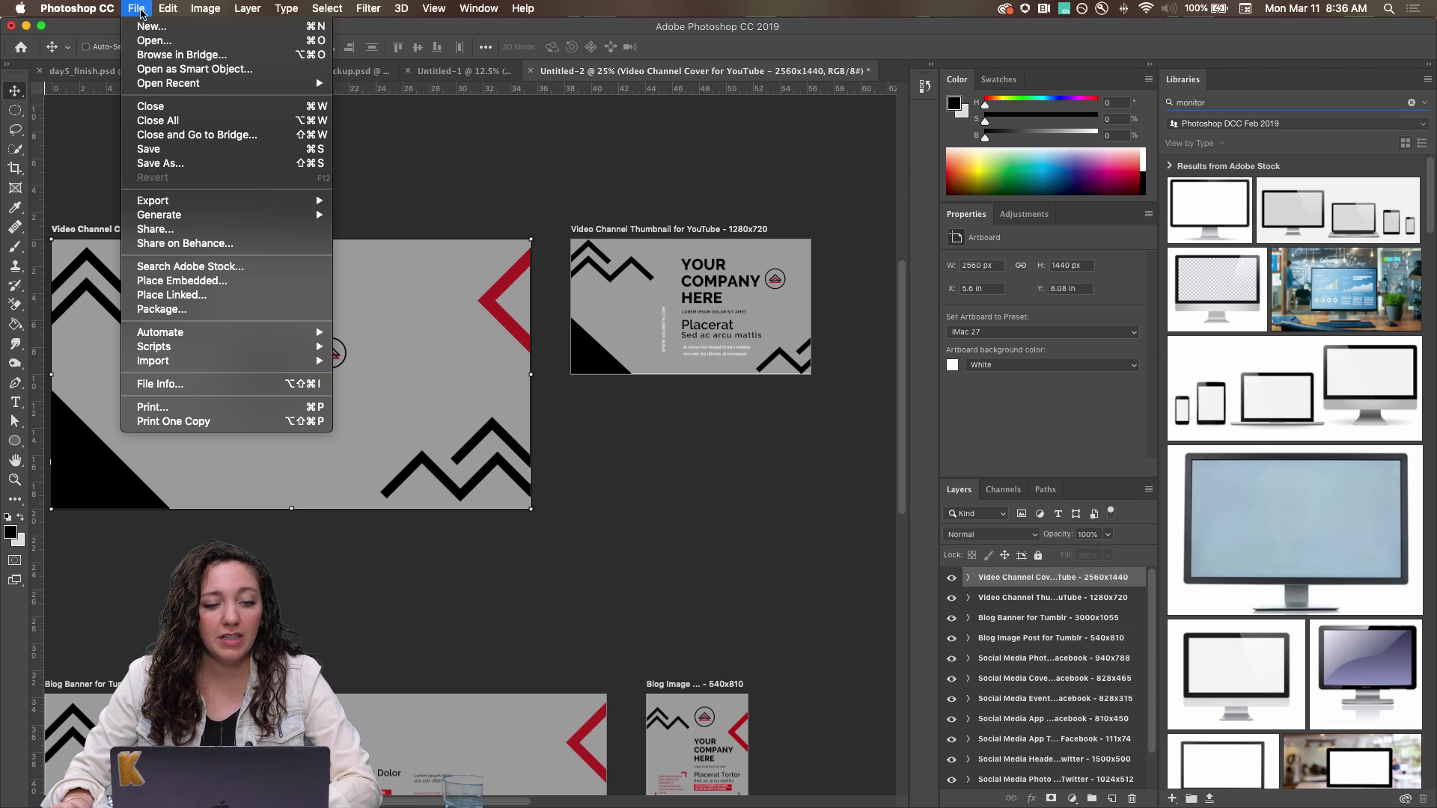
{"action": "left_click", "coordinate": [144, 29]}
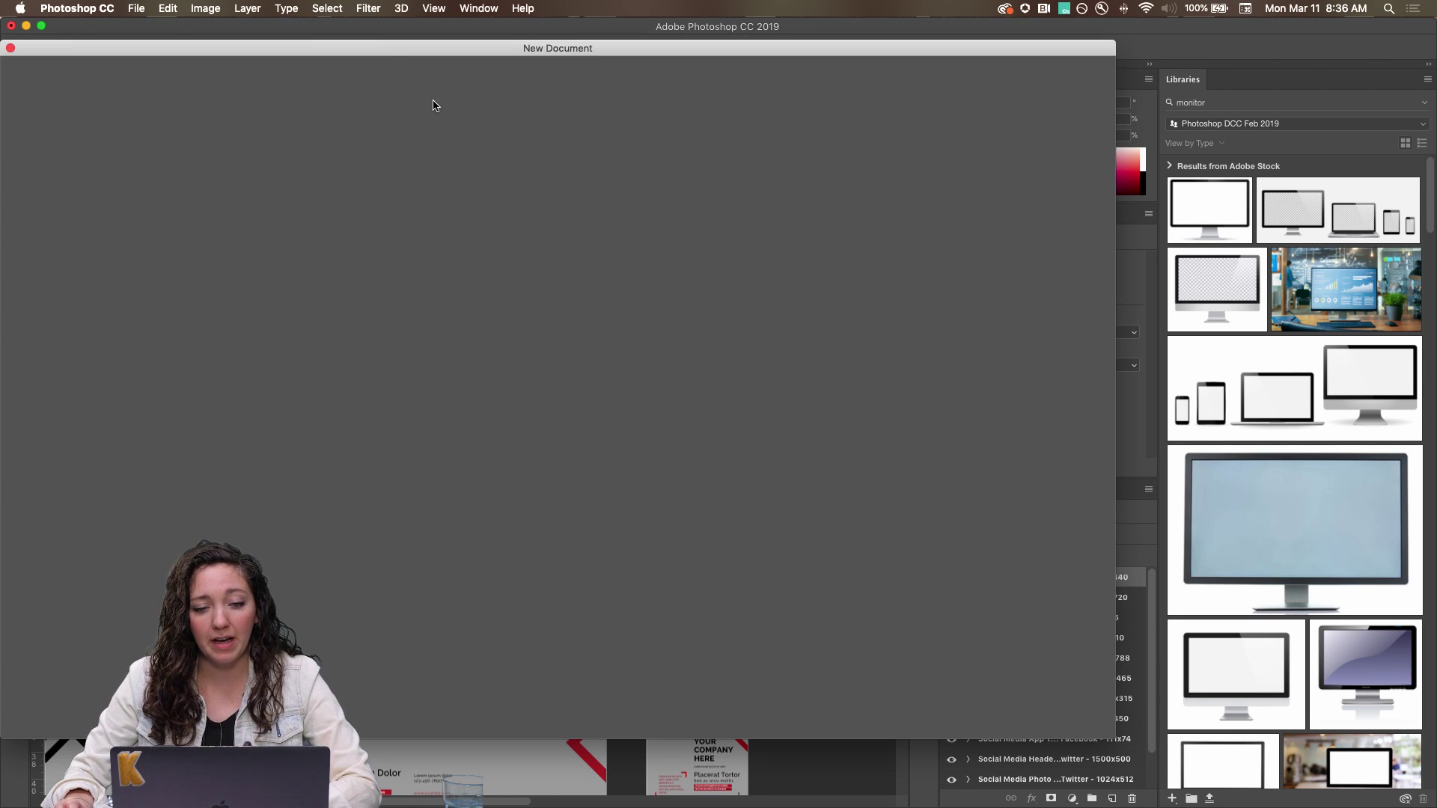
{"action": "left_click_drag", "start_coordinate": [351, 53], "coordinate": [461, 84]}
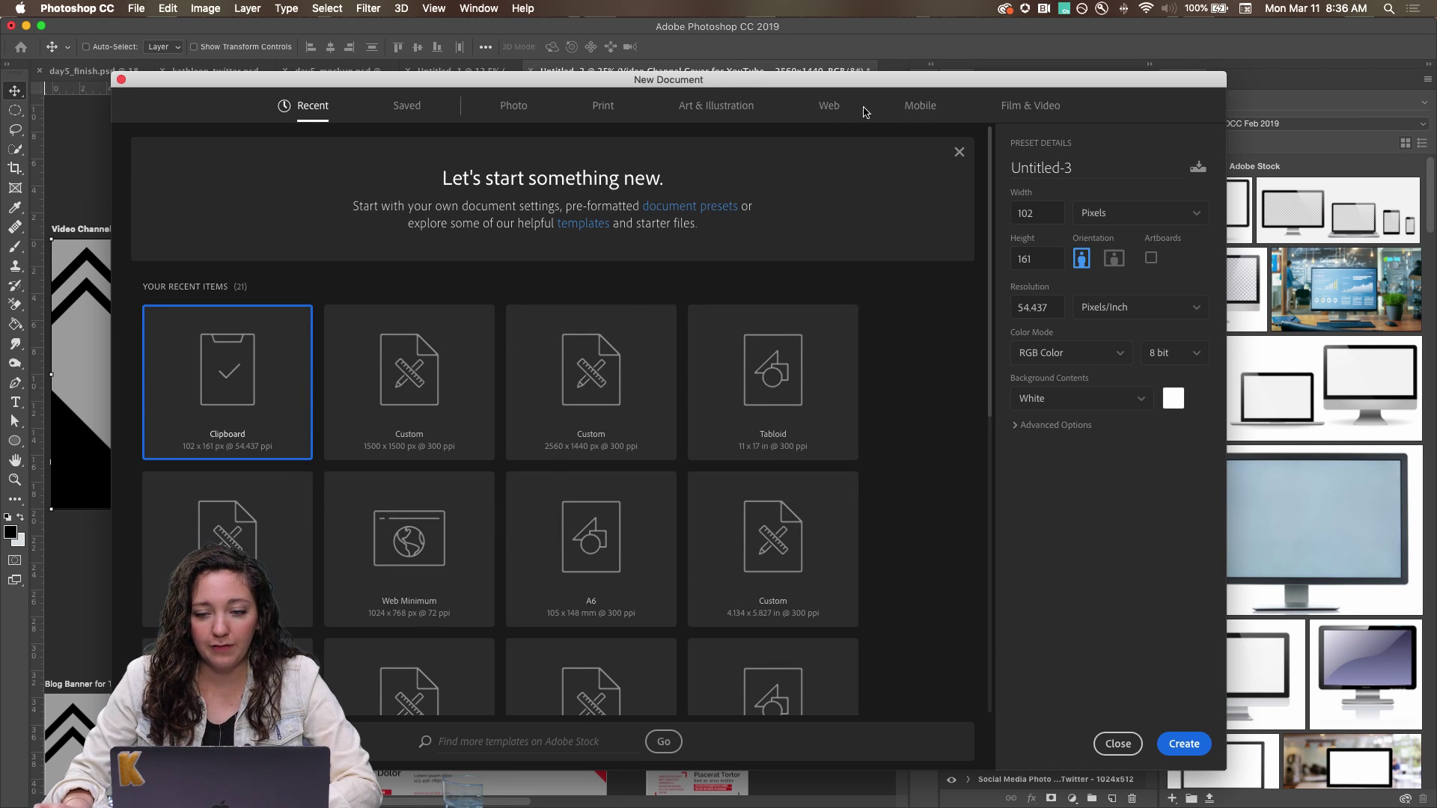
{"action": "left_click", "coordinate": [829, 108]}
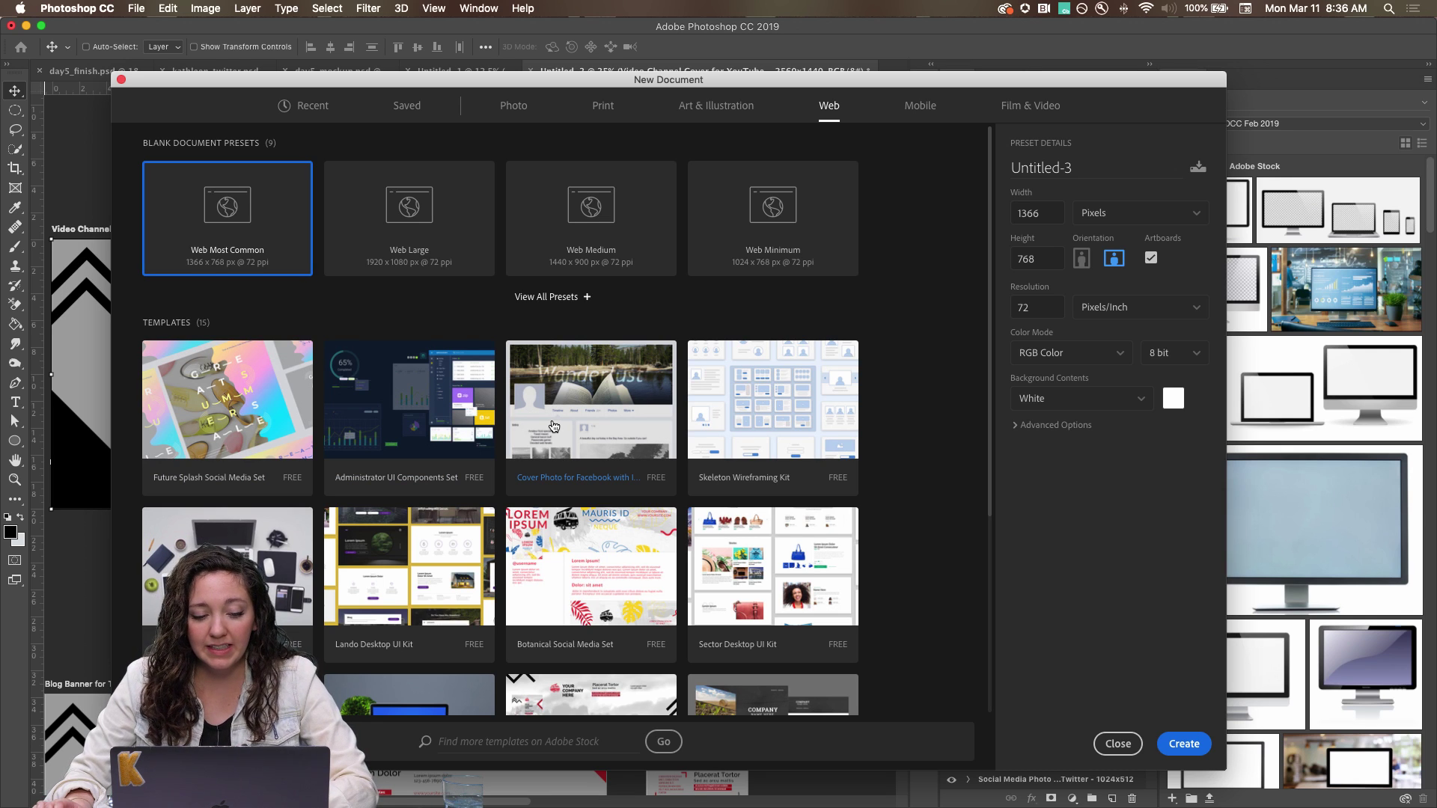
{"action": "scroll", "coordinate": [553, 427], "scroll_direction": "down", "scroll_amount": 3}
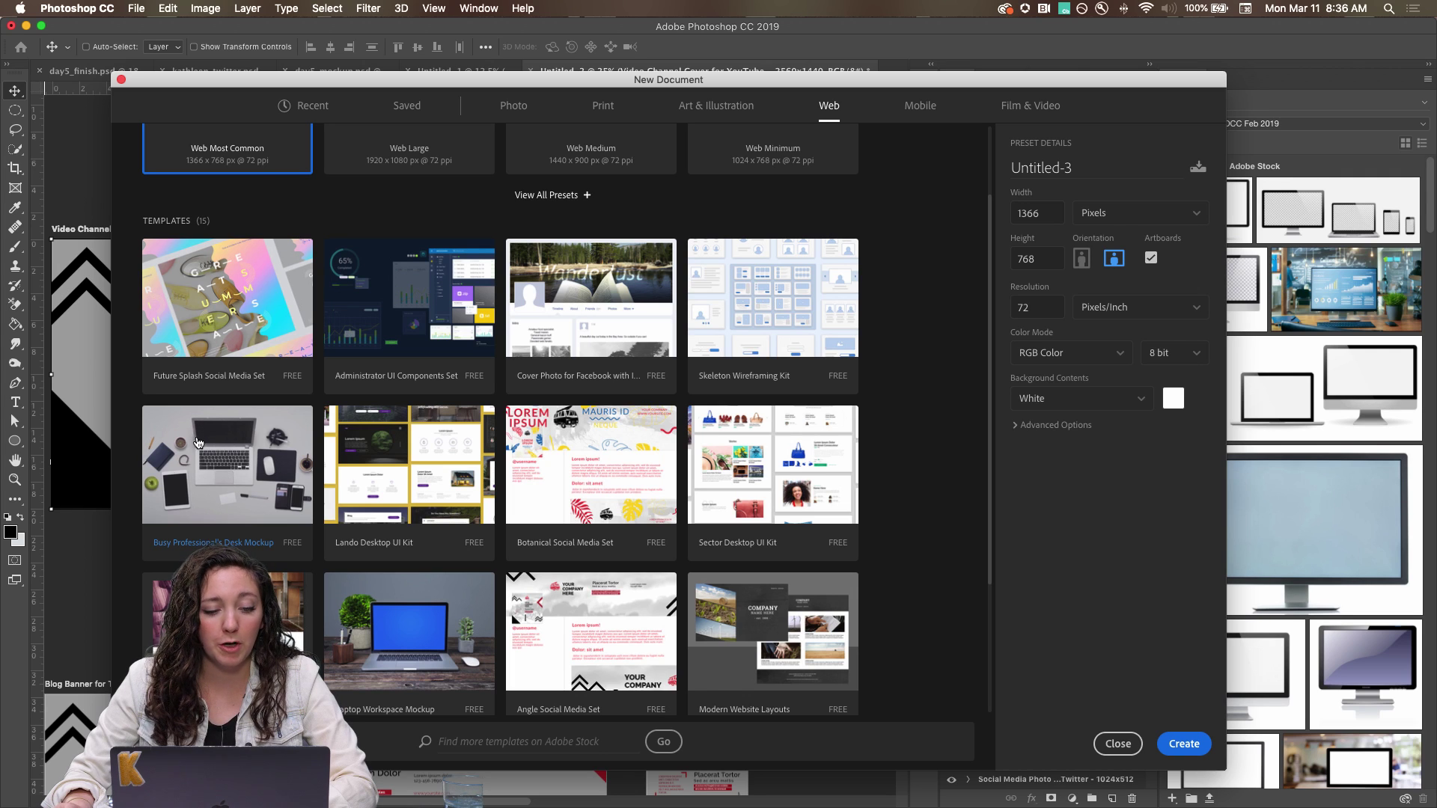
{"action": "scroll", "coordinate": [385, 528], "scroll_direction": "down", "scroll_amount": 3}
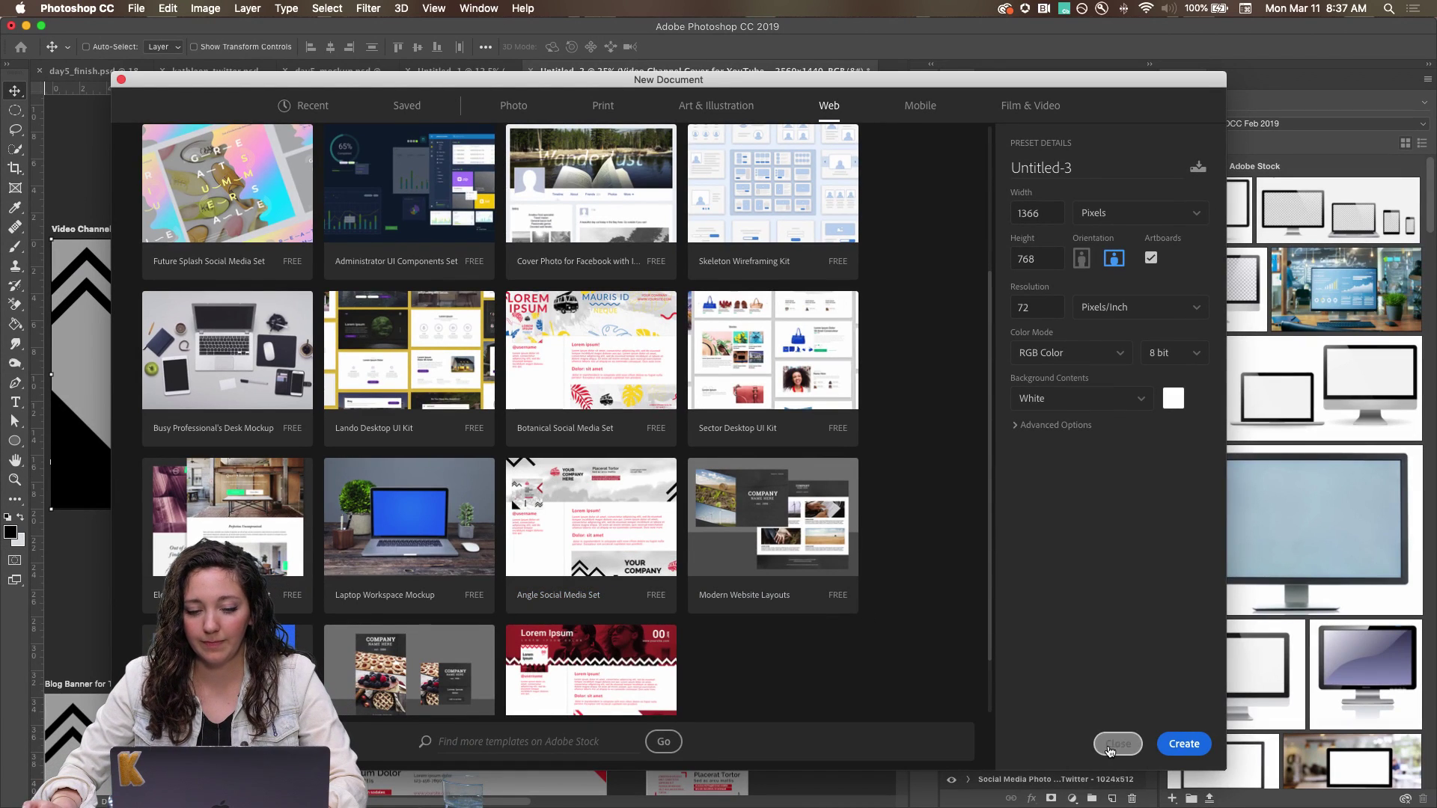
{"action": "left_click", "coordinate": [1115, 745]}
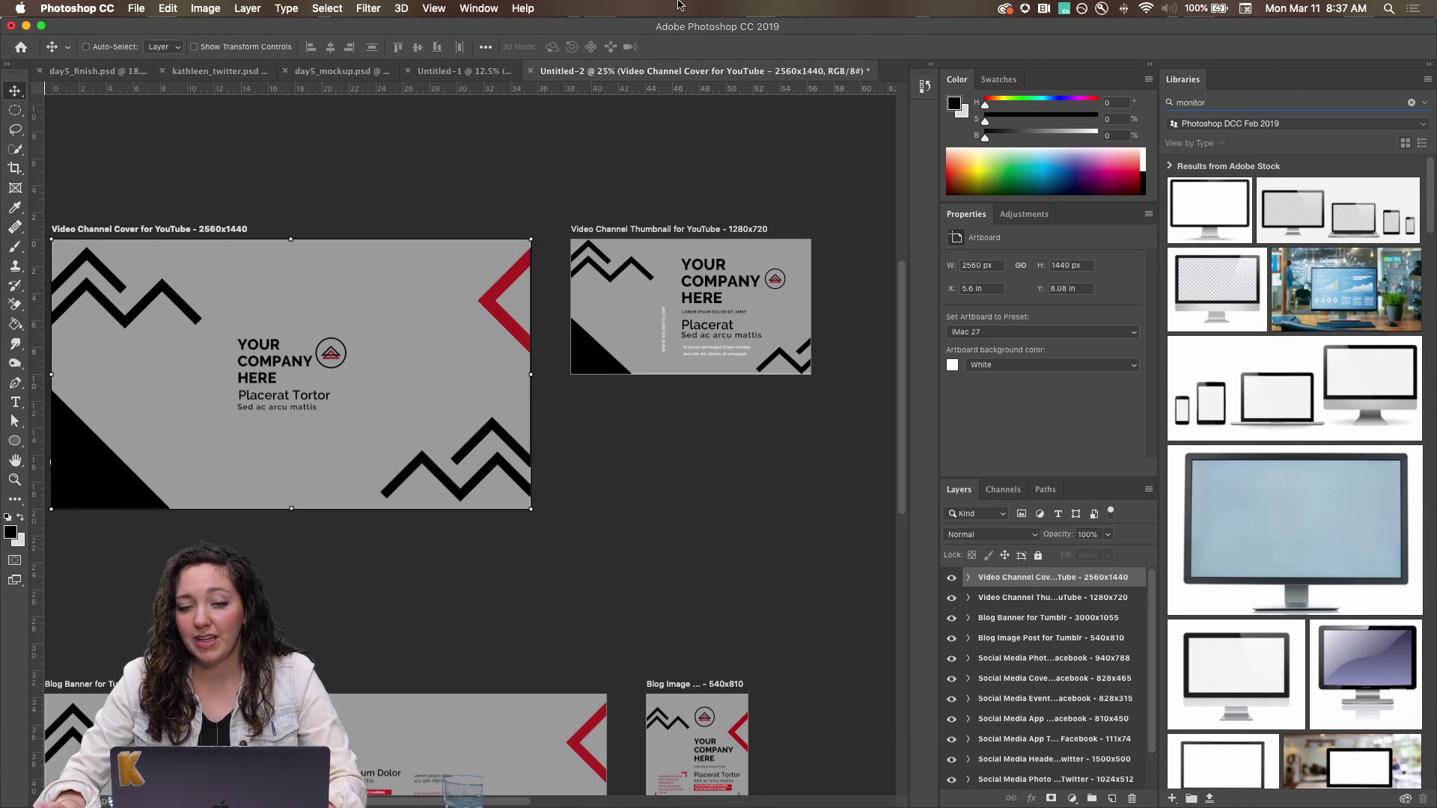
Set the library search source to Adobe Stock and look through the stock images for "monitor" as possible mockup bases.
{"action": "left_click", "coordinate": [478, 7]}
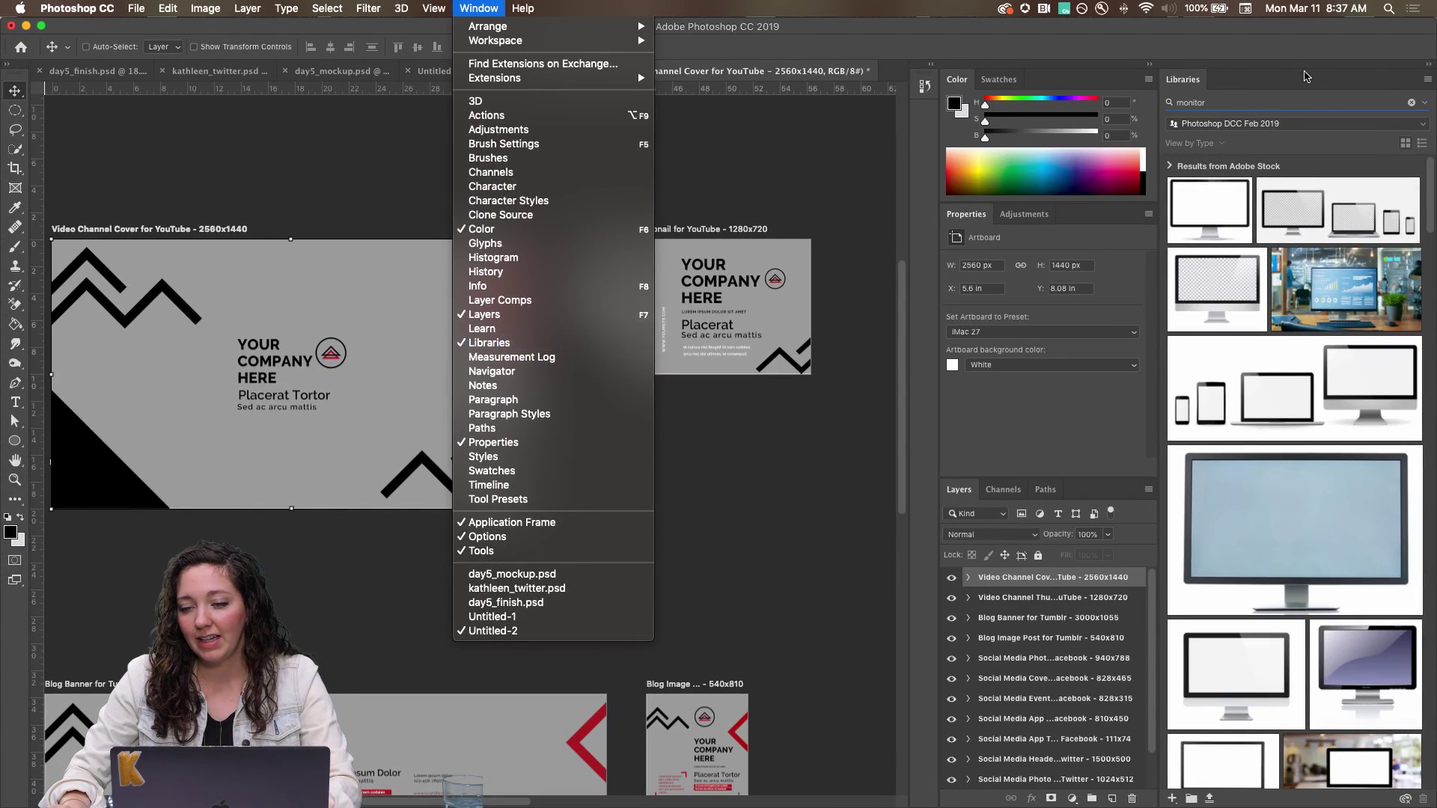
{"action": "left_click", "coordinate": [1307, 77]}
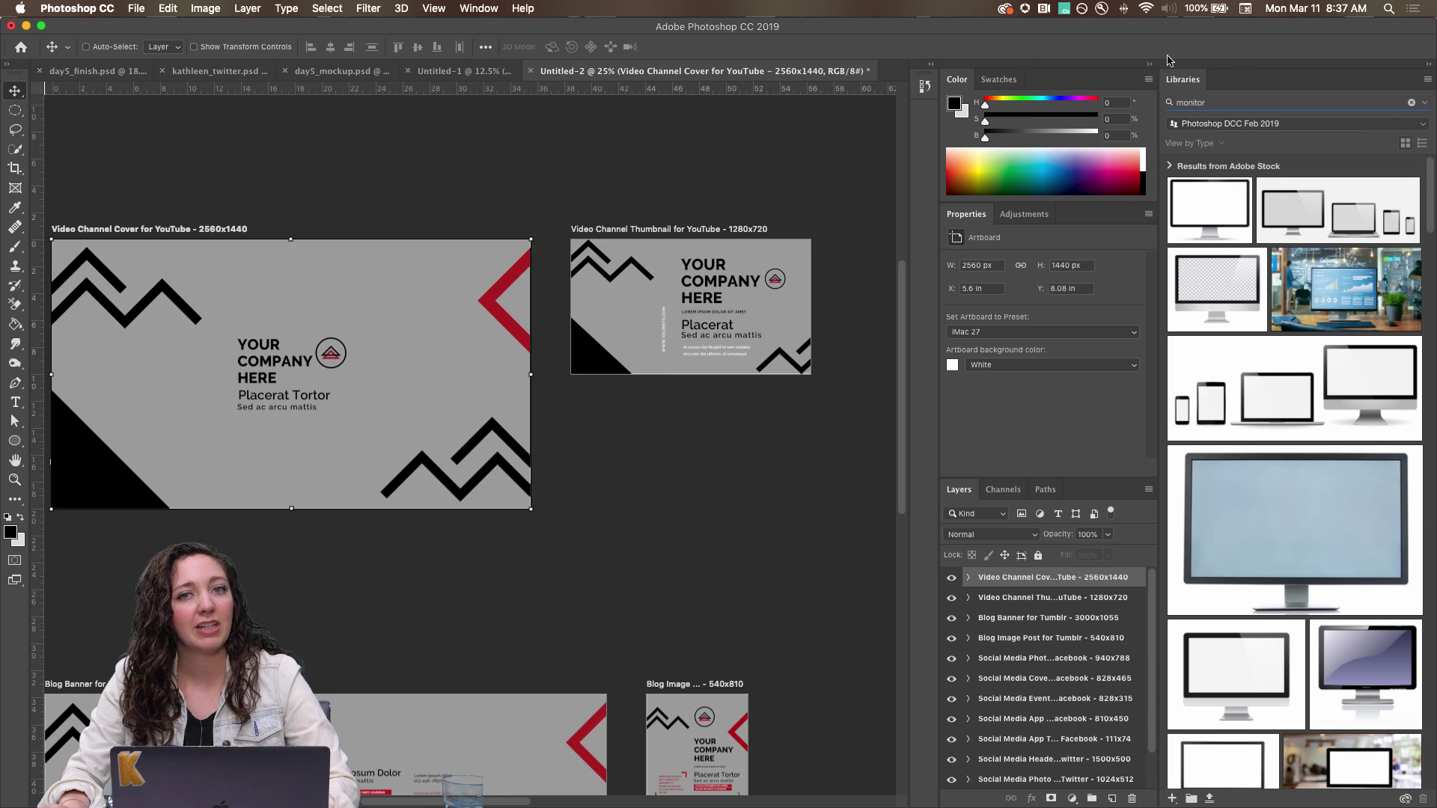
{"action": "left_click", "coordinate": [1425, 107]}
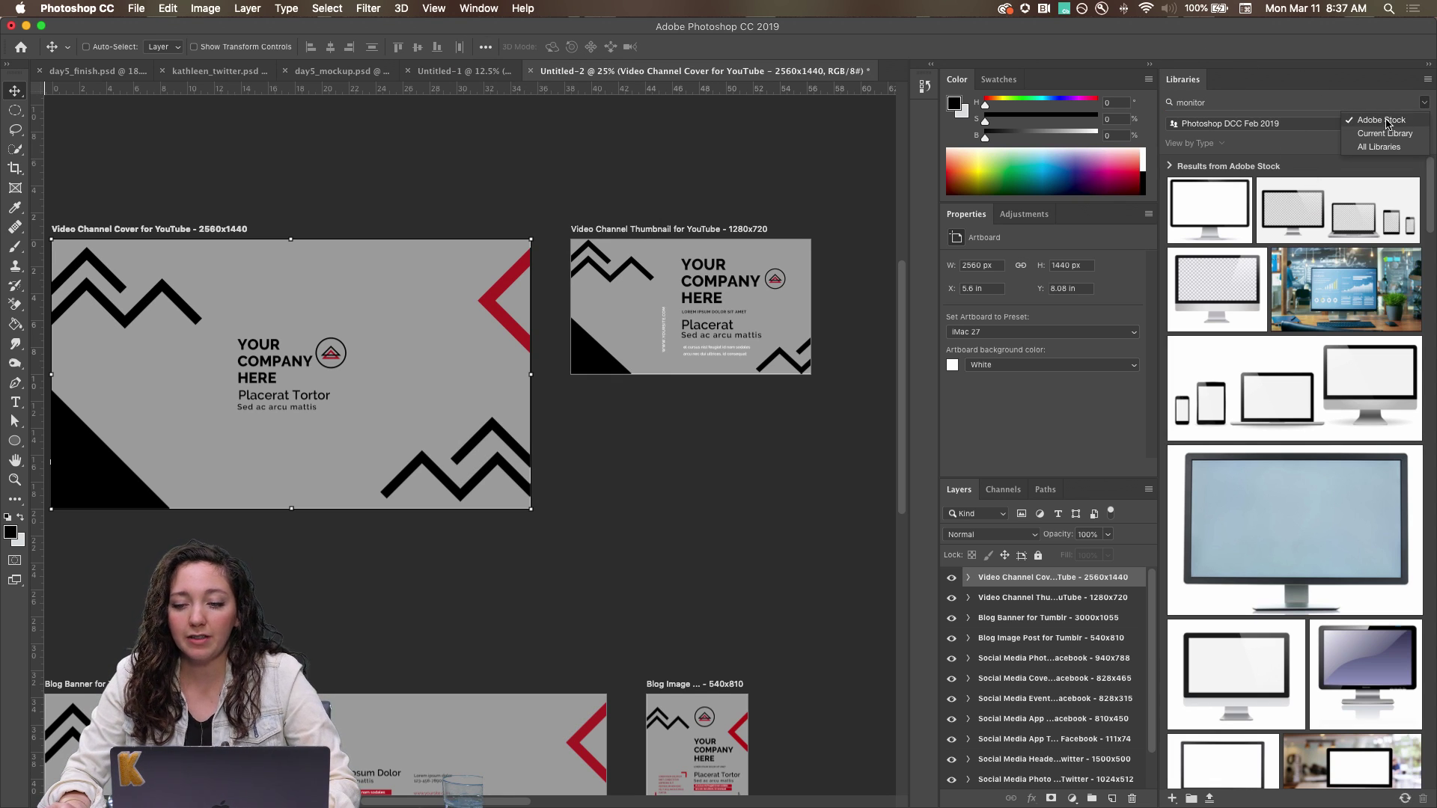
{"action": "left_click", "coordinate": [1386, 121]}
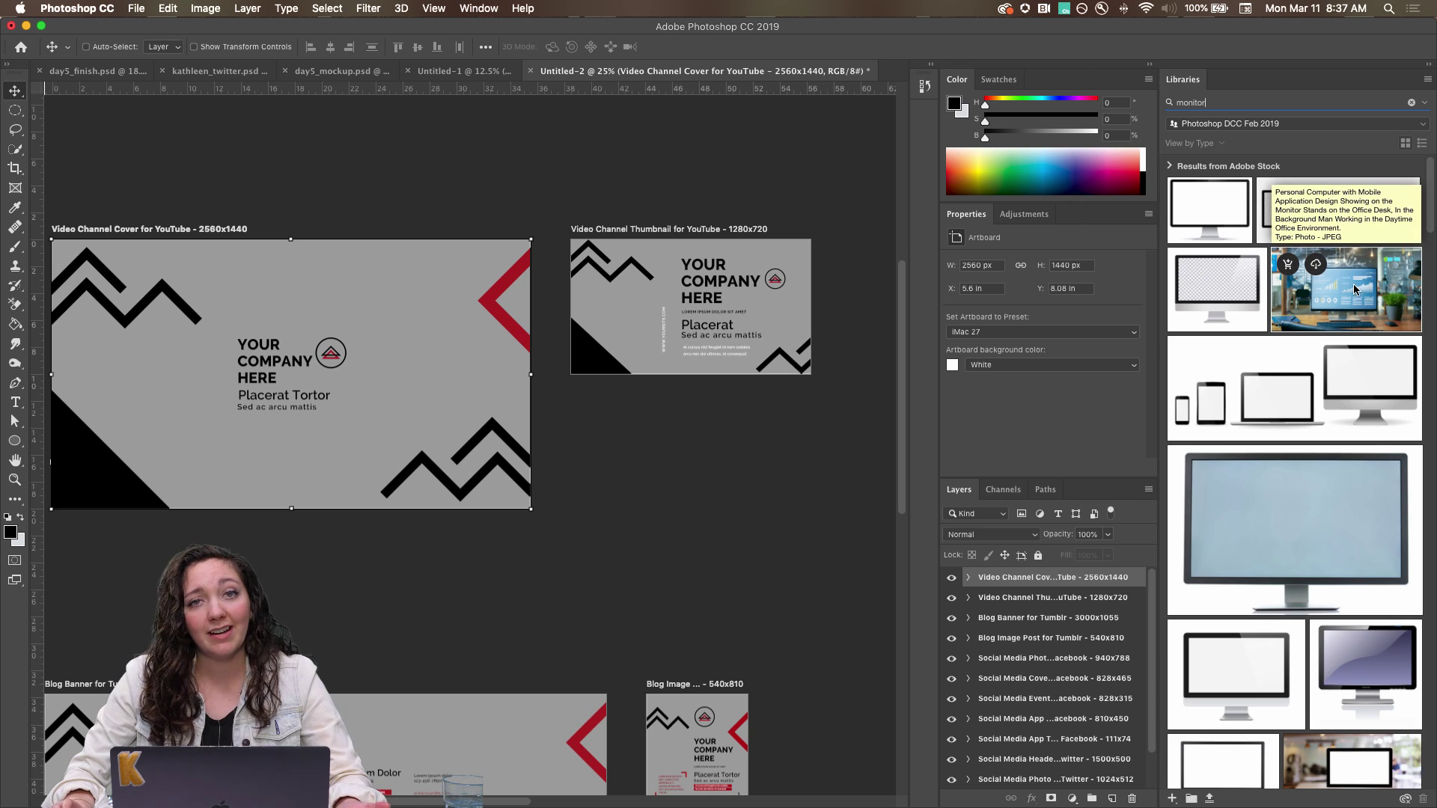
{"action": "scroll", "coordinate": [1347, 285], "scroll_direction": "down", "scroll_amount": 10}
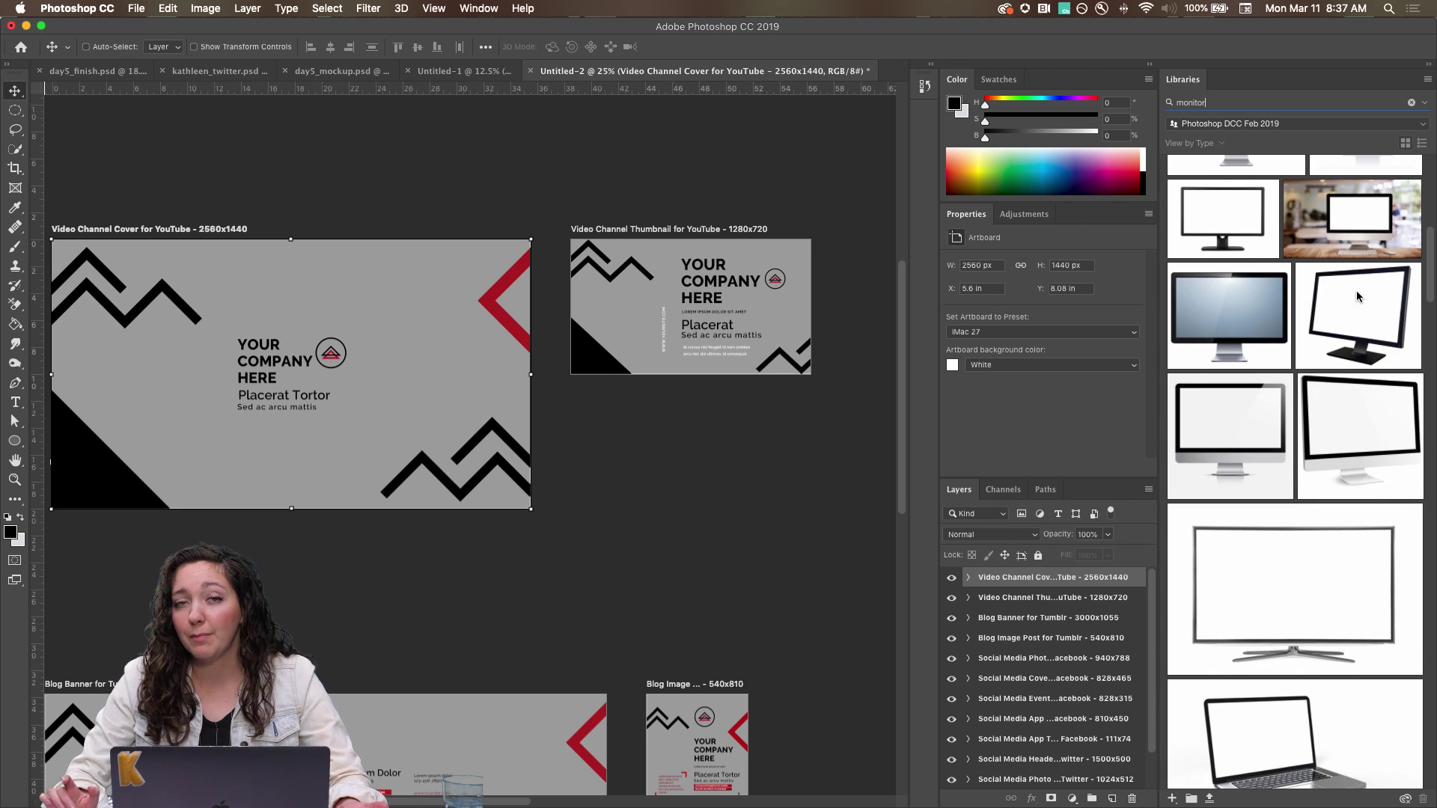
{"action": "scroll", "coordinate": [1356, 296], "scroll_direction": "down", "scroll_amount": 5}
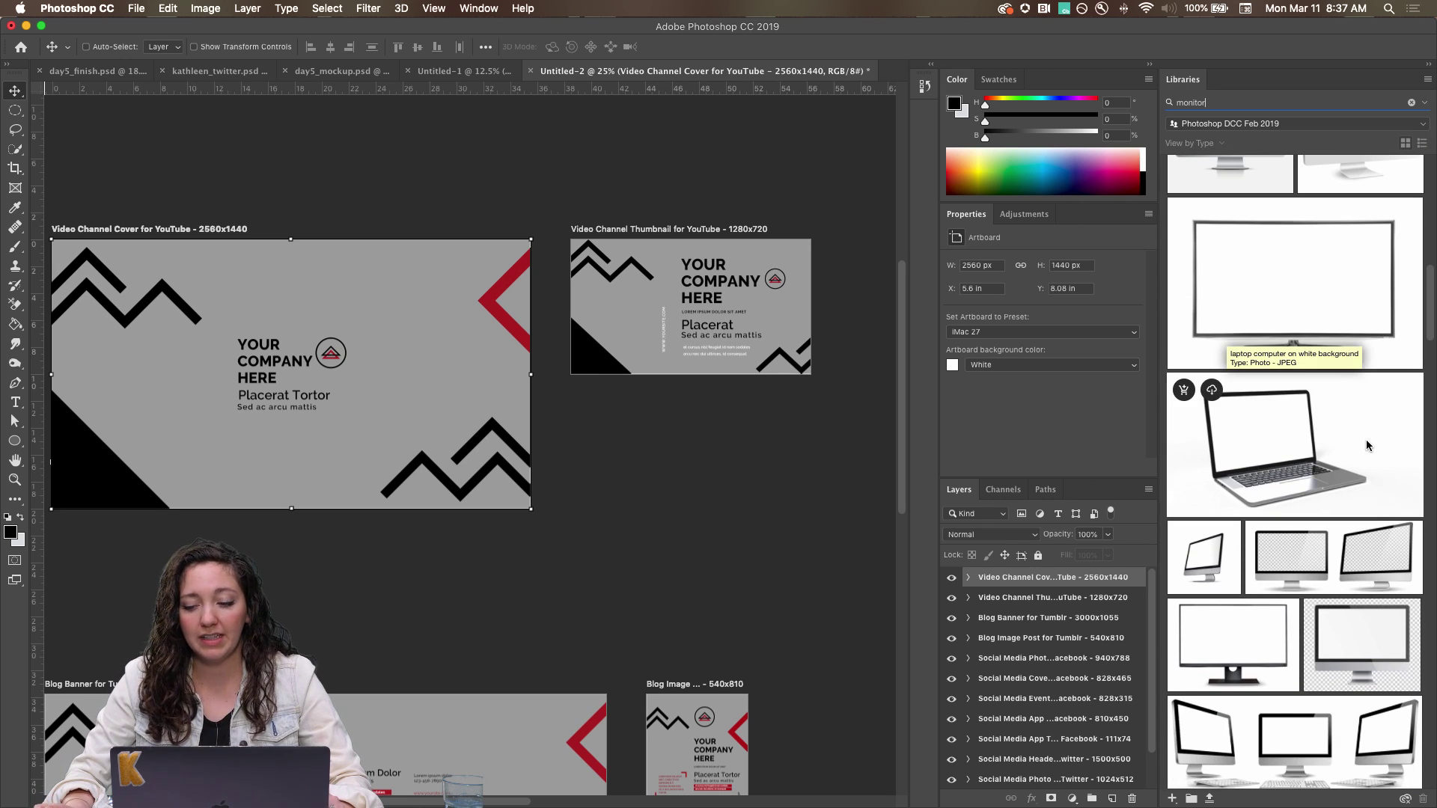
{"action": "scroll", "coordinate": [1327, 416], "scroll_direction": "down", "scroll_amount": 2}
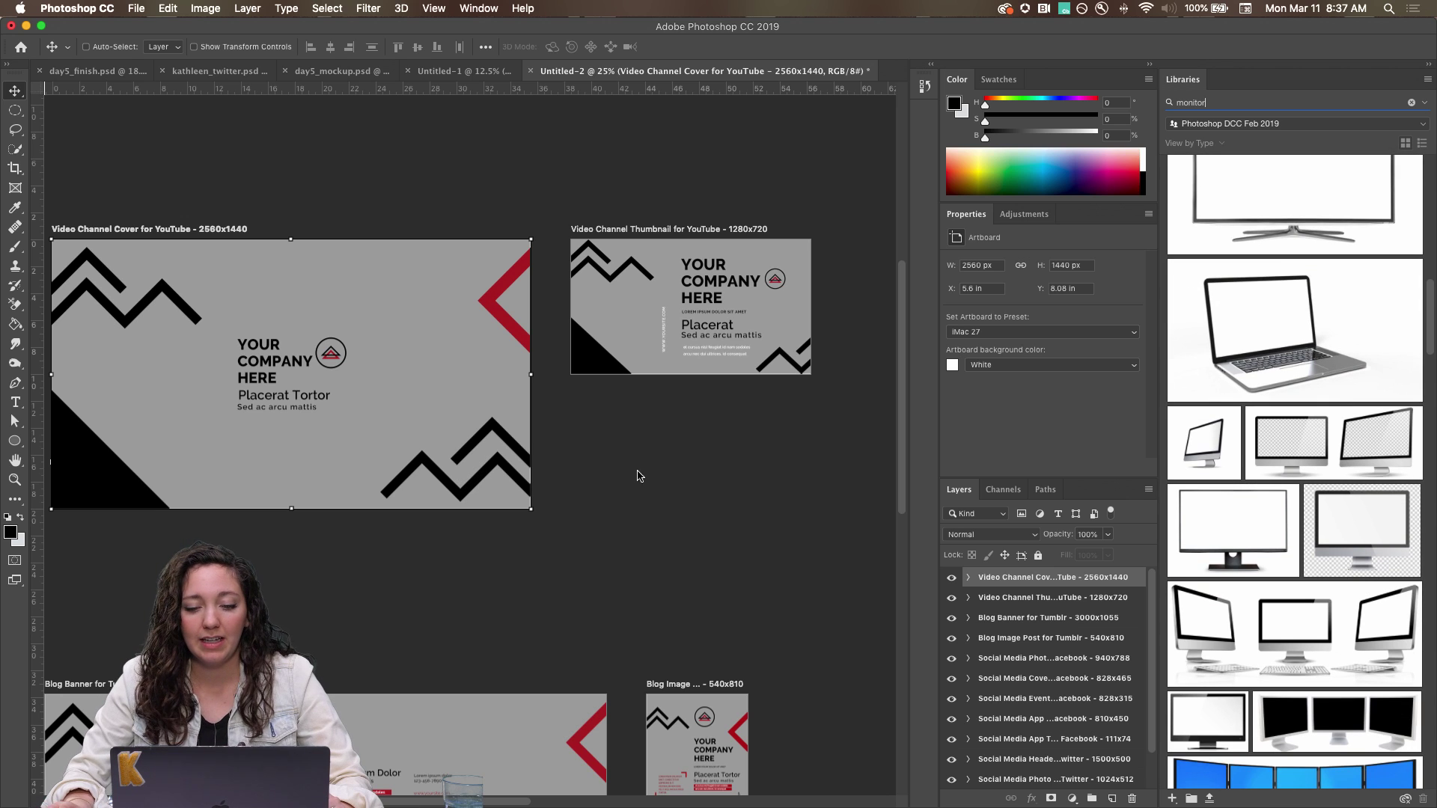
{"action": "scroll", "coordinate": [1135, 591], "scroll_direction": "down", "scroll_amount": 2}
{"action": "scroll", "coordinate": [1236, 563], "scroll_direction": "down", "scroll_amount": 5}
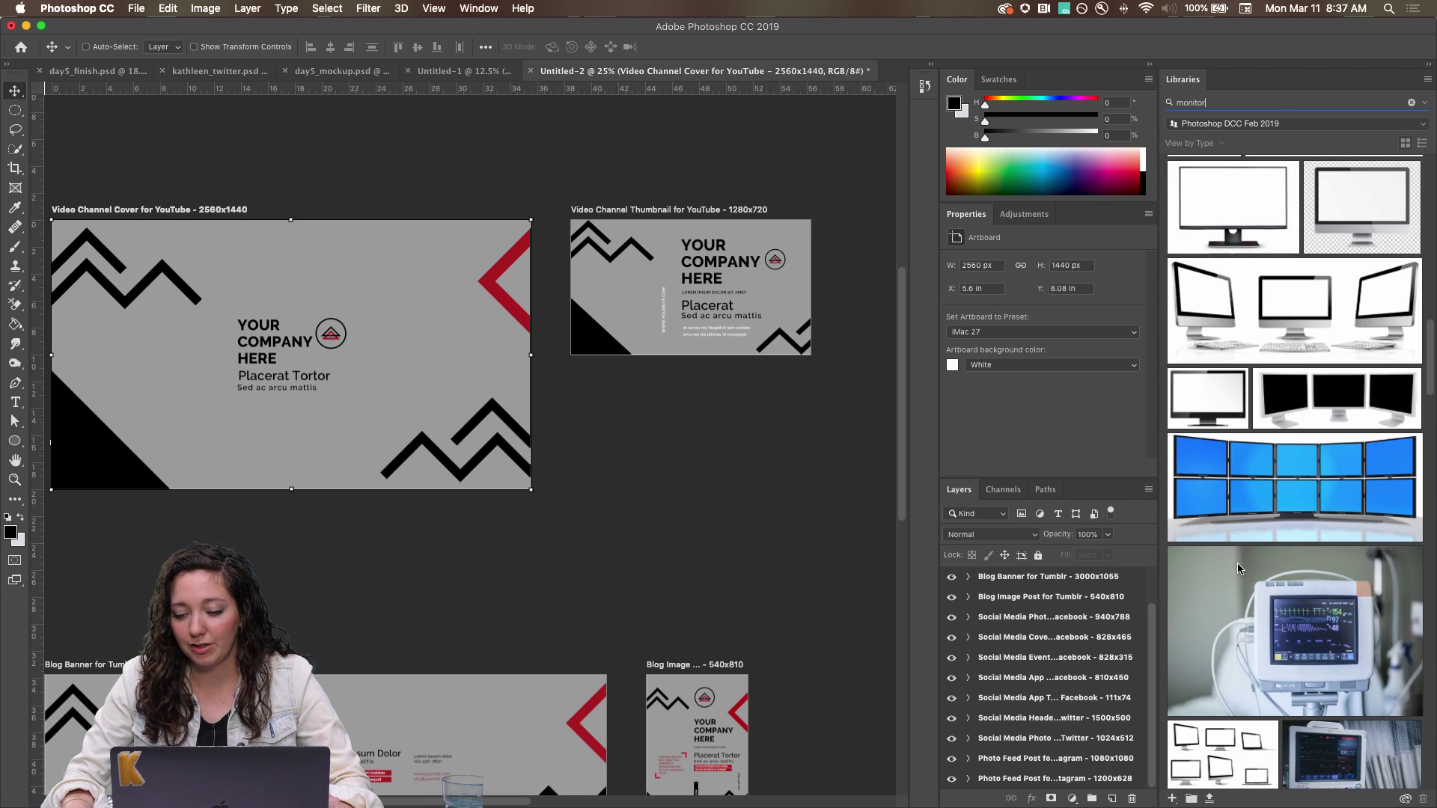
{"action": "scroll", "coordinate": [1237, 563], "scroll_direction": "down", "scroll_amount": 5}
{"action": "scroll", "coordinate": [1237, 568], "scroll_direction": "up", "scroll_amount": 10}
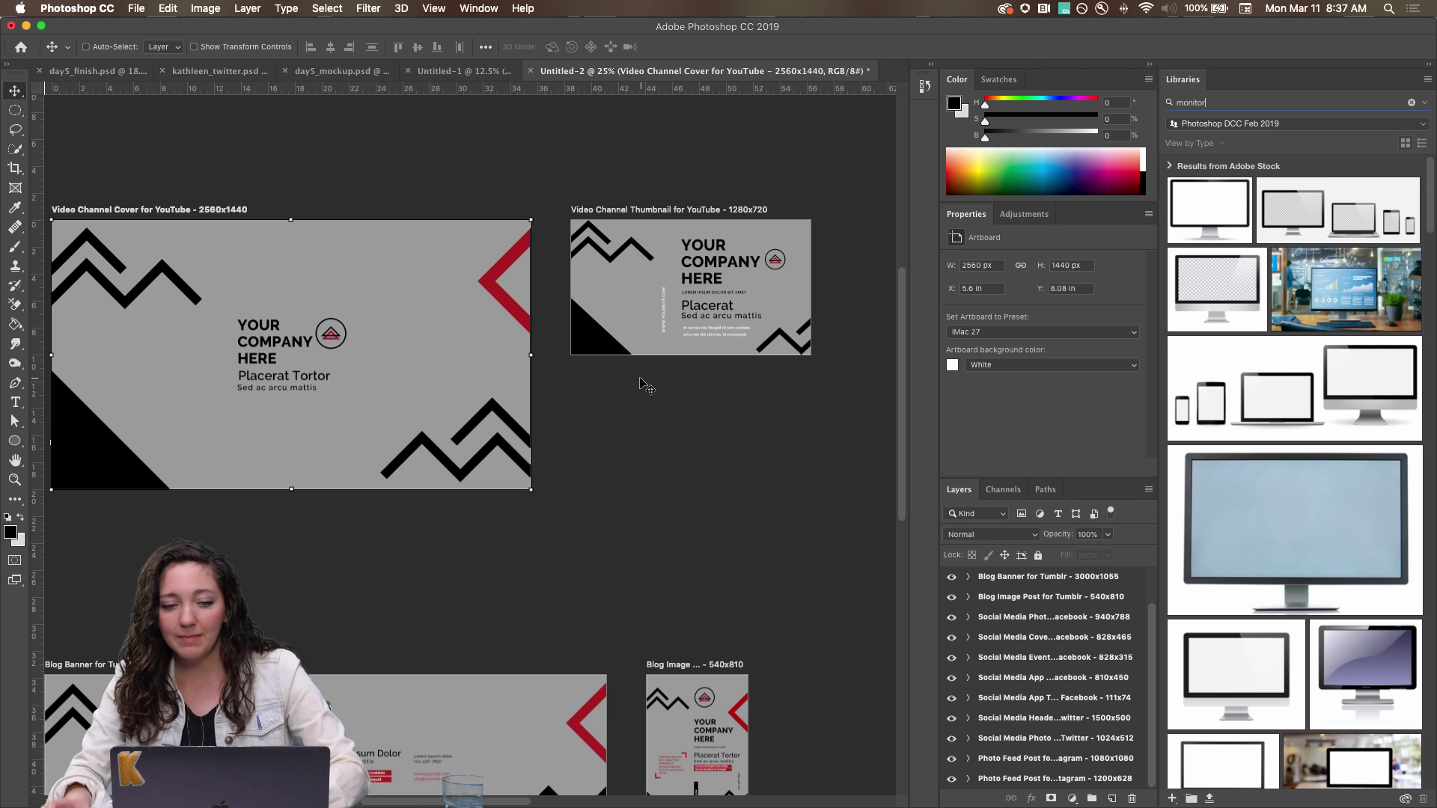
View the finished laptop mockup in day5_finish.psd and switch to the Twitter profile screenshot document.
{"action": "mouse_move", "coordinate": [901, 386]}
{"action": "left_mouse_down"}
{"action": "mouse_move", "coordinate": [898, 358]}
{"action": "mouse_move", "coordinate": [901, 385]}
{"action": "left_mouse_up"}
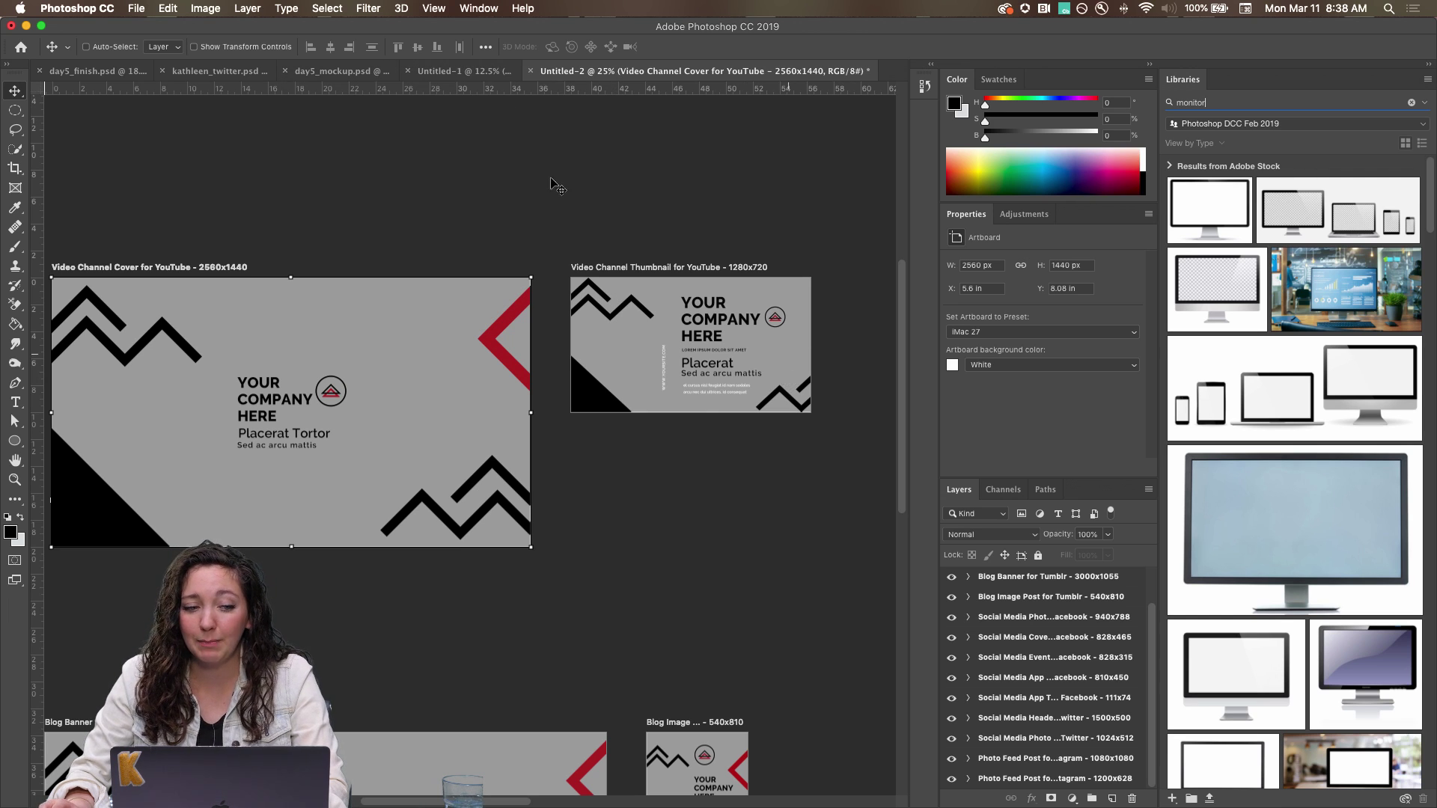
{"action": "left_click", "coordinate": [68, 73]}
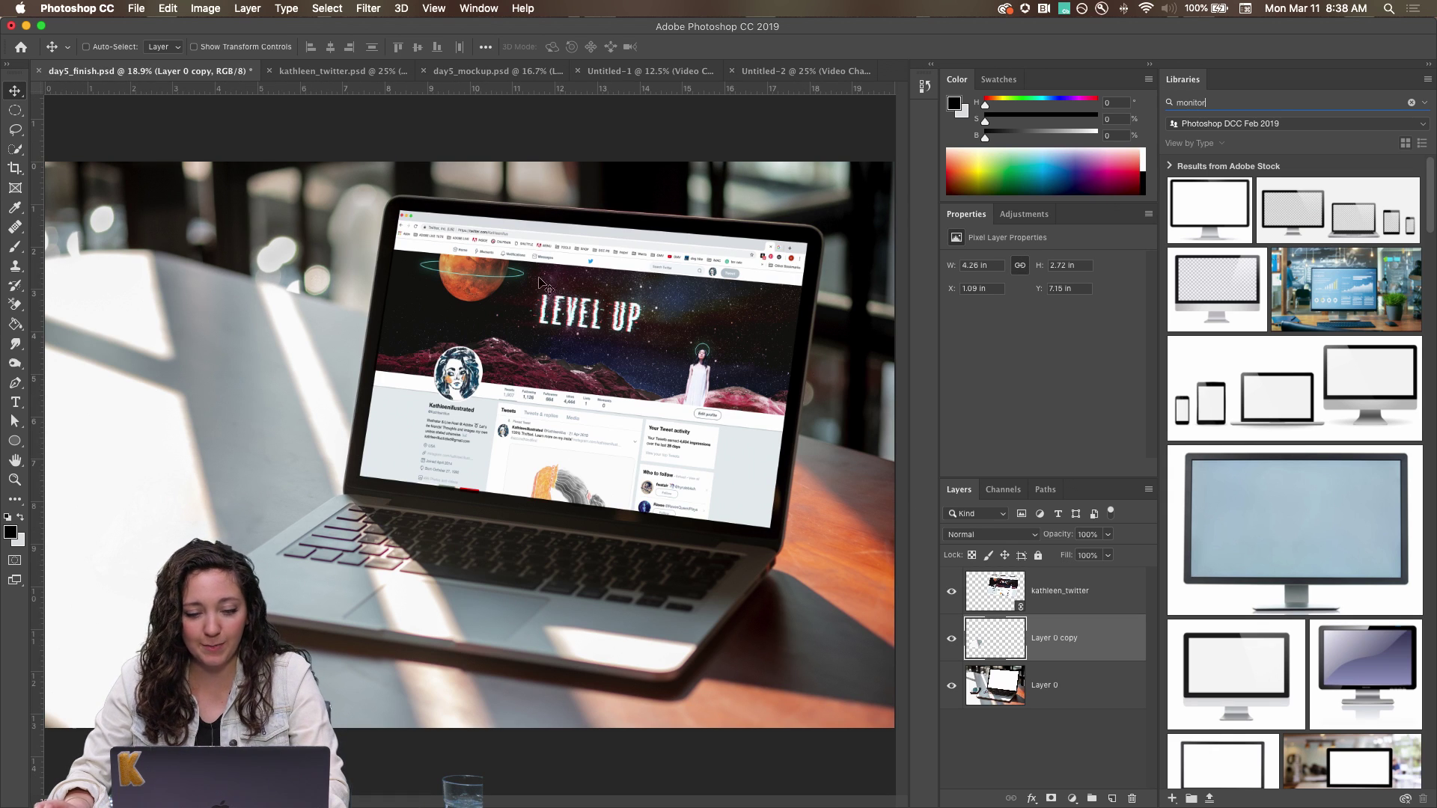
{"action": "left_click", "coordinate": [318, 72]}
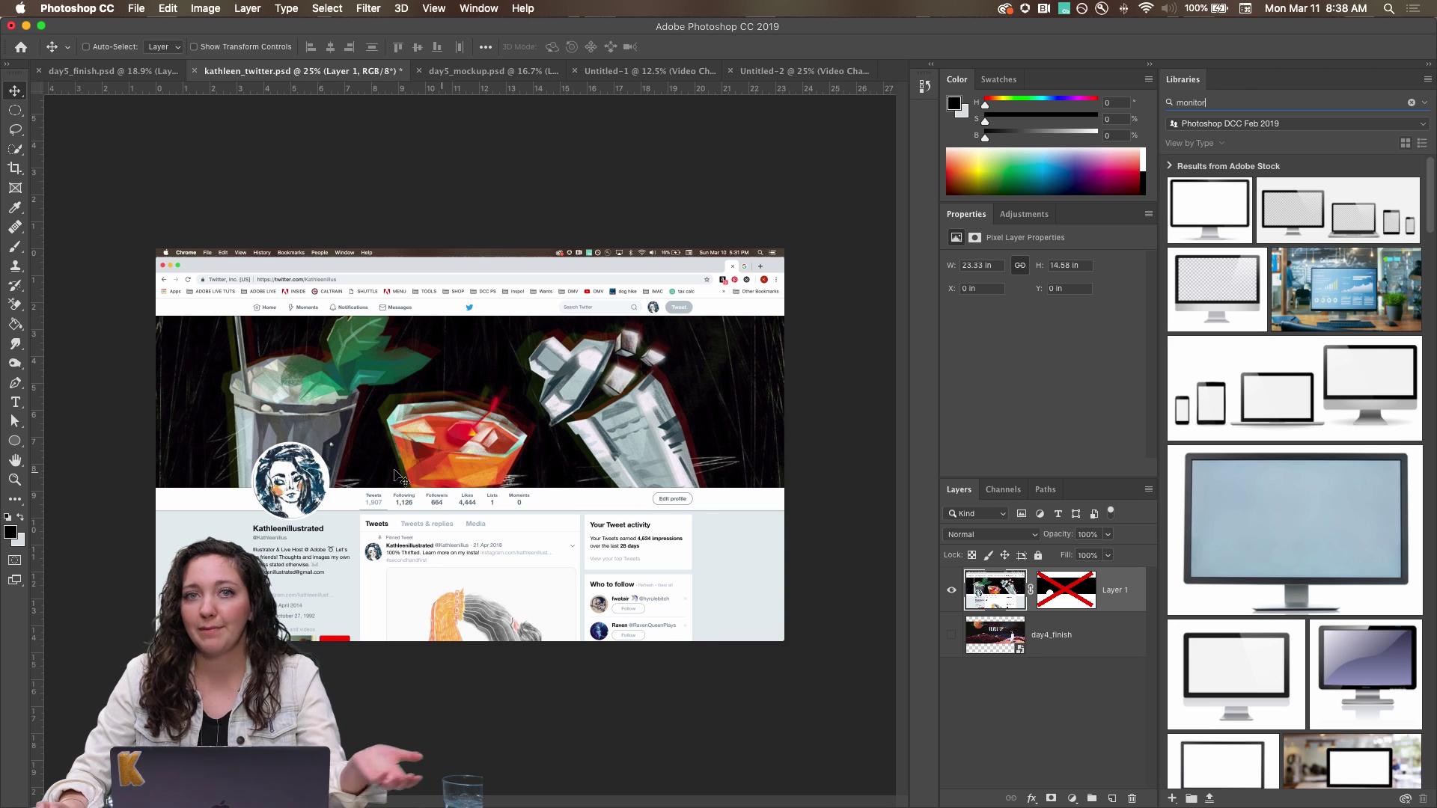
Enable the mask on Layer 1 to cut out the profile banner area and show the day4_finish layer beneath it.
{"action": "right_click", "coordinate": [1073, 592]}
{"action": "left_click", "coordinate": [827, 387]}
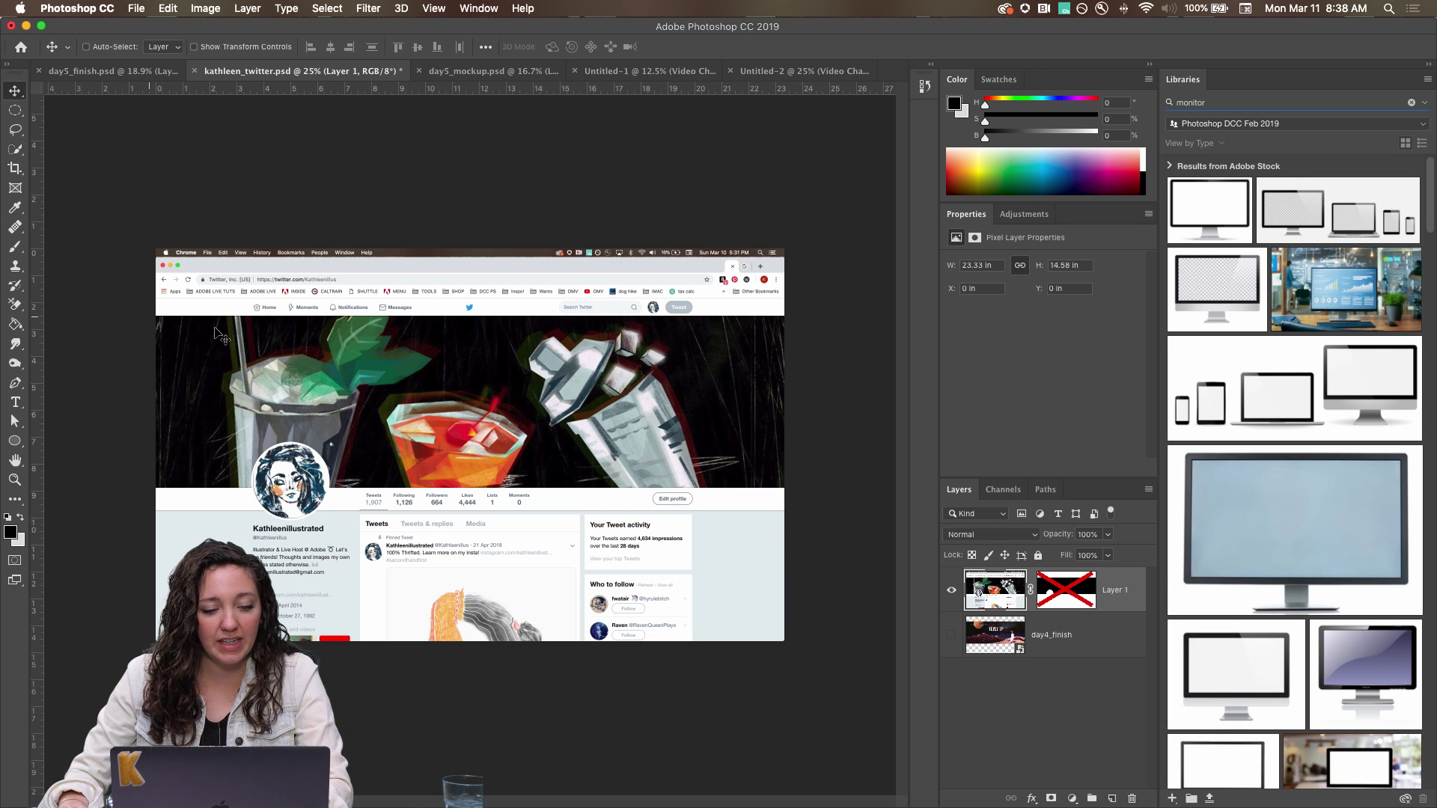
{"action": "right_click", "coordinate": [1071, 590]}
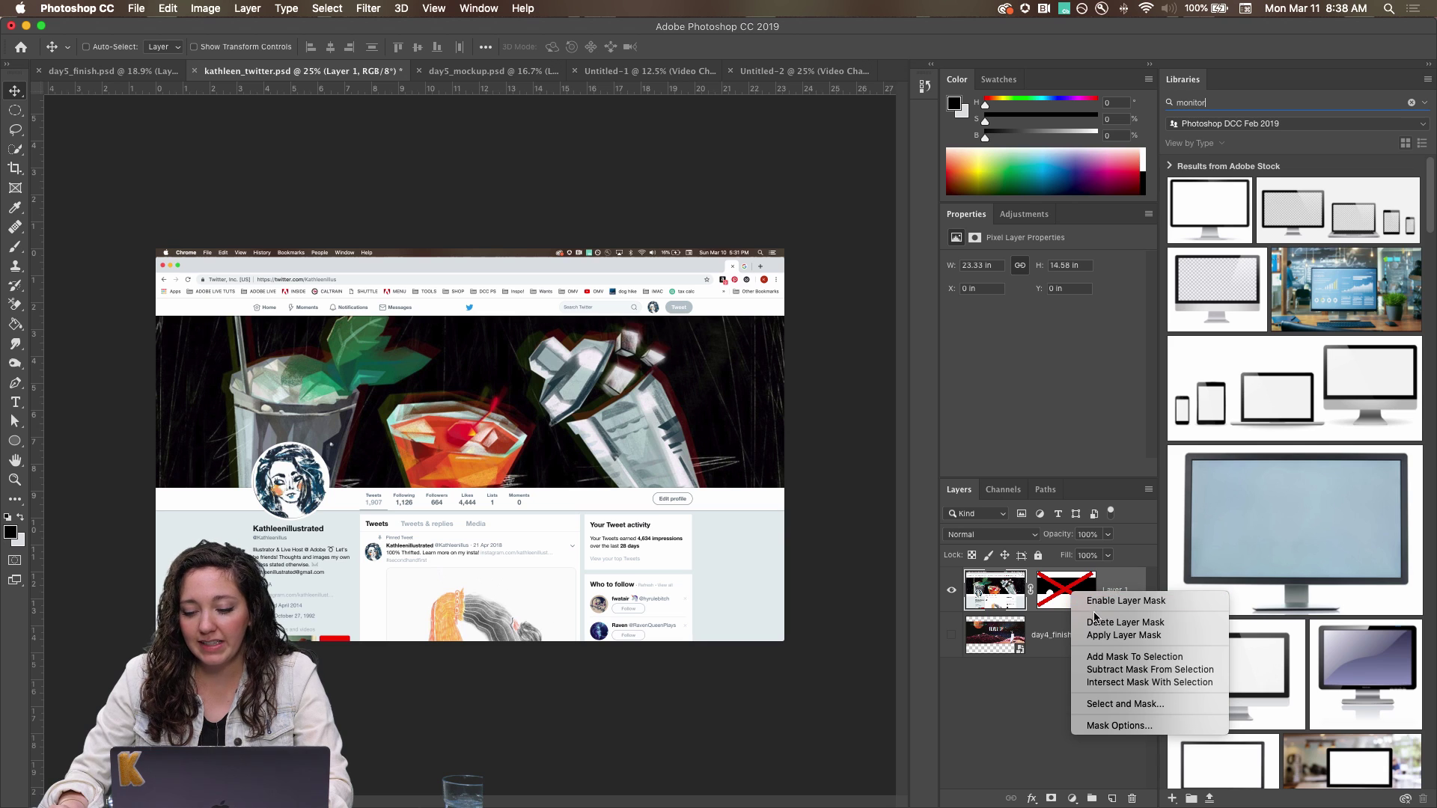
{"action": "left_click", "coordinate": [1098, 600]}
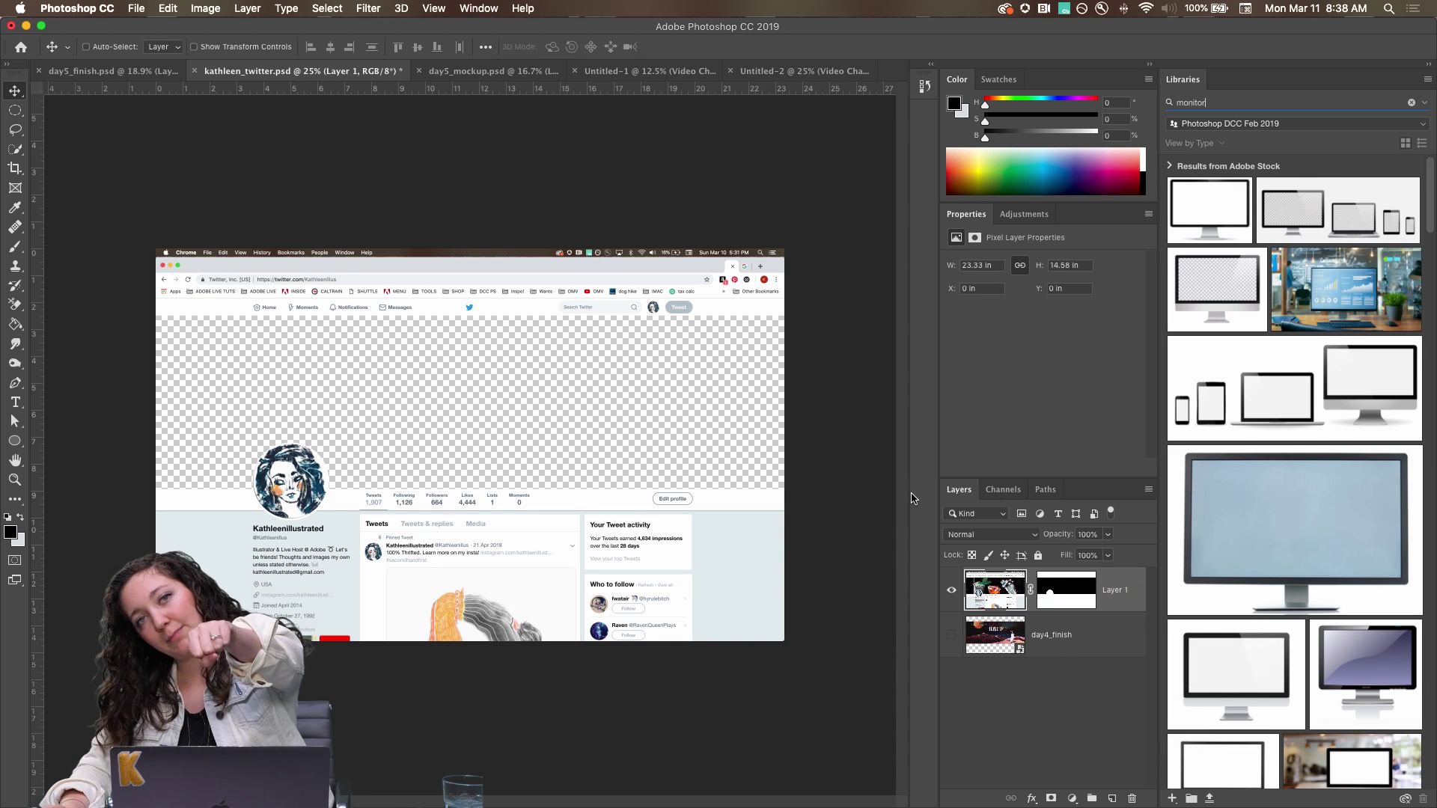
{"action": "left_click", "coordinate": [997, 642]}
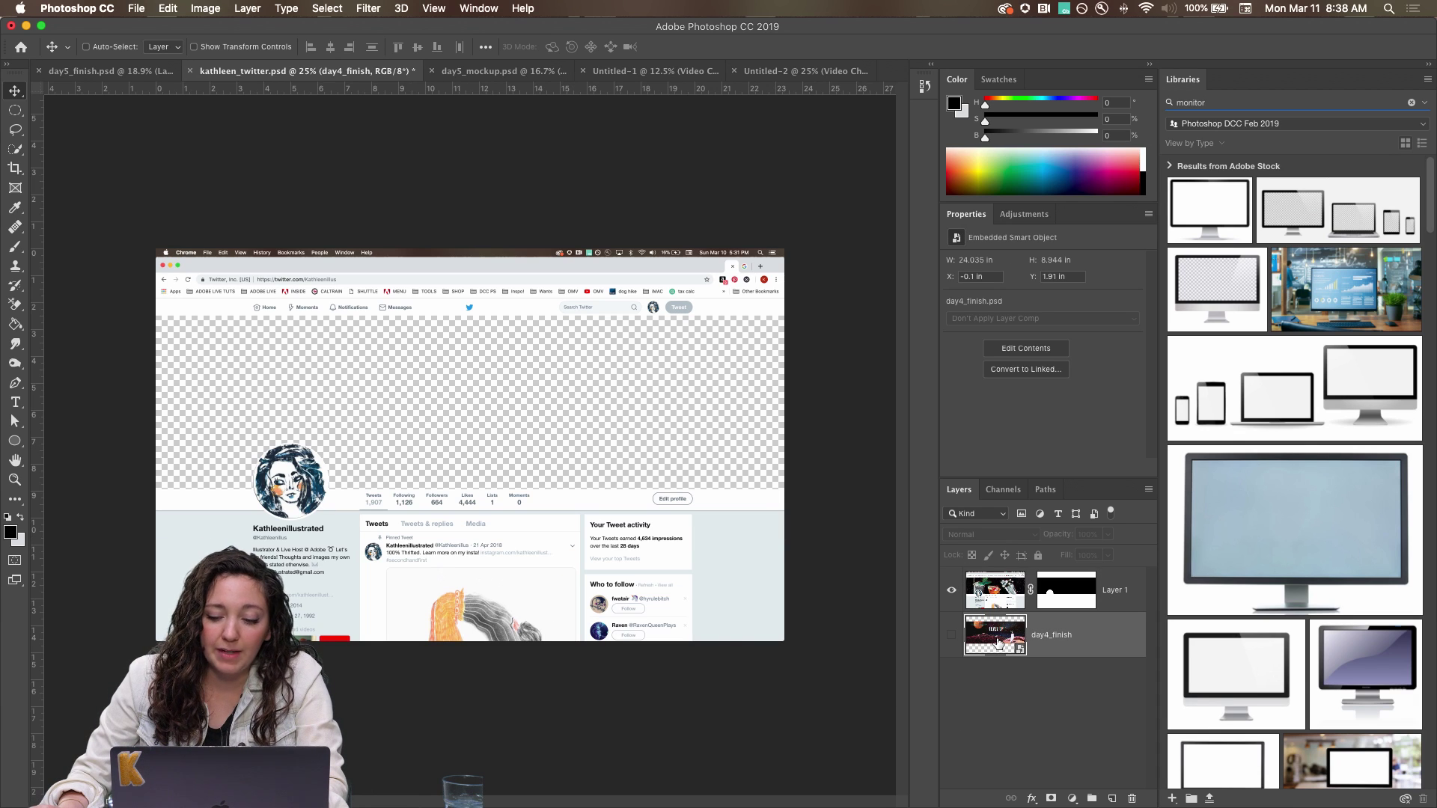
{"action": "left_click", "coordinate": [950, 637]}
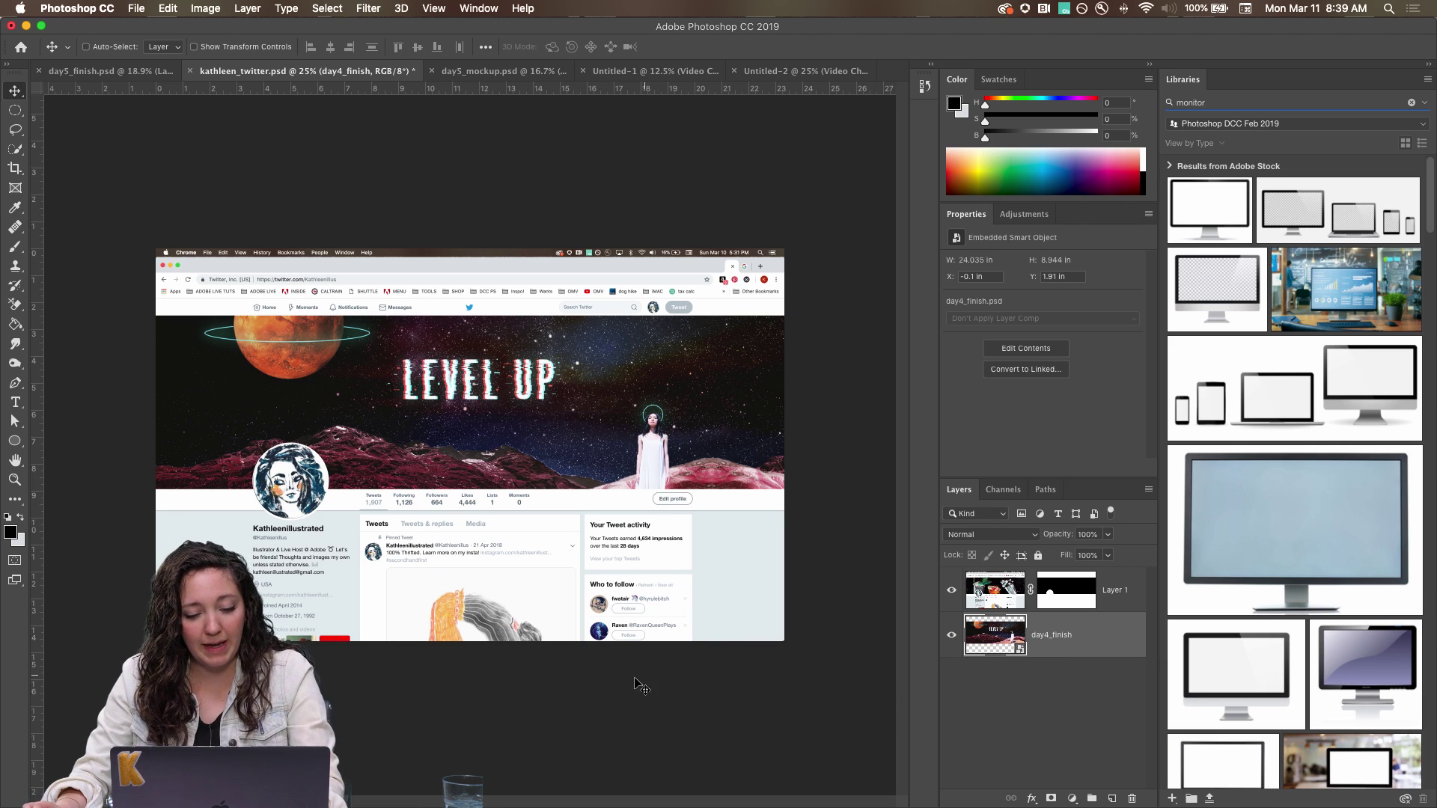
Find and launch KeyCastr through the system search, keeping the Twitter profile document in view.
{"action": "left_click", "coordinate": [1388, 9]}
{"action": "type", "text": "keycastr"}
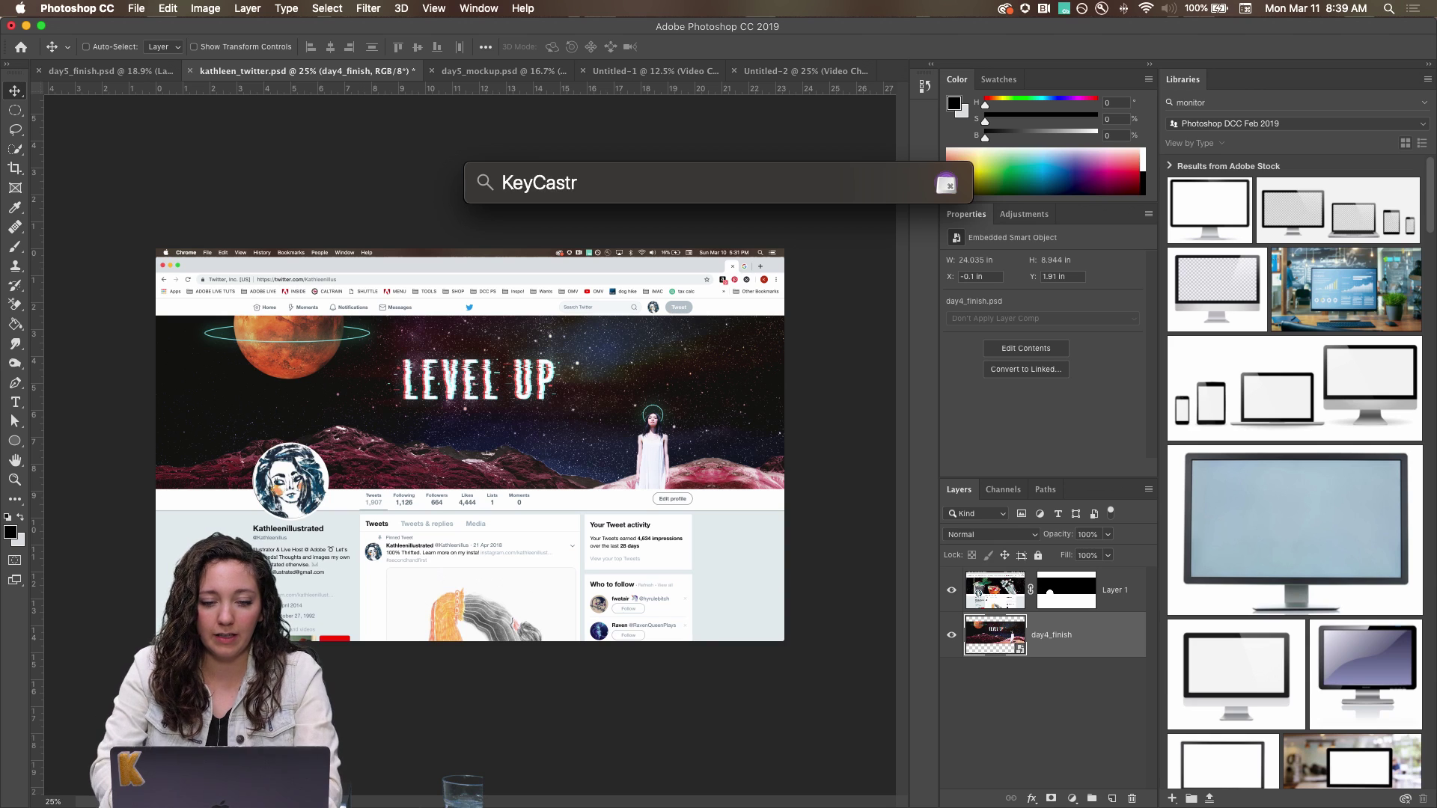
{"action": "key", "text": "Return"}
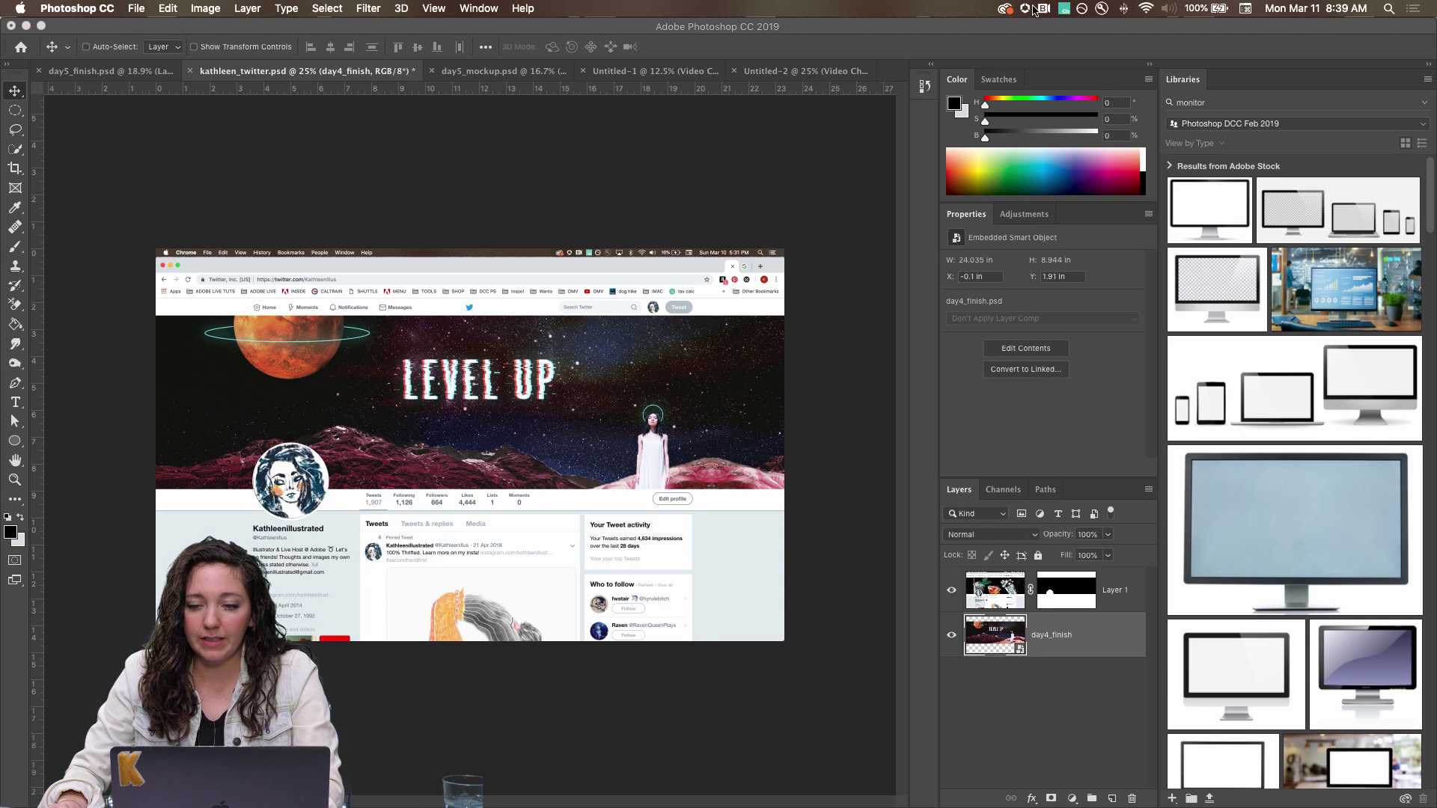
{"action": "left_click", "coordinate": [579, 188]}
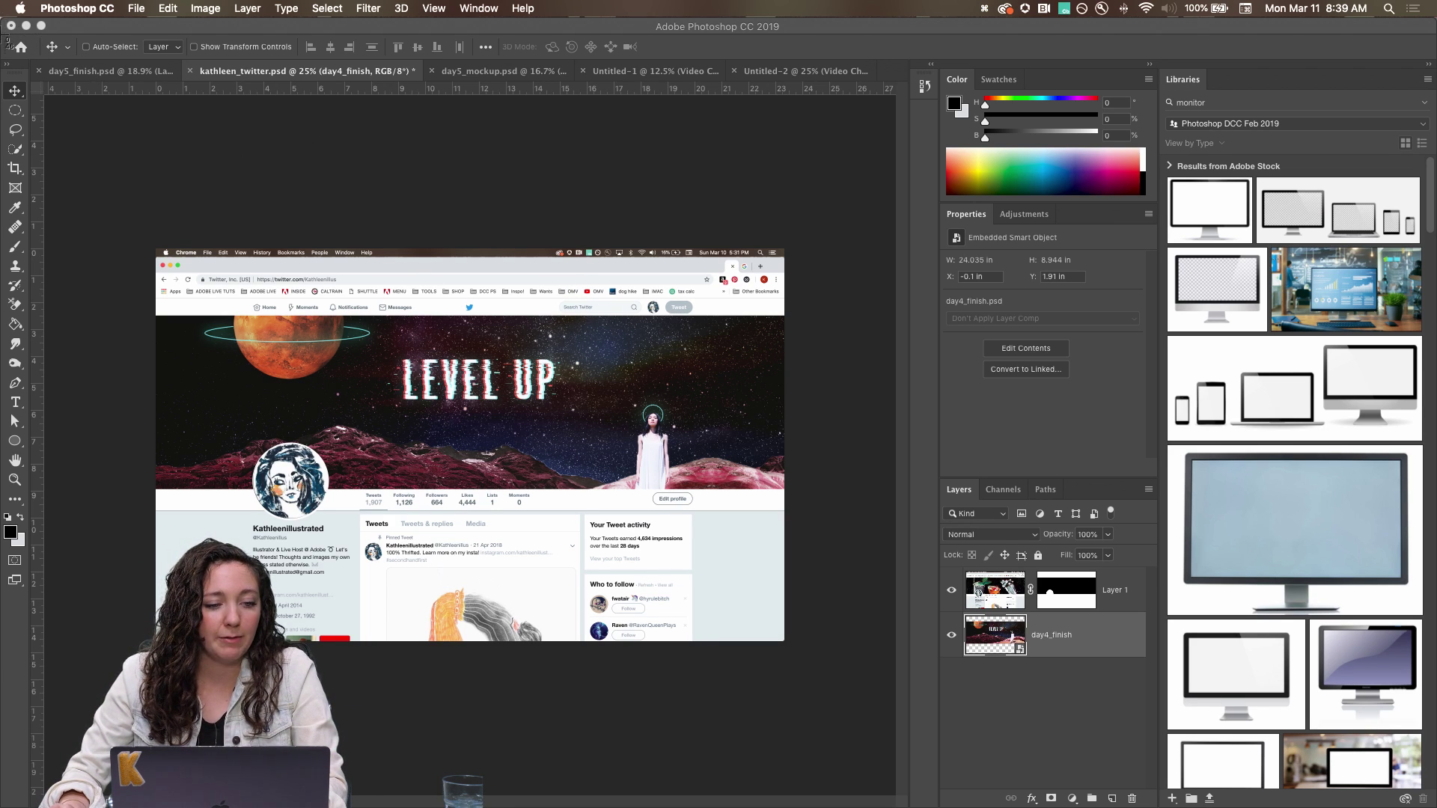
{"action": "left_click_drag", "start_coordinate": [1, 16], "coordinate": [880, 519]}
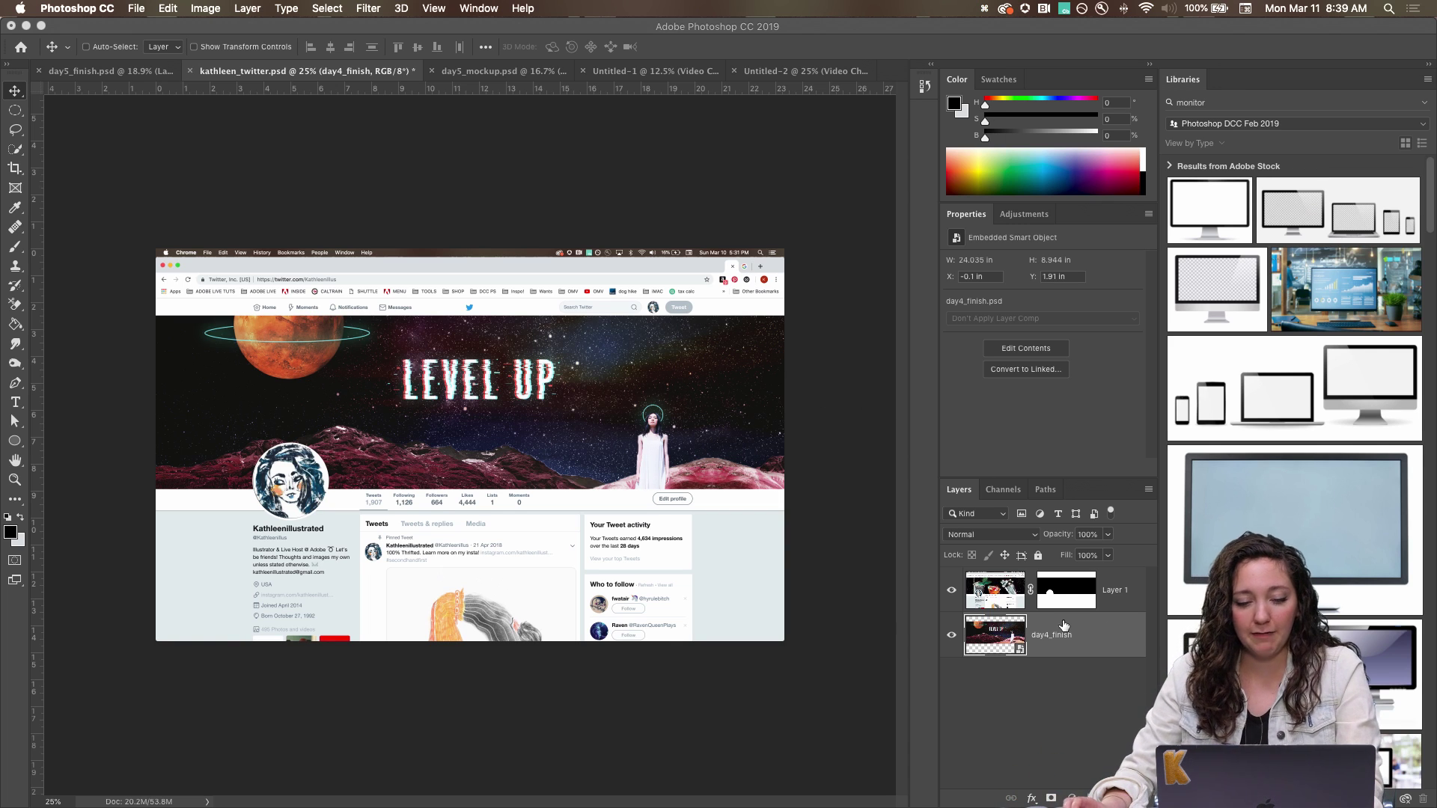
Select the day4_finish layer and toggle its visibility off and on to compare the banner area.
{"action": "left_click", "coordinate": [1046, 645]}
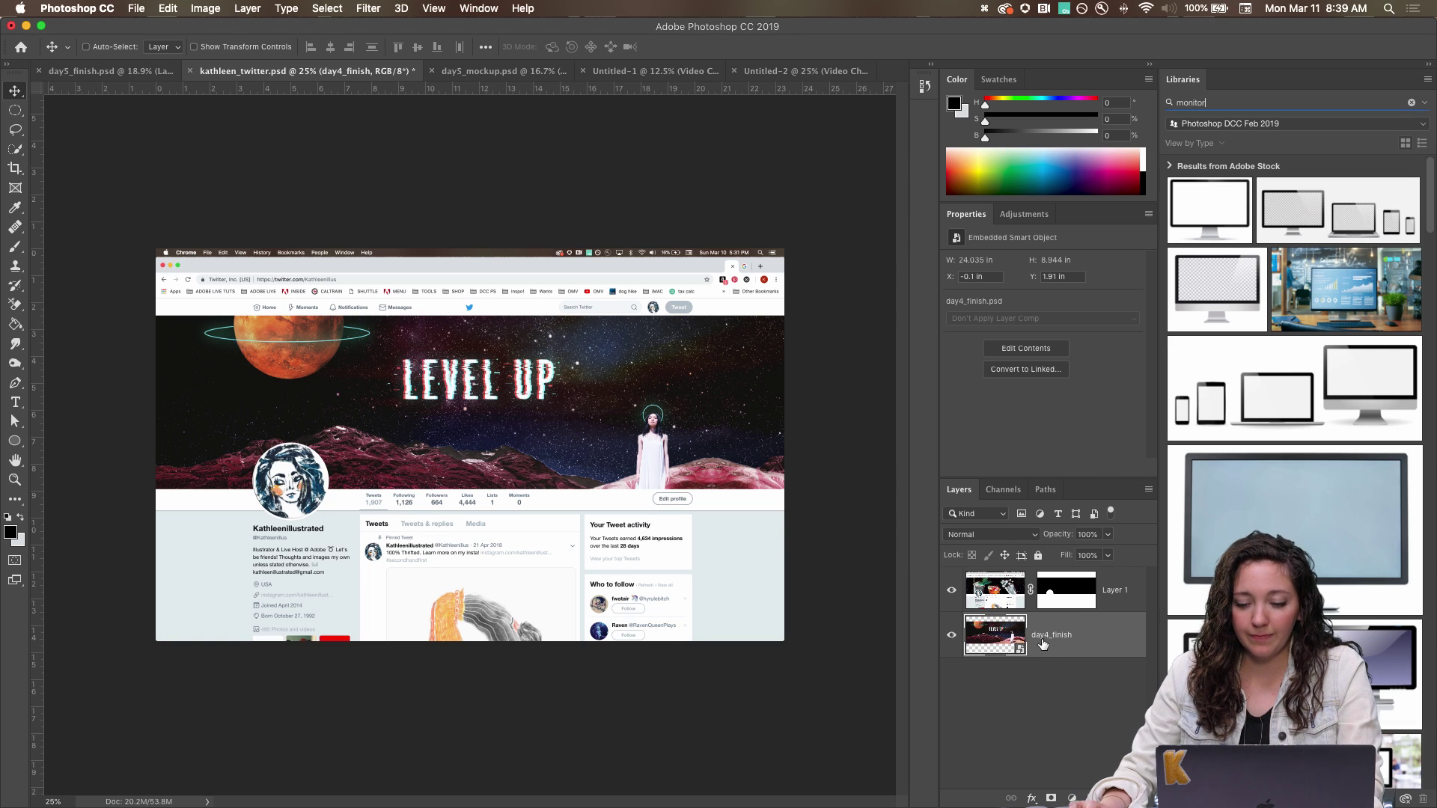
{"action": "left_click", "coordinate": [951, 635]}
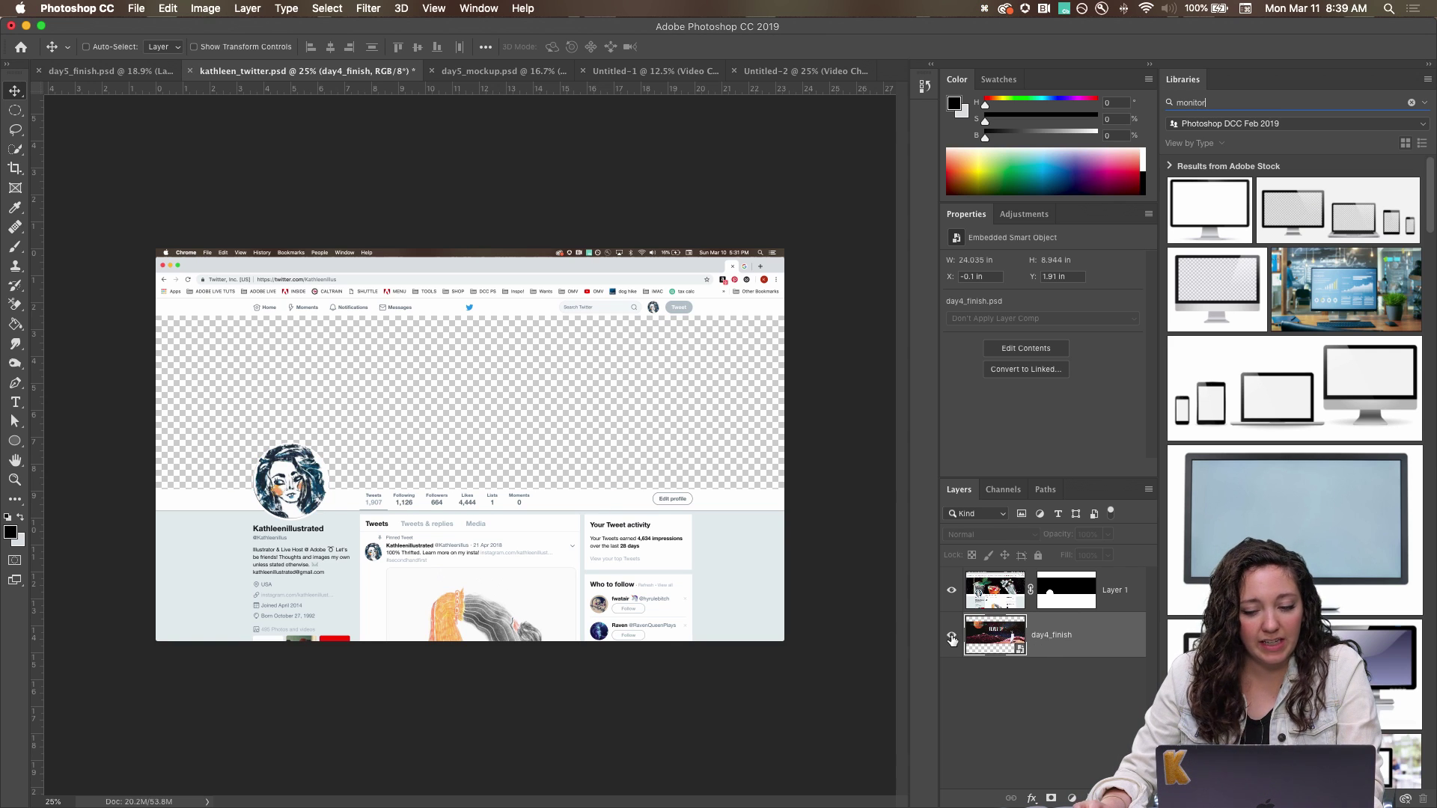
{"action": "left_click", "coordinate": [951, 636]}
{"action": "left_click", "coordinate": [136, 9]}
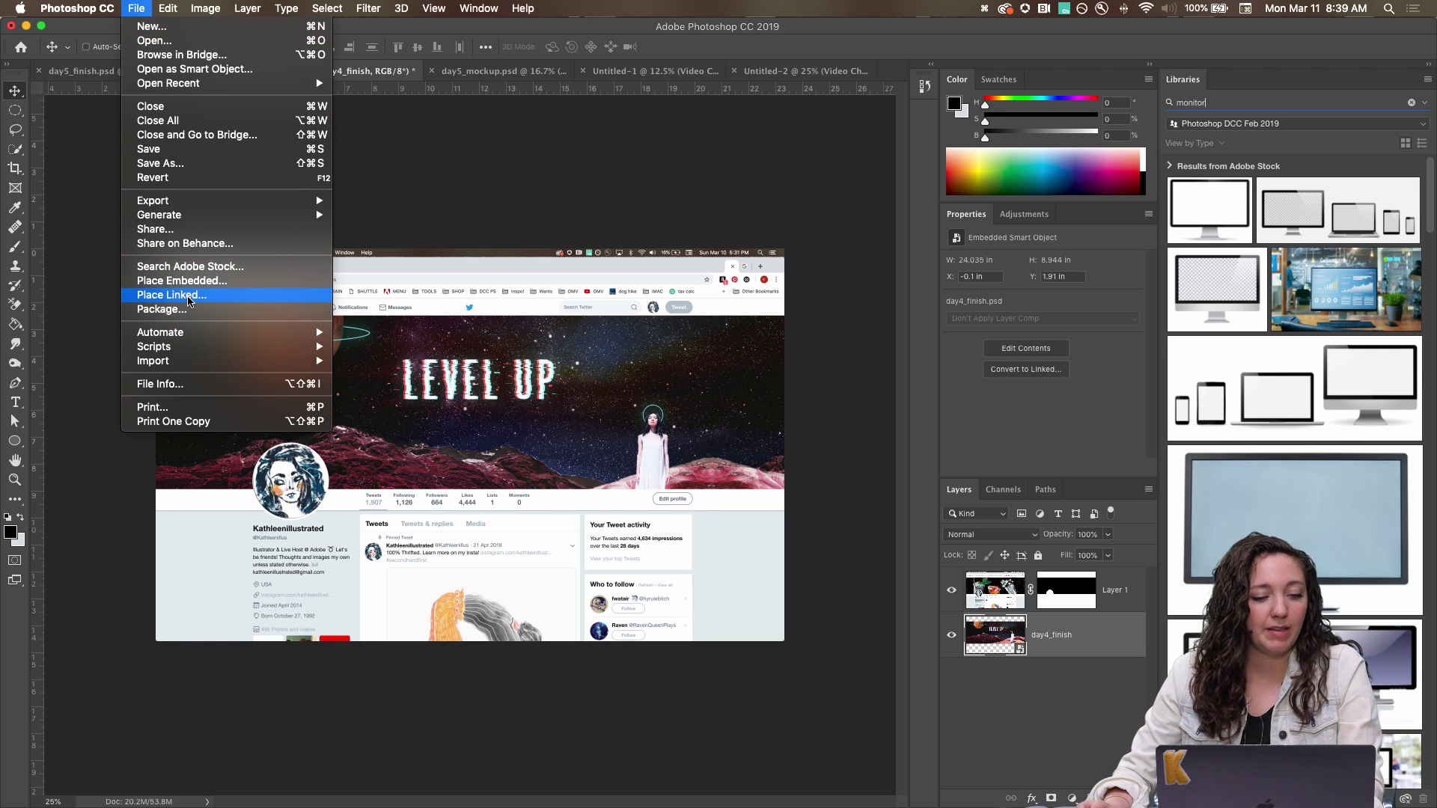
{"action": "left_click", "coordinate": [188, 296]}
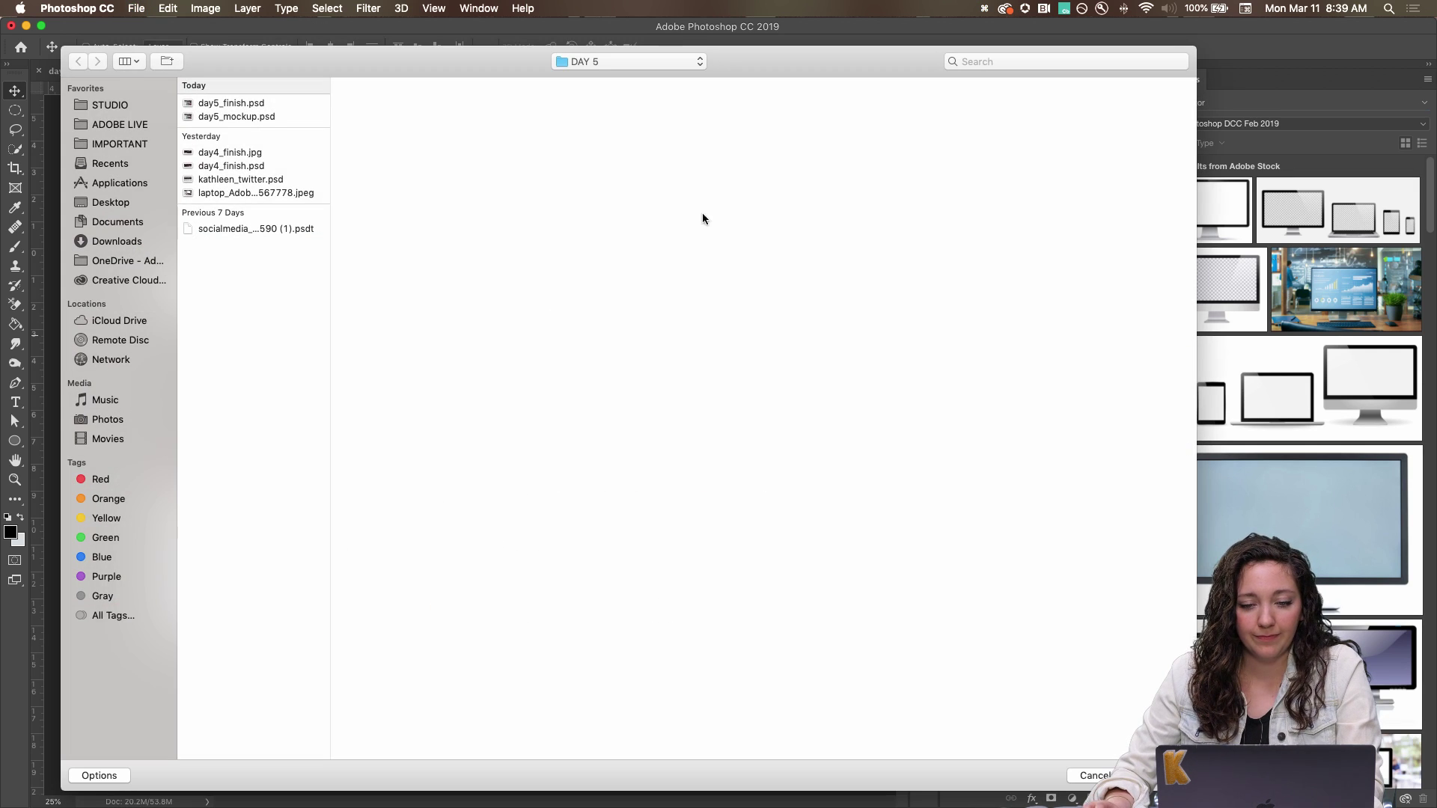
{"action": "left_click", "coordinate": [215, 166]}
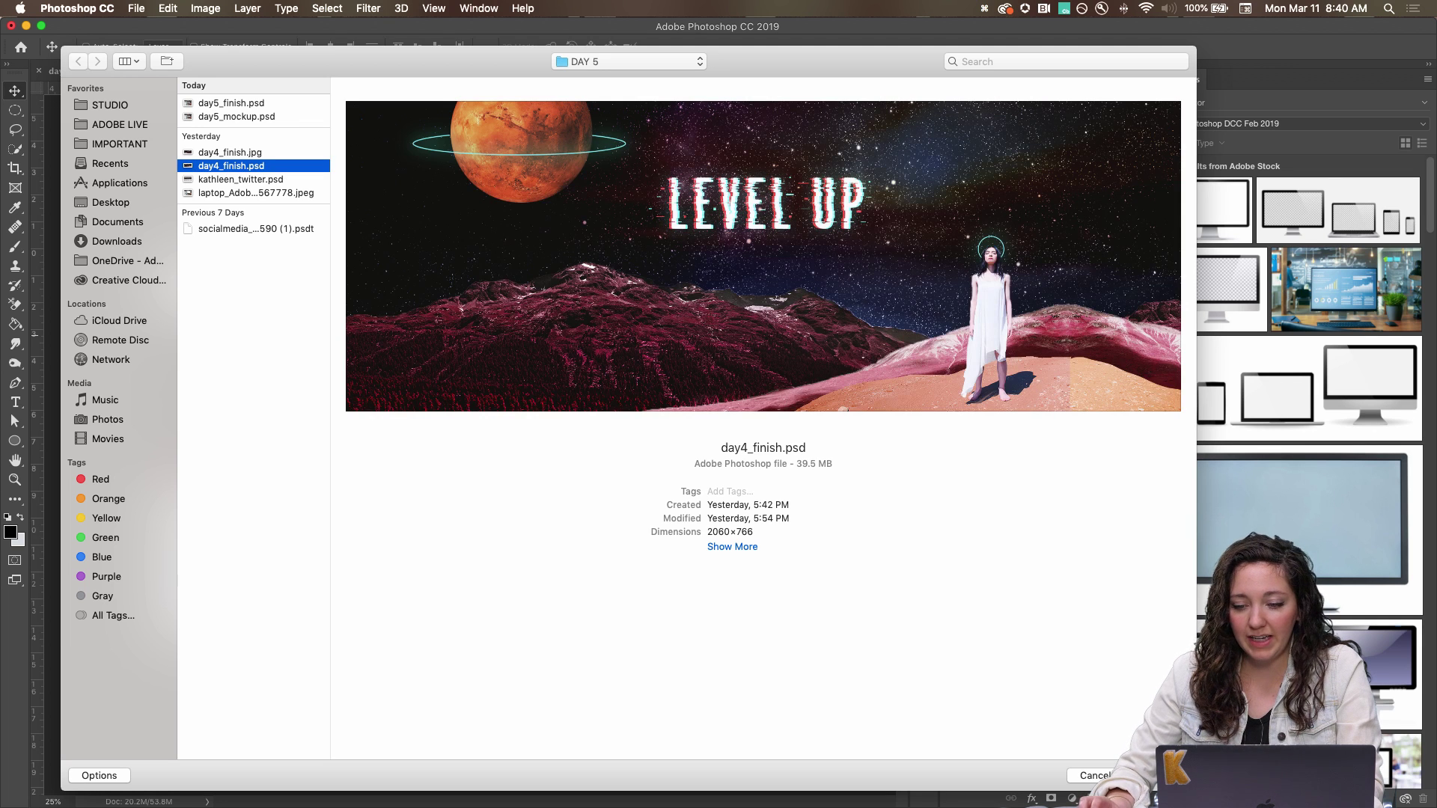
{"action": "key", "text": "Return"}
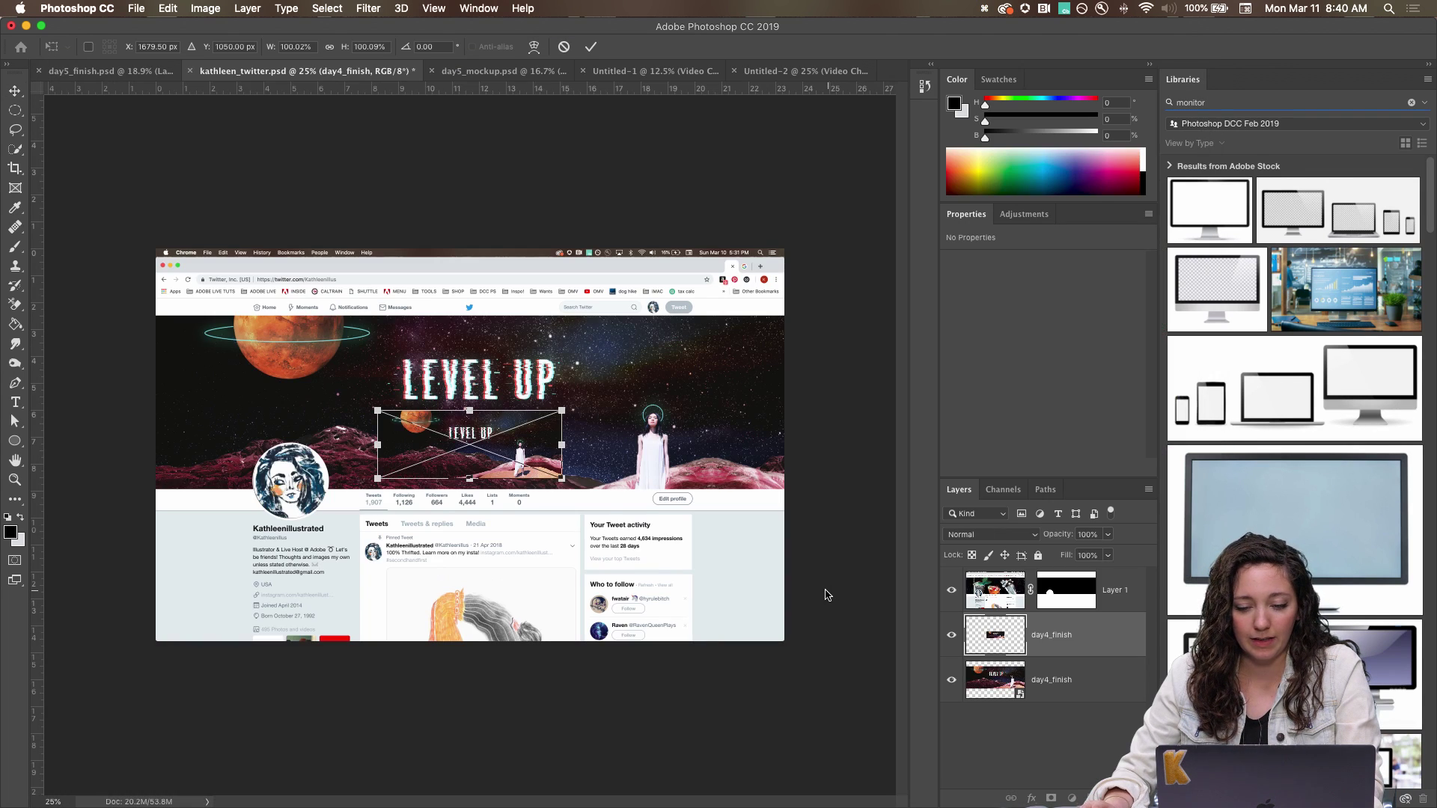
{"action": "left_click_drag", "start_coordinate": [563, 479], "coordinate": [707, 572]}
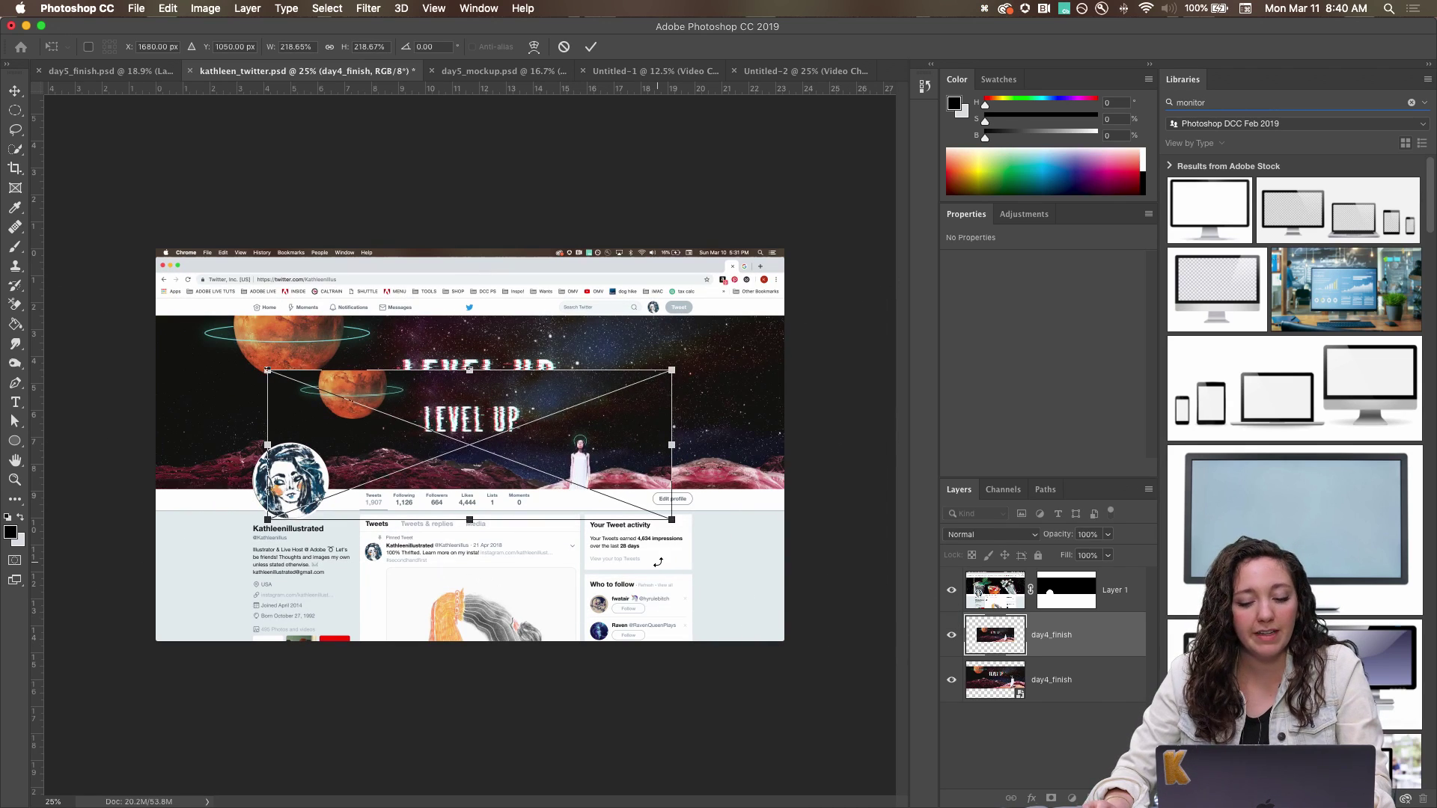
{"action": "key", "text": "Return"}
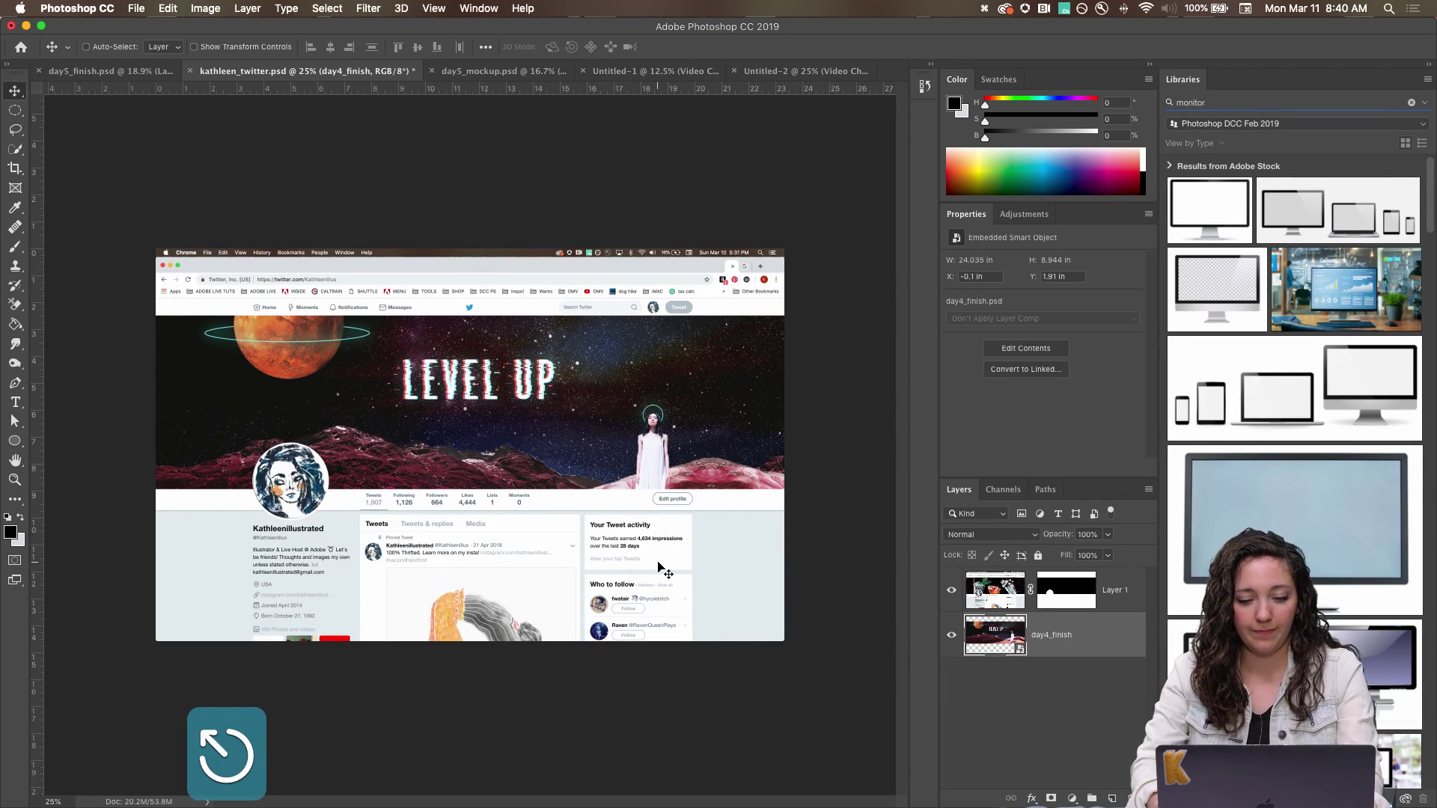
Switch to the day5_mockup.psd document and toggle the visibility of the laptop photo layer off and on.
{"action": "left_click", "coordinate": [989, 684]}
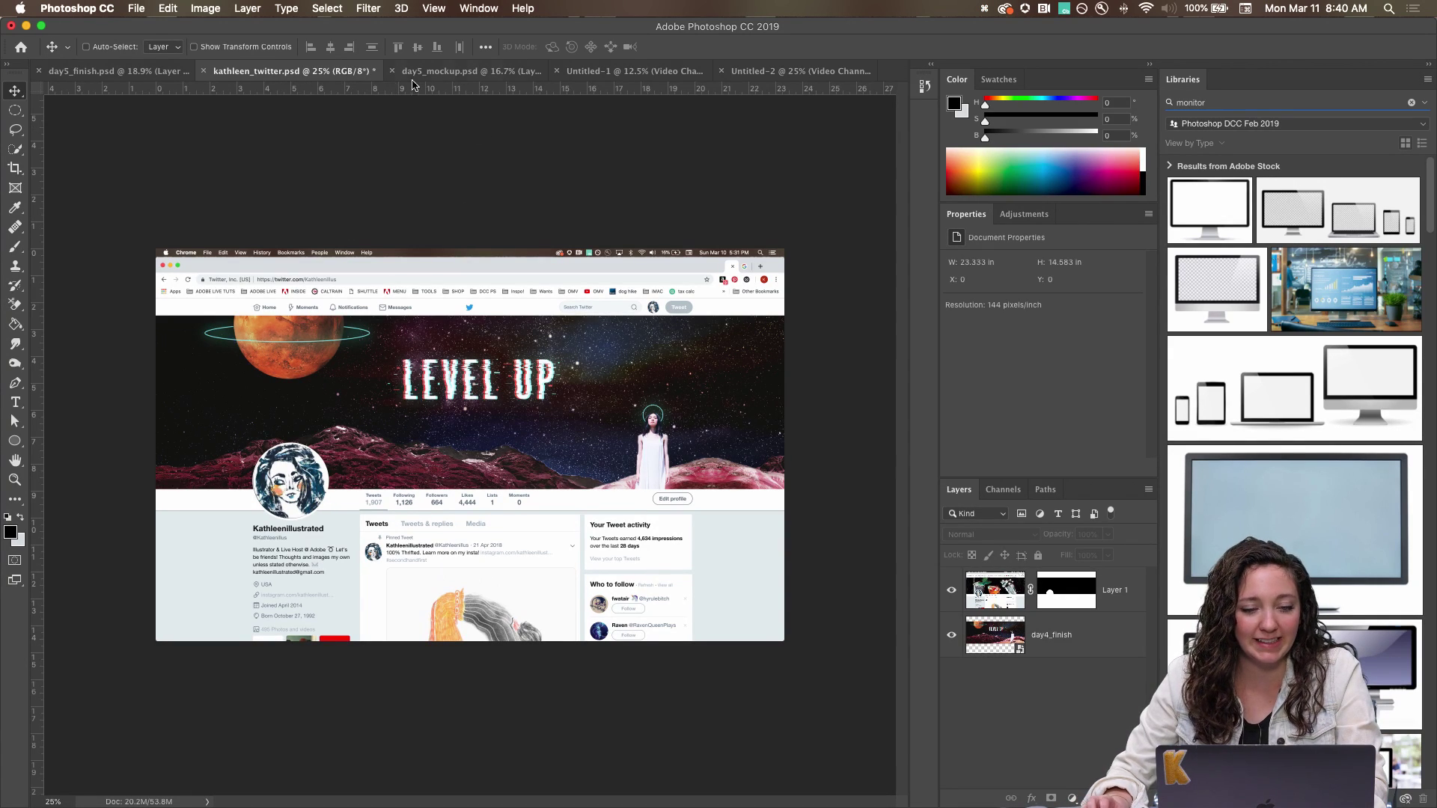
{"action": "left_click", "coordinate": [469, 73]}
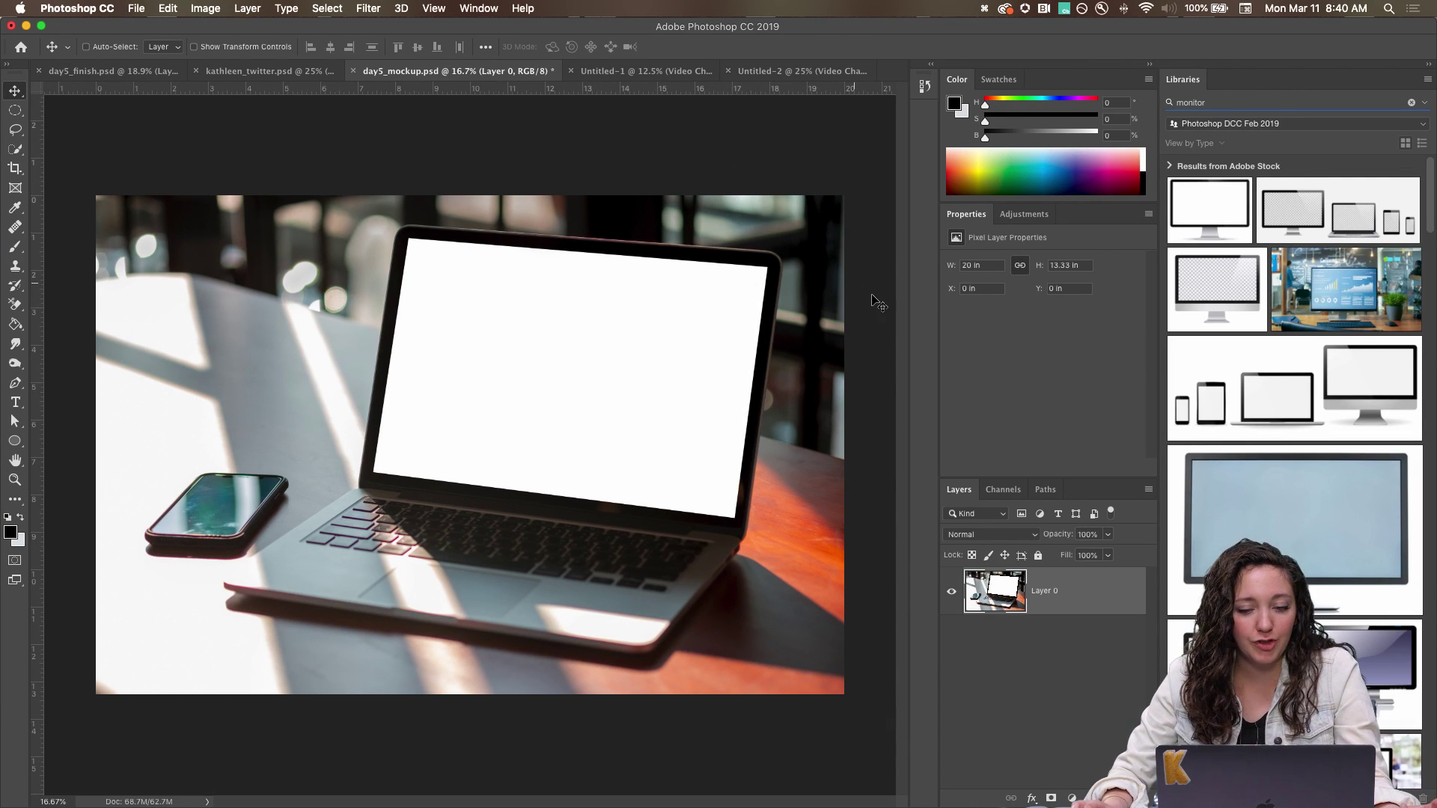
{"action": "left_click", "coordinate": [952, 595]}
{"action": "left_click", "coordinate": [951, 595]}
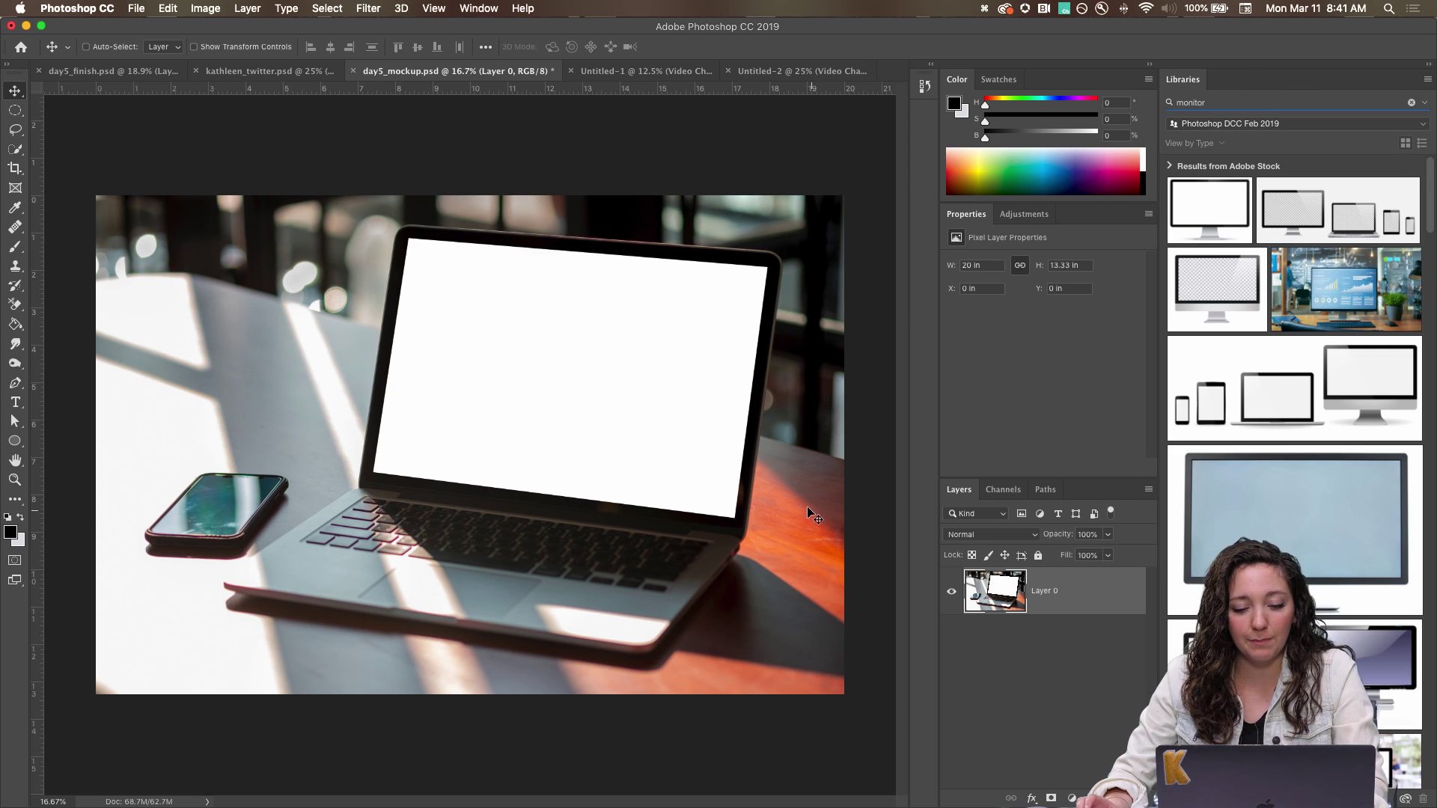
Place kathleen_twitter.psd as an embedded smart object above the laptop photo.
{"action": "mouse_move", "coordinate": [1185, 591]}
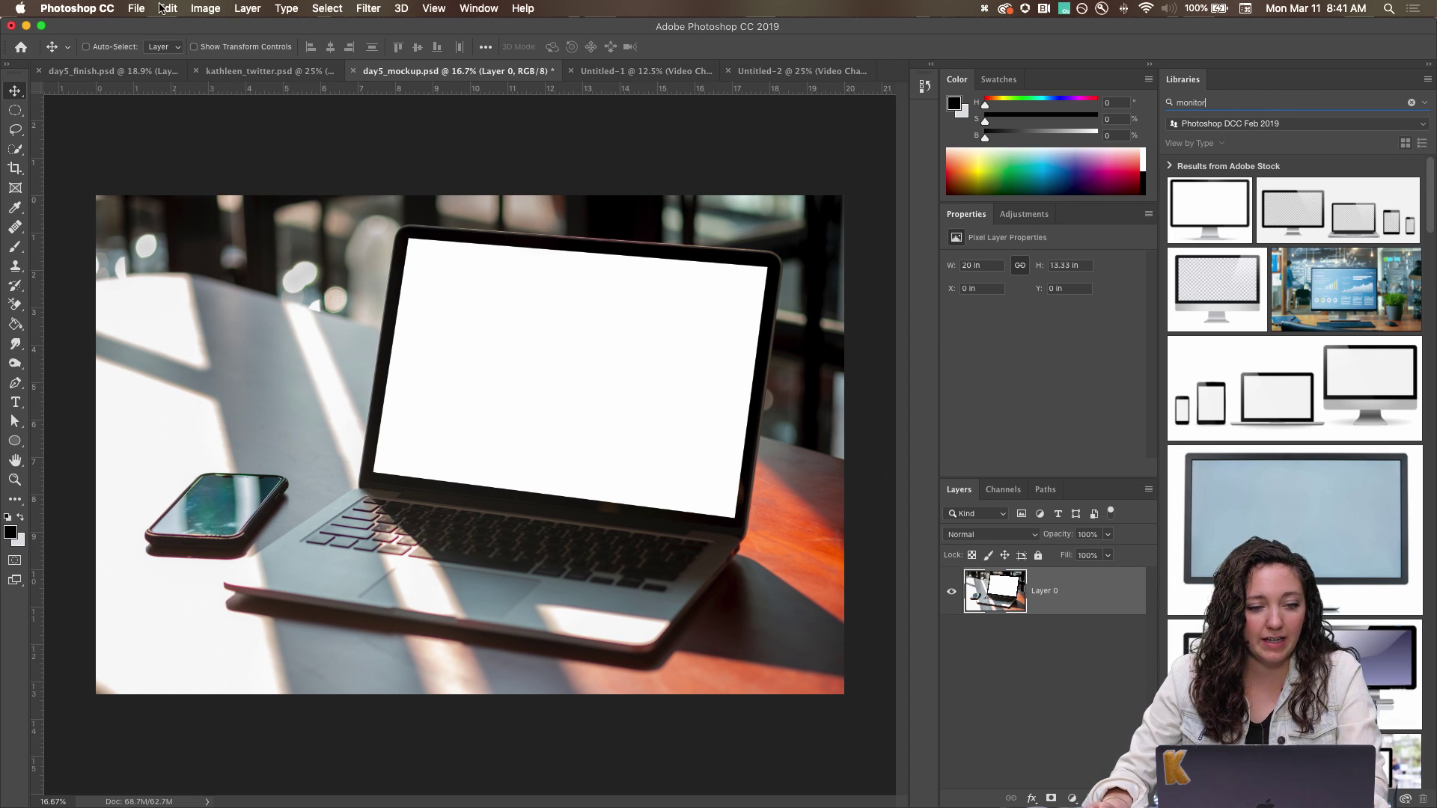
{"action": "left_click", "coordinate": [135, 9]}
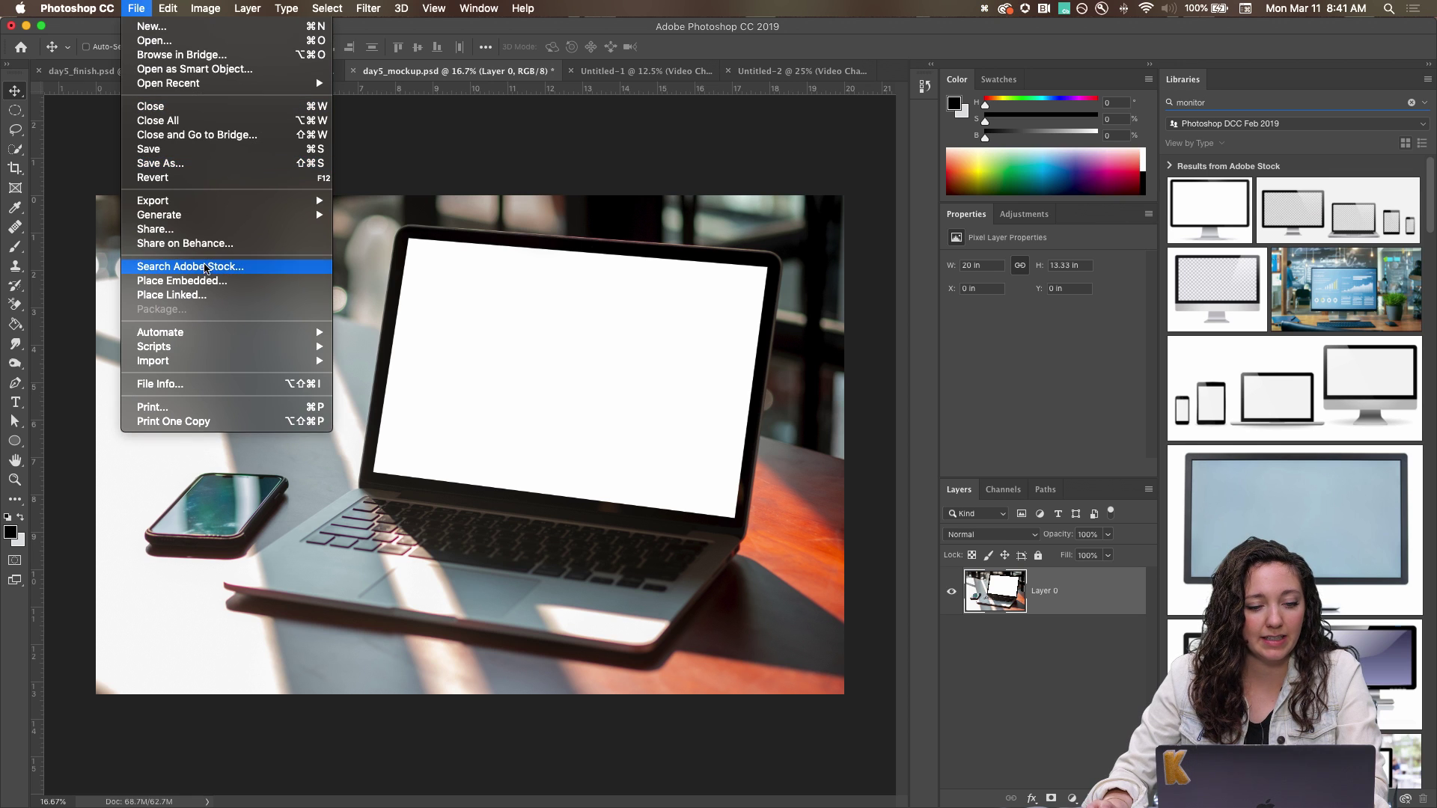
{"action": "key", "text": "super+o"}
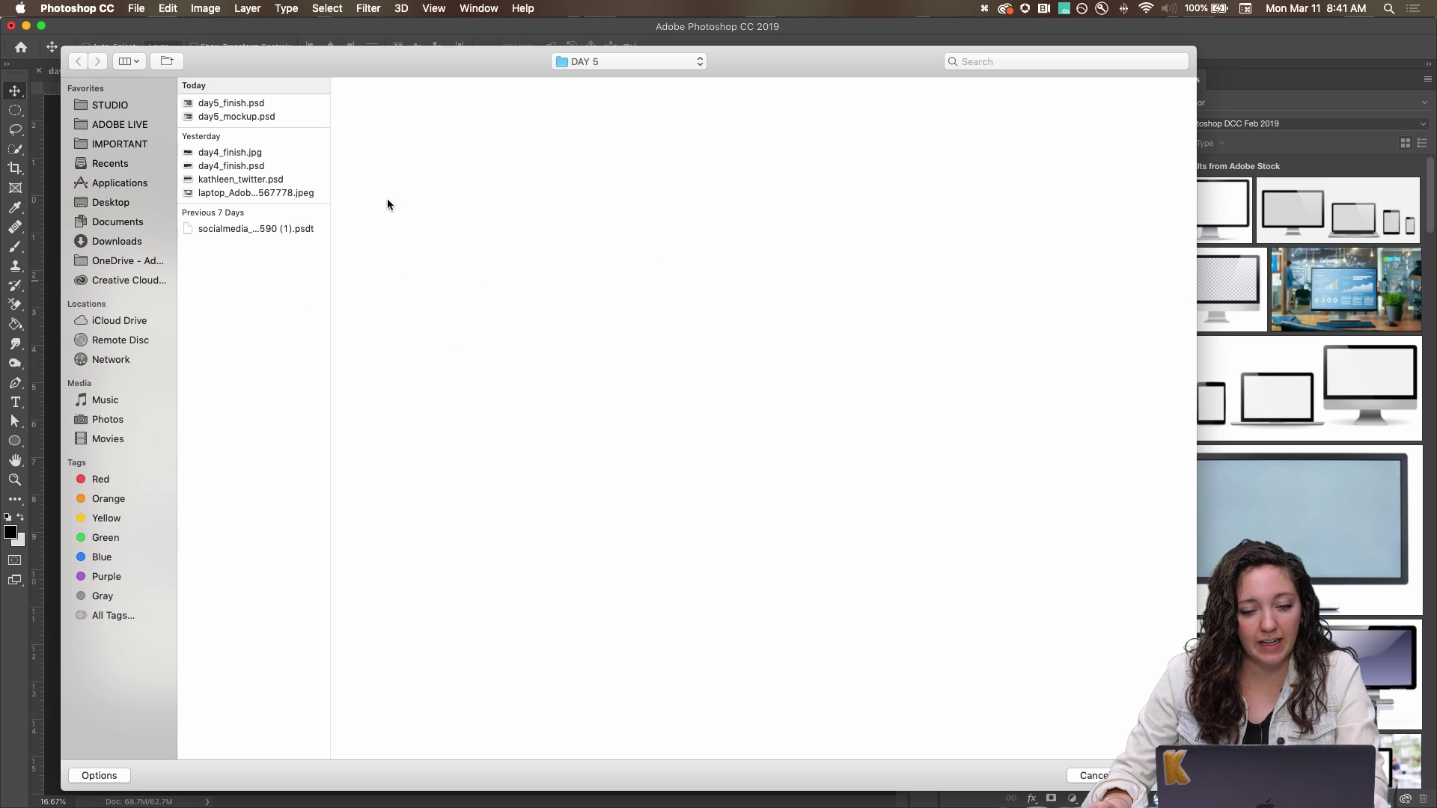
{"action": "left_click", "coordinate": [228, 180]}
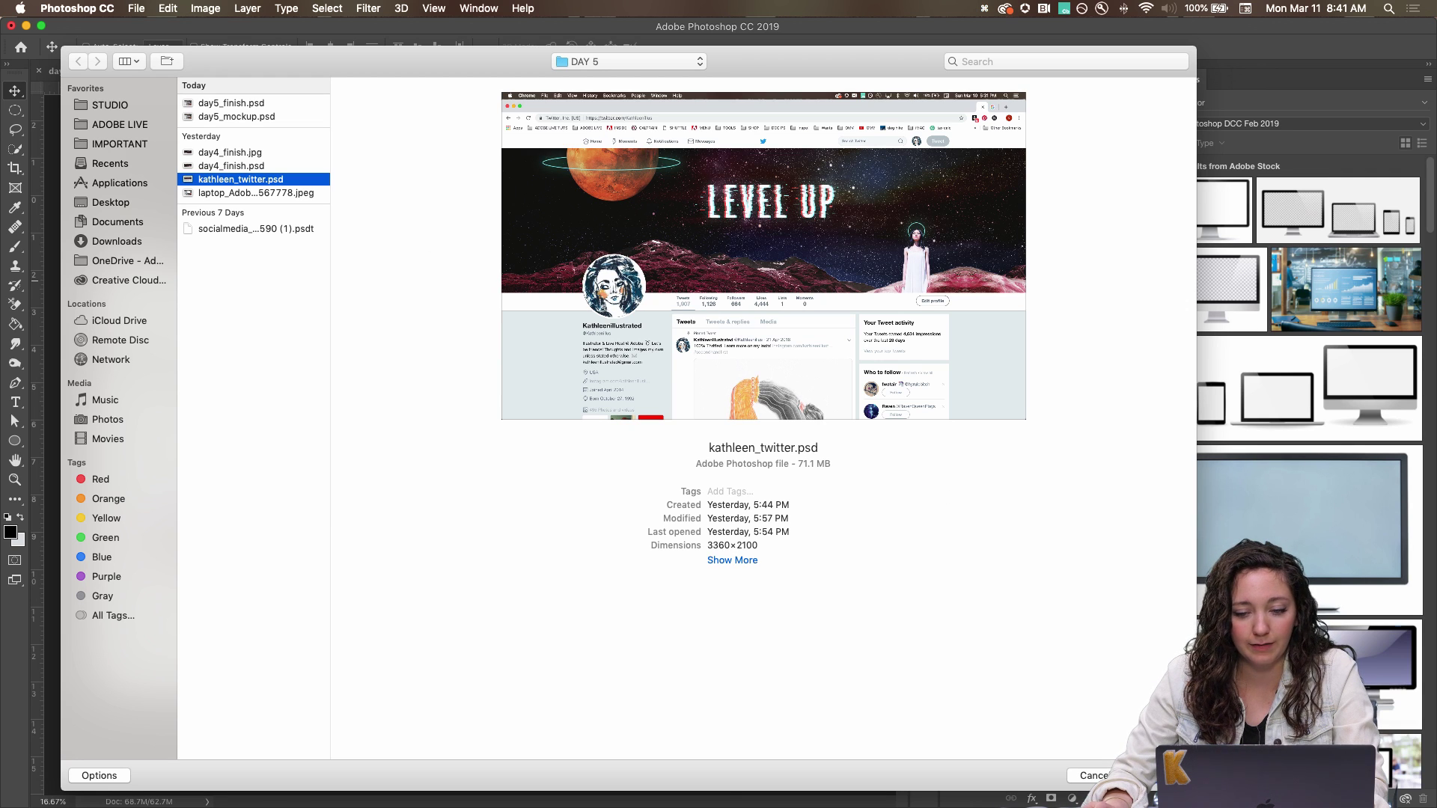
{"action": "key", "text": "Return"}
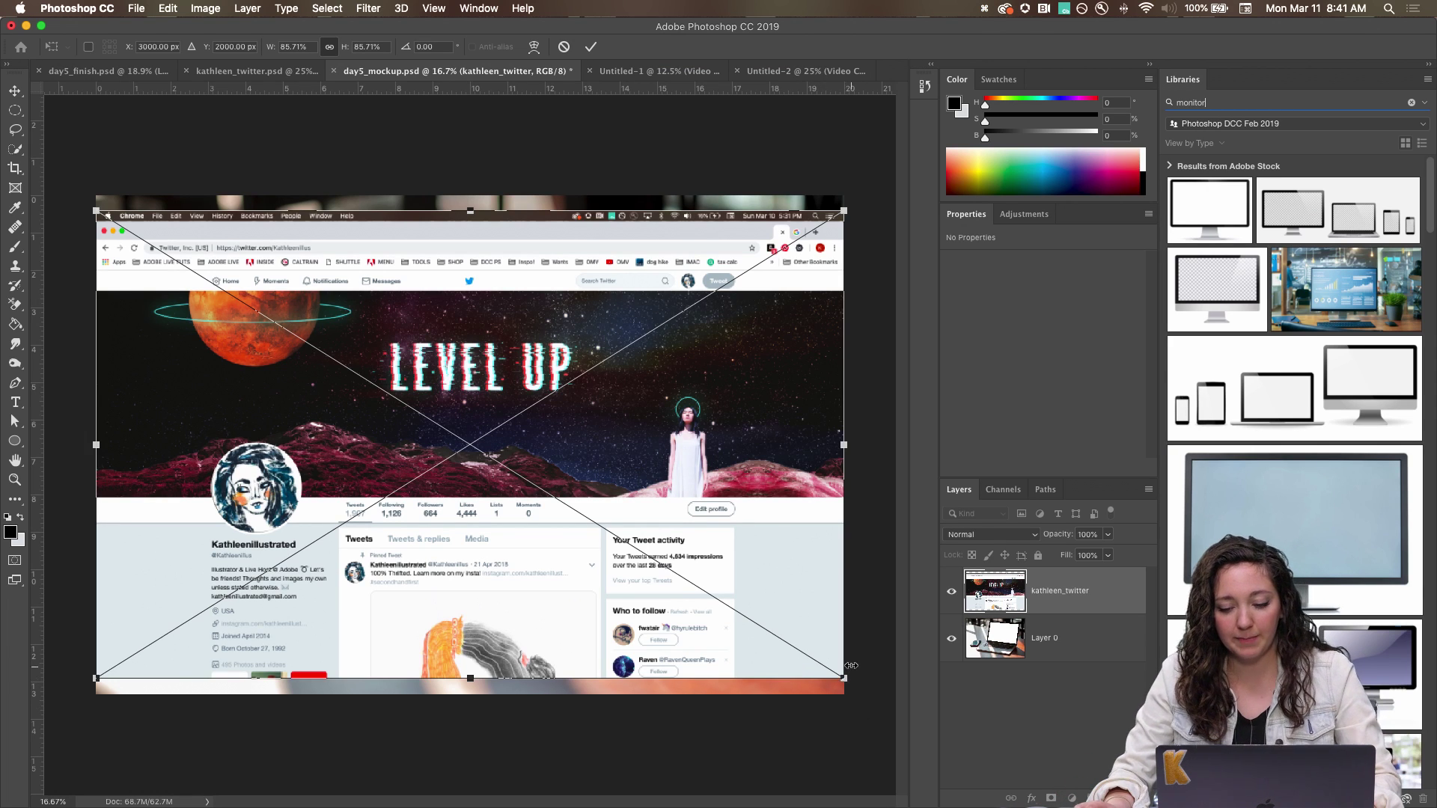
Scale the placed Twitter screenshot to about 45%, rotate it about 5.3° and position it over the laptop display.
{"action": "left_click_drag", "start_coordinate": [848, 681], "coordinate": [666, 595]}
{"action": "left_click_drag", "start_coordinate": [586, 538], "coordinate": [674, 452]}
{"action": "left_click_drag", "start_coordinate": [794, 223], "coordinate": [803, 245]}
{"action": "left_click_drag", "start_coordinate": [705, 343], "coordinate": [711, 341]}
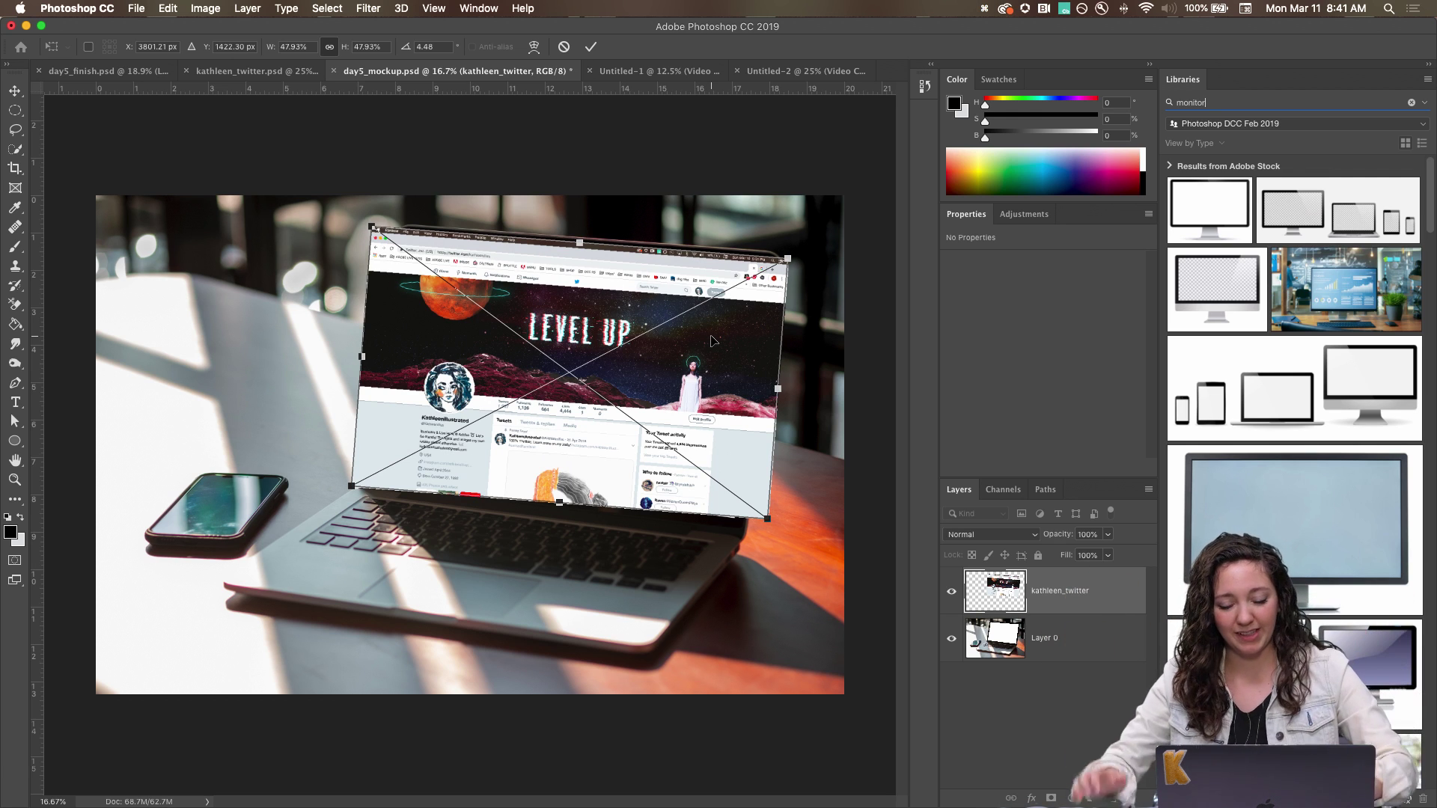
{"action": "mouse_move", "coordinate": [788, 258]}
{"action": "left_mouse_down"}
{"action": "mouse_move", "coordinate": [770, 267]}
{"action": "mouse_move", "coordinate": [785, 268]}
{"action": "left_mouse_up"}
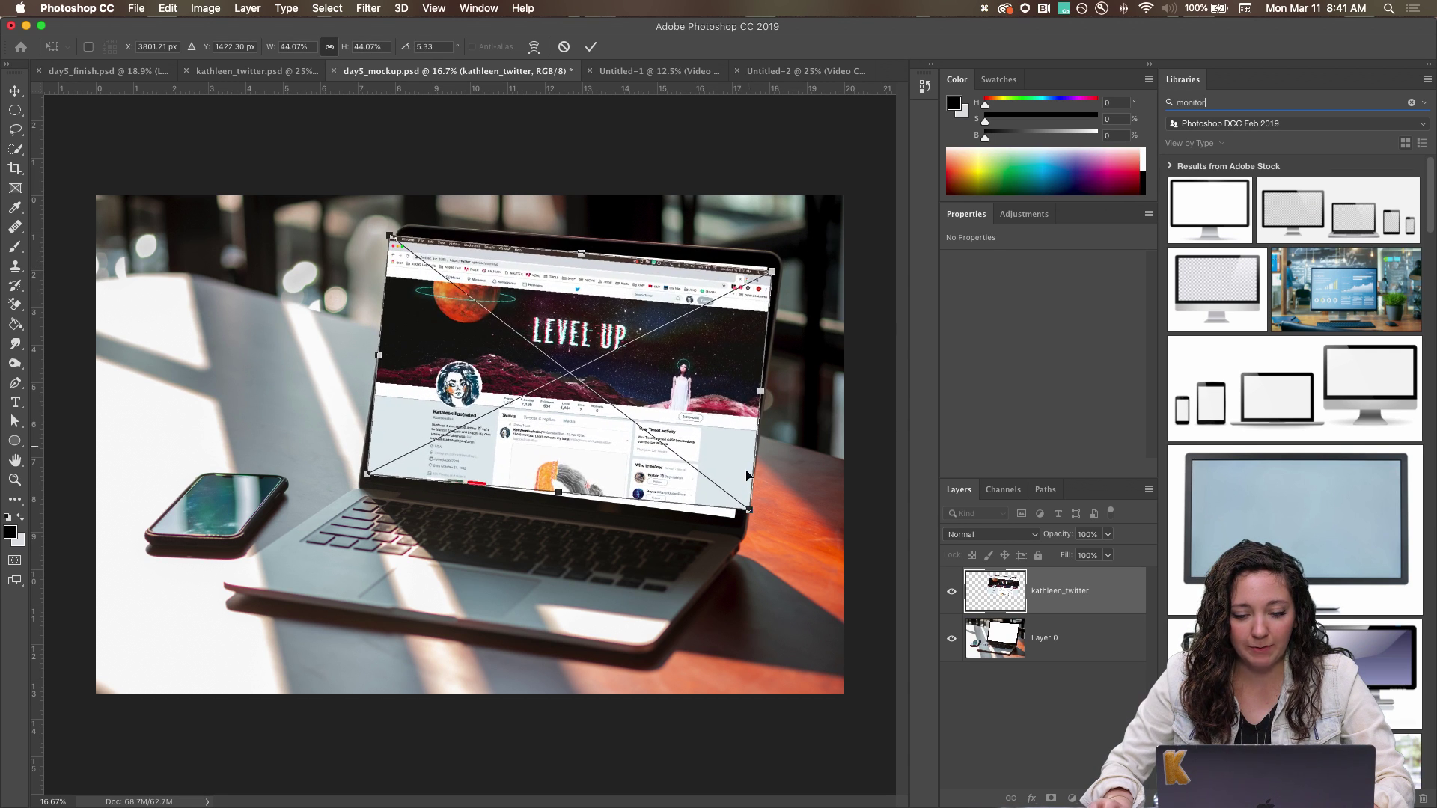
{"action": "left_click_drag", "start_coordinate": [750, 513], "coordinate": [759, 517]}
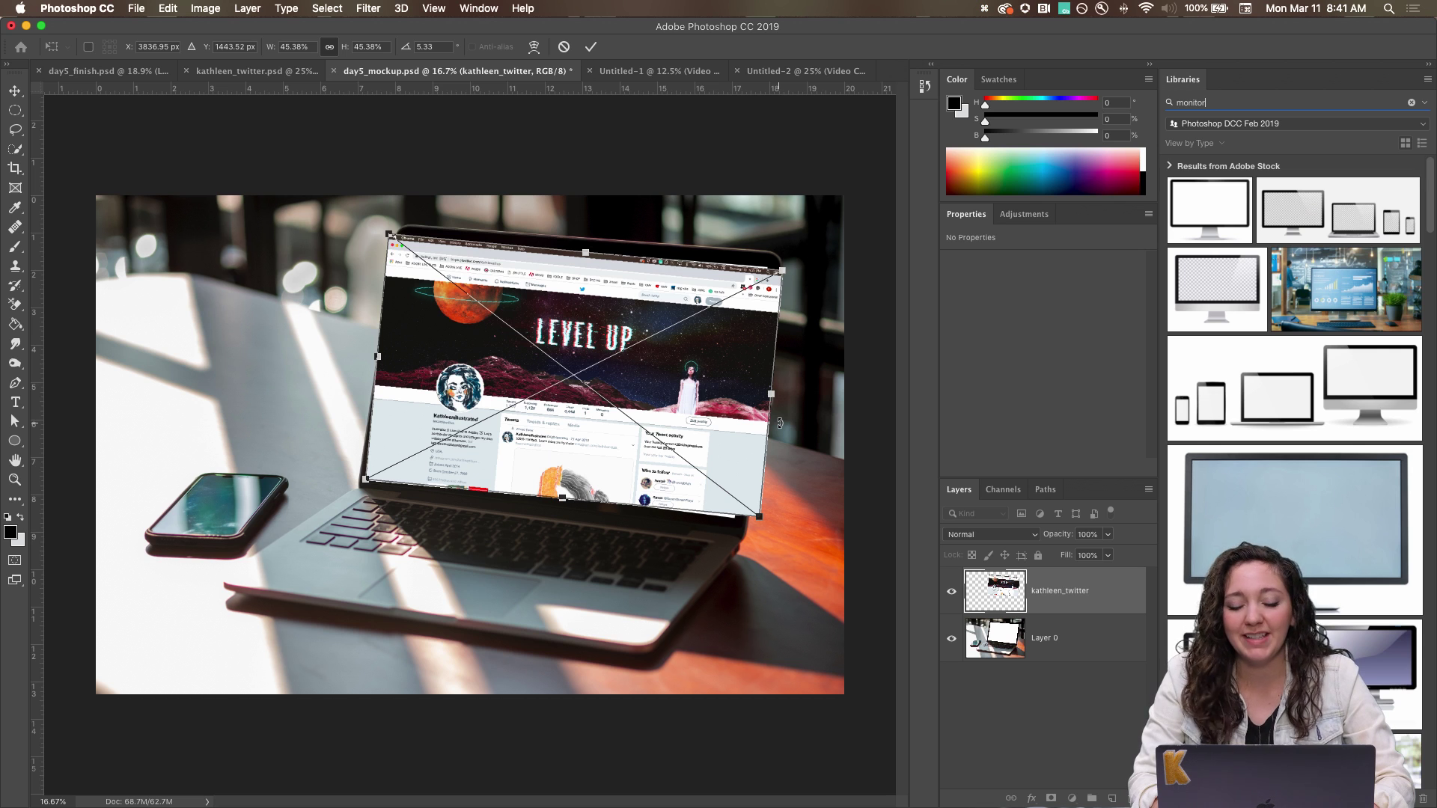
{"action": "key", "text": "Return"}
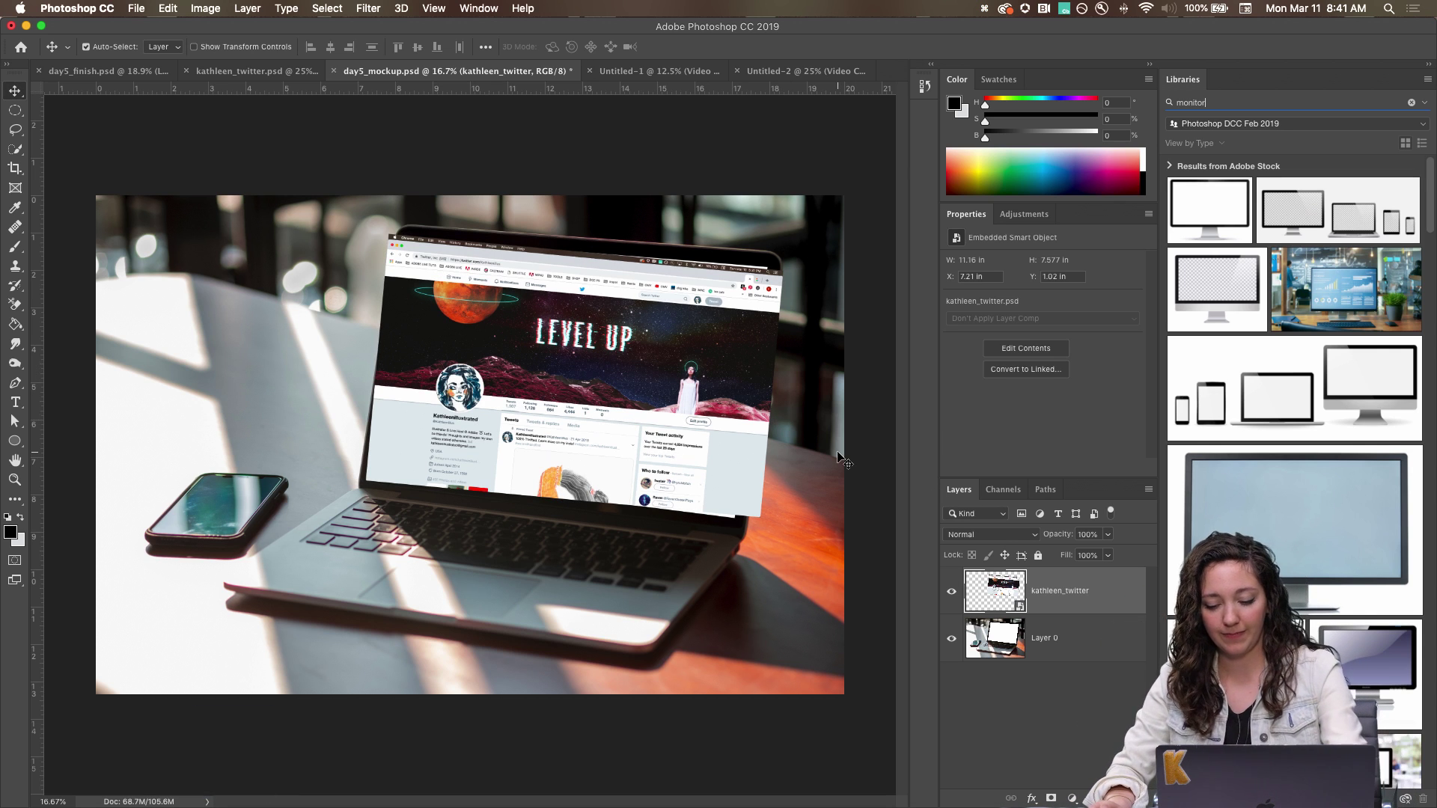
Move the Twitter screenshot slightly up over the laptop display and set its blend mode to Multiply.
{"action": "key", "text": "super+equal"}
{"action": "key", "text": "space"}
{"action": "left_click_drag", "start_coordinate": [780, 430], "coordinate": [614, 423]}
{"action": "mouse_move", "coordinate": [527, 302]}
{"action": "left_mouse_down"}
{"action": "mouse_move", "coordinate": [608, 302]}
{"action": "mouse_move", "coordinate": [536, 291]}
{"action": "left_mouse_up"}
{"action": "key", "text": "space"}
{"action": "left_click_drag", "start_coordinate": [618, 544], "coordinate": [730, 561]}
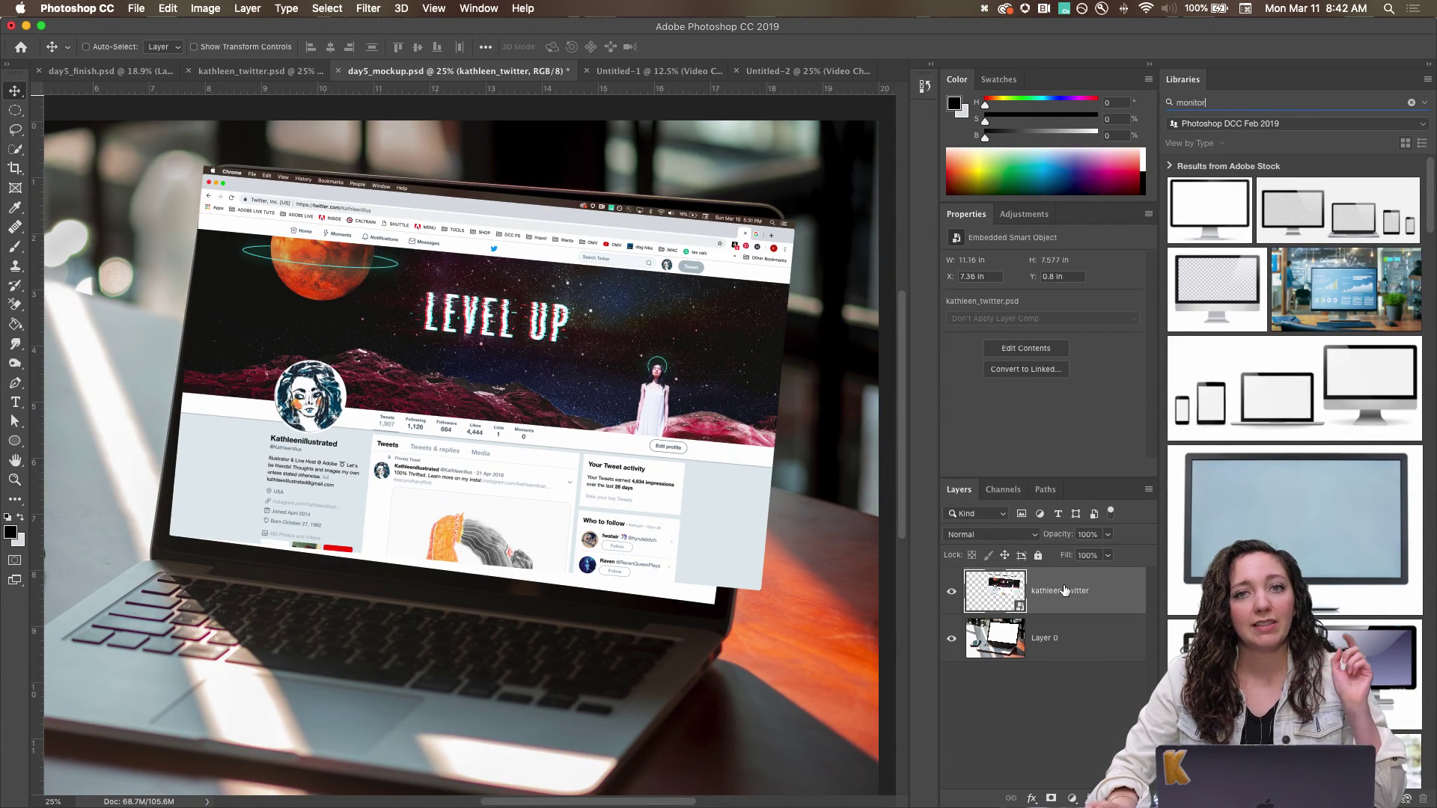
{"action": "left_click", "coordinate": [1006, 537]}
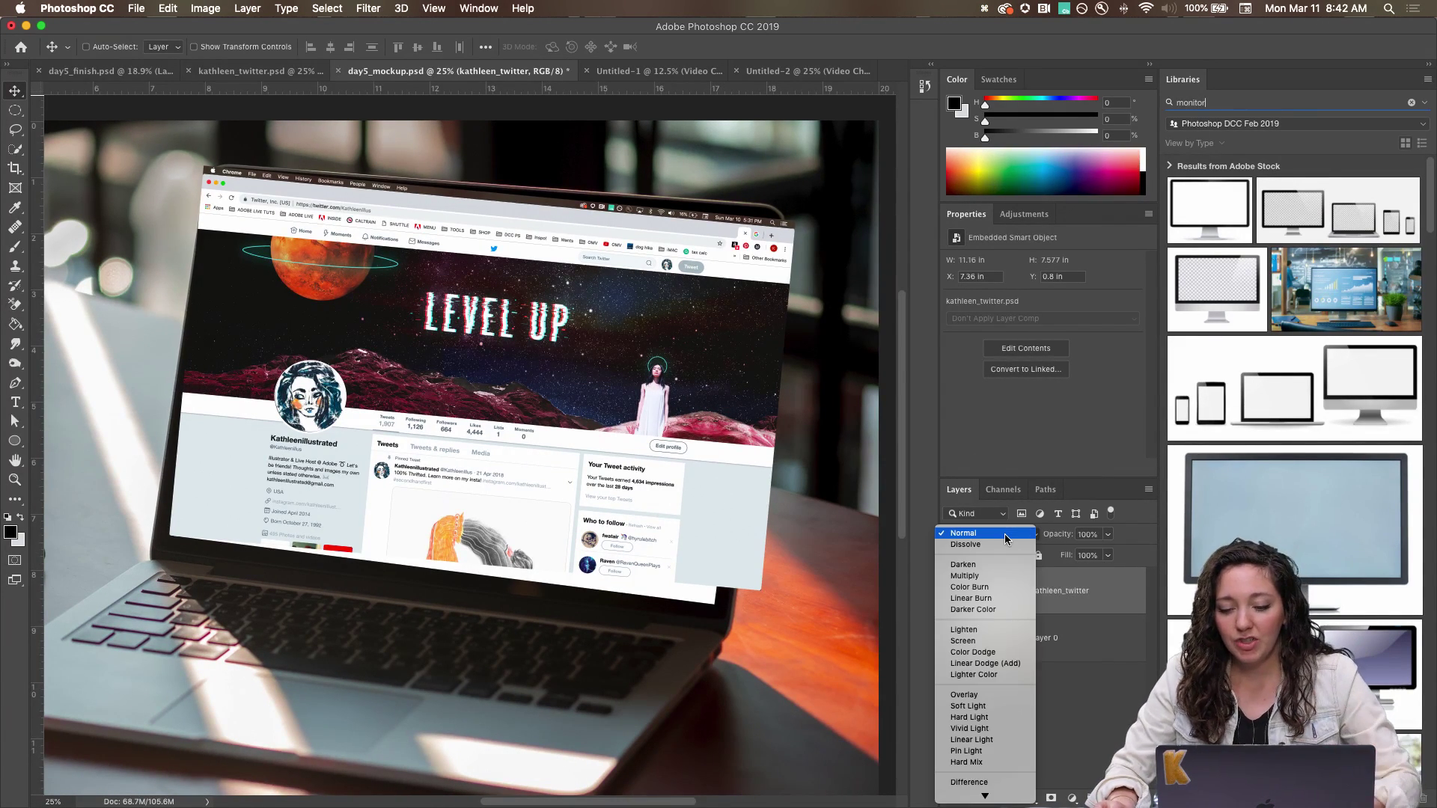
{"action": "left_click", "coordinate": [976, 576]}
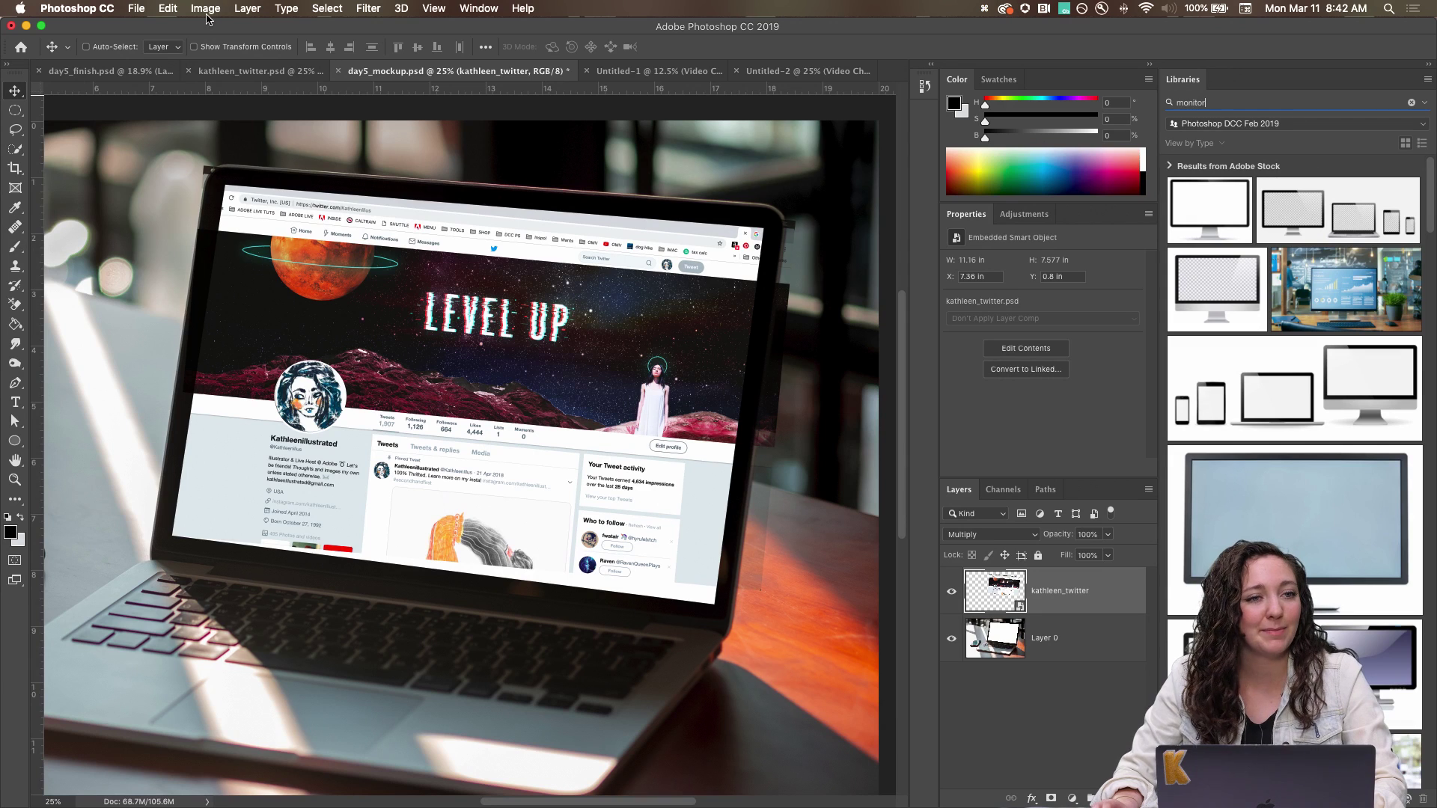
Distort the Twitter screenshot so its upper-right corner meets the matching corner of the laptop display.
{"action": "left_click", "coordinate": [166, 9]}
{"action": "mouse_move", "coordinate": [201, 6]}
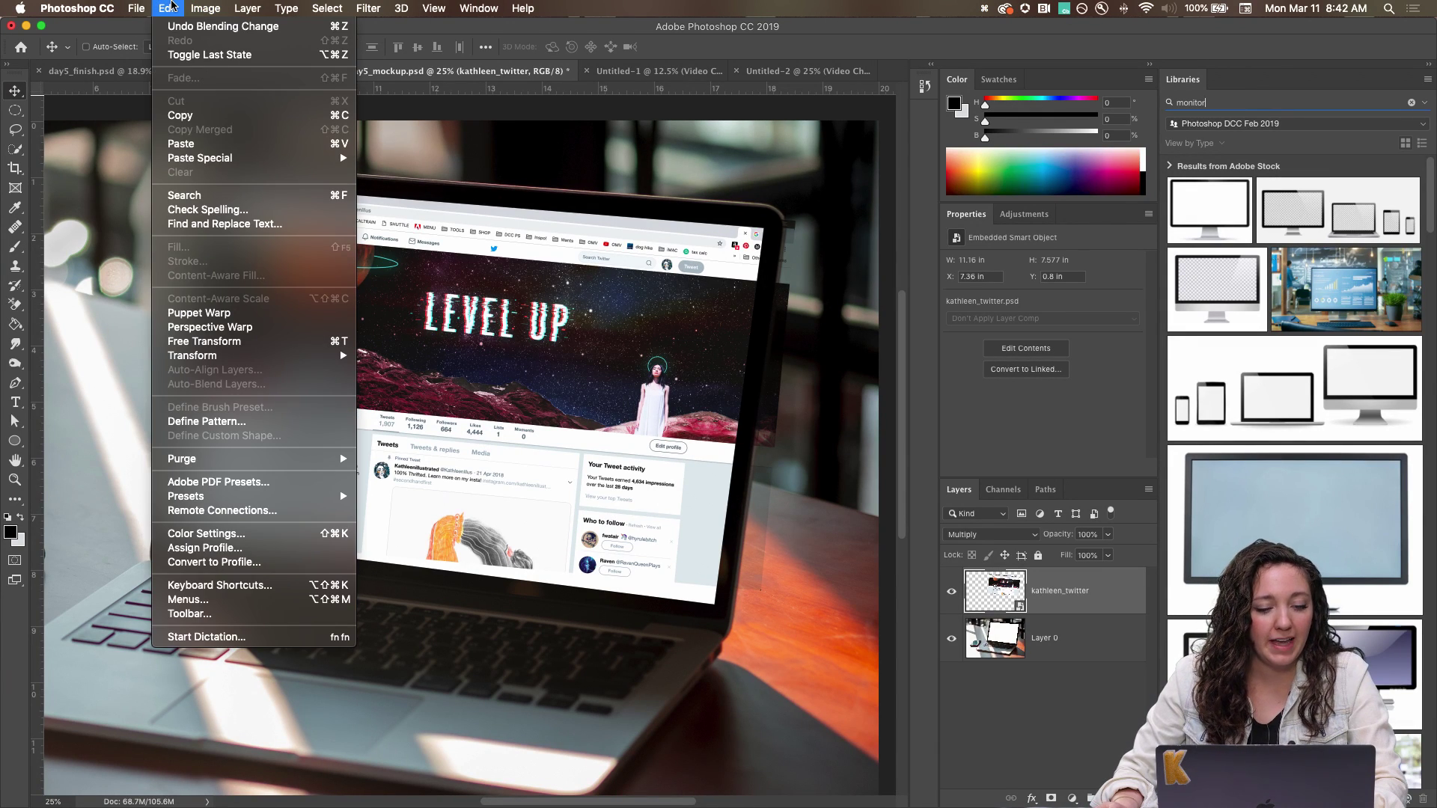
{"action": "mouse_move", "coordinate": [253, 363]}
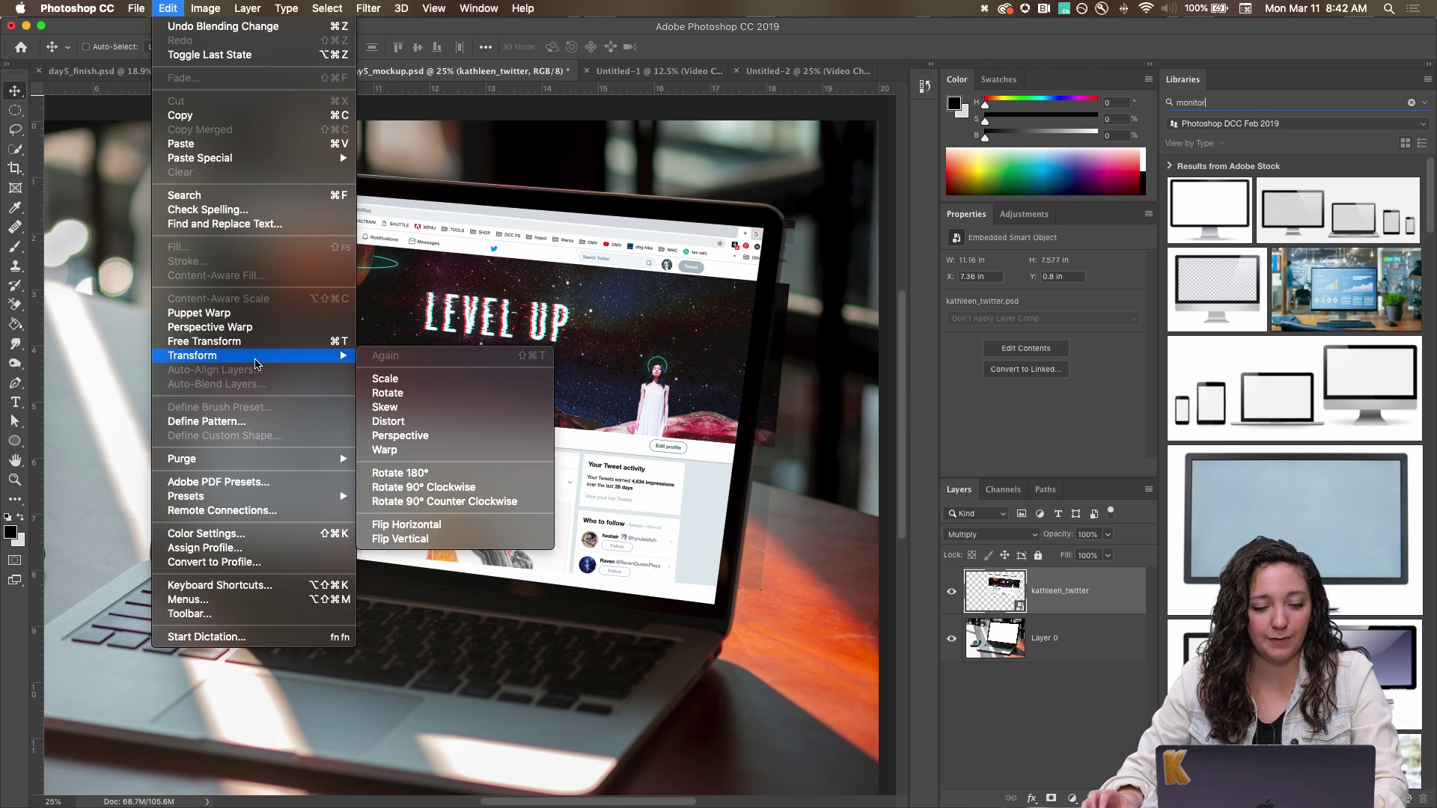
{"action": "left_click", "coordinate": [398, 423]}
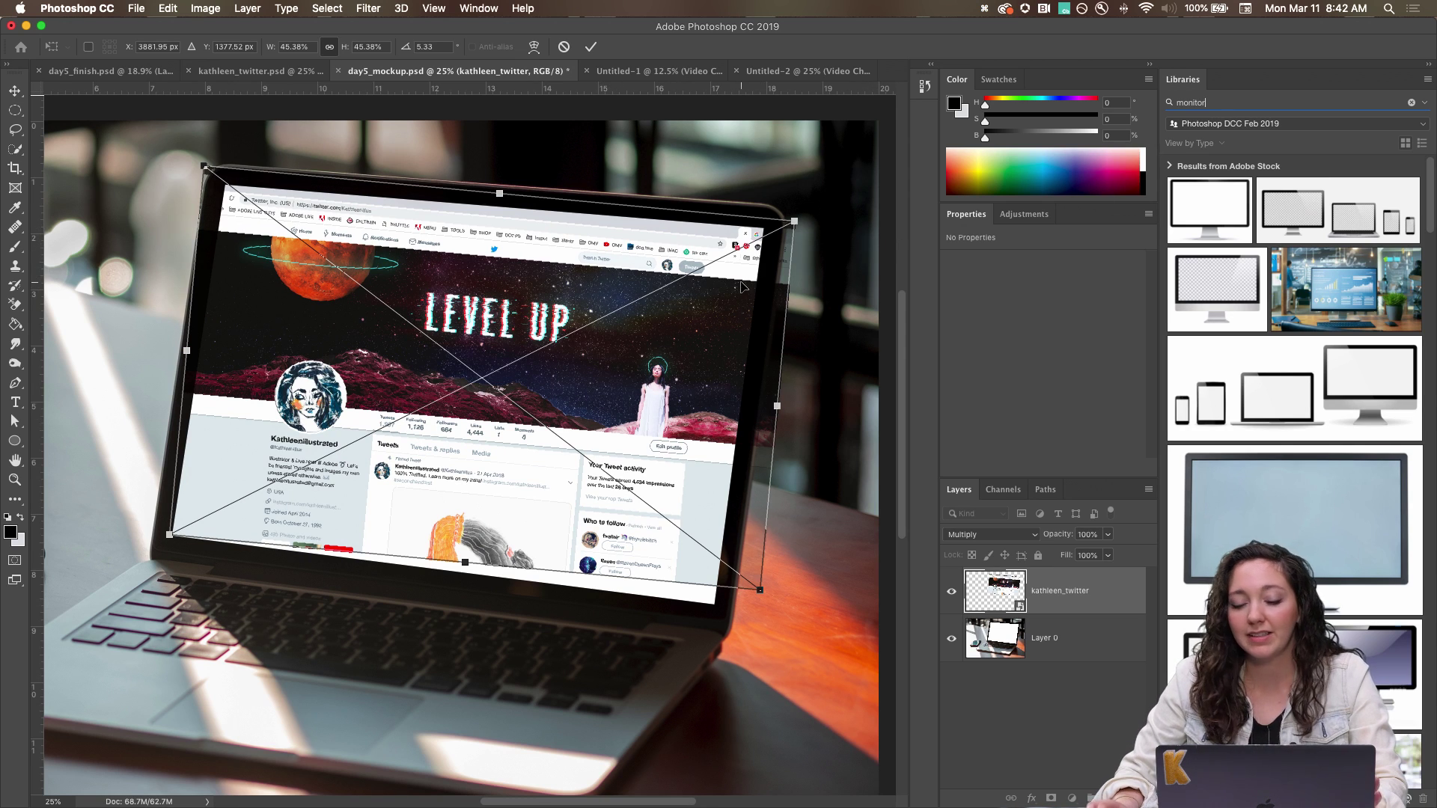
{"action": "left_click_drag", "start_coordinate": [797, 220], "coordinate": [763, 222]}
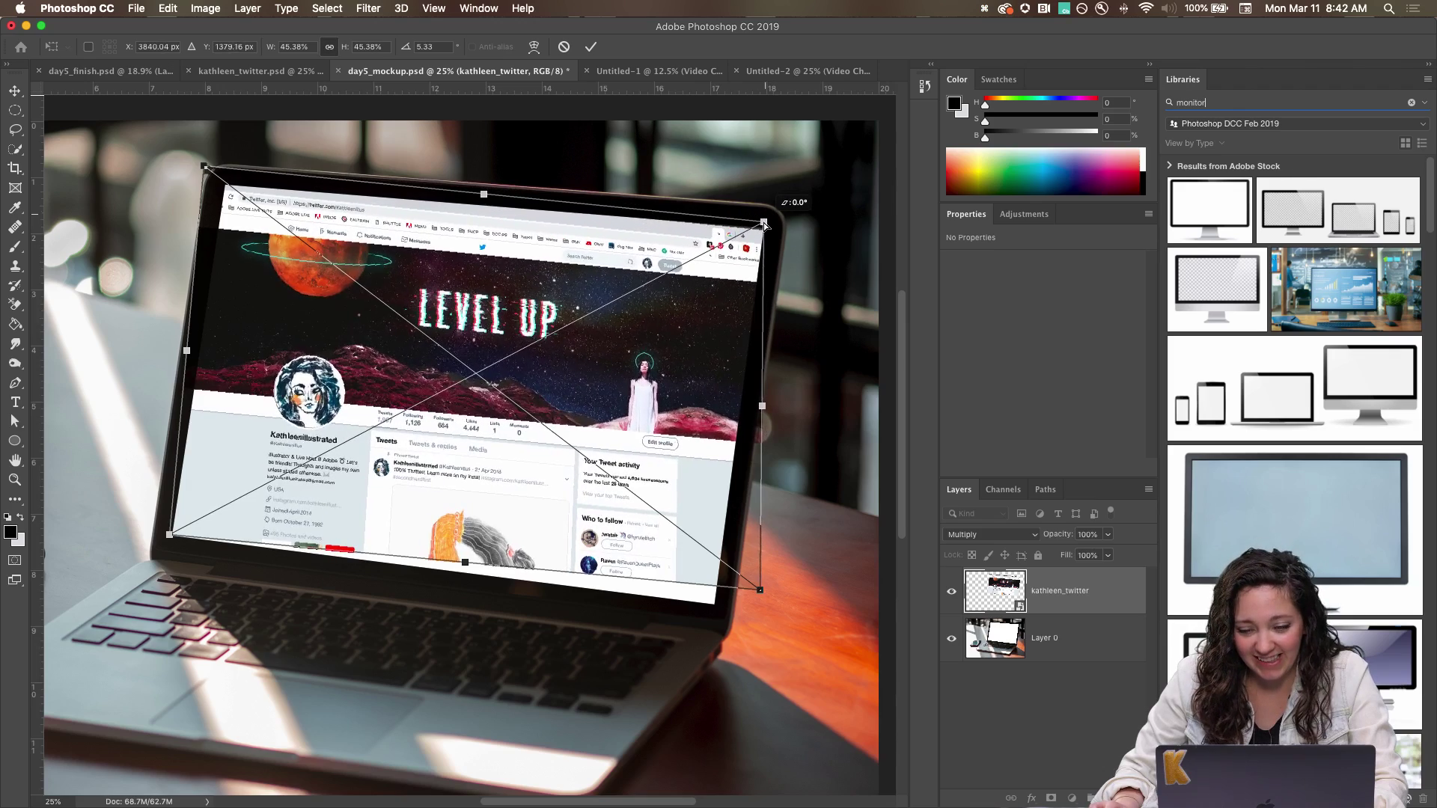
{"action": "key", "text": "super+equal"}
{"action": "key", "text": "super+equal"}
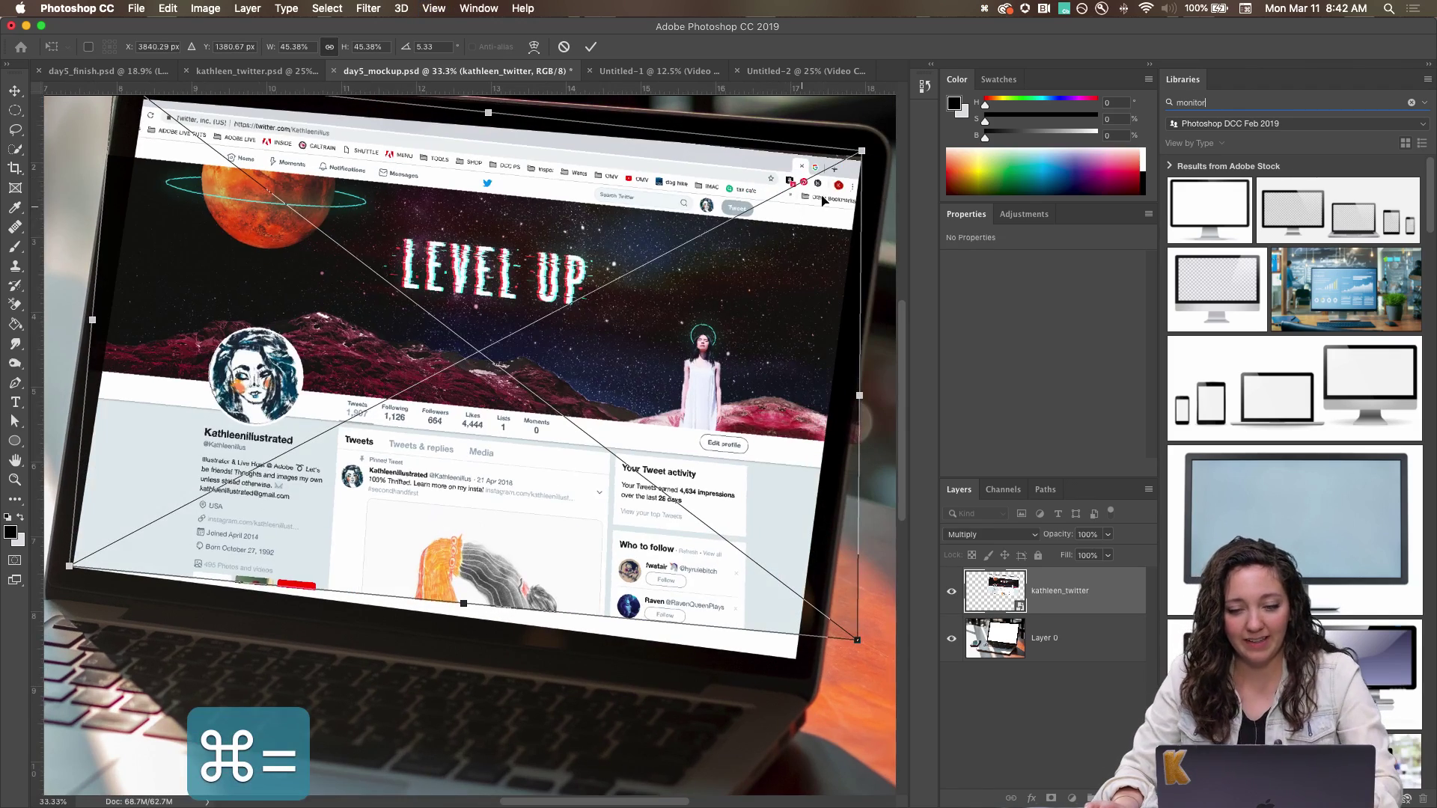
{"action": "left_click_drag", "start_coordinate": [811, 212], "coordinate": [719, 307]}
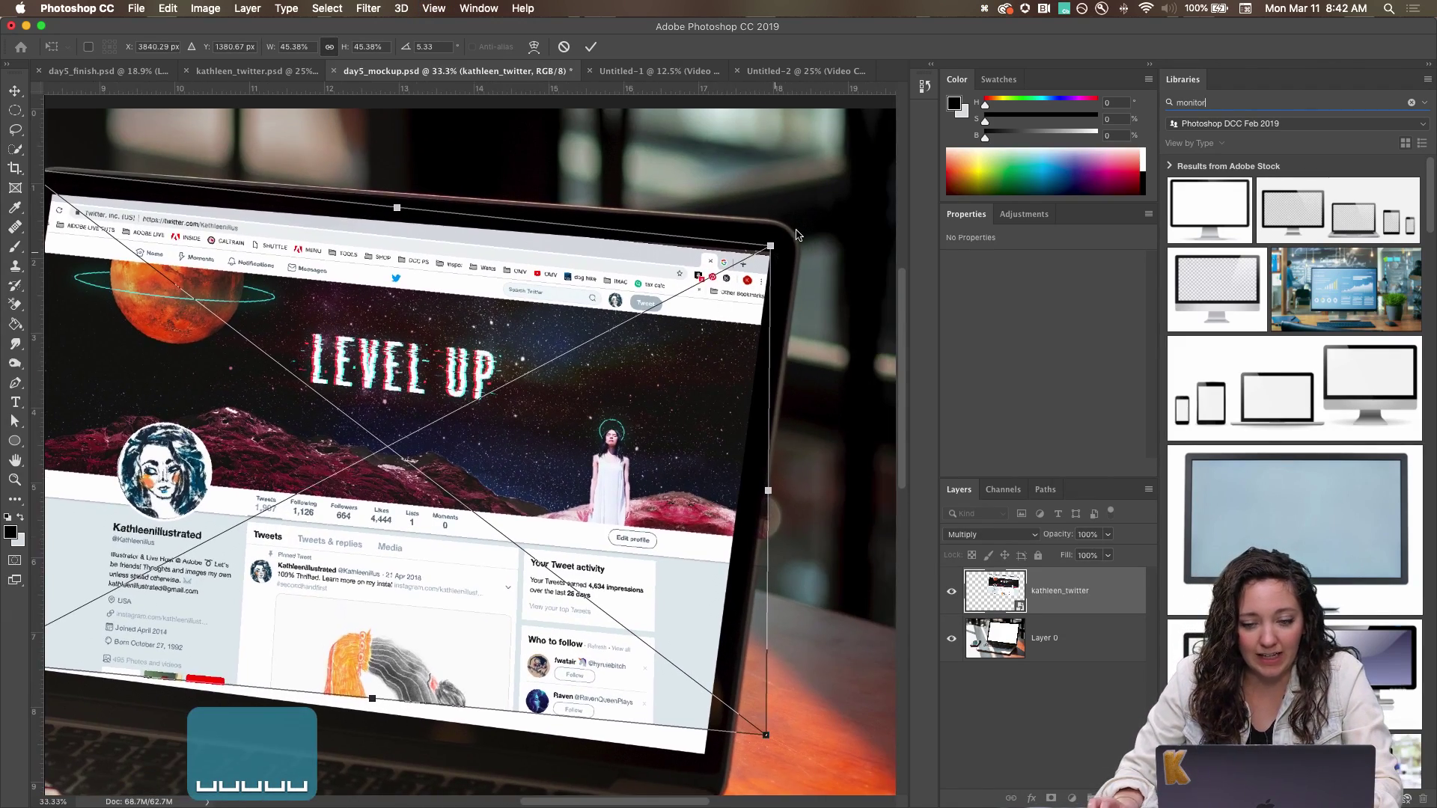
{"action": "left_click_drag", "start_coordinate": [771, 249], "coordinate": [759, 258]}
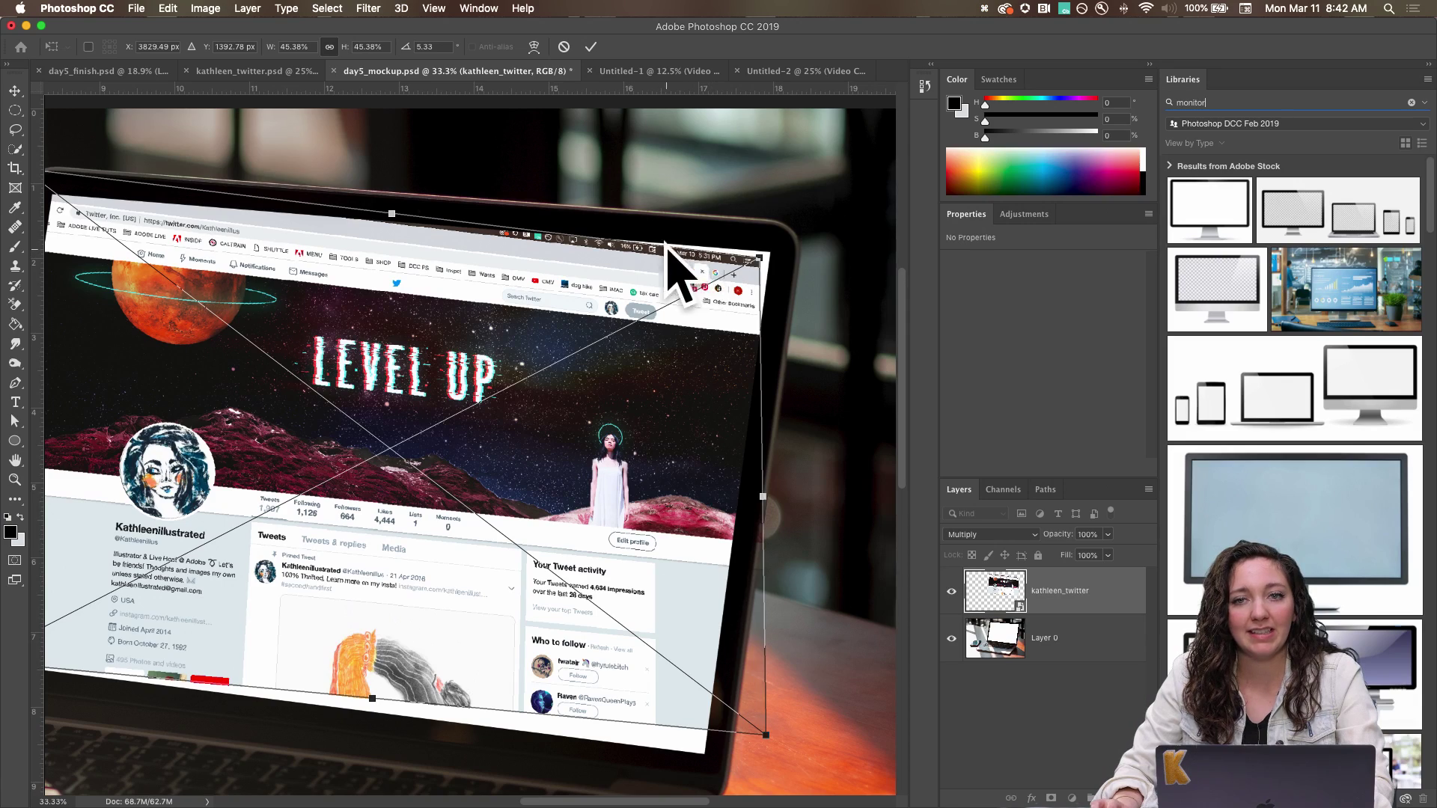
{"action": "left_click_drag", "start_coordinate": [758, 258], "coordinate": [778, 245]}
Align the screenshot's upper-left and lower-left corners with the left corners of the laptop display.
{"action": "left_click_drag", "start_coordinate": [188, 347], "coordinate": [389, 386]}
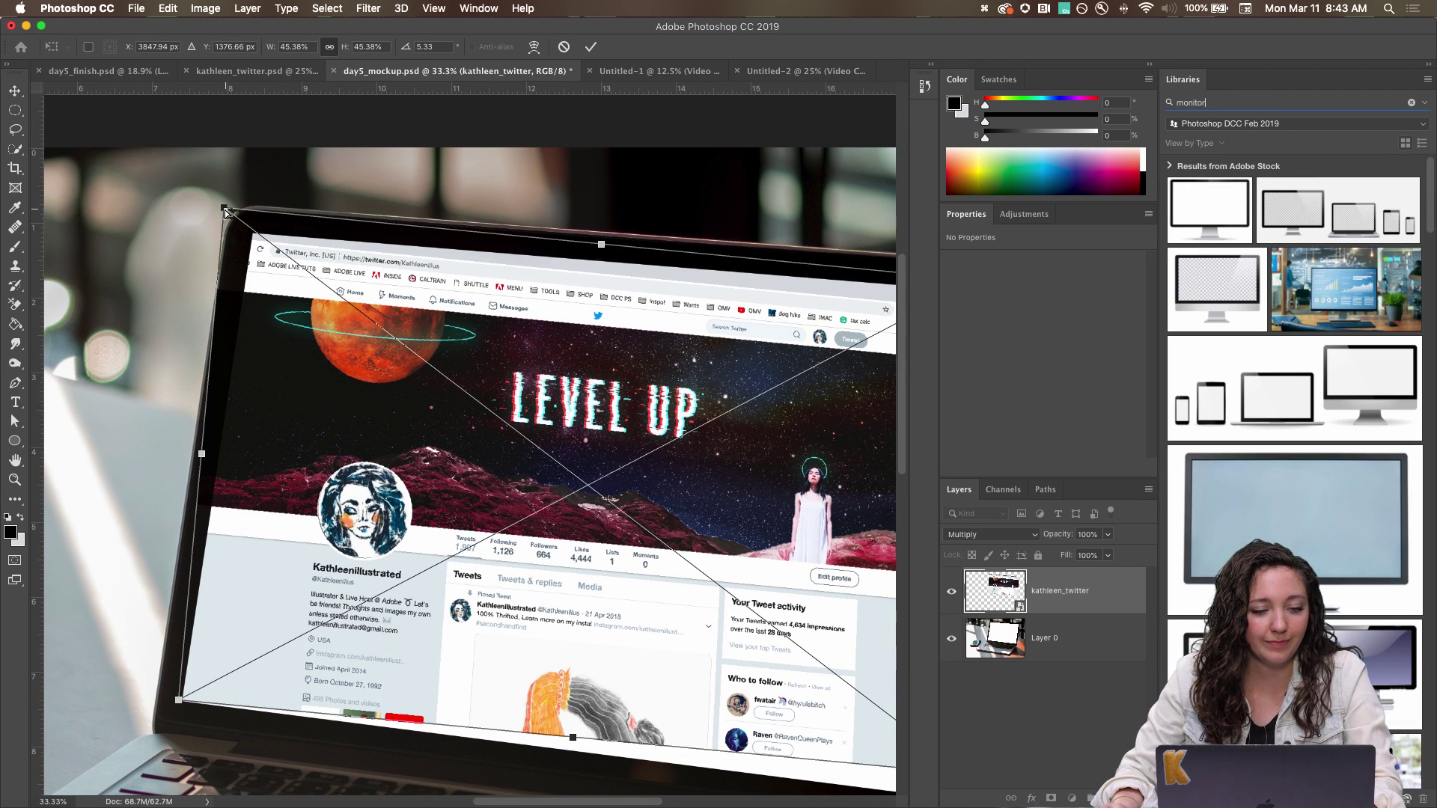
{"action": "left_click_drag", "start_coordinate": [224, 211], "coordinate": [255, 221]}
{"action": "left_click_drag", "start_coordinate": [192, 586], "coordinate": [256, 391]}
{"action": "left_click_drag", "start_coordinate": [245, 509], "coordinate": [244, 509]}
Fit the screenshot's lower-right corner to the laptop display's corner and apply the distortion.
{"action": "left_click_drag", "start_coordinate": [745, 534], "coordinate": [375, 464]}
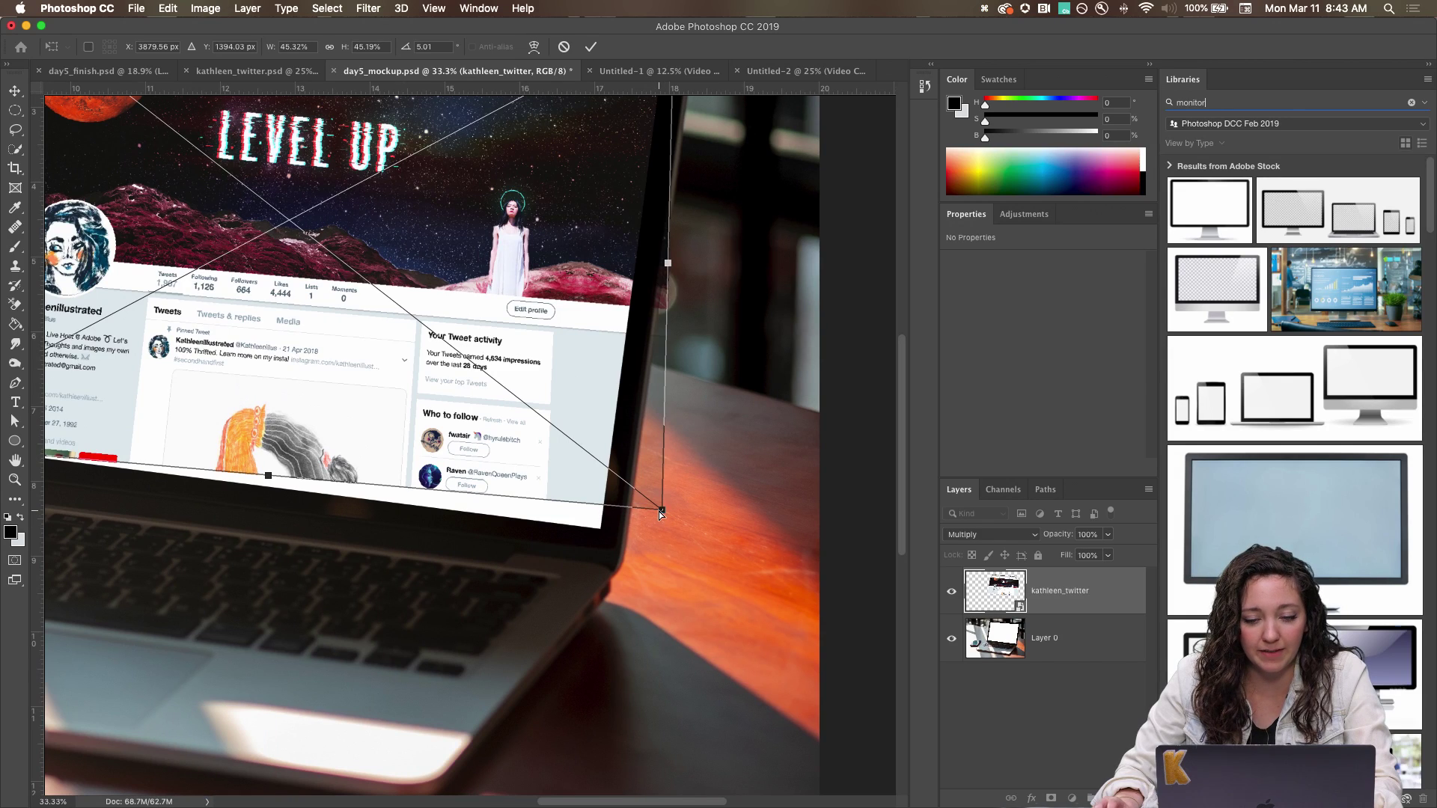
{"action": "left_click_drag", "start_coordinate": [662, 513], "coordinate": [602, 533]}
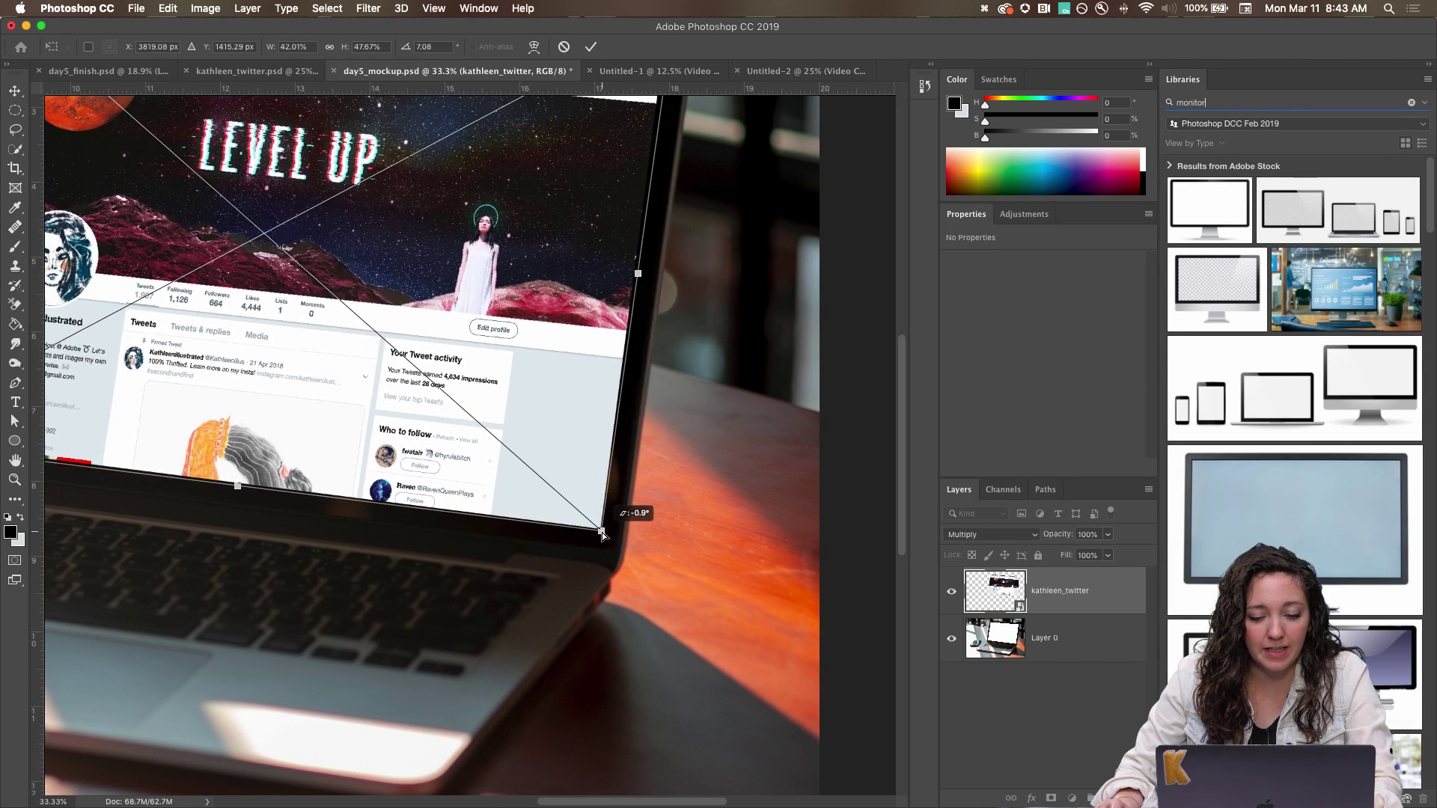
{"action": "left_click_drag", "start_coordinate": [136, 163], "coordinate": [528, 331]}
{"action": "key", "text": "super+minus"}
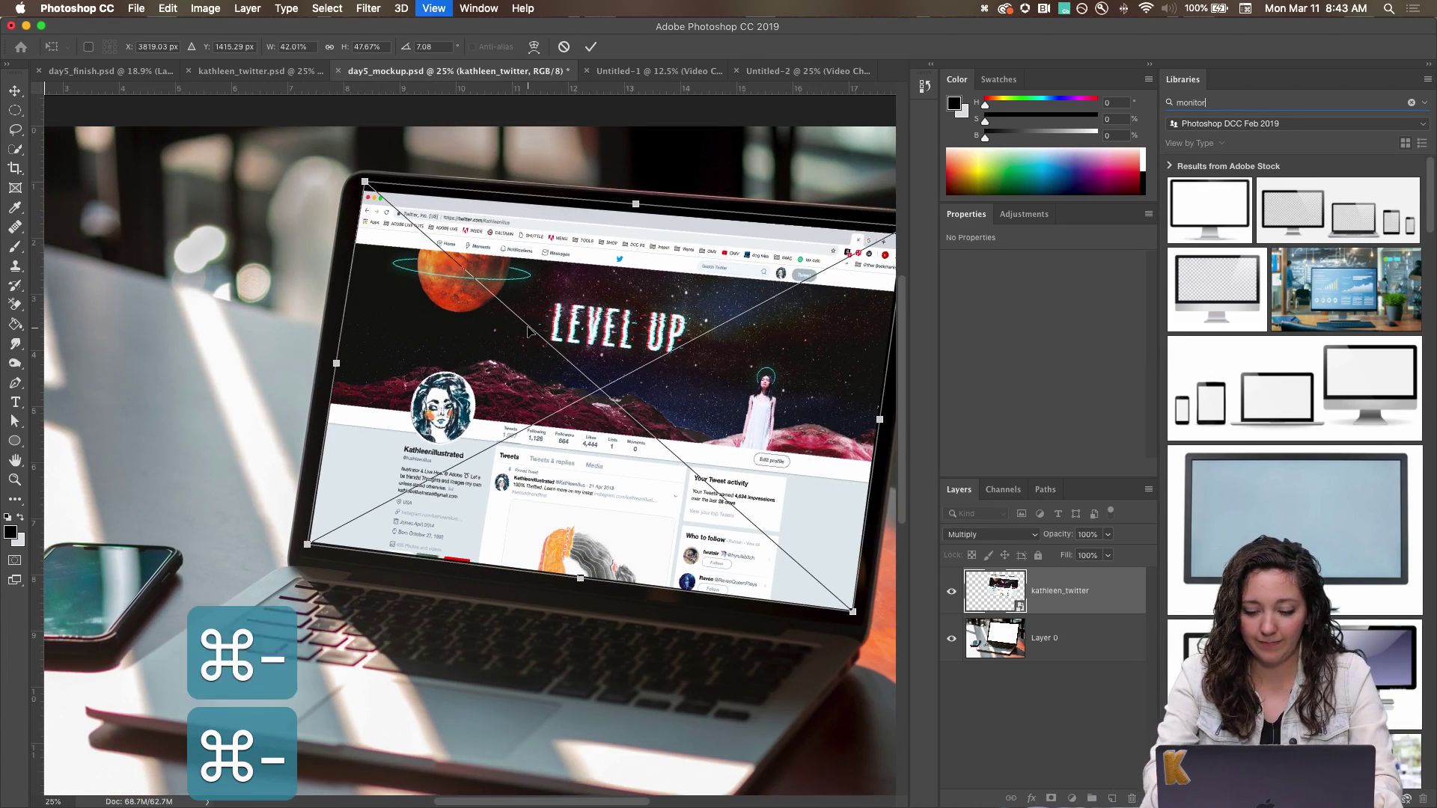
{"action": "key", "text": "super+minus"}
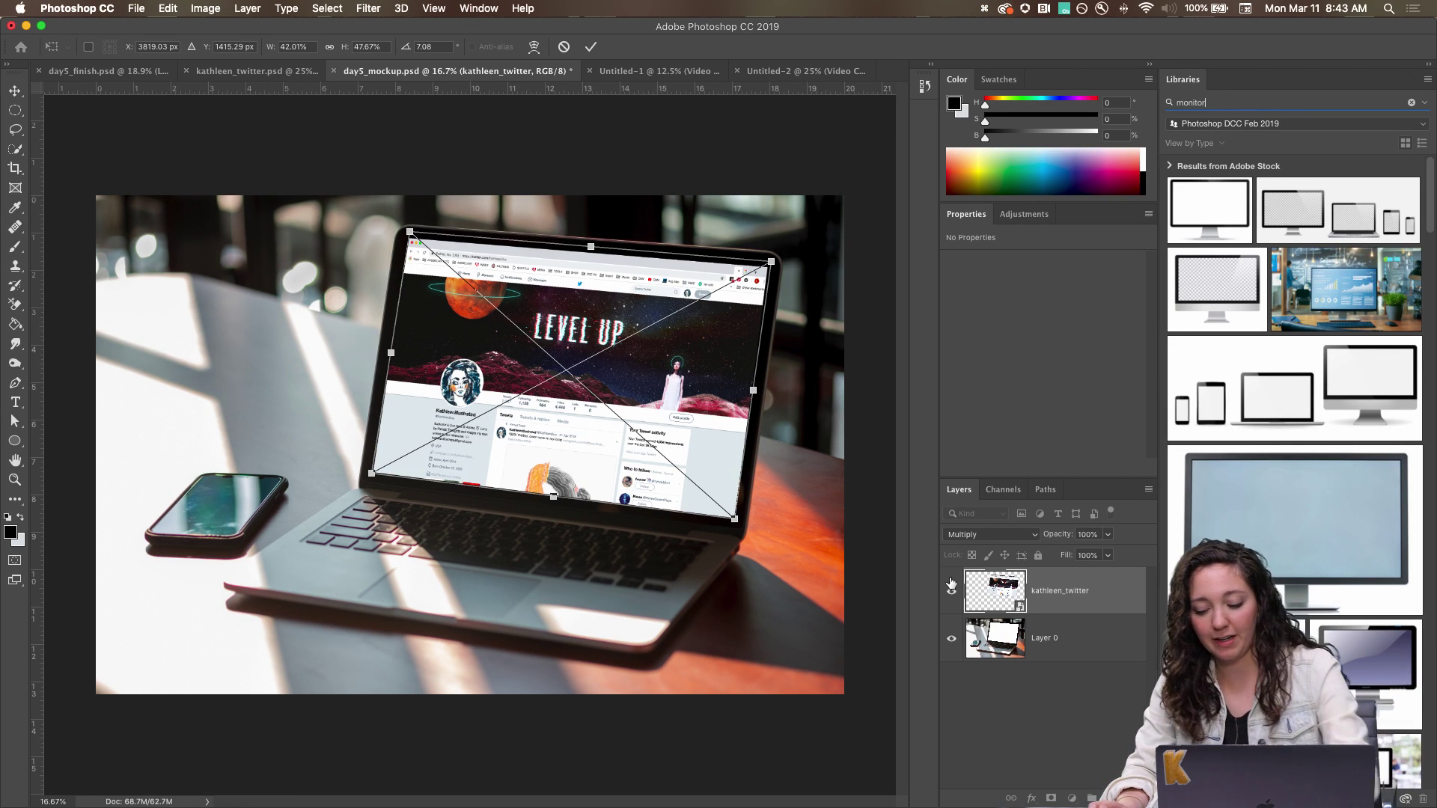
{"action": "key", "text": "Return"}
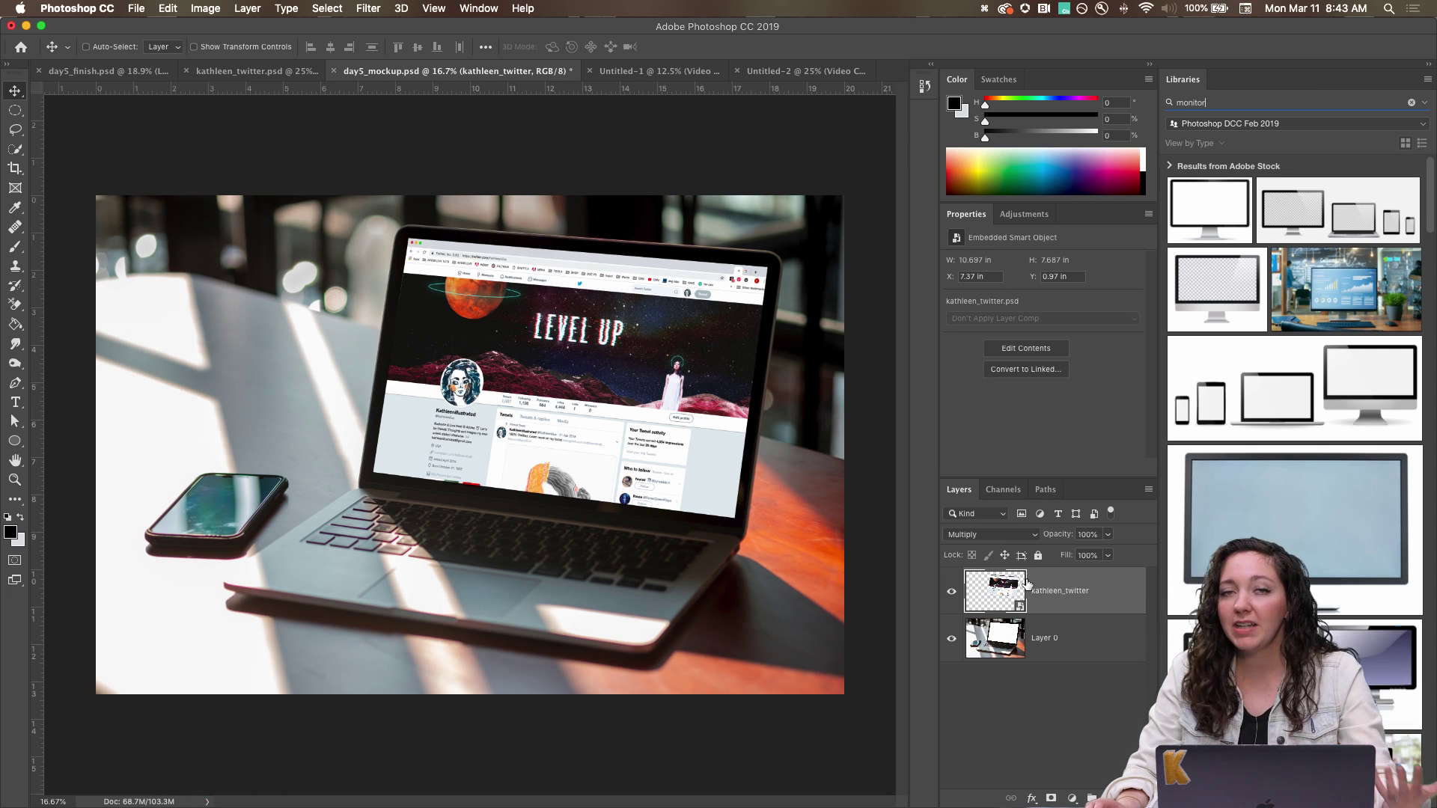
{"action": "left_click_drag", "start_coordinate": [1059, 534], "coordinate": [1100, 536]}
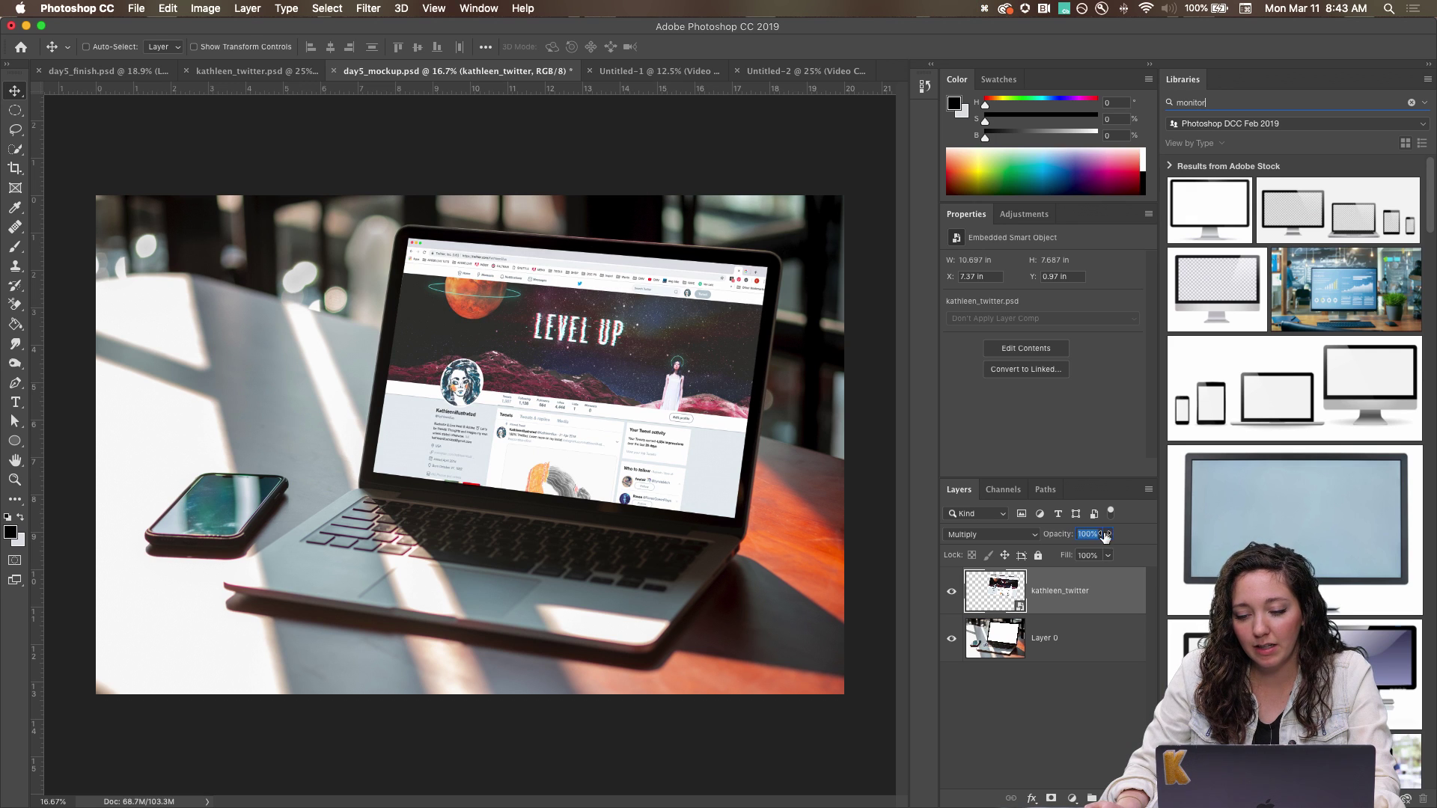
{"action": "left_click", "coordinate": [1011, 540]}
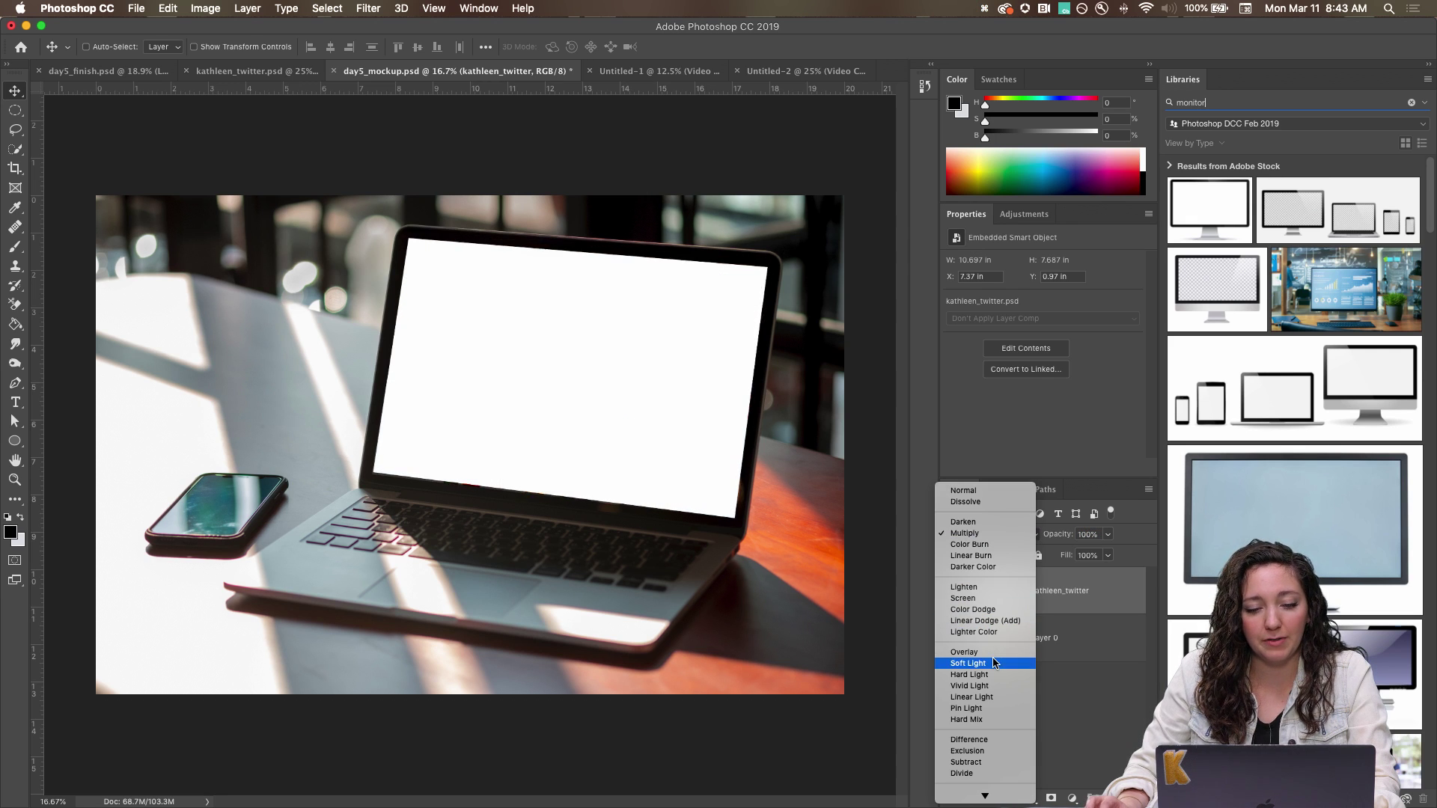
{"action": "left_click", "coordinate": [988, 534]}
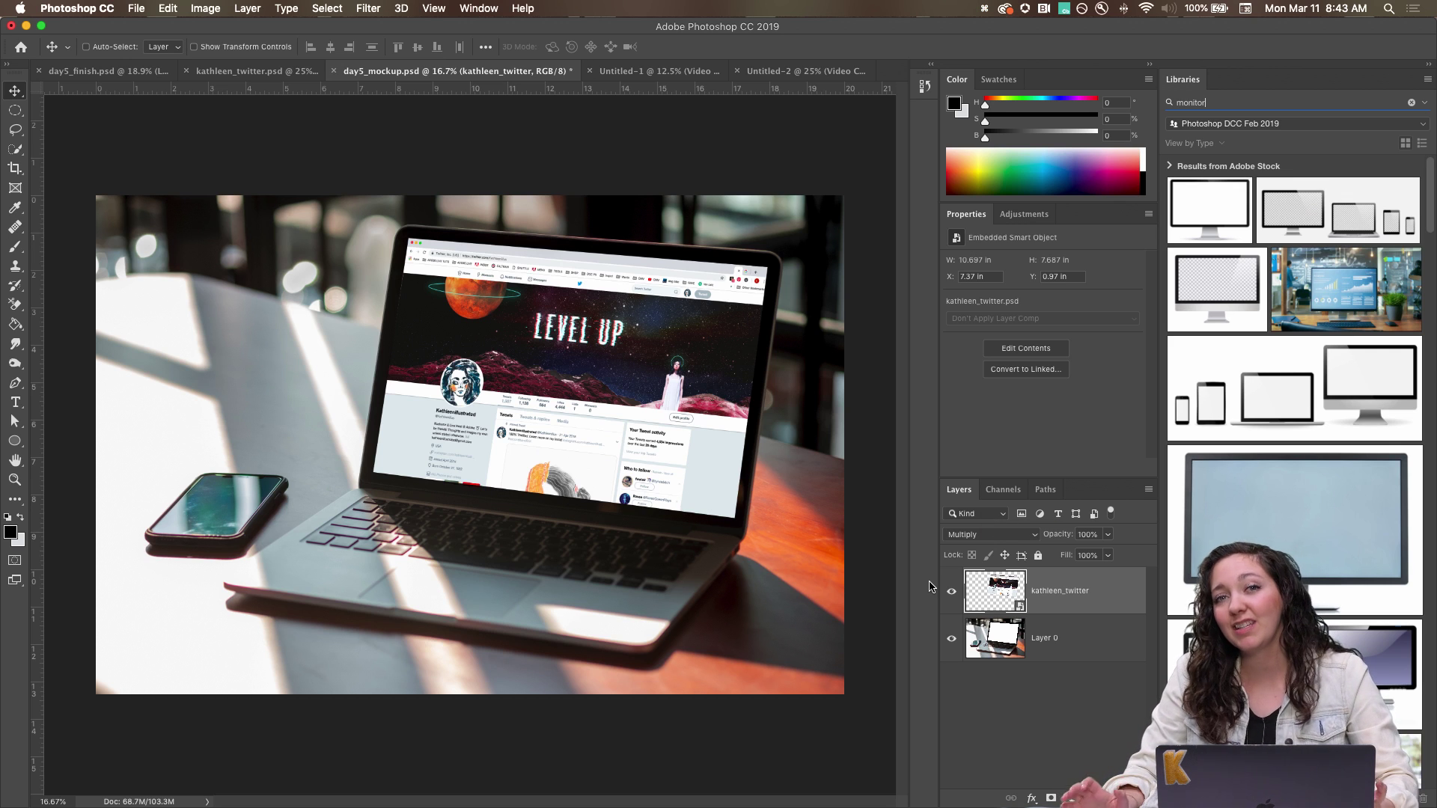
Compare the laptop photo with and without the Twitter screenshot by repeatedly hiding and showing the screenshot layer.
{"action": "left_click", "coordinate": [952, 593]}
{"action": "left_click", "coordinate": [947, 591]}
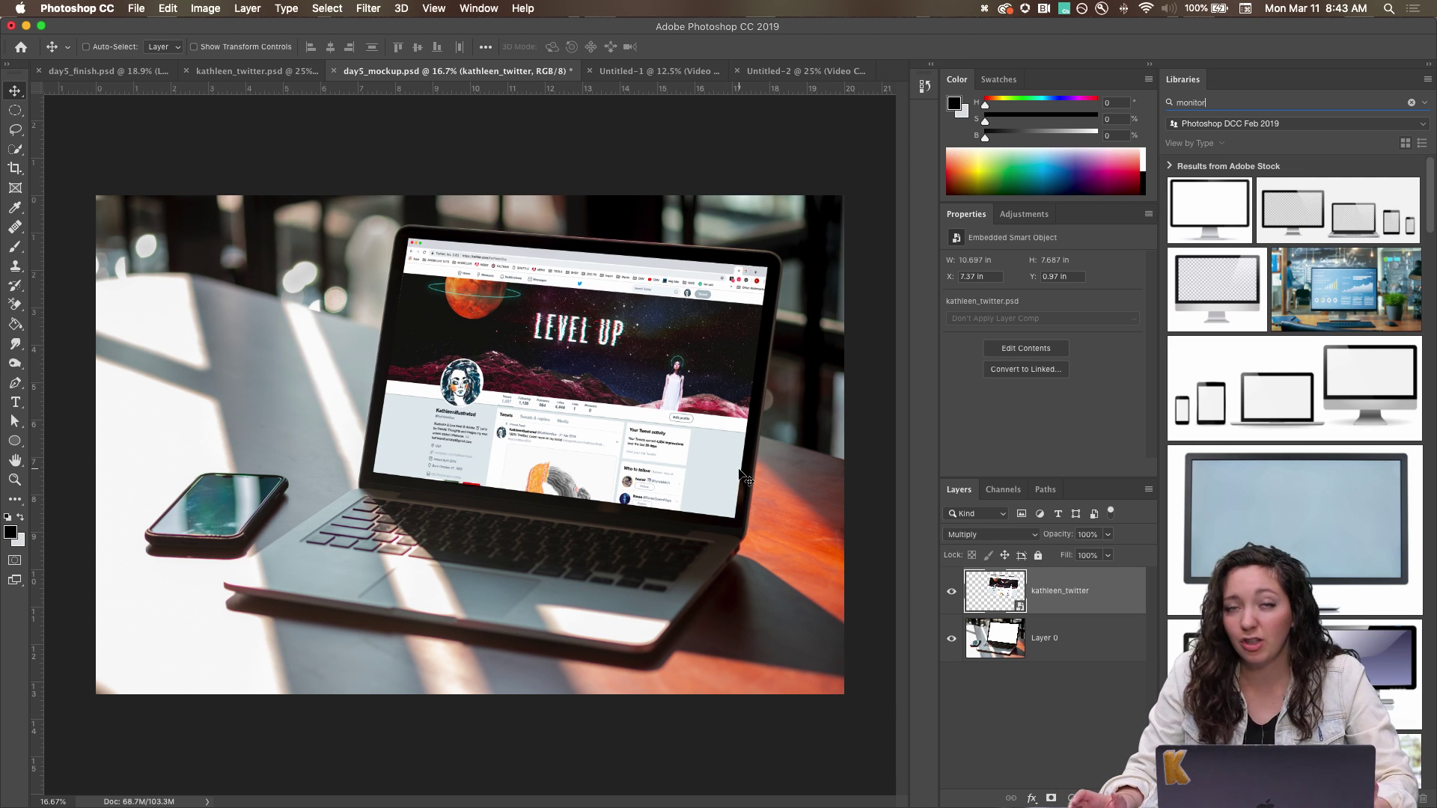
{"action": "left_click", "coordinate": [953, 593]}
{"action": "left_click", "coordinate": [952, 593]}
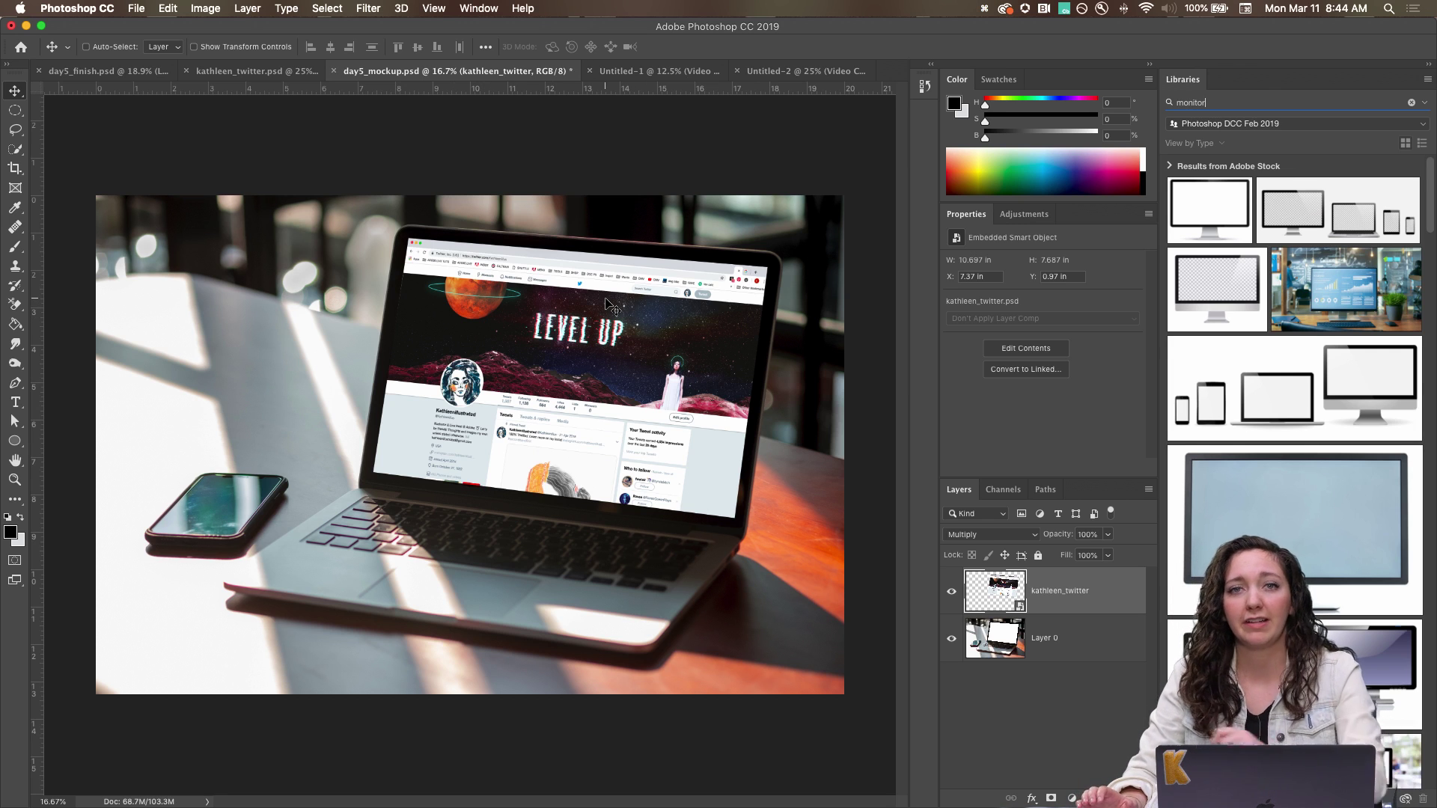
{"action": "left_click", "coordinate": [953, 593]}
{"action": "left_click", "coordinate": [953, 594]}
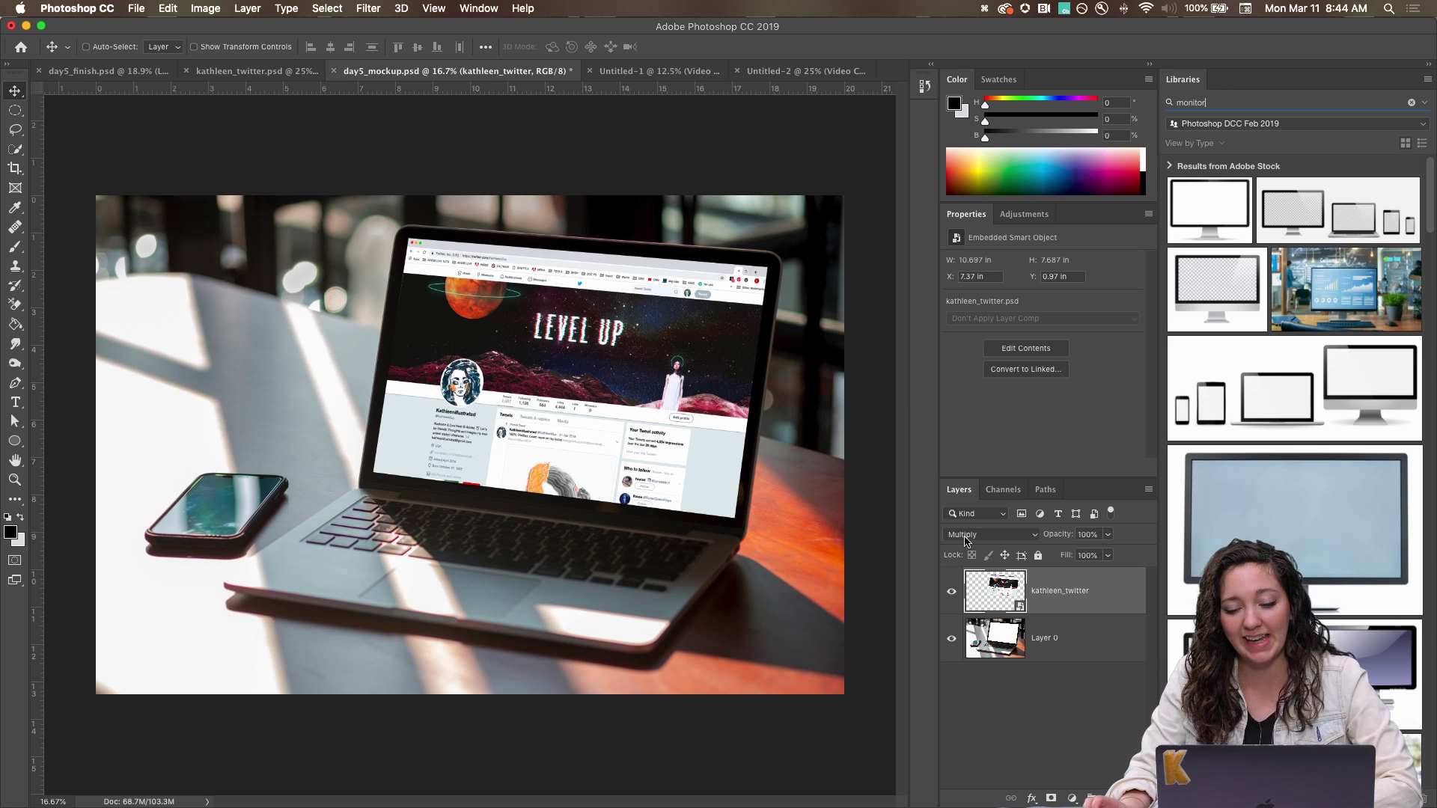
{"action": "left_click", "coordinate": [952, 595]}
{"action": "left_click", "coordinate": [952, 594]}
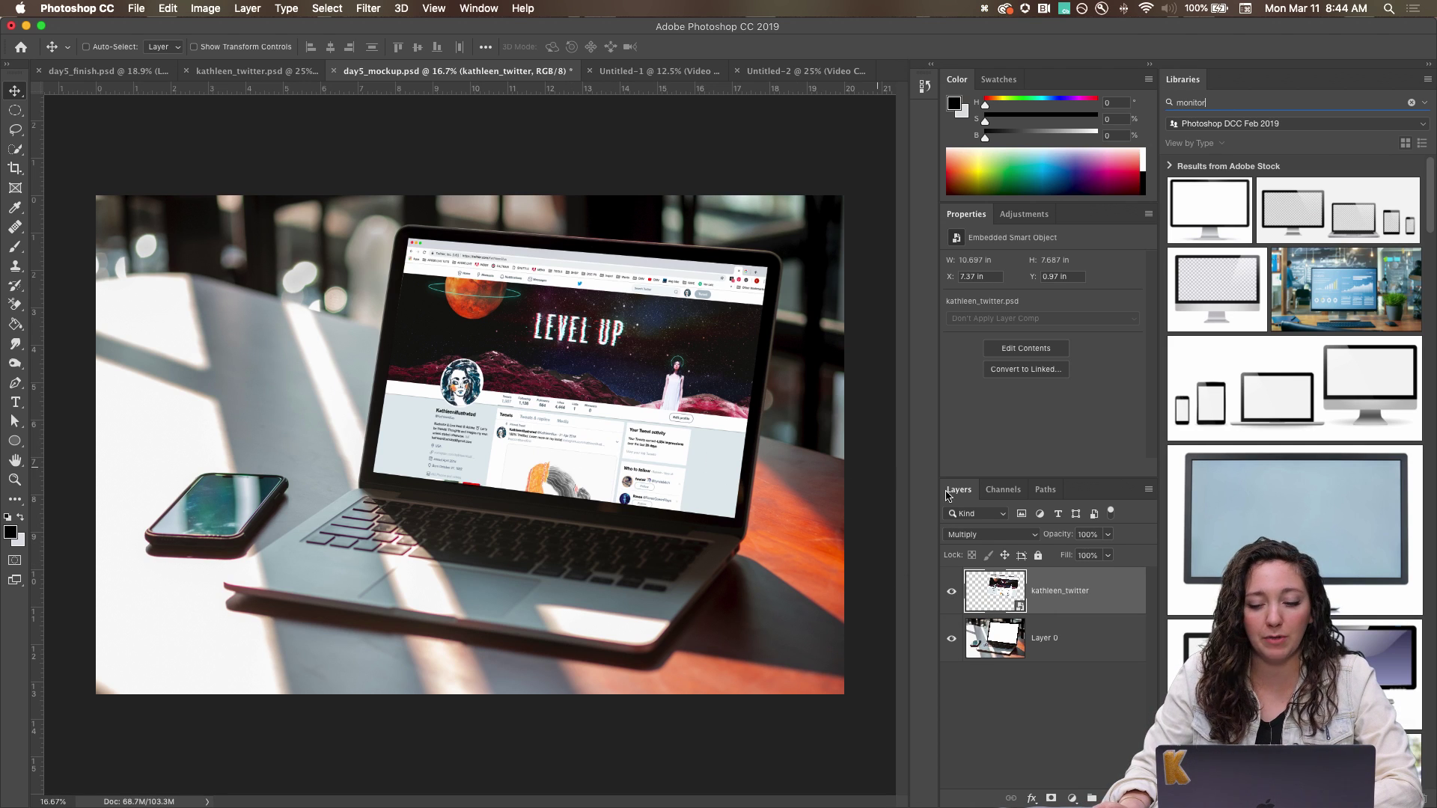
Set the Twitter screenshot layer's opacity to 95%.
{"action": "mouse_move", "coordinate": [1061, 539]}
{"action": "left_mouse_down"}
{"action": "mouse_move", "coordinate": [1040, 538]}
{"action": "mouse_move", "coordinate": [1080, 535]}
{"action": "mouse_move", "coordinate": [1026, 535]}
{"action": "mouse_move", "coordinate": [1132, 533]}
{"action": "mouse_move", "coordinate": [1044, 536]}
{"action": "mouse_move", "coordinate": [1068, 536]}
{"action": "left_mouse_up"}
{"action": "left_click", "coordinate": [1061, 535]}
{"action": "left_click", "coordinate": [1083, 535]}
{"action": "type", "text": "9"}
{"action": "key", "text": "BackSpace"}
{"action": "key", "text": "BackSpace"}
{"action": "key", "text": "BackSpace"}
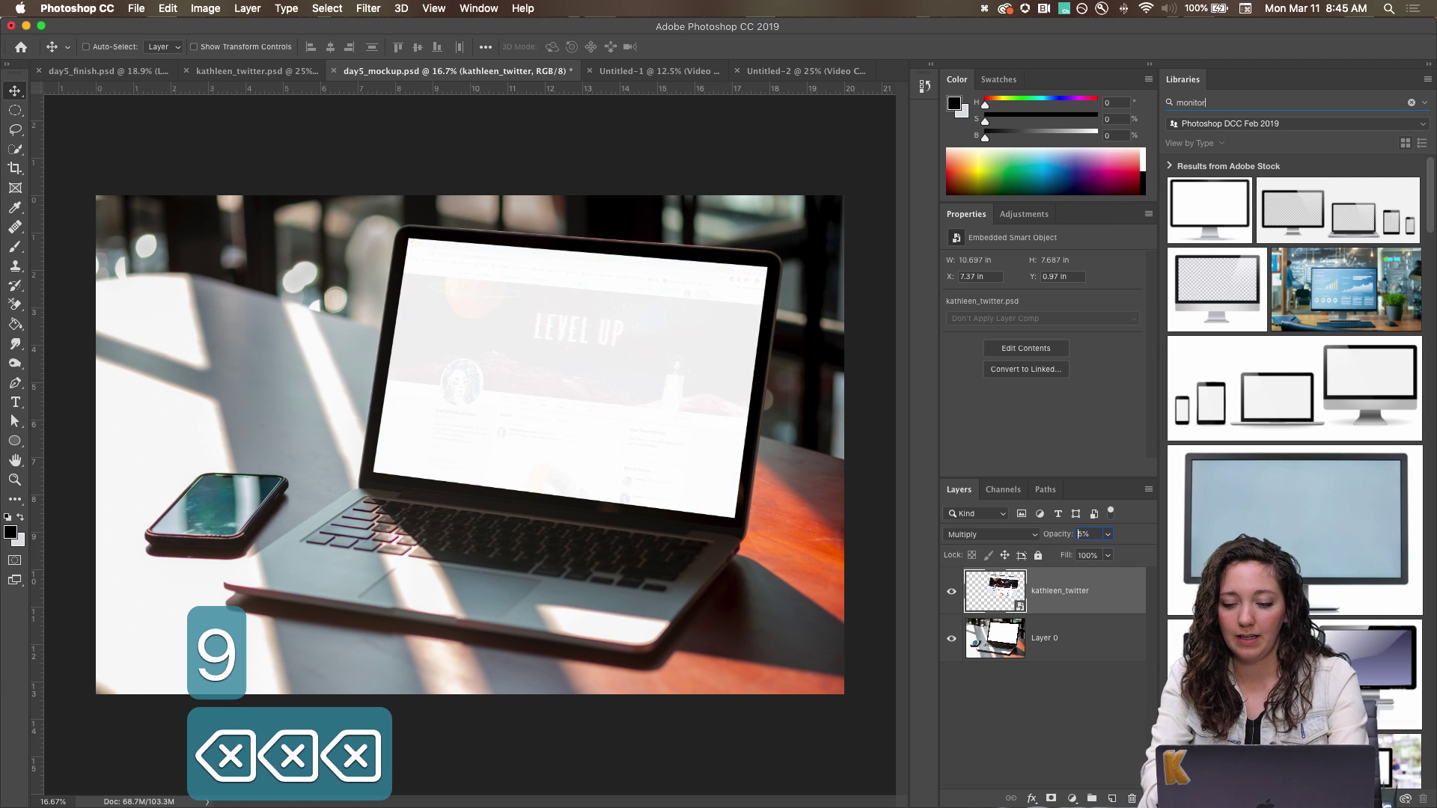
{"action": "type", "text": "9"}
{"action": "key", "text": "Right"}
{"action": "key", "text": "BackSpace"}
{"action": "type", "text": "0"}
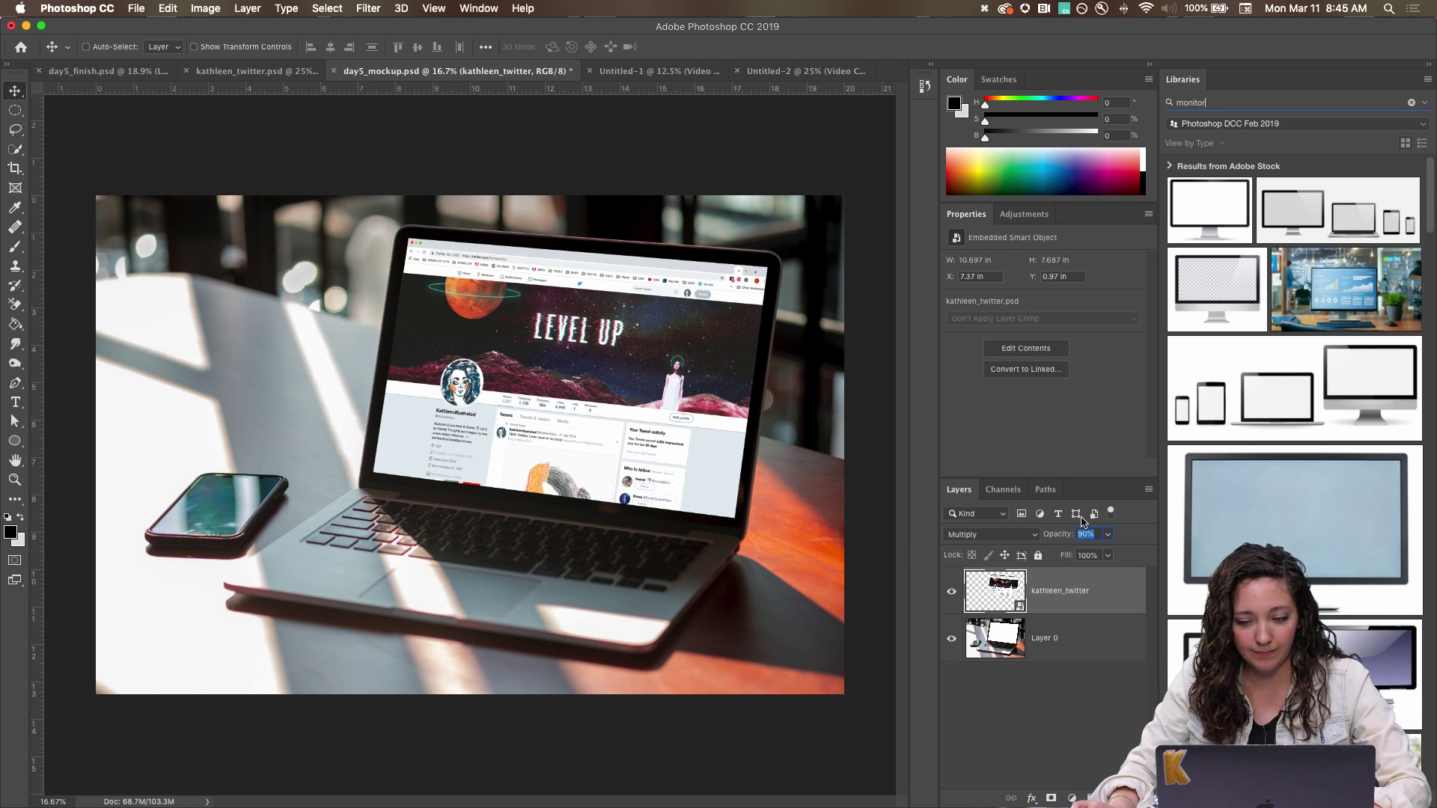
{"action": "left_click_drag", "start_coordinate": [1049, 536], "coordinate": [1054, 536]}
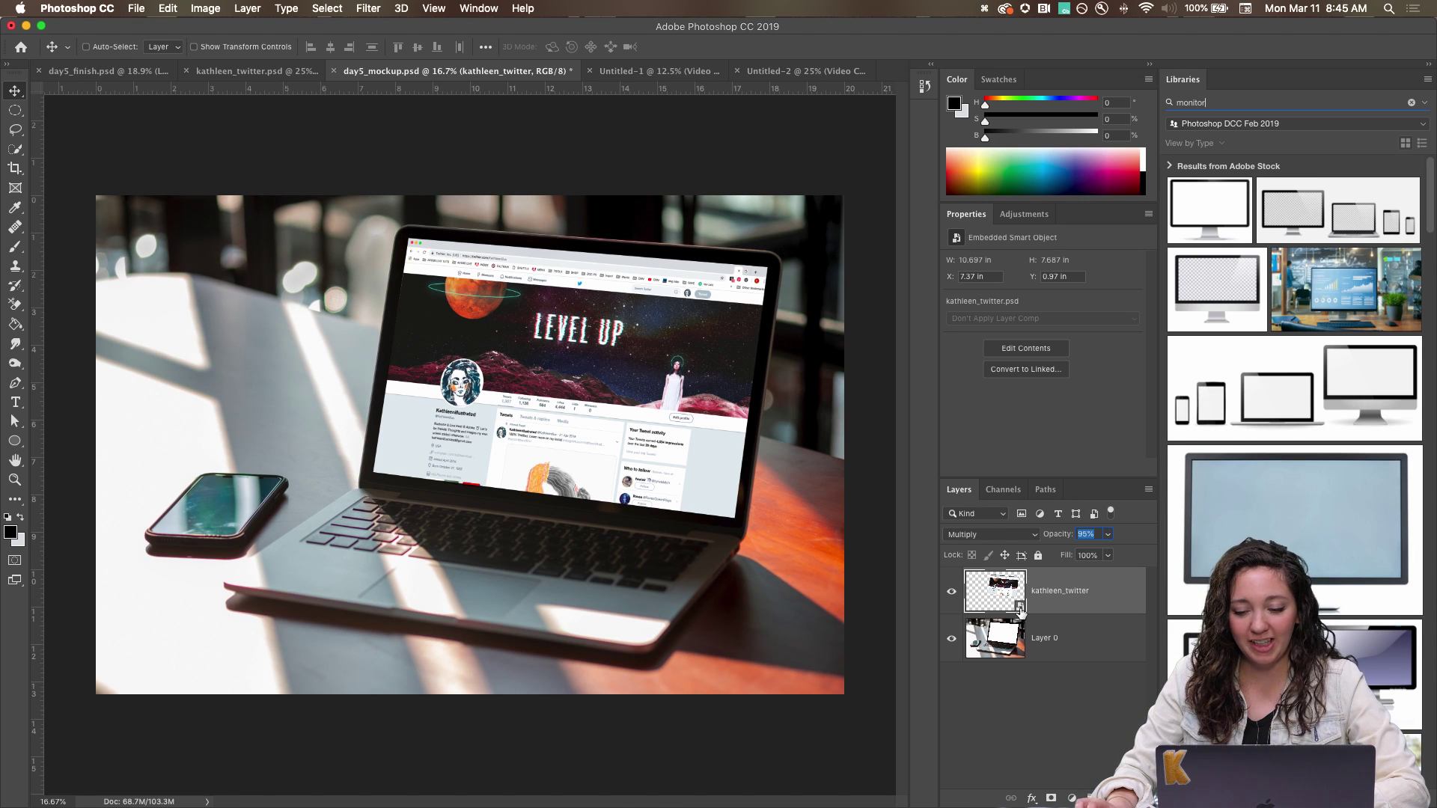
Duplicate the laptop photo layer, Layer 0, and hide the original.
{"action": "left_click", "coordinate": [994, 640]}
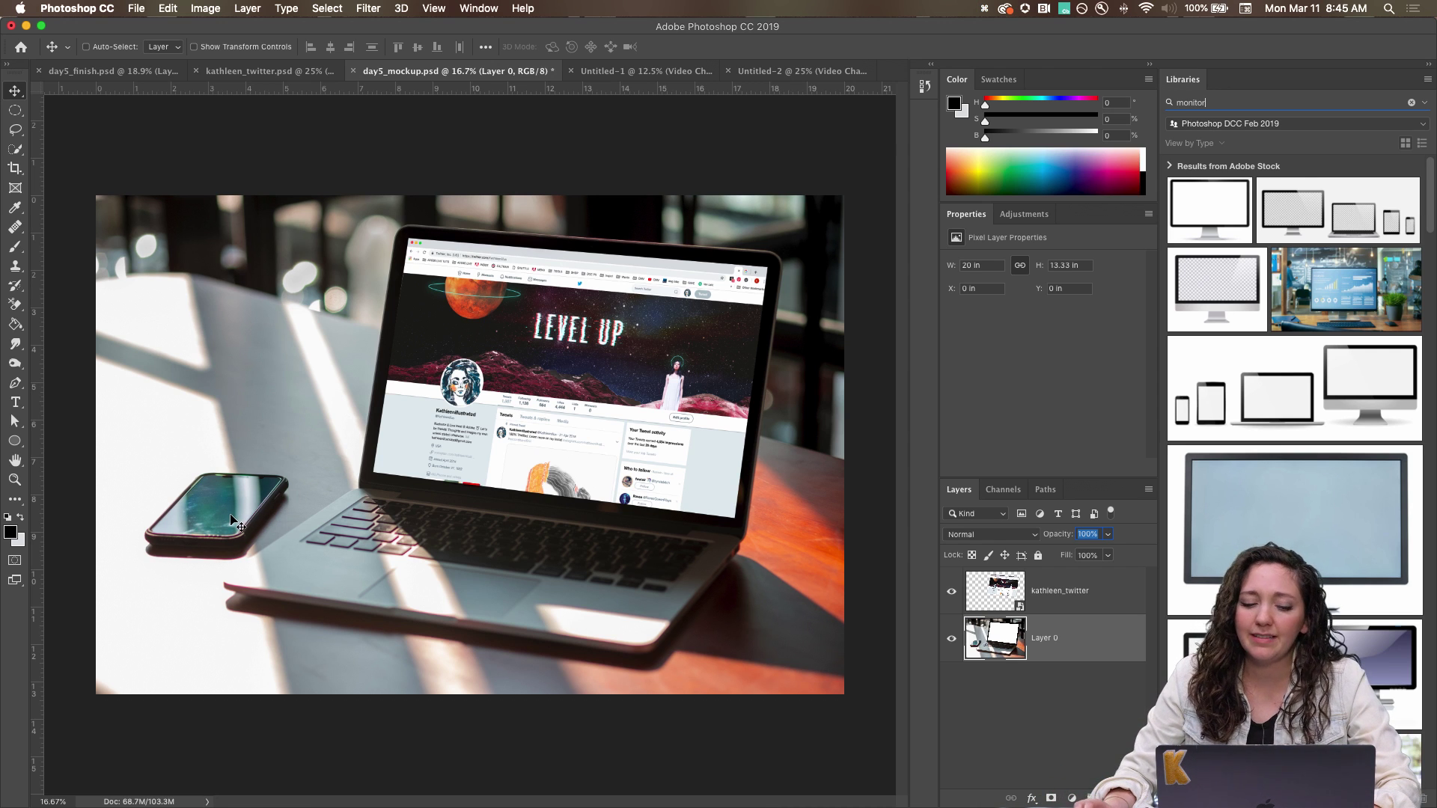
{"action": "key", "text": "super+equal"}
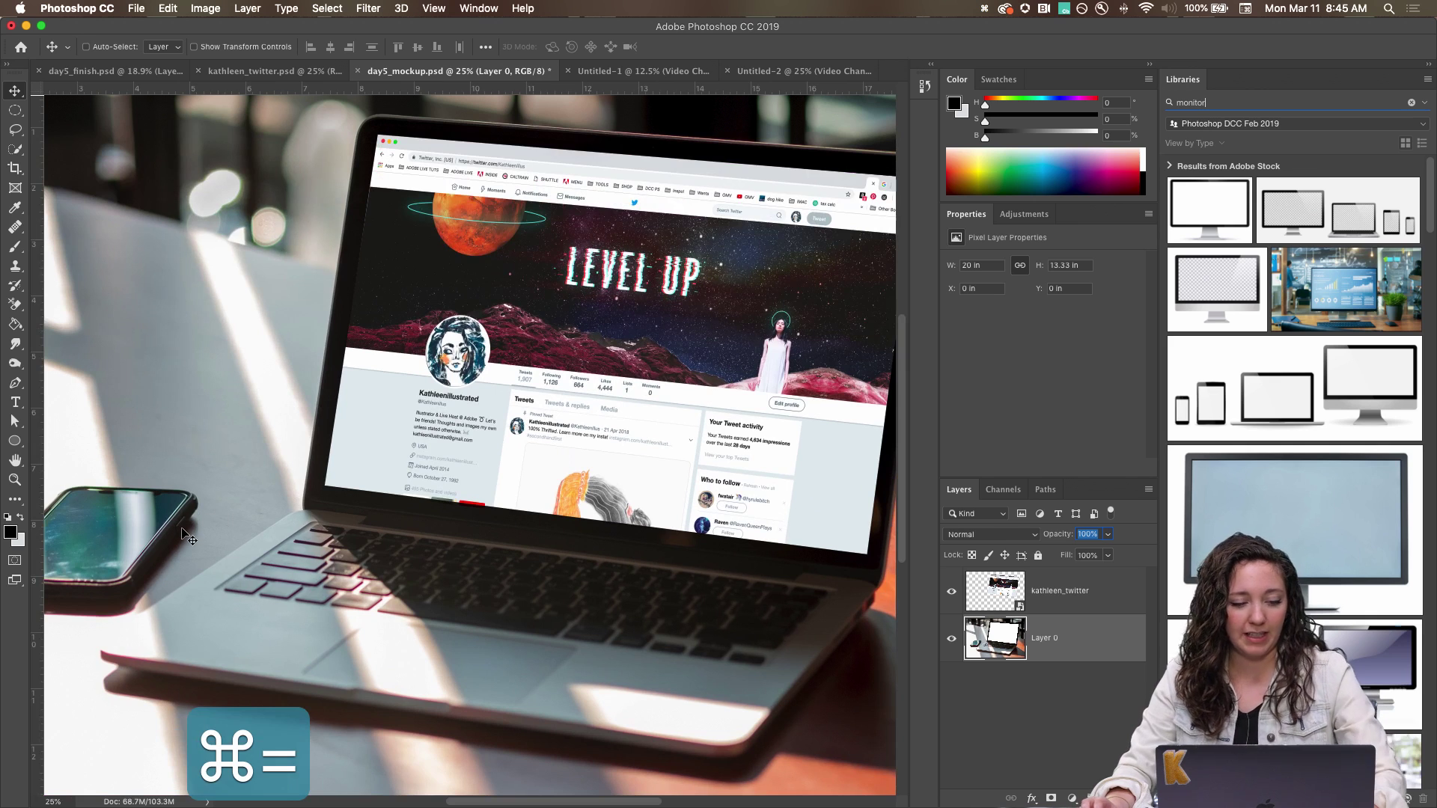
{"action": "left_click_drag", "start_coordinate": [190, 535], "coordinate": [476, 462]}
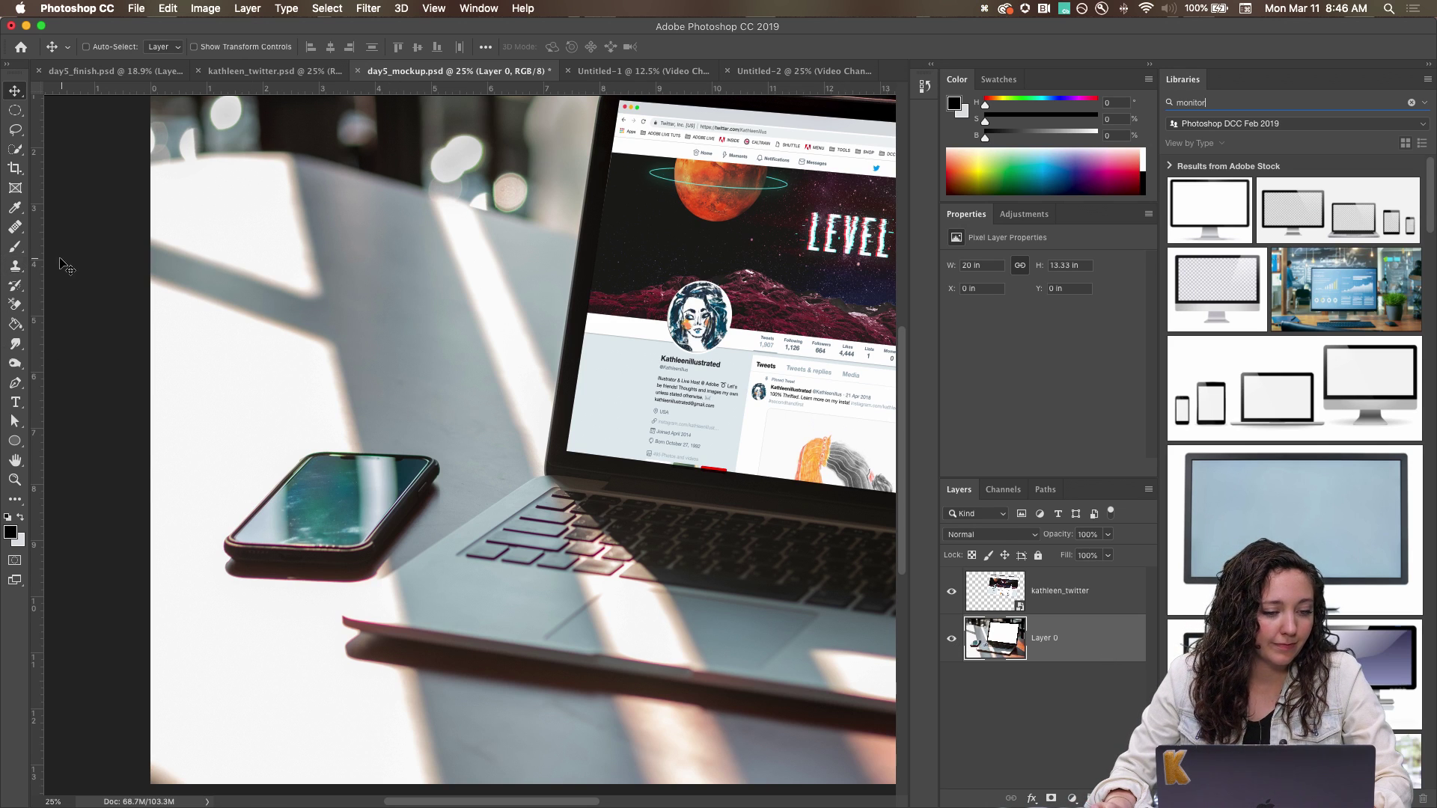
{"action": "left_click_drag", "start_coordinate": [1056, 642], "coordinate": [1112, 798]}
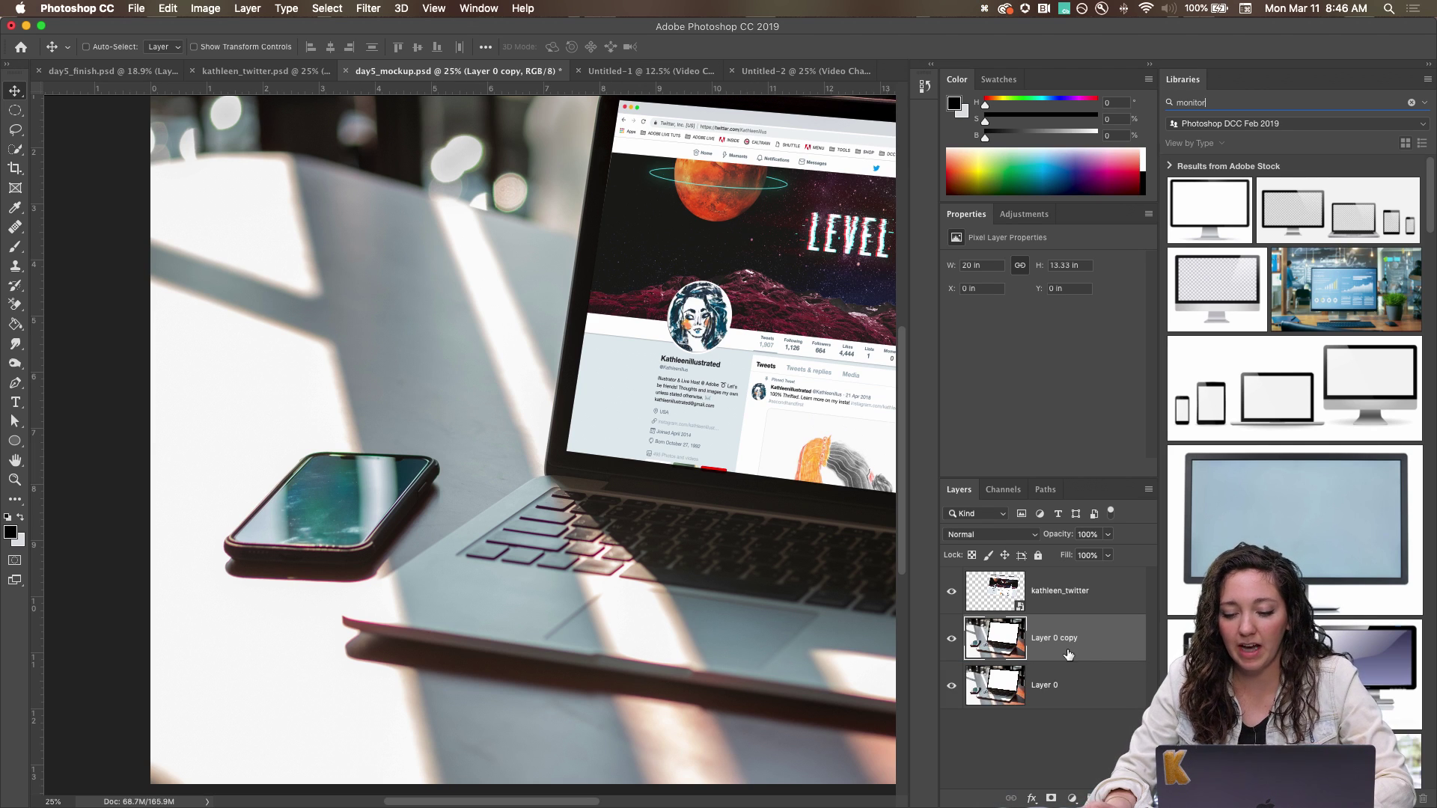
{"action": "left_click", "coordinate": [951, 686]}
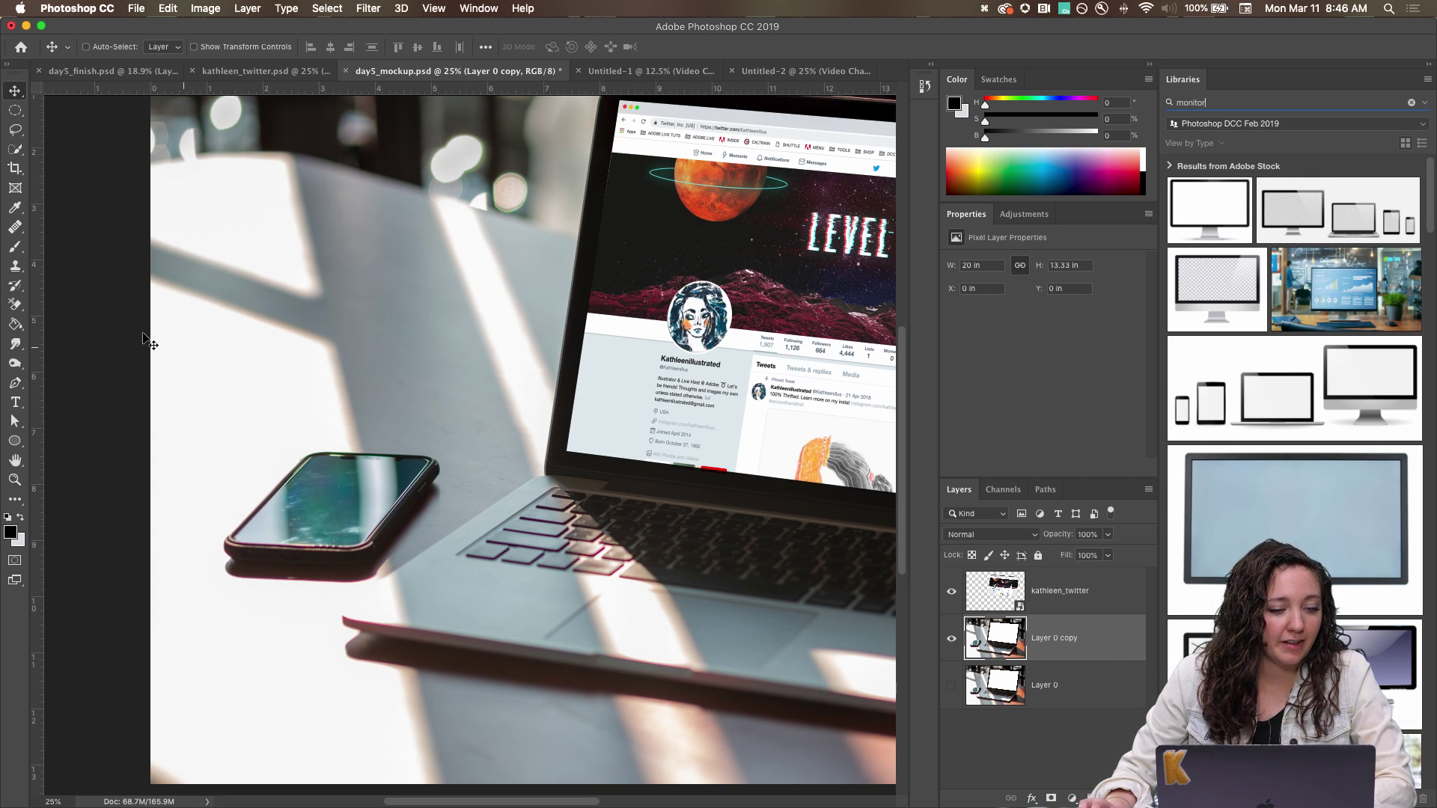
Select the phone beside the laptop, including its shadow, with a loose Lasso outline on the duplicated photo layer.
{"action": "left_click", "coordinate": [15, 130]}
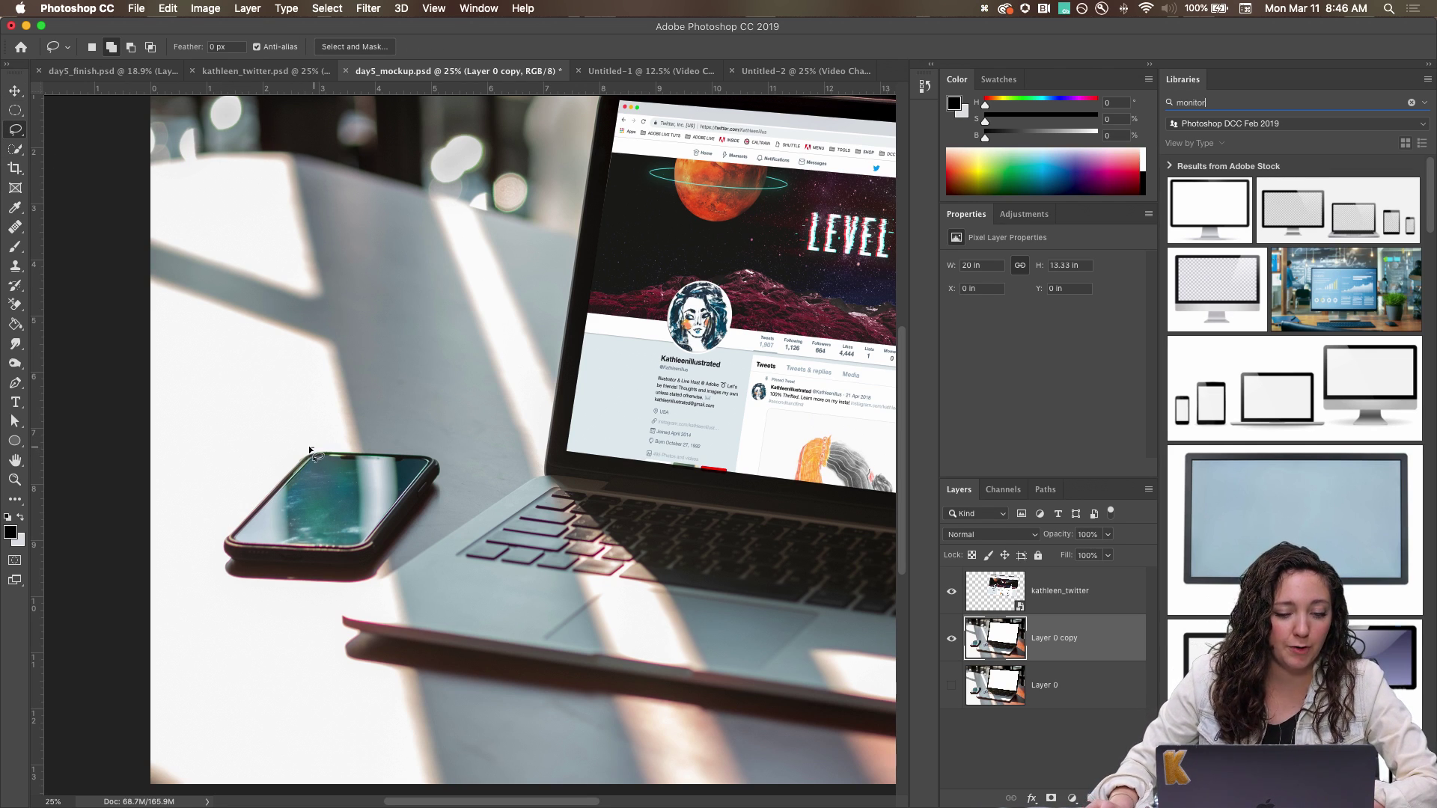
{"action": "mouse_move", "coordinate": [250, 492]}
{"action": "left_mouse_down"}
{"action": "mouse_move", "coordinate": [214, 575]}
{"action": "mouse_move", "coordinate": [295, 585]}
{"action": "left_mouse_up"}
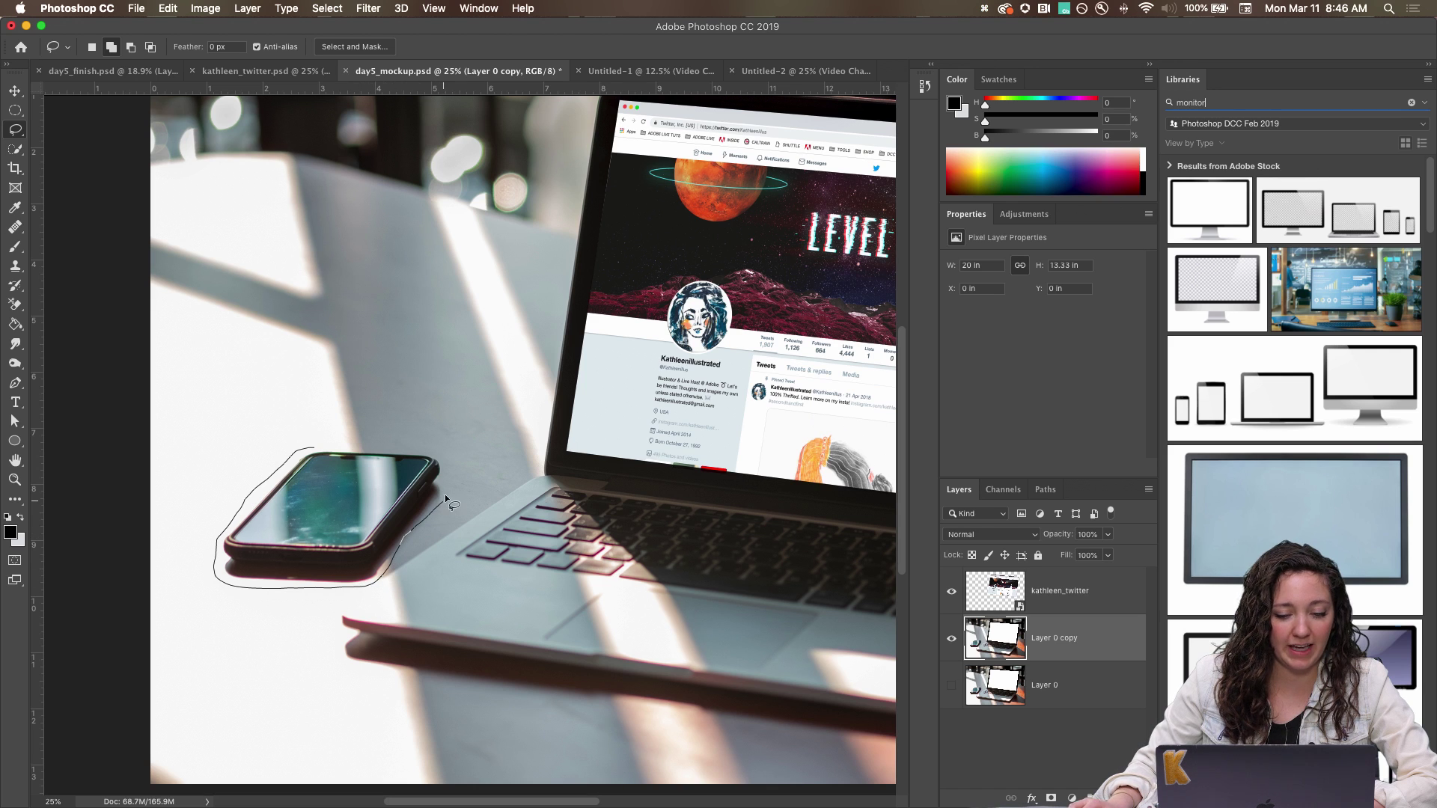
{"action": "left_click_drag", "start_coordinate": [316, 442], "coordinate": [317, 445]}
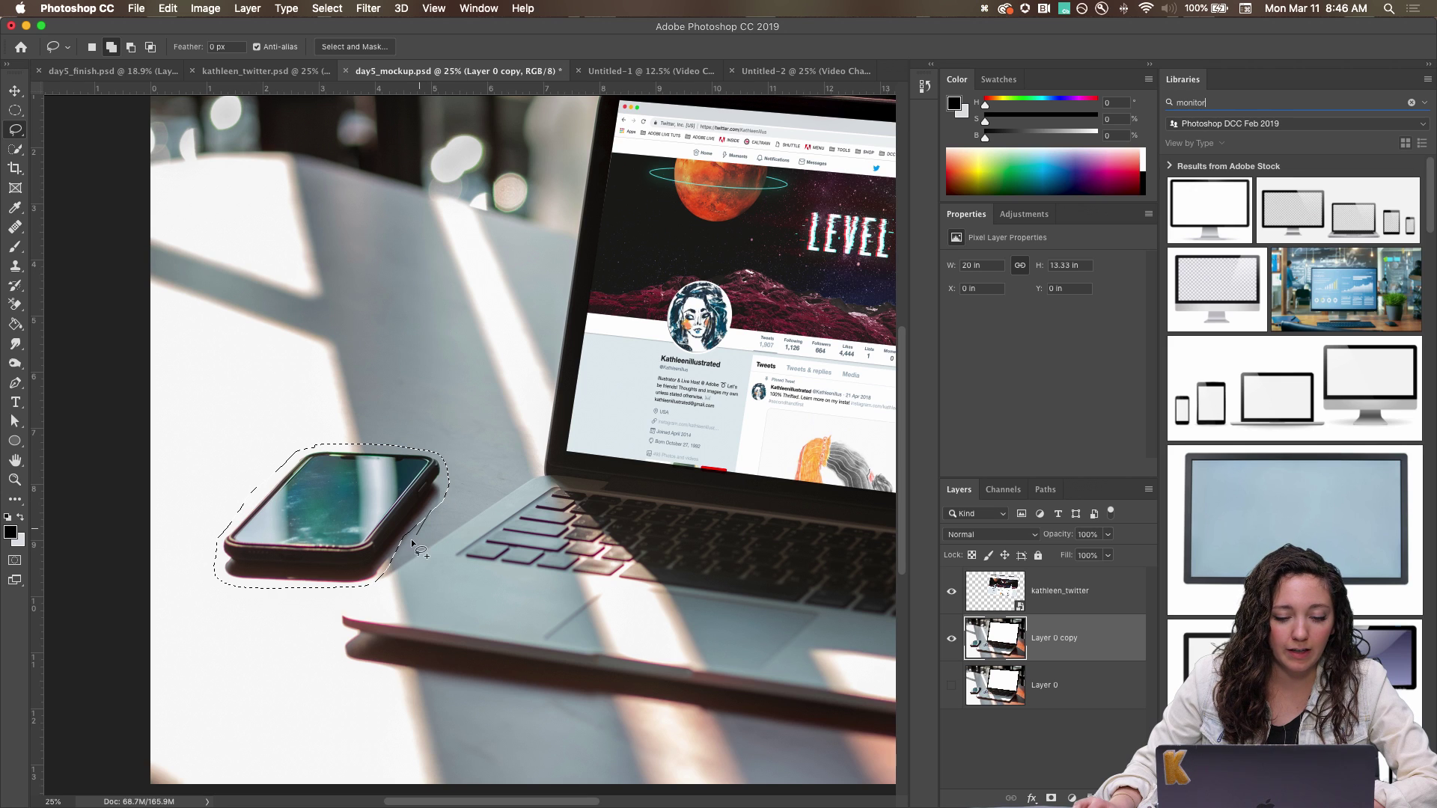
{"action": "left_click_drag", "start_coordinate": [424, 527], "coordinate": [399, 547]}
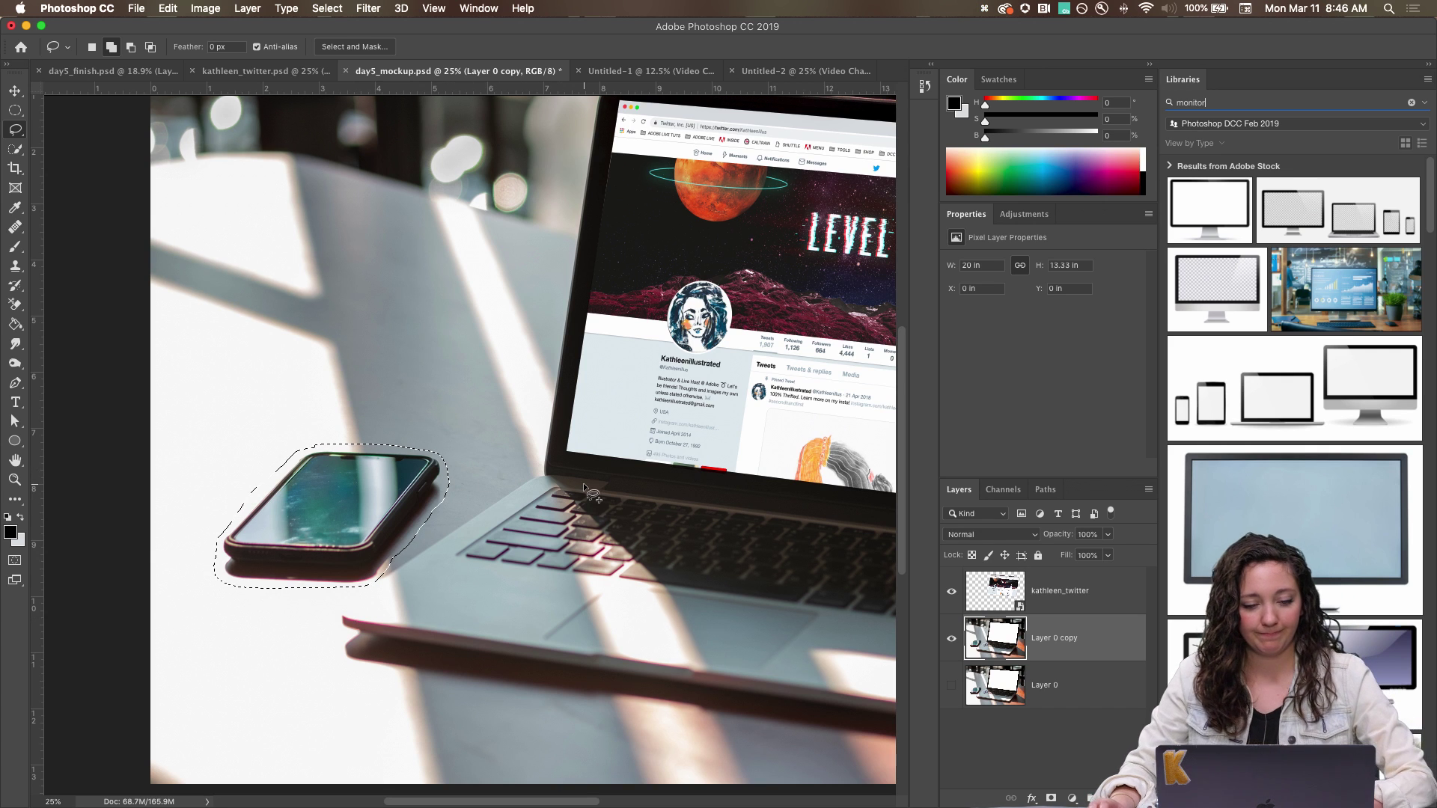
{"action": "key", "text": "super+minus"}
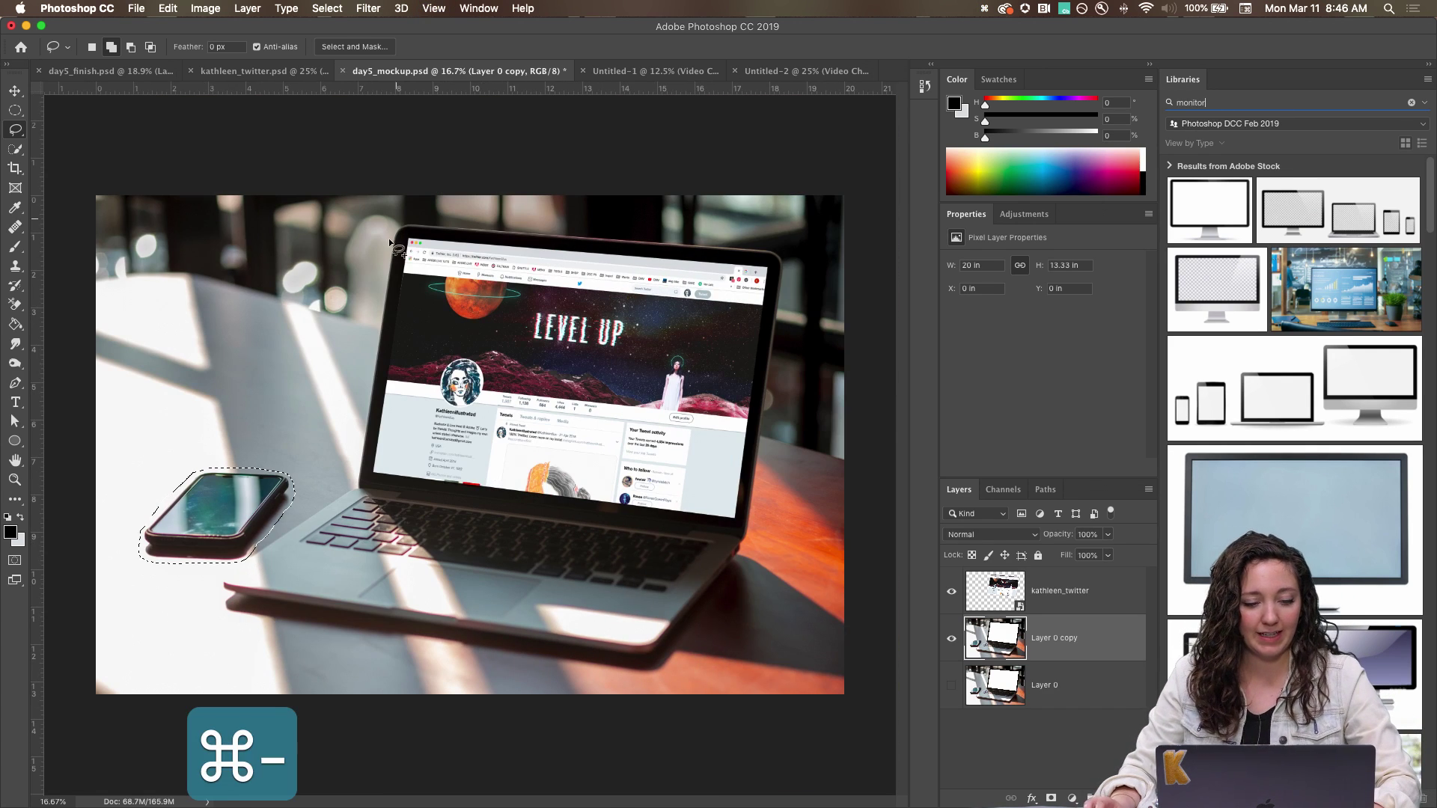
Start Content-Aware Fill for the phone selection and enlarge the fill preview.
{"action": "left_click", "coordinate": [168, 8]}
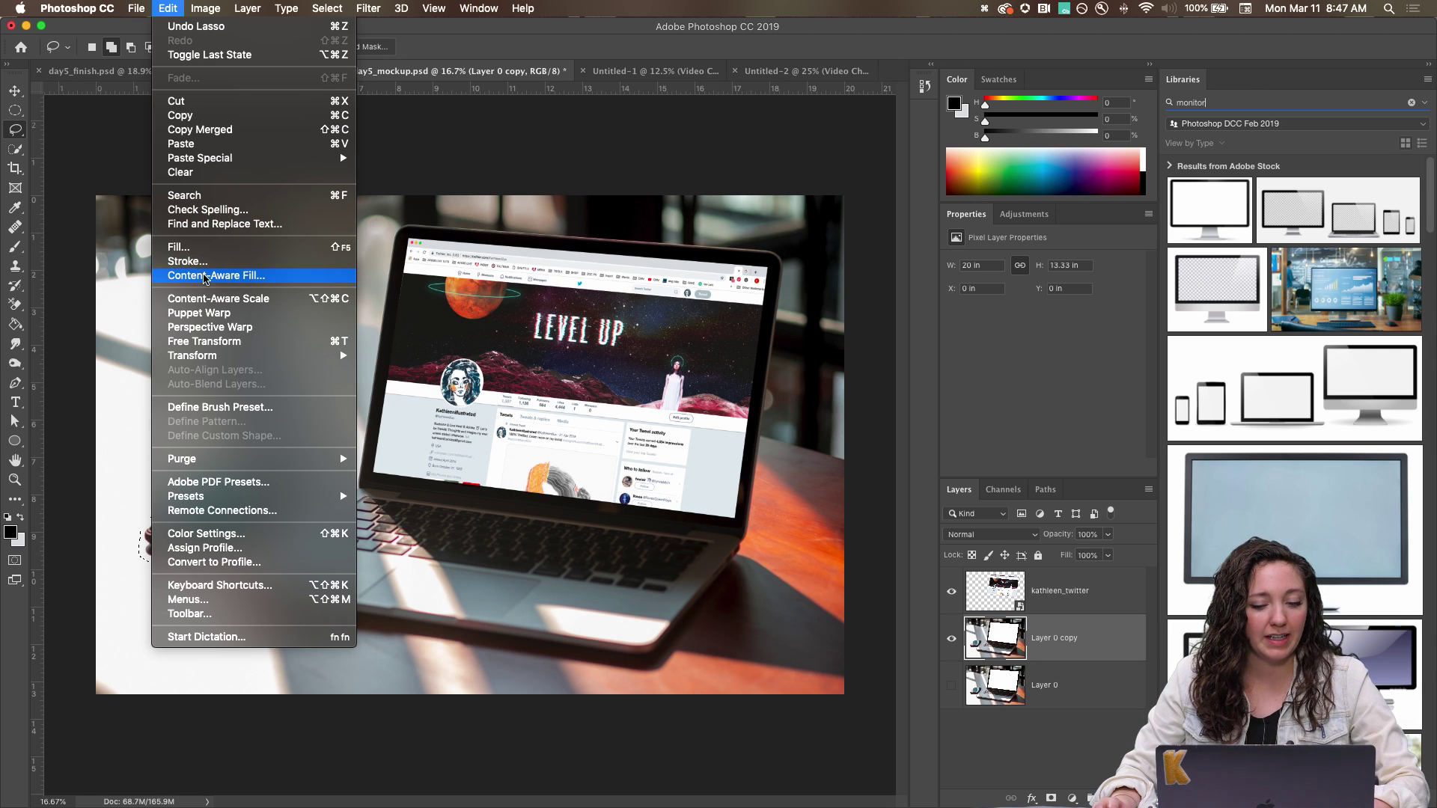
{"action": "left_click", "coordinate": [204, 276]}
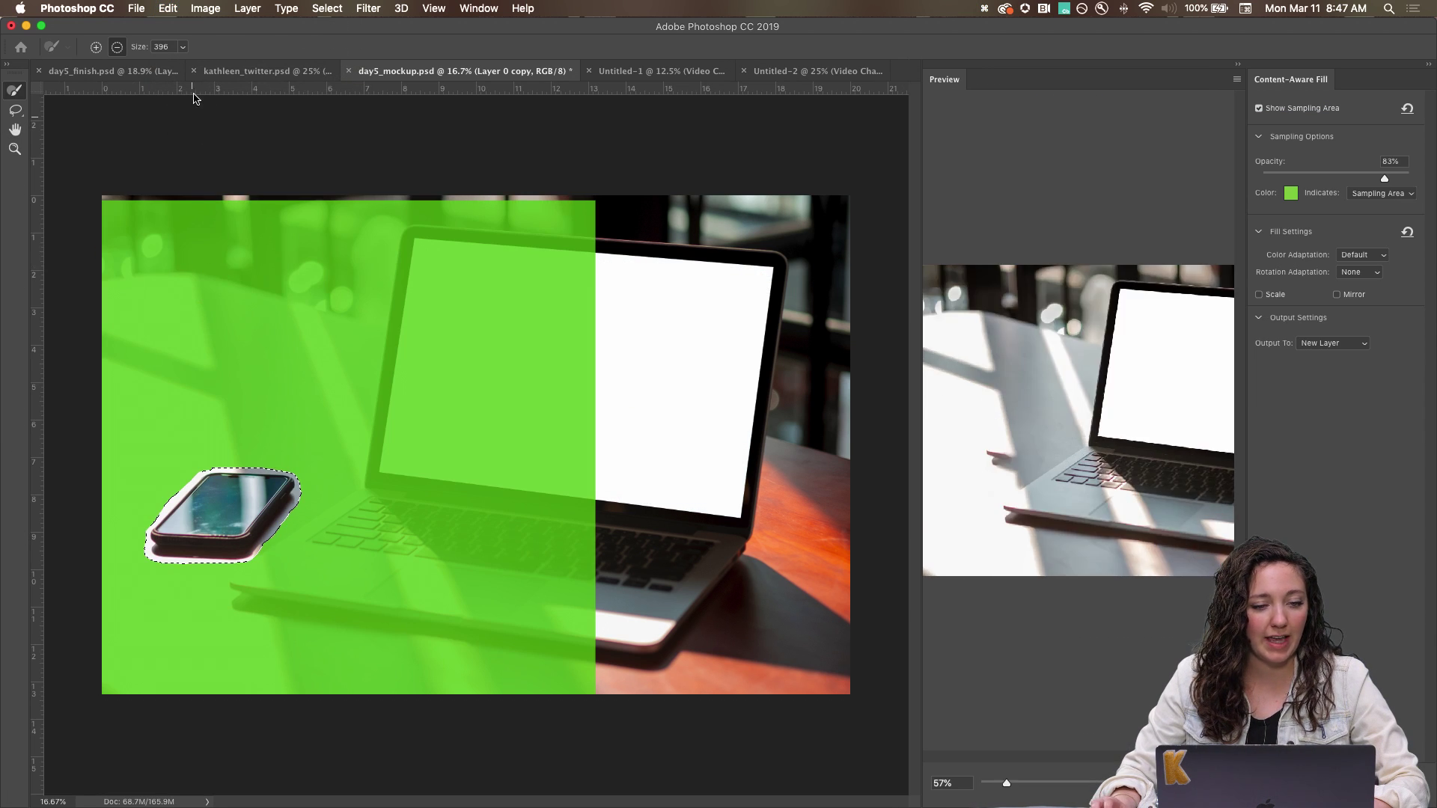
{"action": "scroll", "coordinate": [1111, 436], "scroll_direction": "up", "scroll_amount": 2}
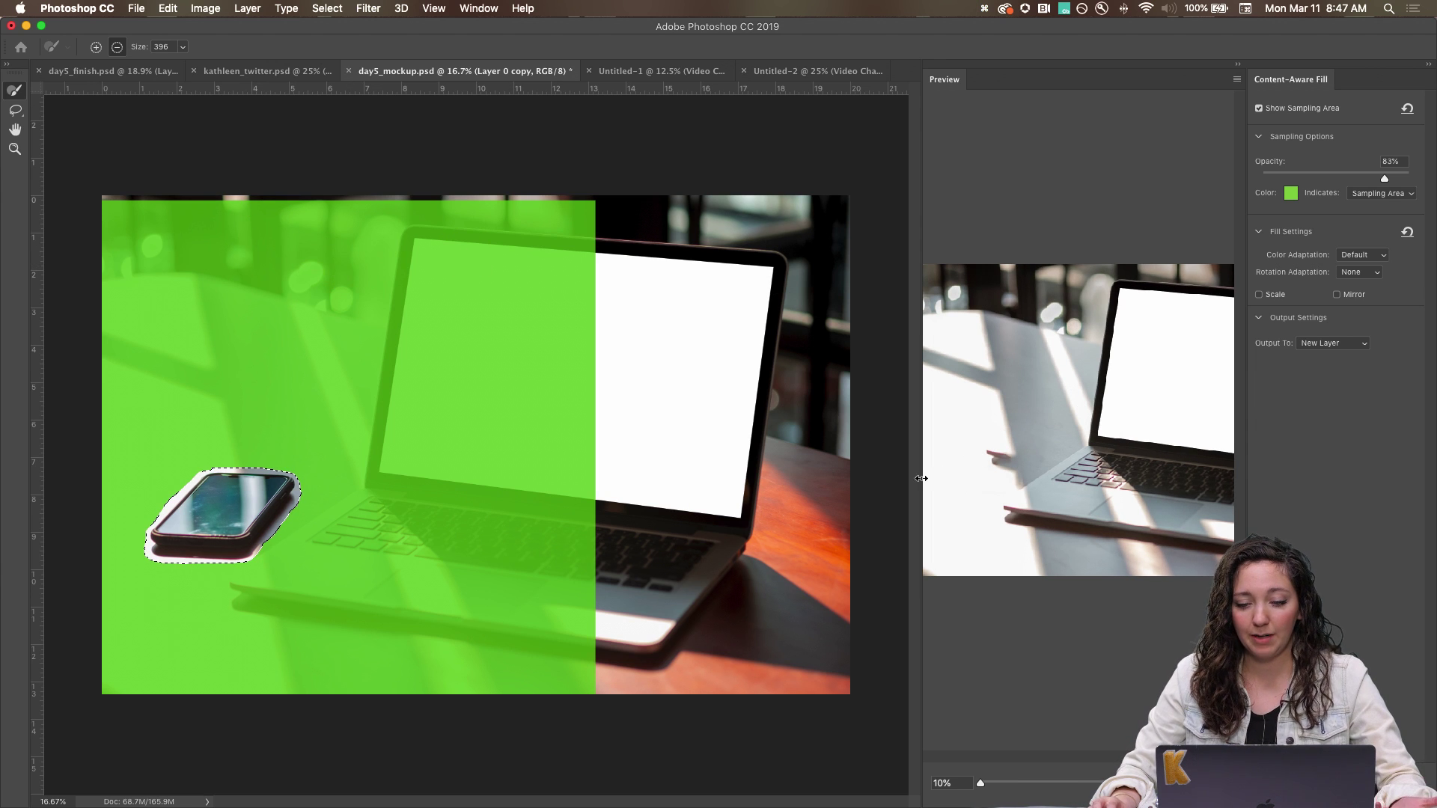
{"action": "left_click_drag", "start_coordinate": [917, 481], "coordinate": [859, 476]}
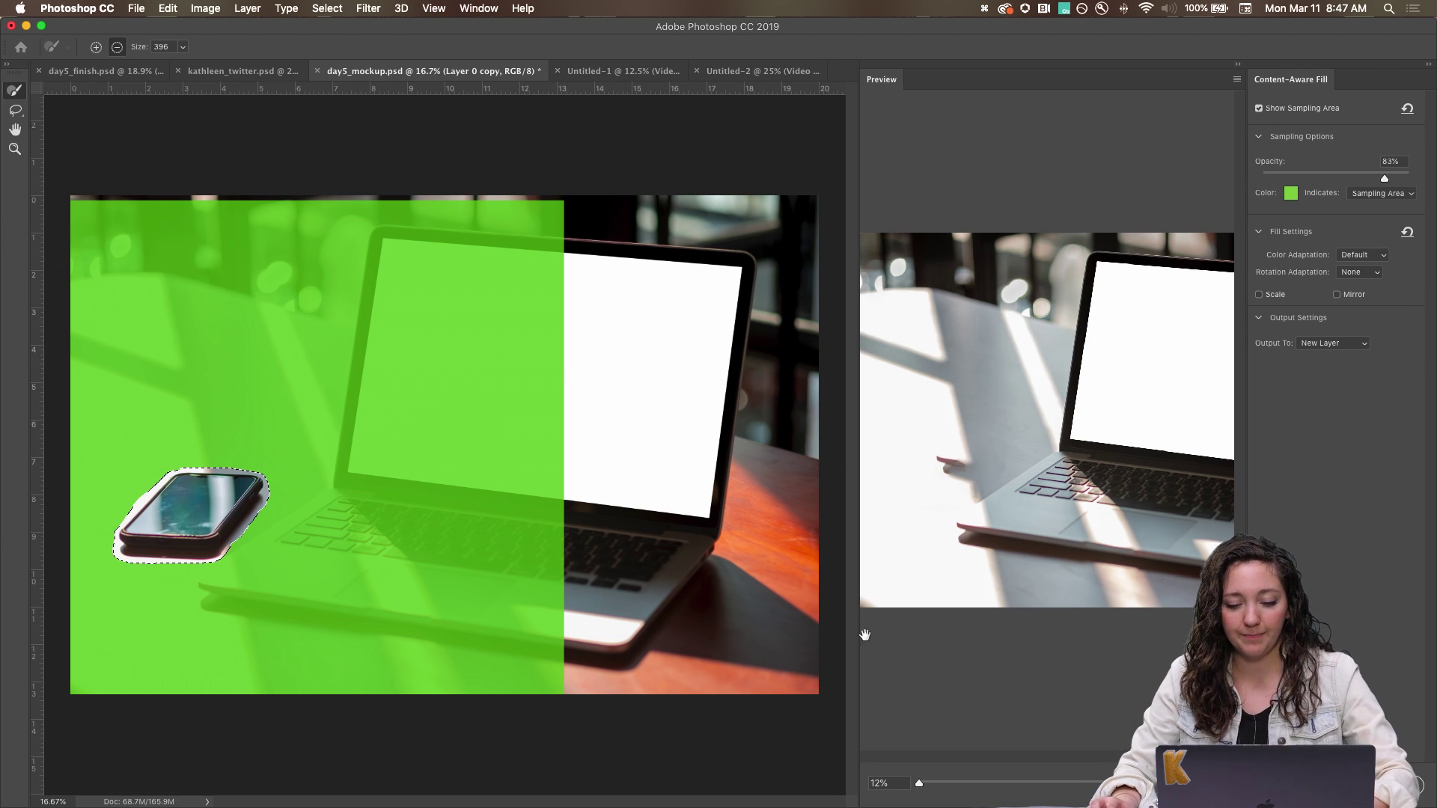
{"action": "left_click_drag", "start_coordinate": [859, 624], "coordinate": [662, 620]}
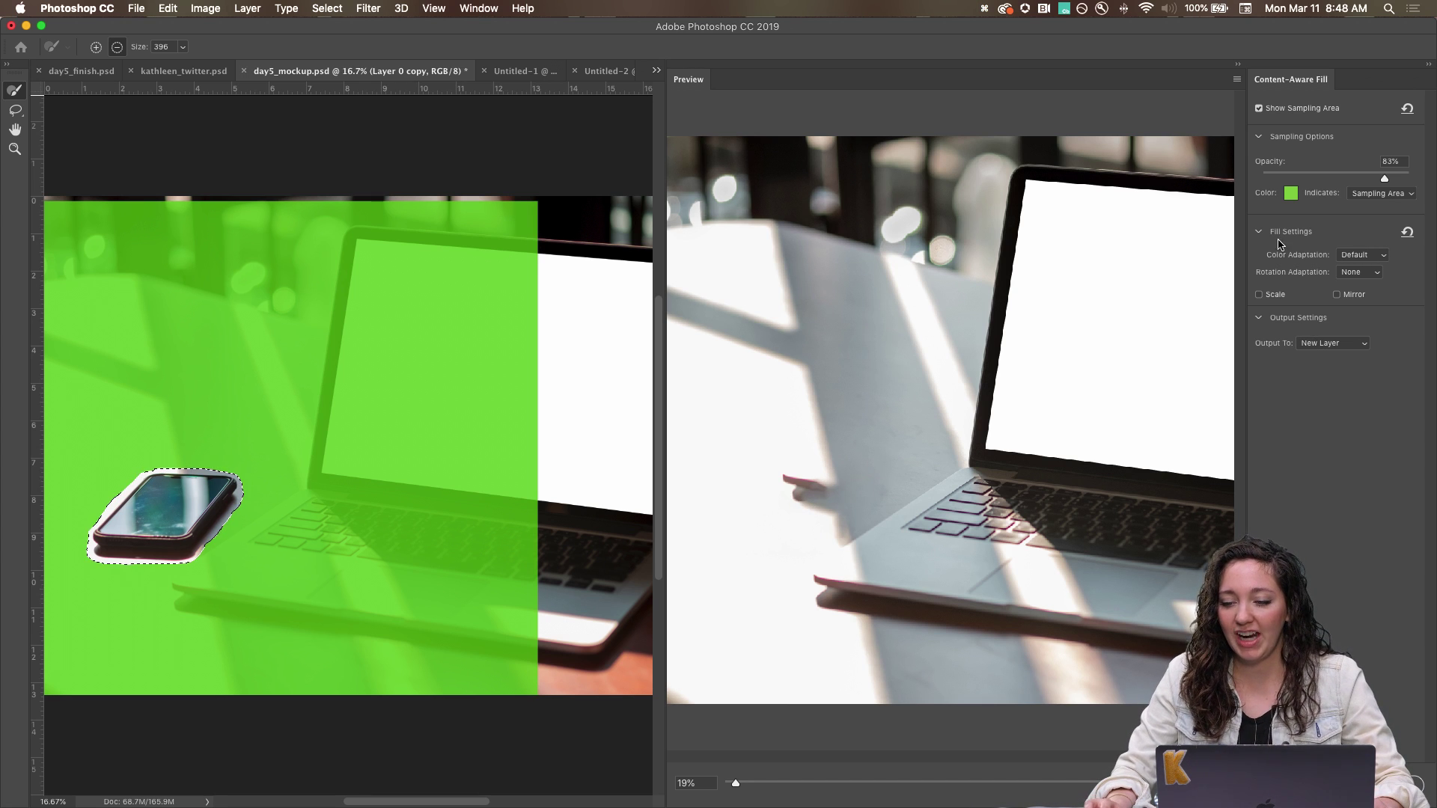
Set the fill's color adaptation to Very High and its rotation adaptation to Full.
{"action": "left_click", "coordinate": [1353, 255]}
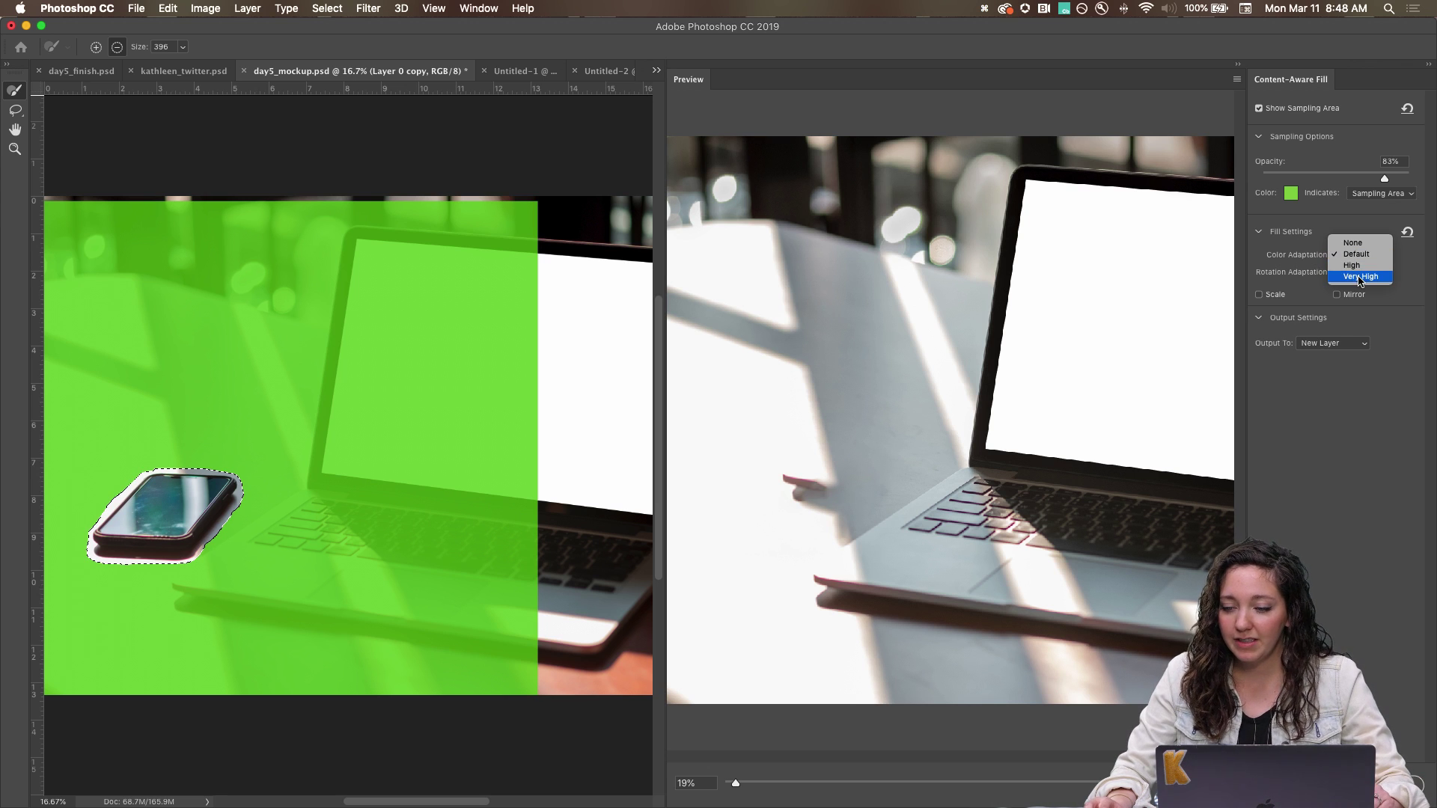
{"action": "left_click", "coordinate": [1358, 277]}
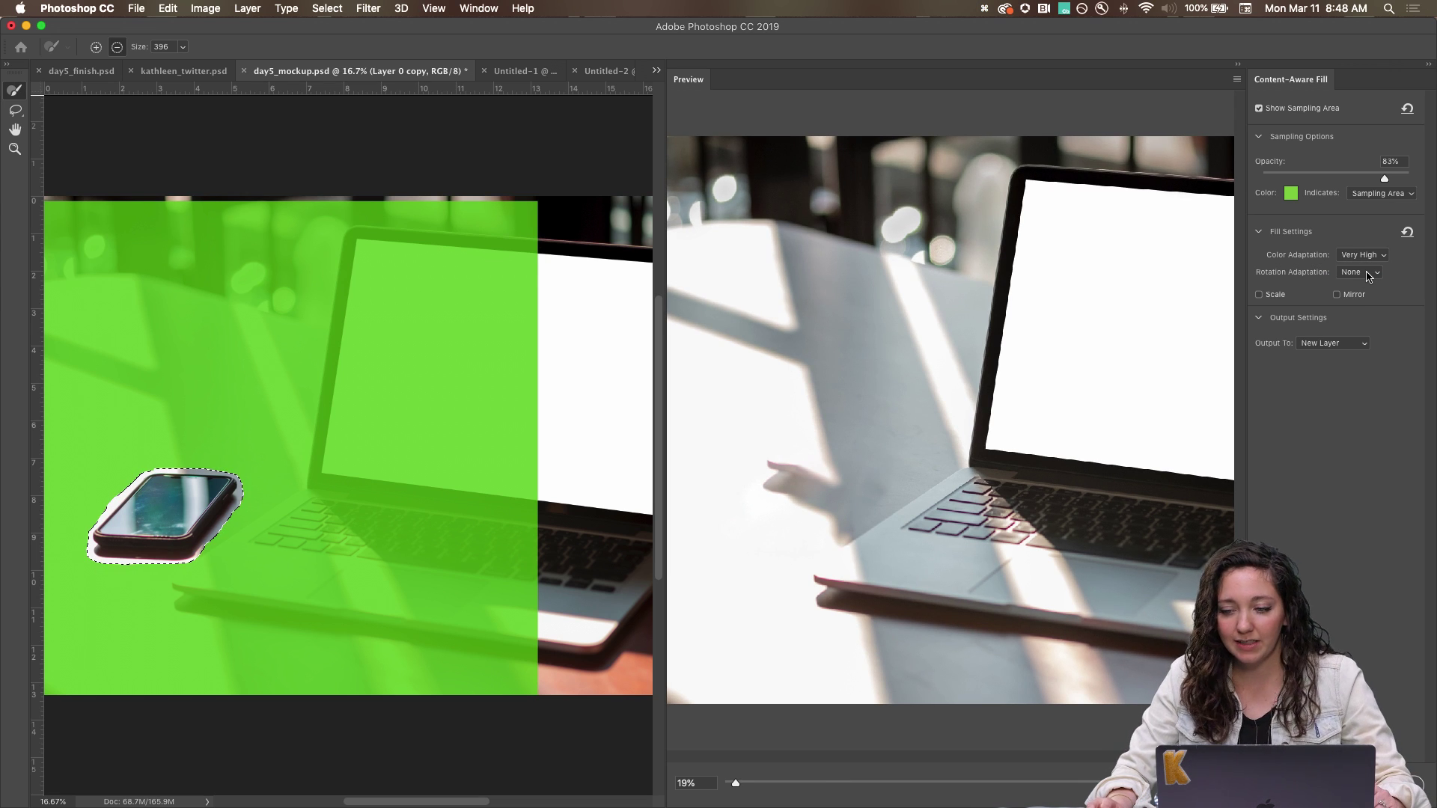
{"action": "left_click", "coordinate": [1370, 274]}
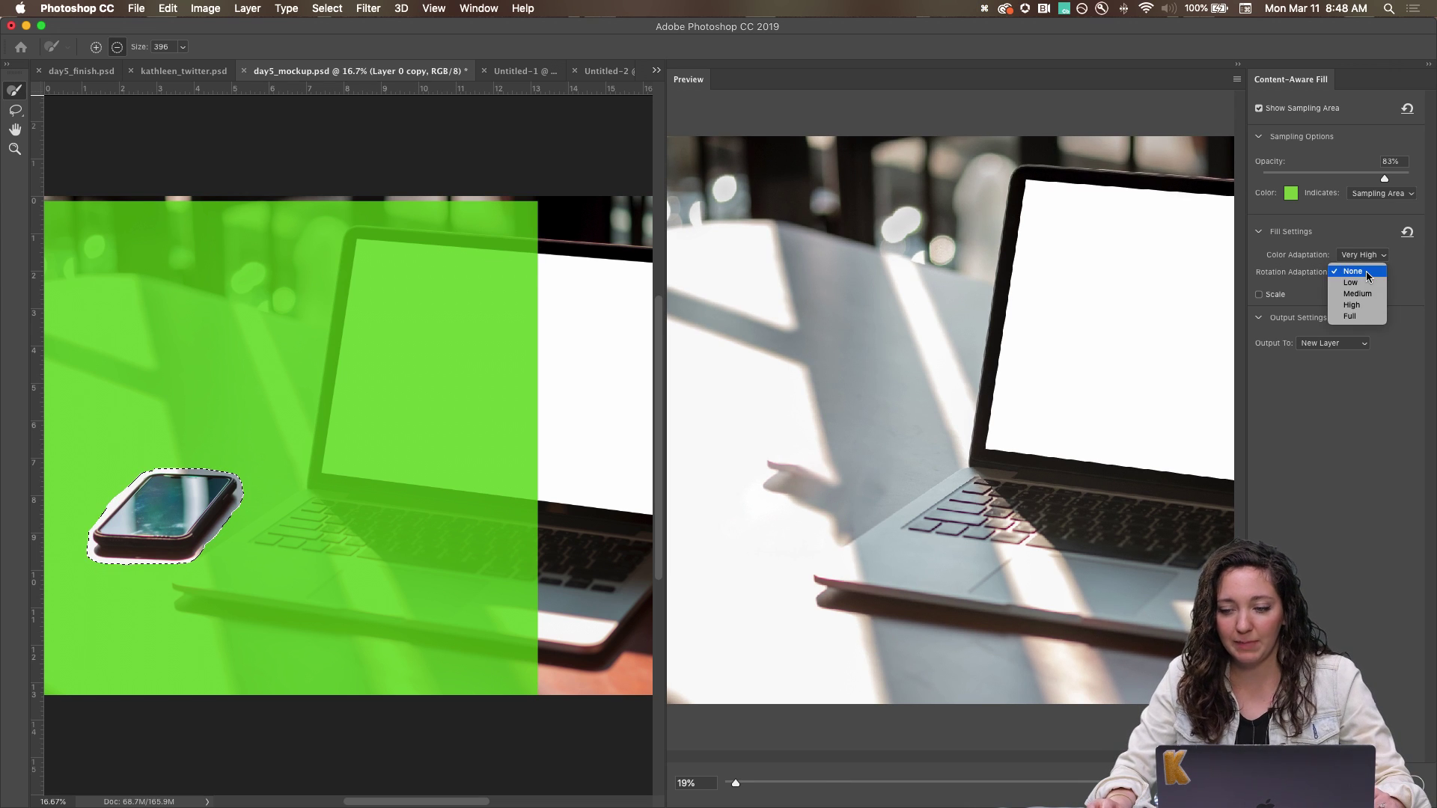
{"action": "left_click", "coordinate": [1356, 317]}
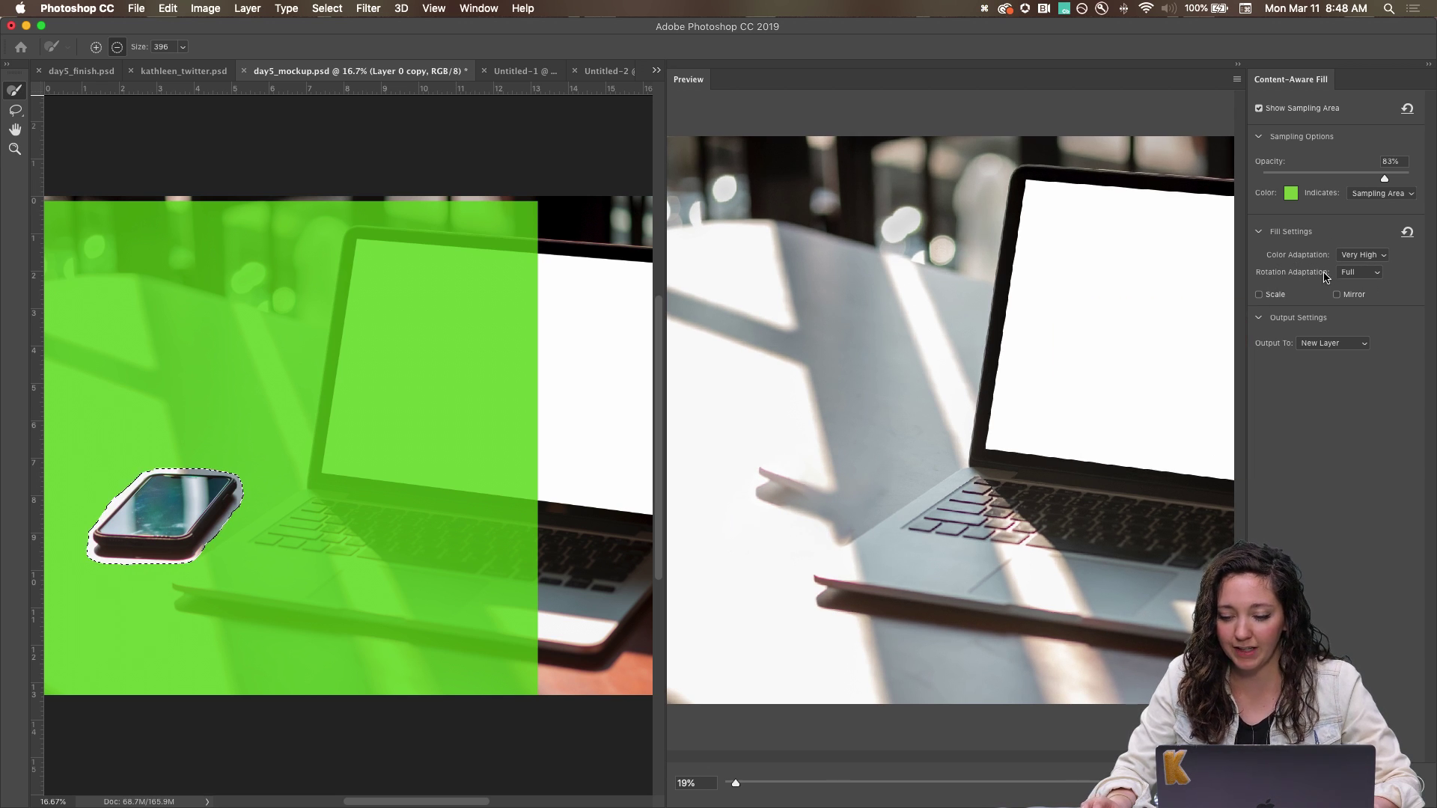
Enable Scale and Mirror for the phone fill, apply it to a new layer and clear the selection.
{"action": "left_click", "coordinate": [1259, 296]}
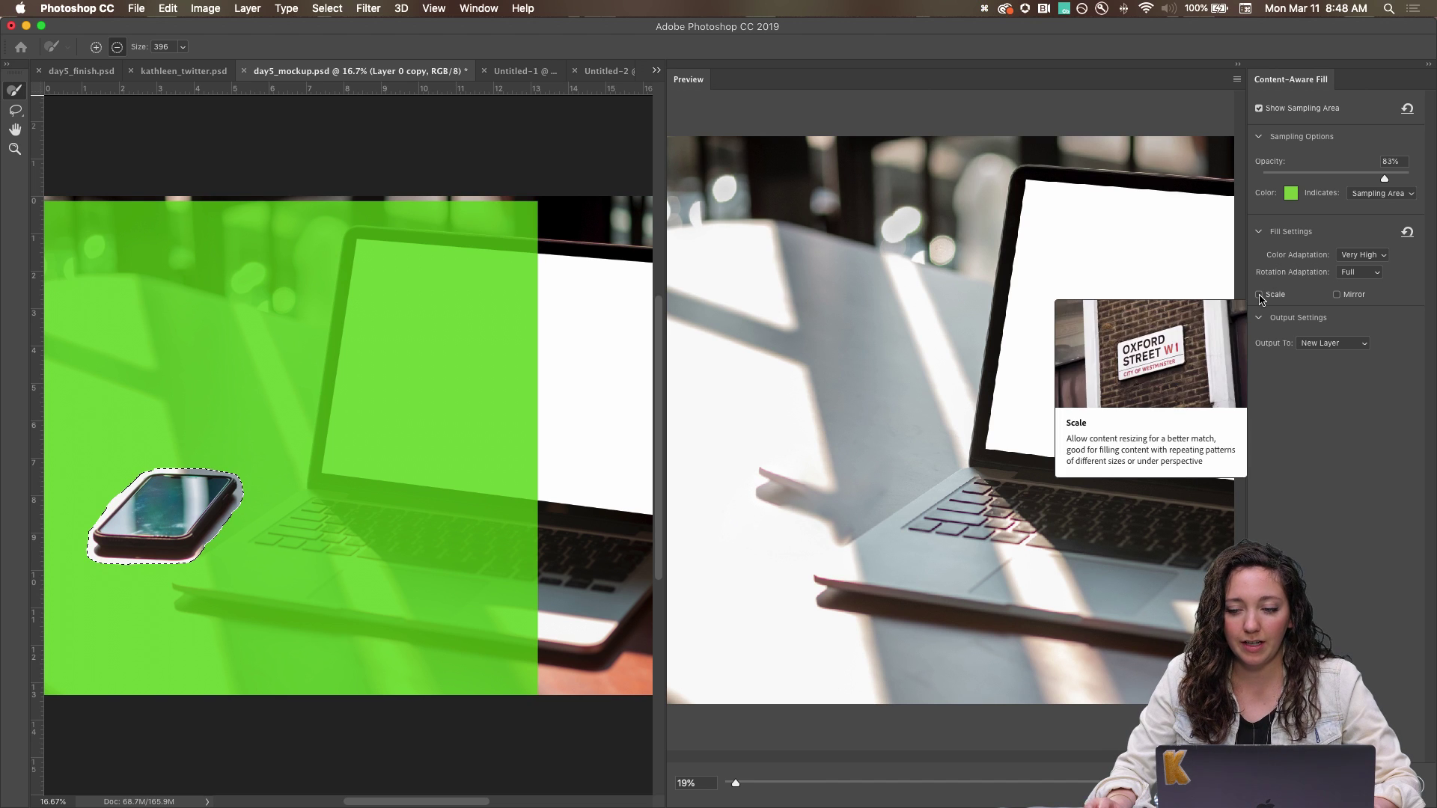
{"action": "left_click", "coordinate": [1346, 297]}
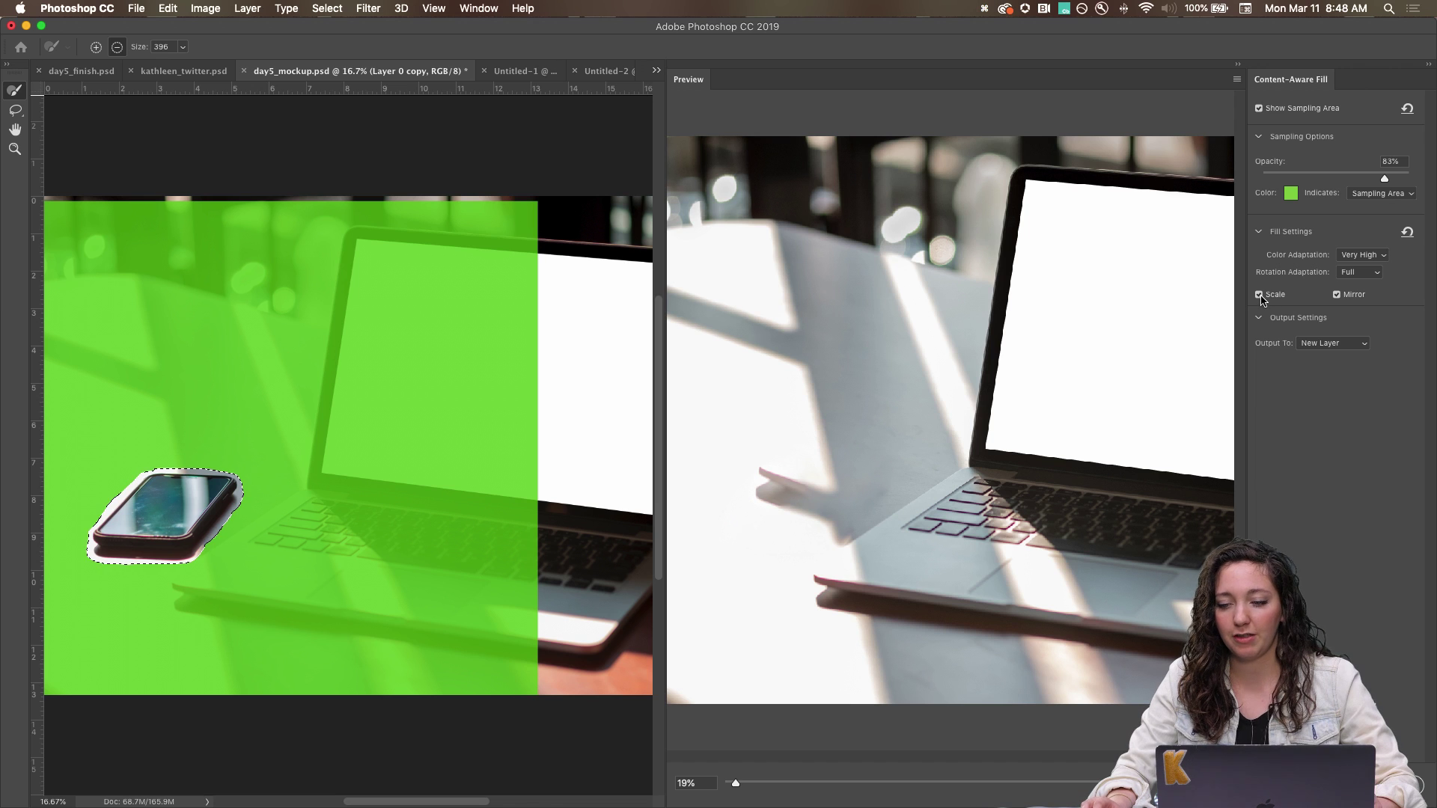
{"action": "mouse_move", "coordinate": [1276, 297]}
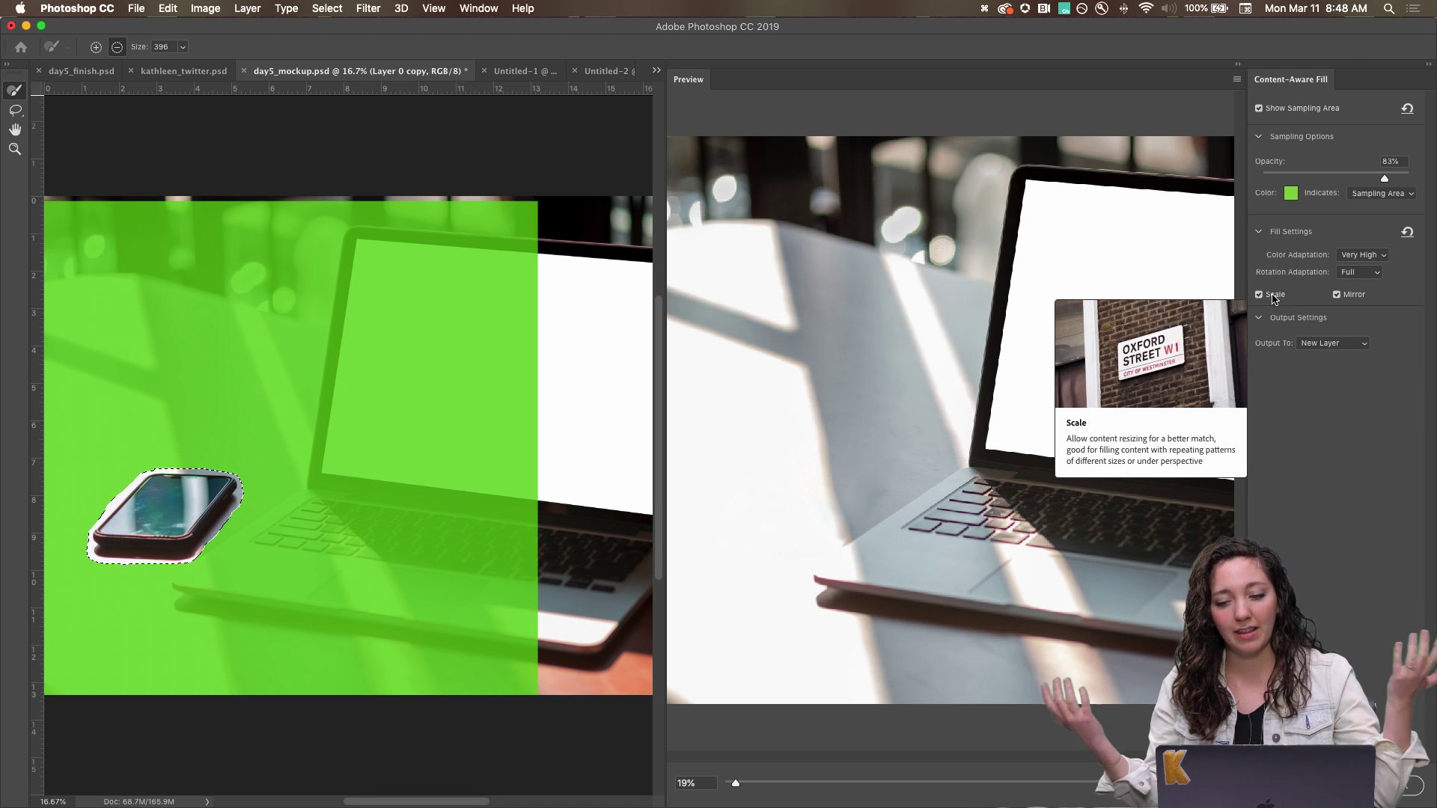
{"action": "mouse_move", "coordinate": [1355, 296]}
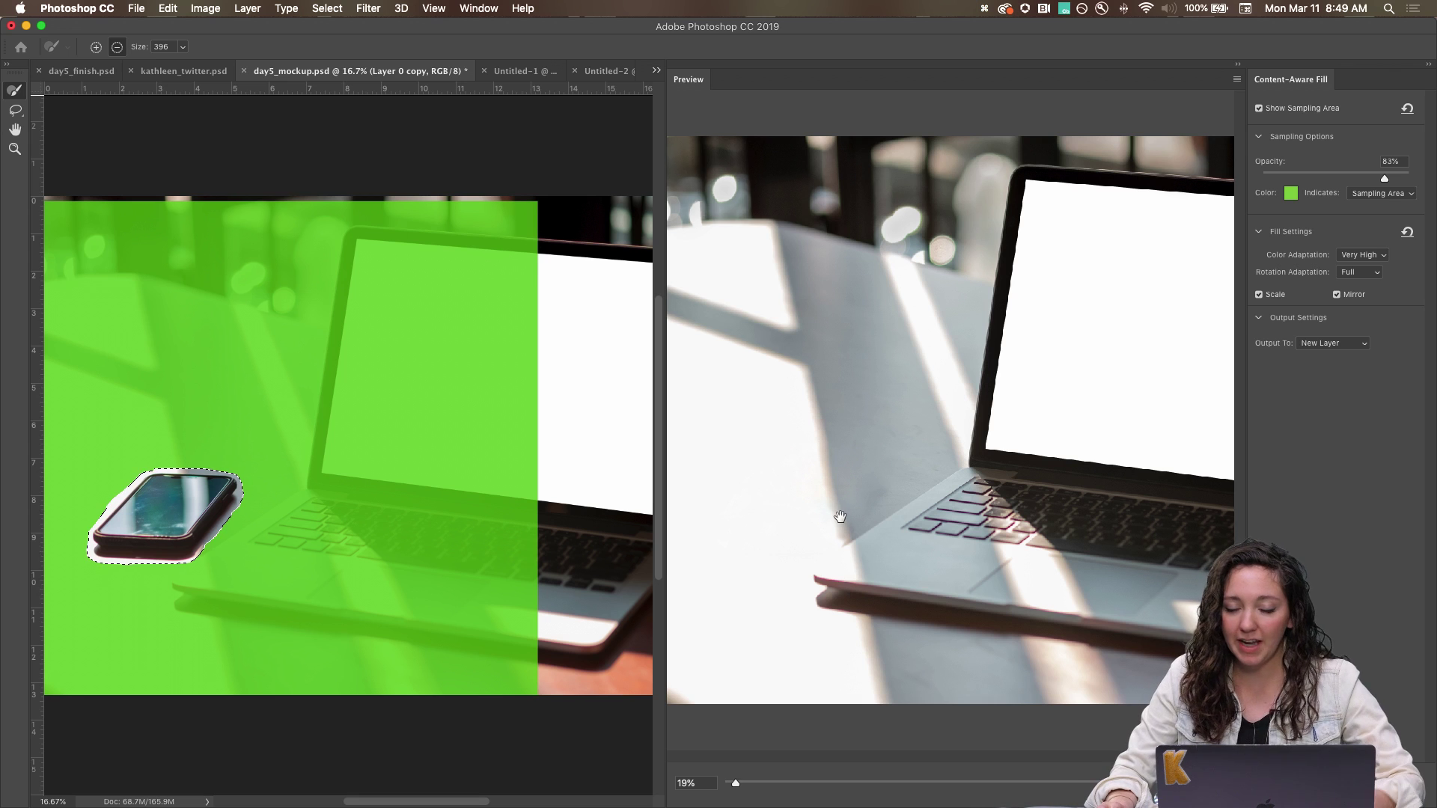
{"action": "left_click", "coordinate": [1398, 790]}
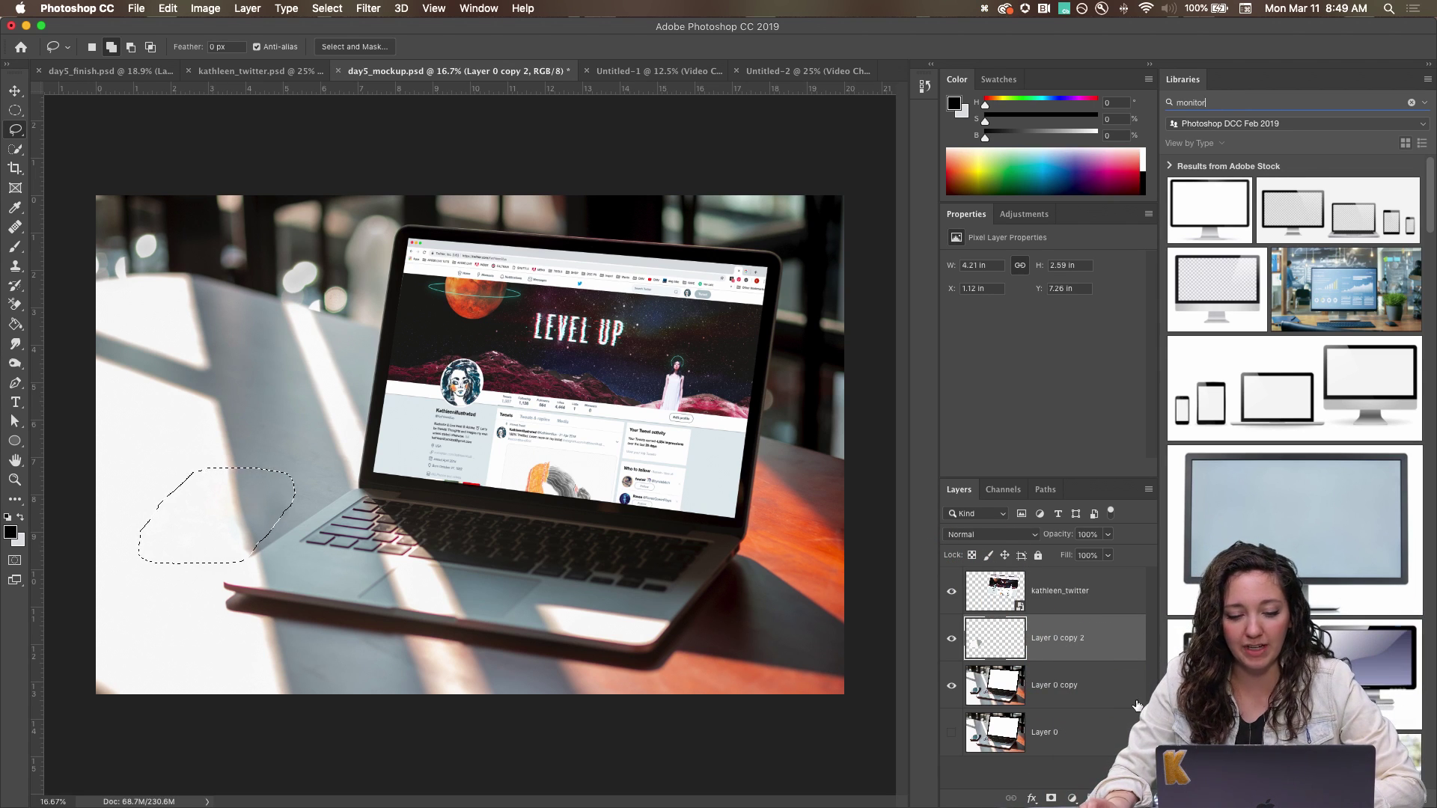
{"action": "key", "text": "super+d"}
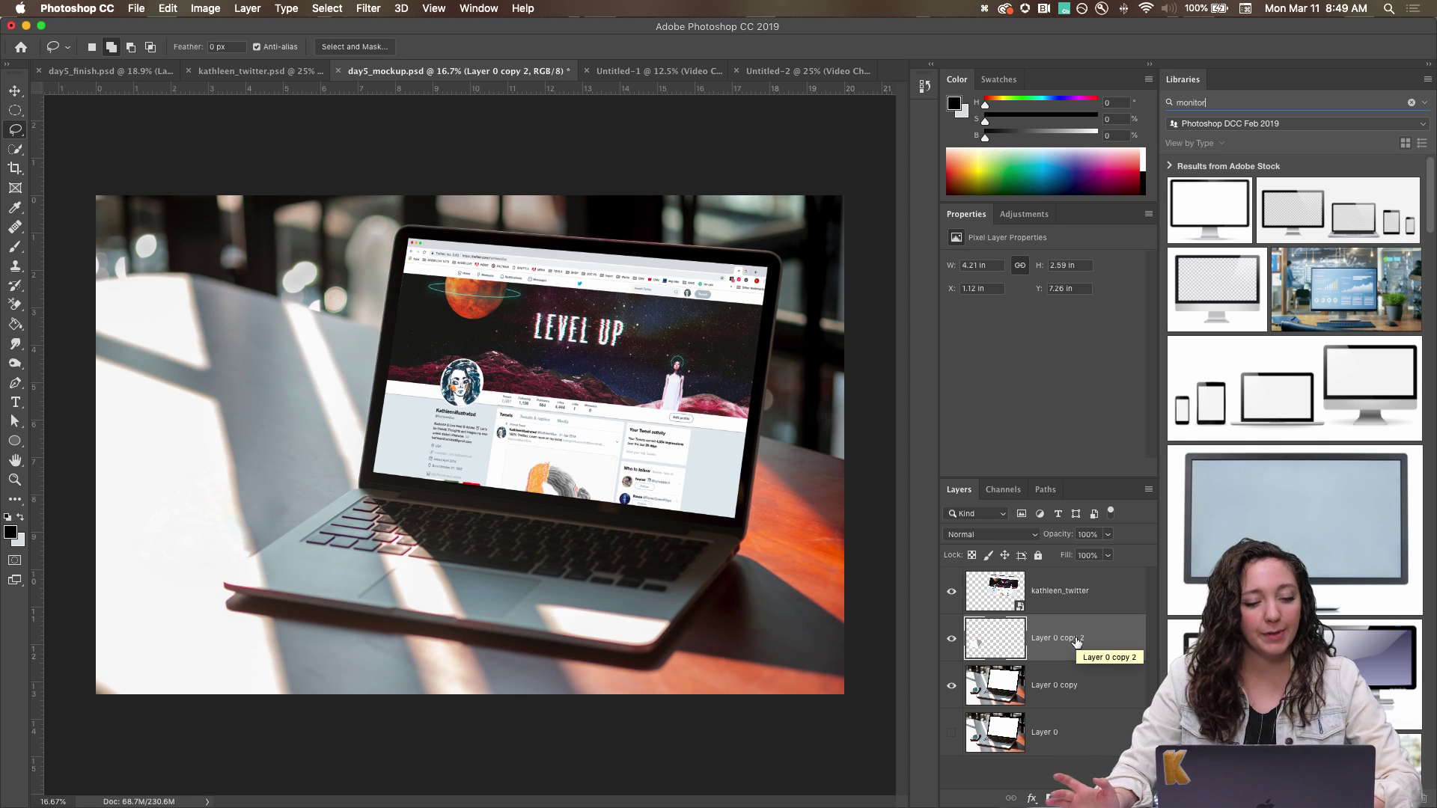
Clone Stamp the filled table area beside the laptop with a 300 px brush, sampling the light-shadow edge to smooth the transition.
{"action": "key", "text": "super+equal"}
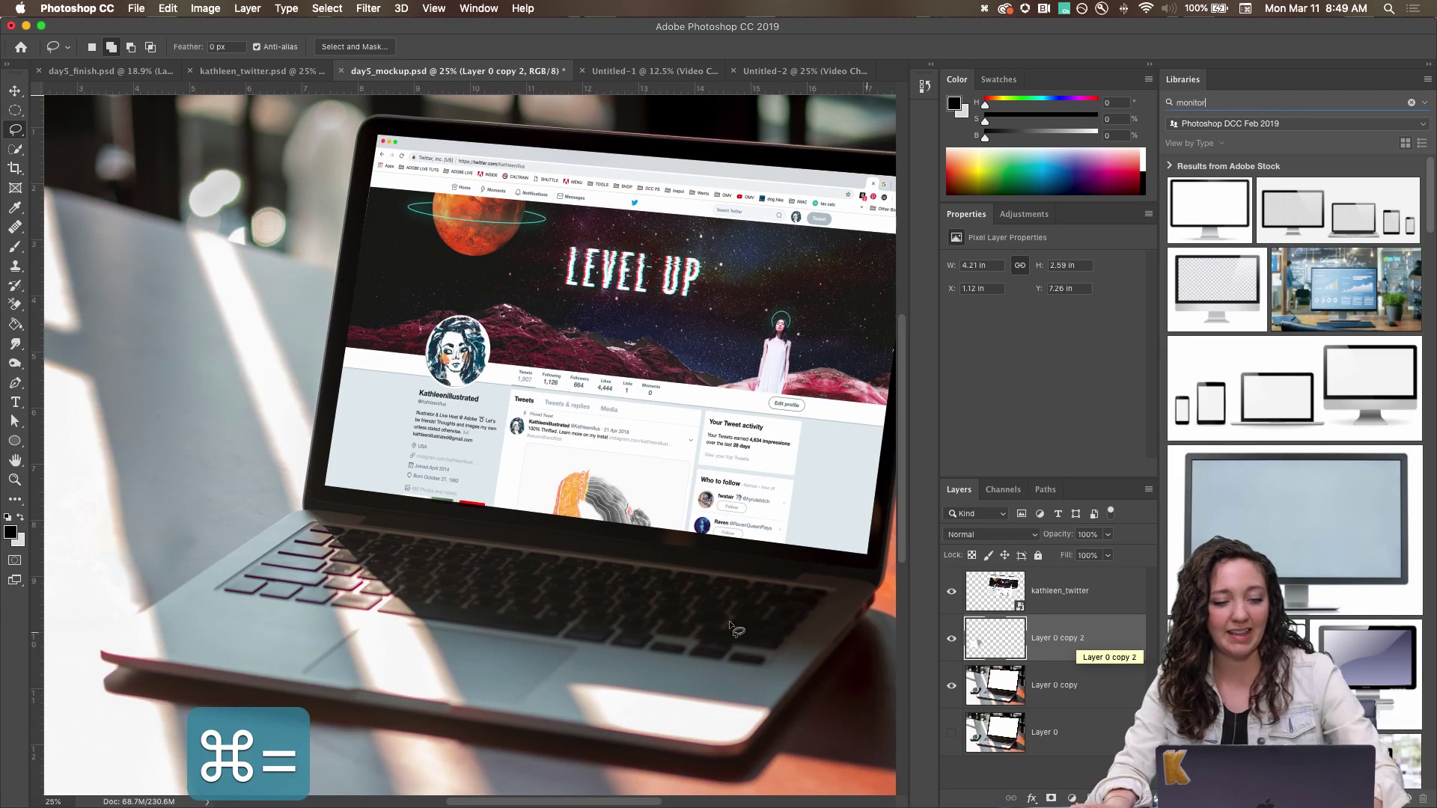
{"action": "left_click_drag", "start_coordinate": [195, 587], "coordinate": [509, 559]}
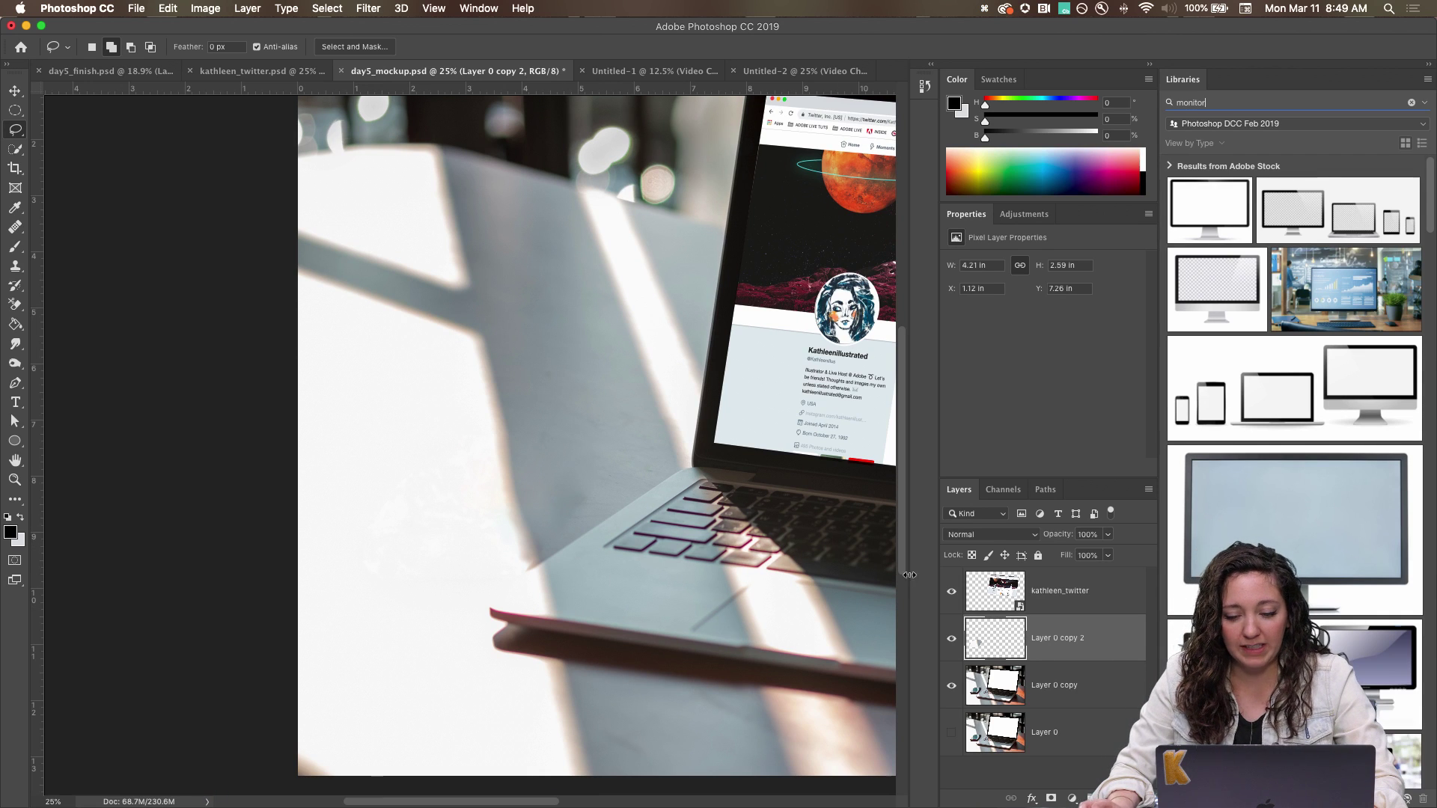
{"action": "left_click", "coordinate": [17, 270]}
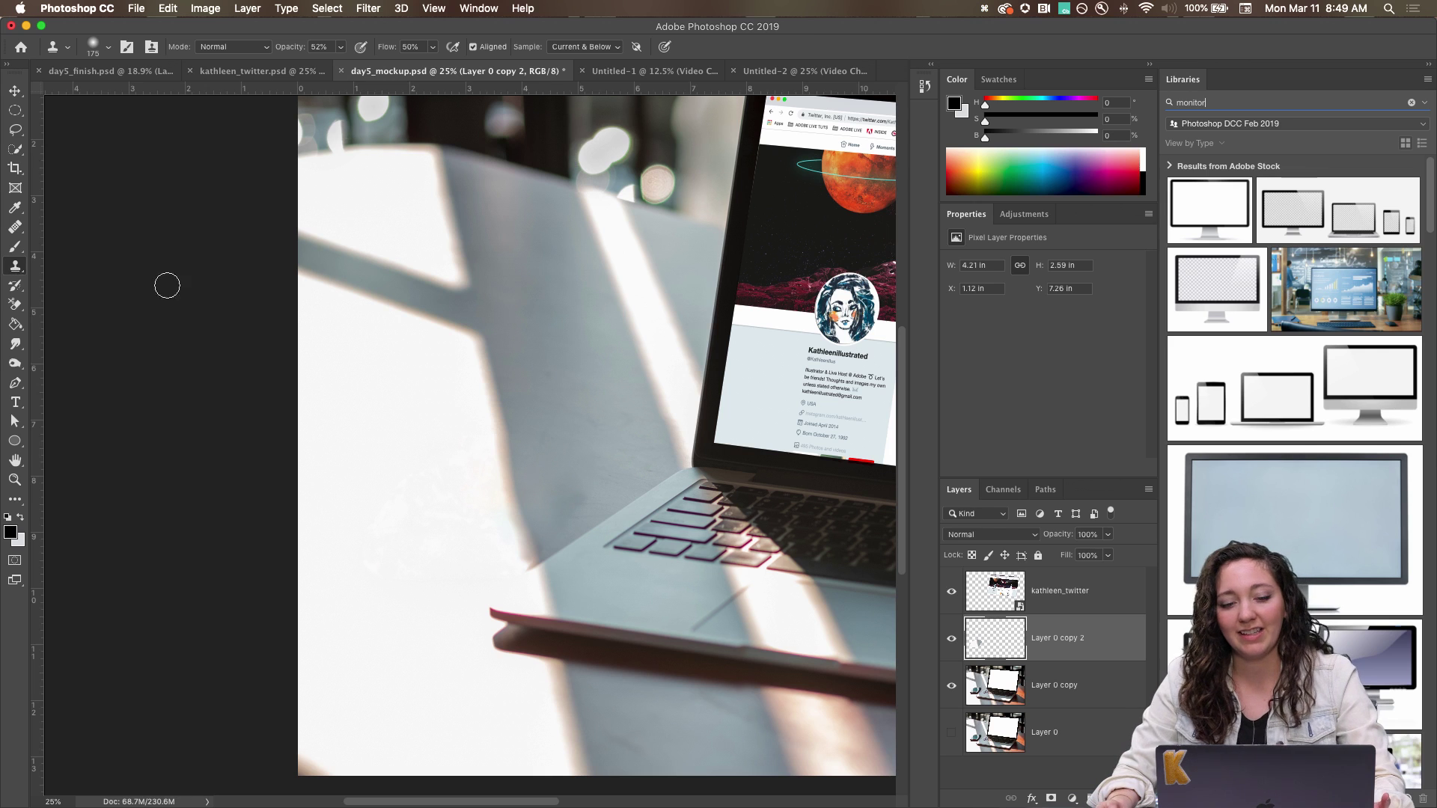
{"action": "key", "text": "bracketright"}
{"action": "key", "text": "bracketright"}
{"action": "key", "text": "bracketright"}
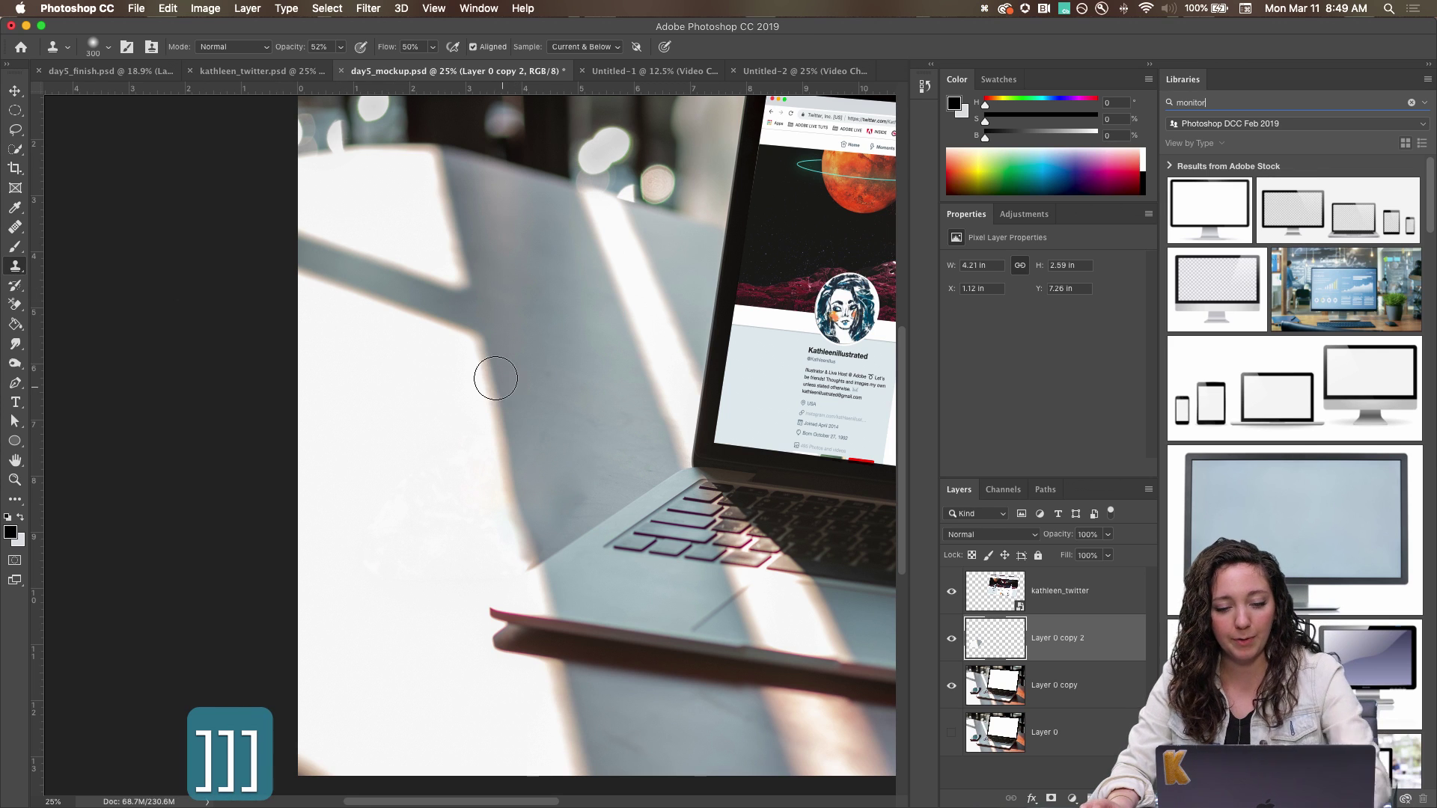
{"action": "left_click", "coordinate": [493, 378], "text": "alt"}
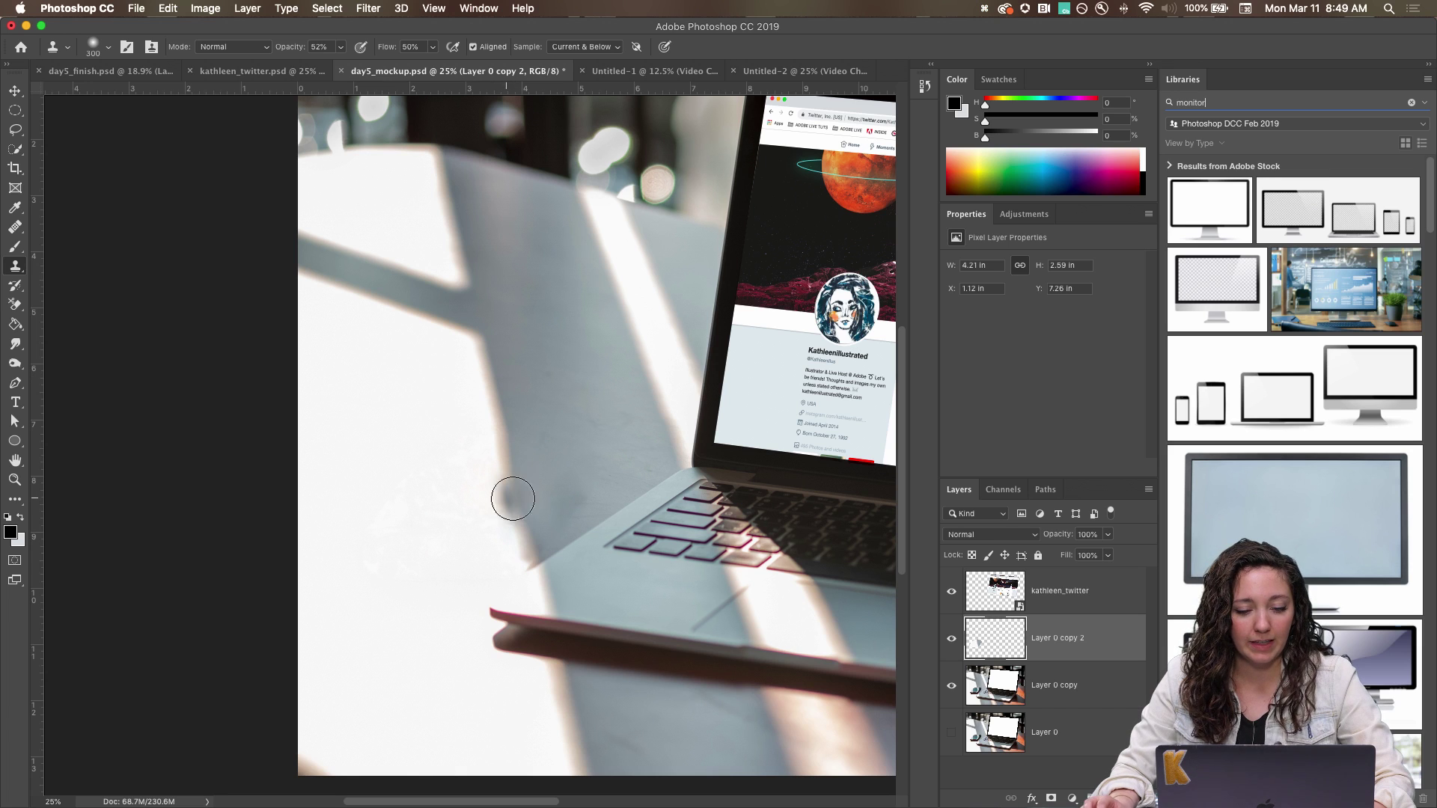
{"action": "mouse_move", "coordinate": [523, 506]}
{"action": "left_mouse_down"}
{"action": "mouse_move", "coordinate": [523, 536]}
{"action": "mouse_move", "coordinate": [520, 504]}
{"action": "left_mouse_up"}
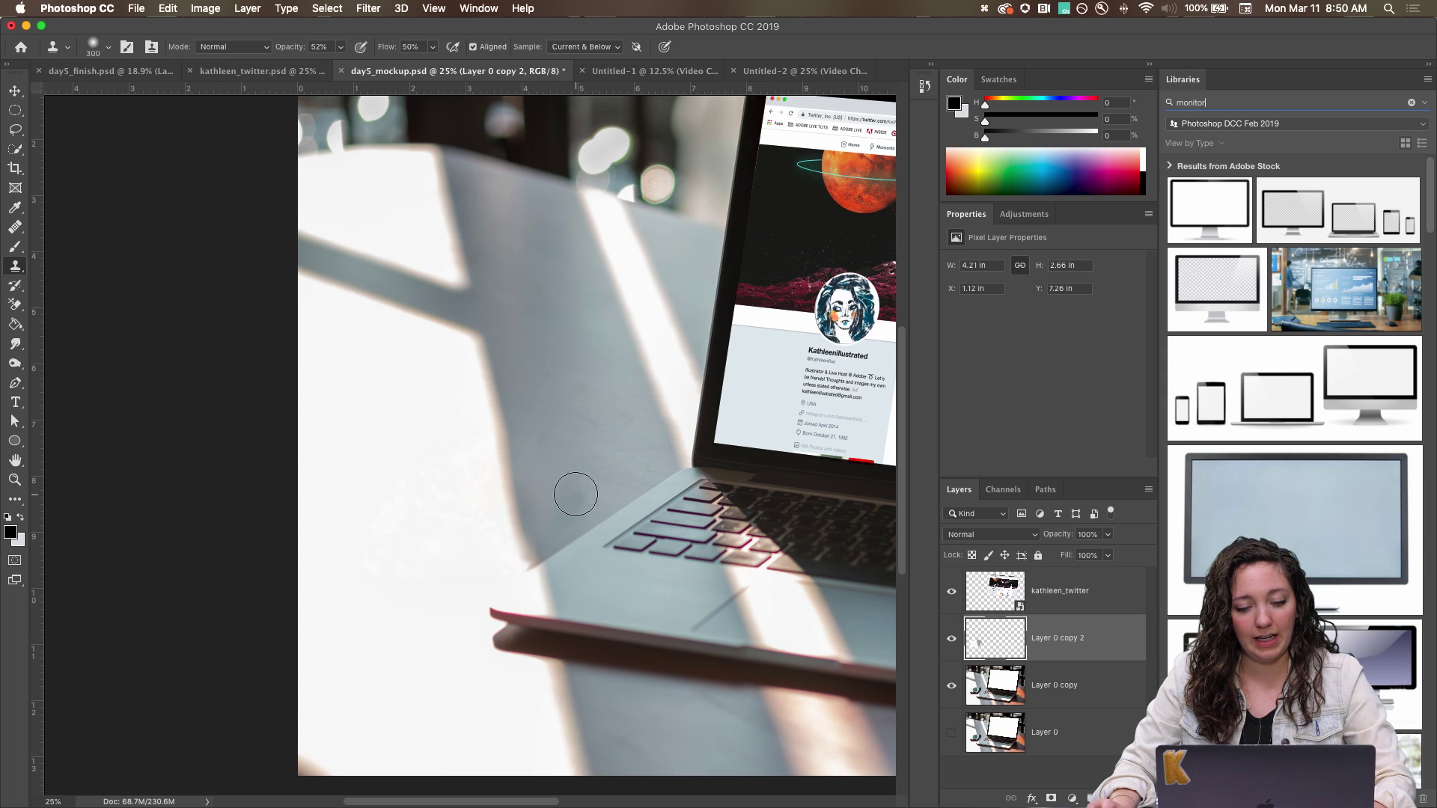
{"action": "mouse_move", "coordinate": [571, 487]}
{"action": "left_mouse_down"}
{"action": "mouse_move", "coordinate": [558, 487]}
{"action": "mouse_move", "coordinate": [679, 440]}
{"action": "mouse_move", "coordinate": [560, 505]}
{"action": "left_mouse_up"}
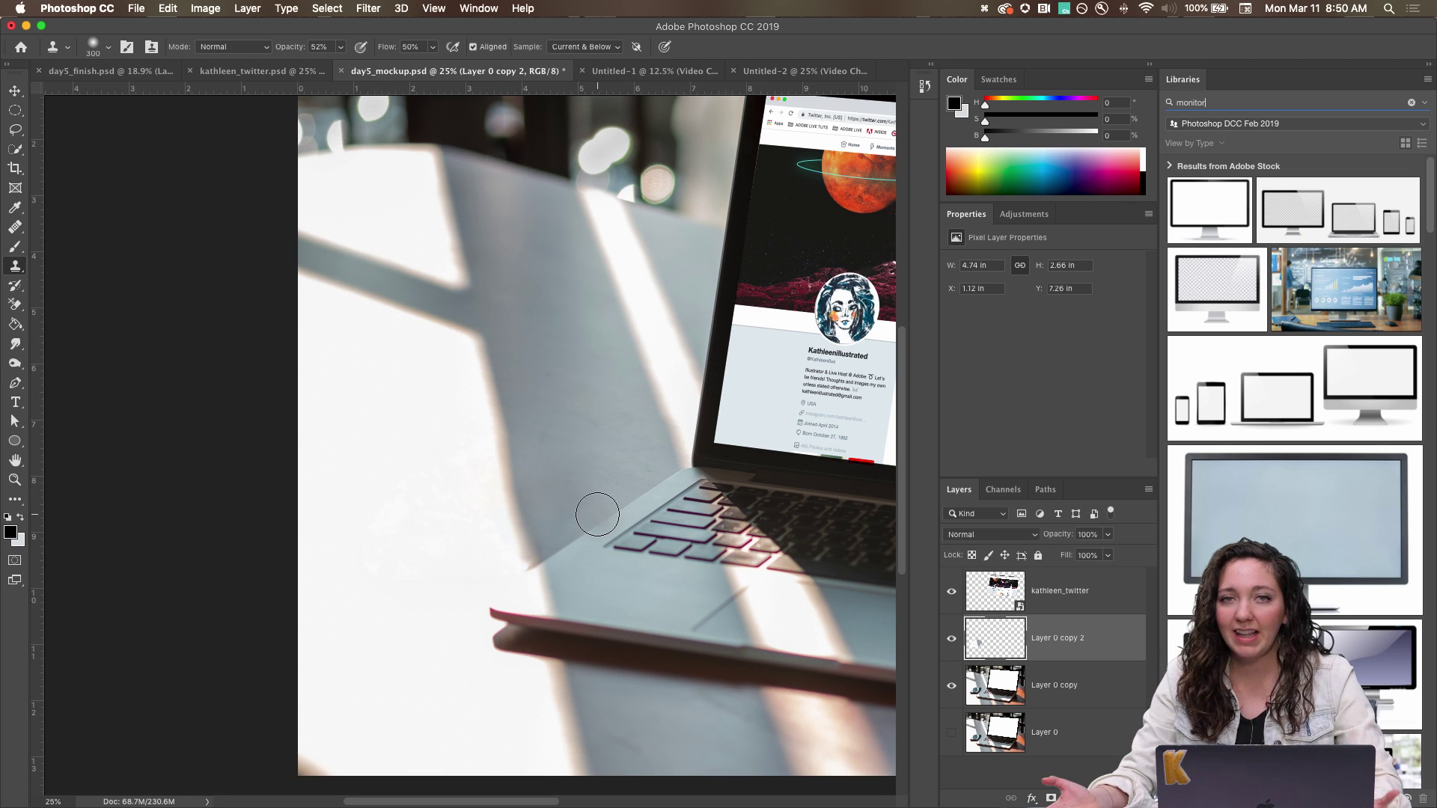
{"action": "key", "text": "super+0"}
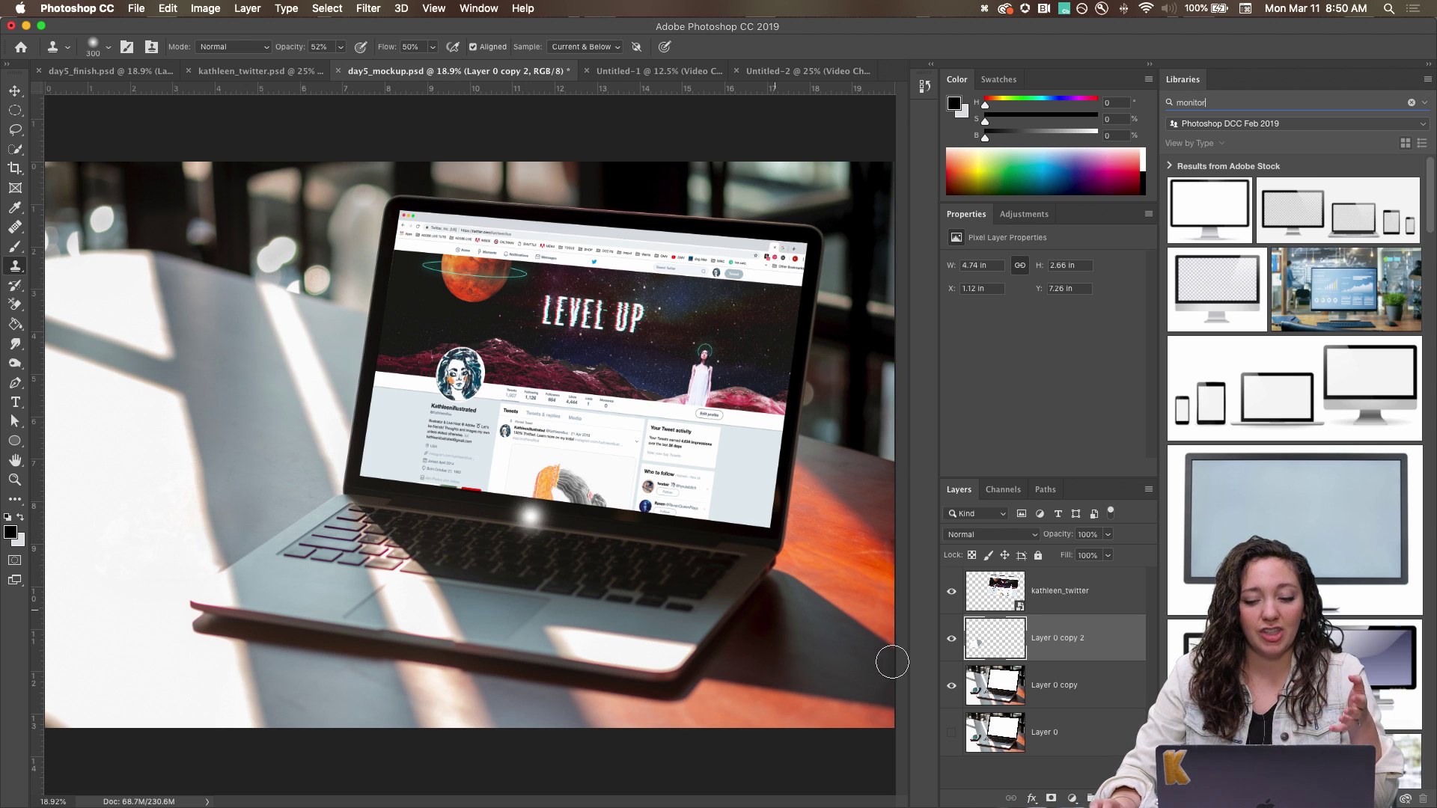
{"action": "key", "text": "super+z"}
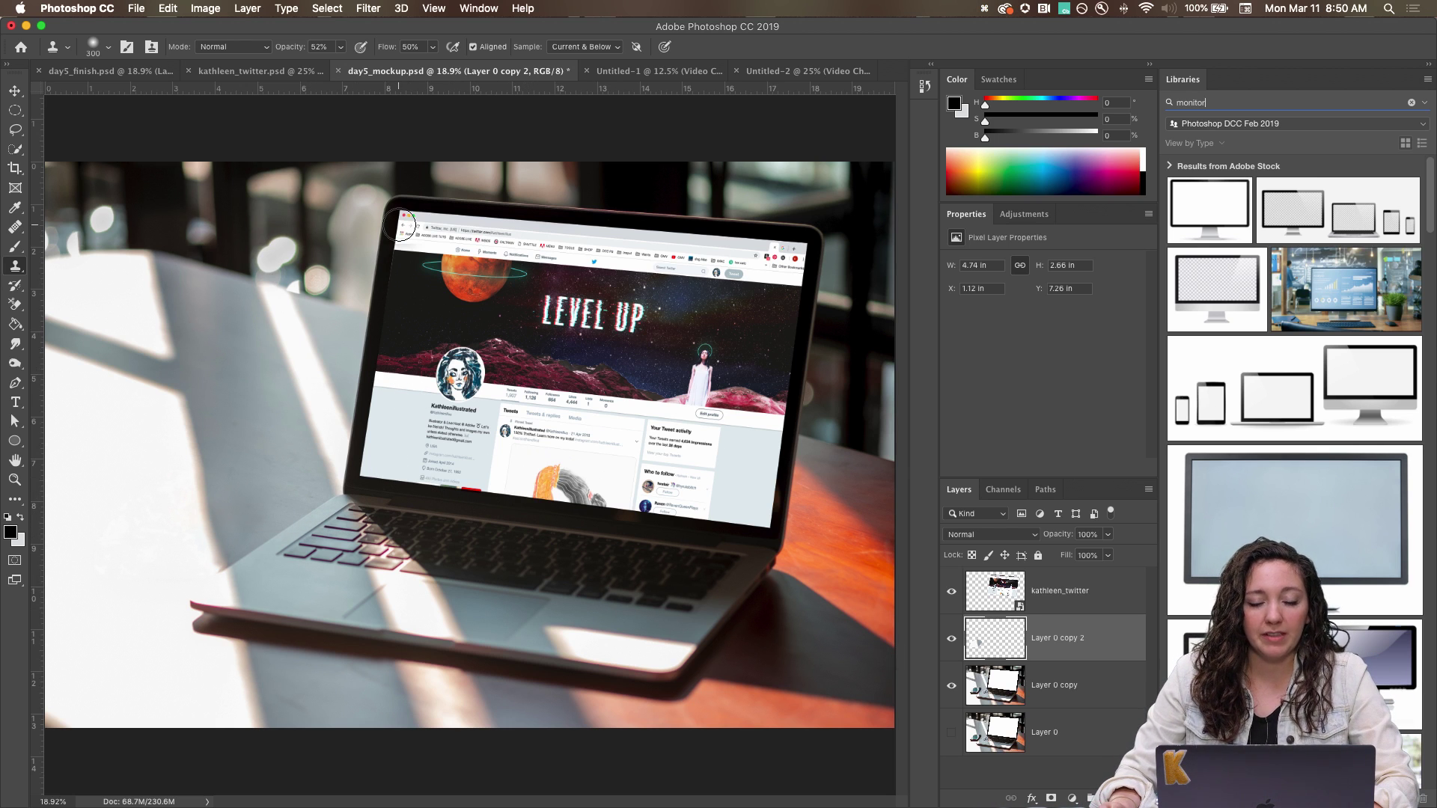
{"action": "left_click", "coordinate": [666, 240]}
{"action": "key", "text": "super+z"}
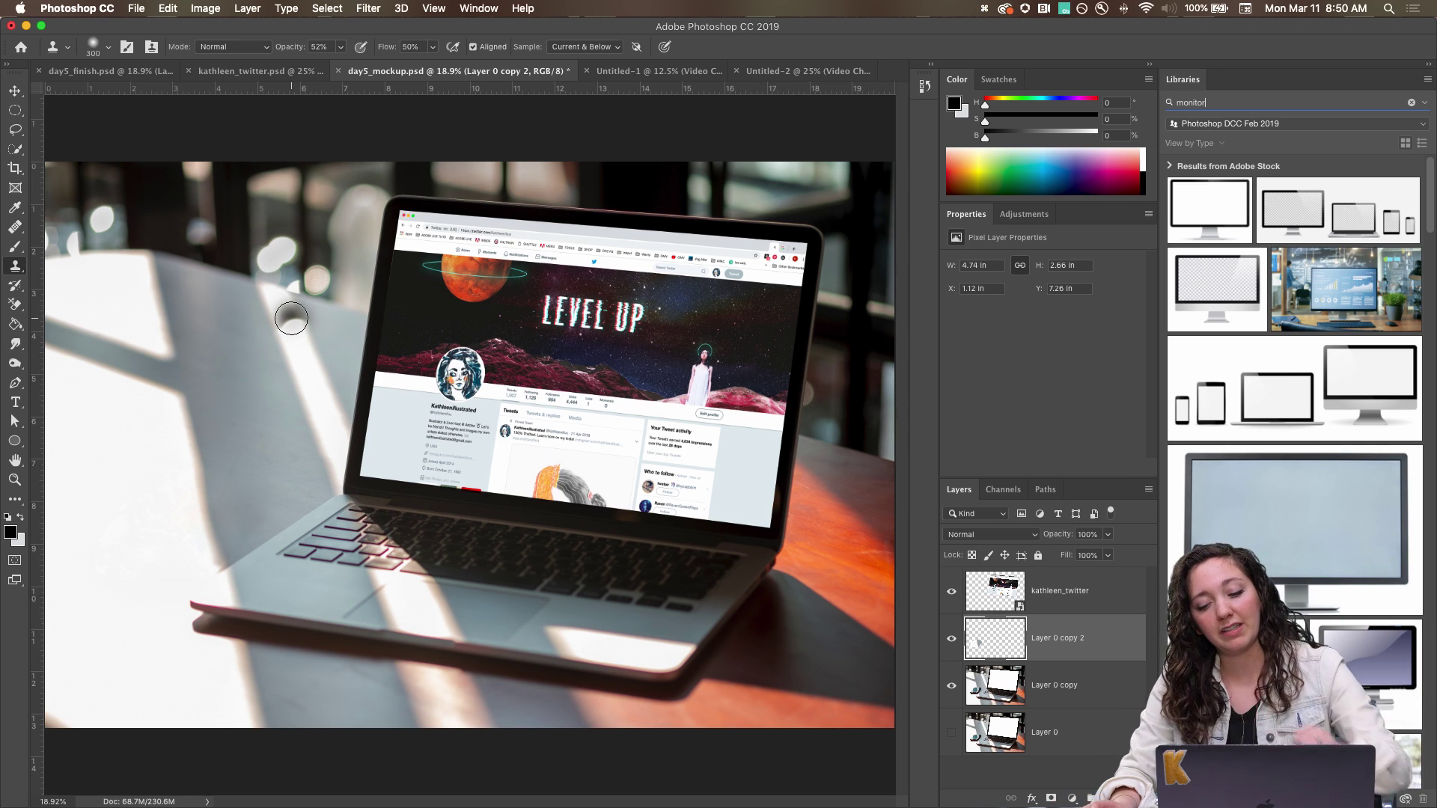
Try to darken the table highlights on Layer 0 copy with the Burn tool, and undo the strokes.
{"action": "left_click", "coordinate": [1023, 689]}
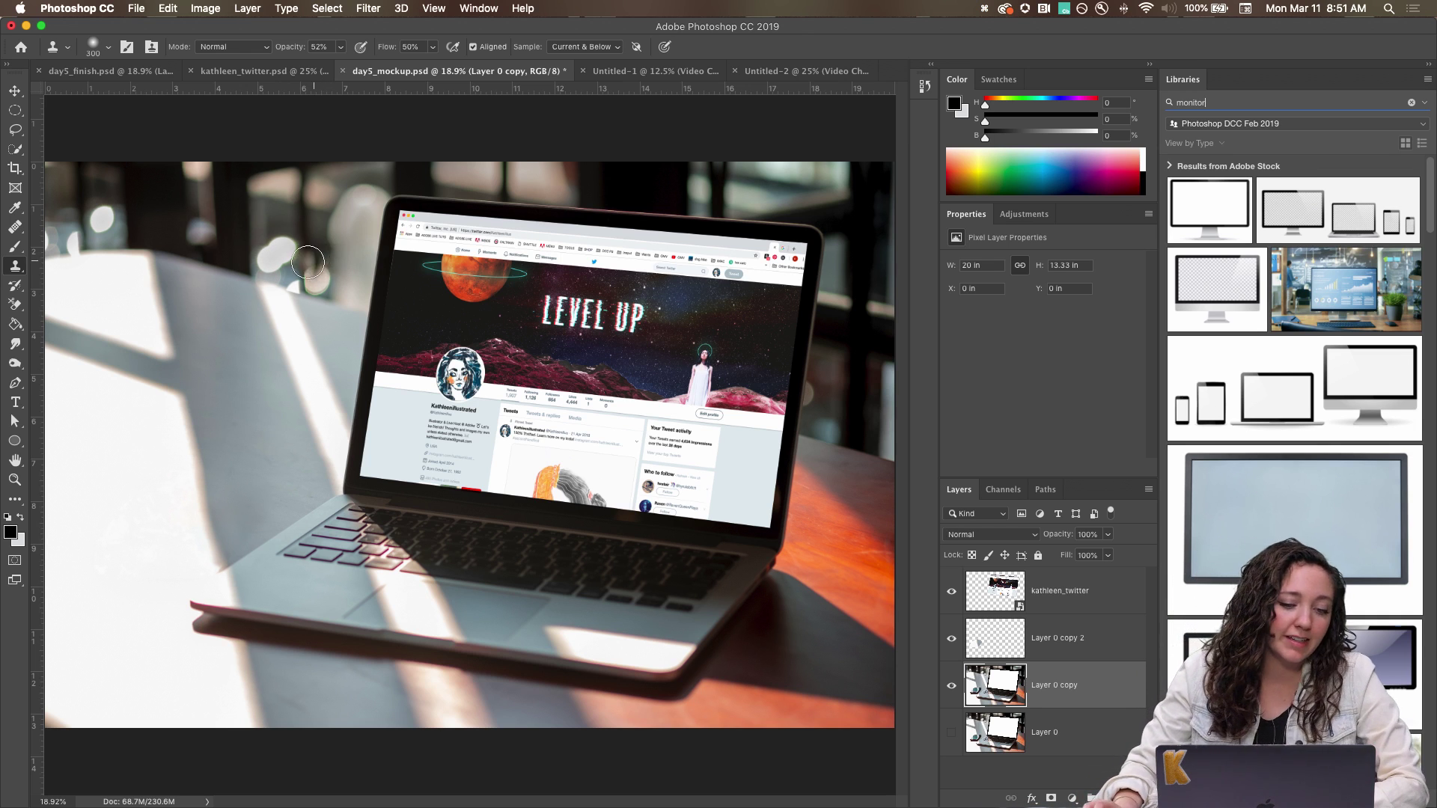
{"action": "left_click", "coordinate": [14, 362]}
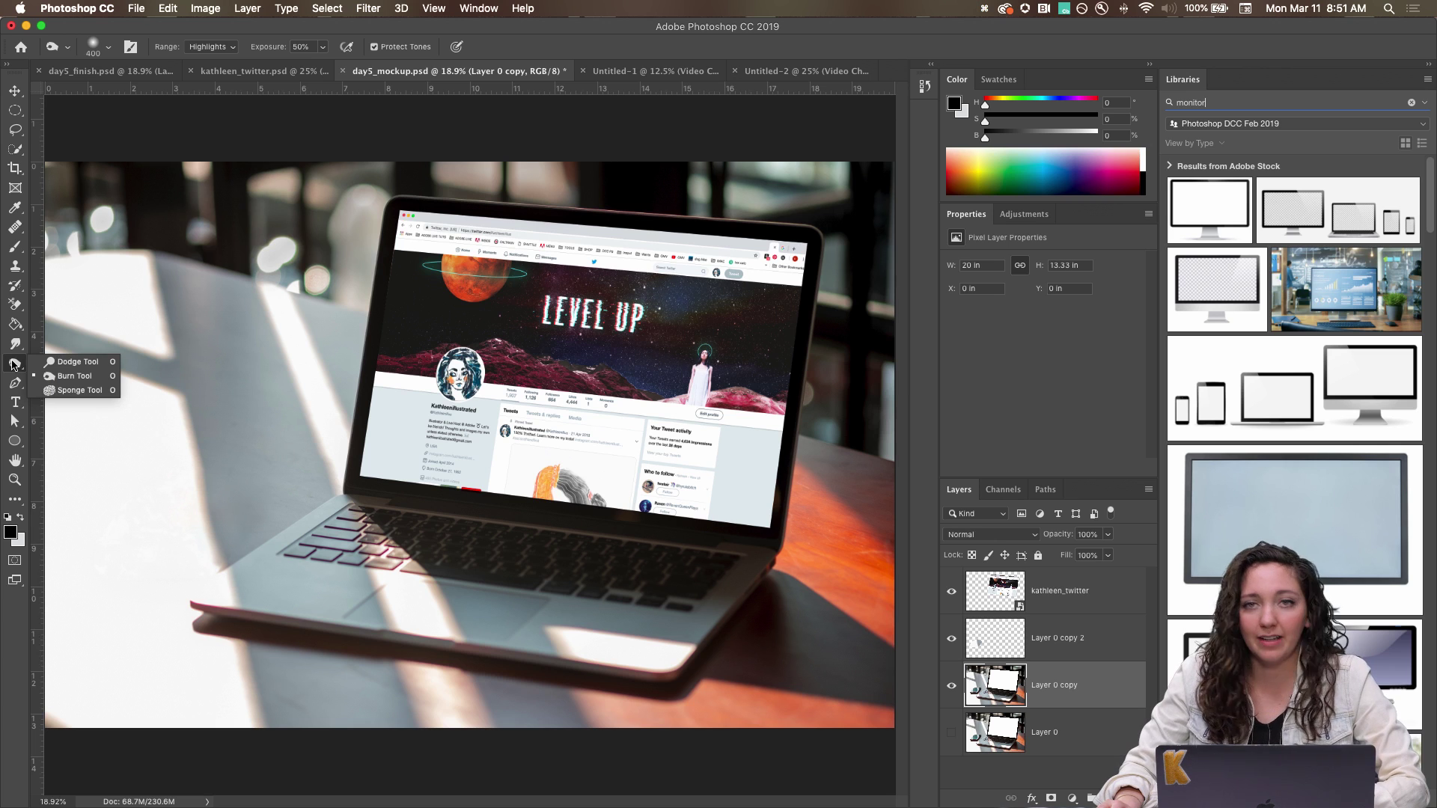
{"action": "left_click", "coordinate": [65, 376]}
{"action": "mouse_move", "coordinate": [146, 342]}
{"action": "left_mouse_down"}
{"action": "mouse_move", "coordinate": [151, 401]}
{"action": "mouse_move", "coordinate": [112, 529]}
{"action": "mouse_move", "coordinate": [54, 551]}
{"action": "mouse_move", "coordinate": [132, 363]}
{"action": "mouse_move", "coordinate": [224, 269]}
{"action": "left_mouse_up"}
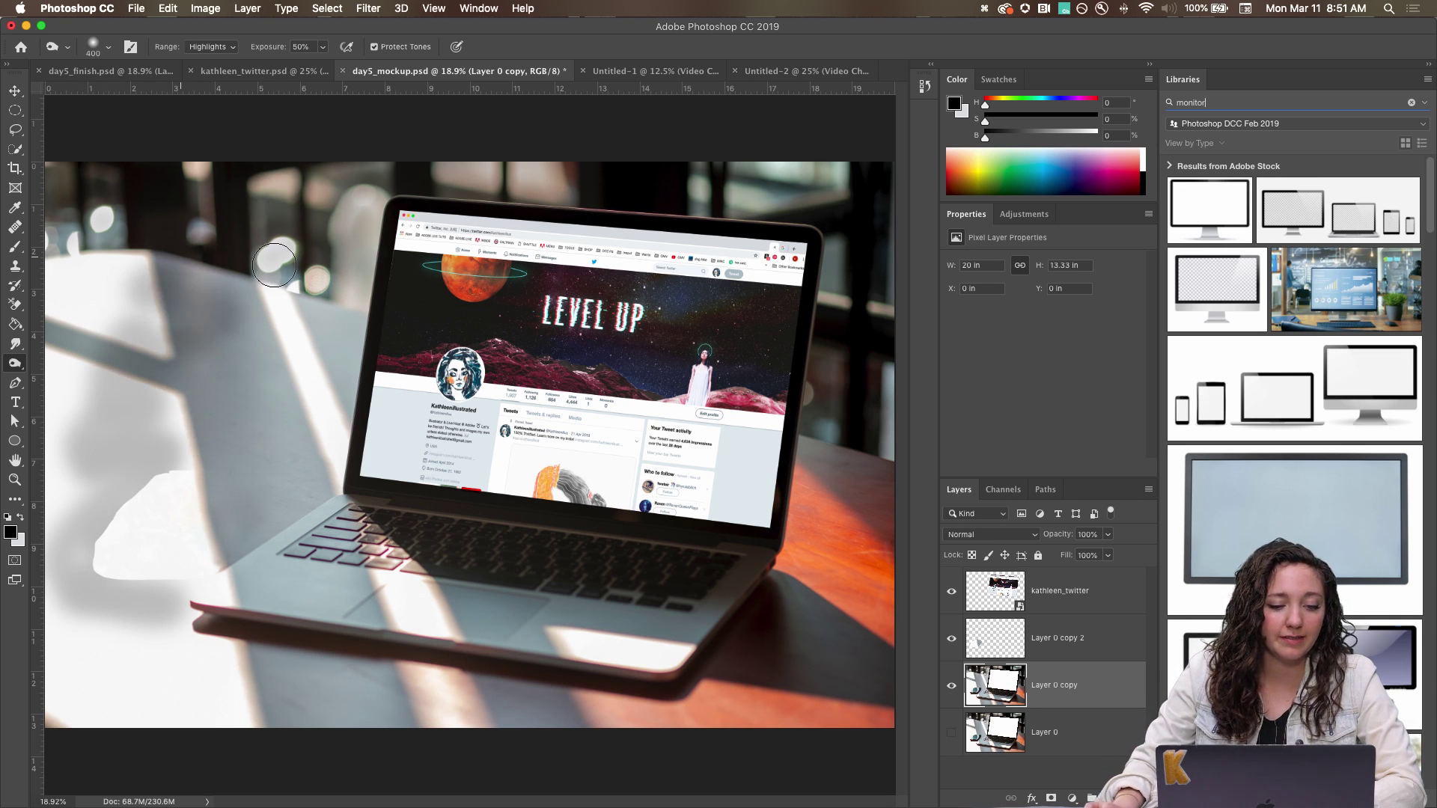
{"action": "key", "text": "super+z"}
Try the Dodge tool on the shadowed table area, undo the stroke and enlarge the brush to 500 px.
{"action": "right_click", "coordinate": [16, 367]}
{"action": "left_click", "coordinate": [66, 360]}
{"action": "mouse_move", "coordinate": [143, 345]}
{"action": "left_mouse_down"}
{"action": "mouse_move", "coordinate": [169, 358]}
{"action": "mouse_move", "coordinate": [212, 455]}
{"action": "mouse_move", "coordinate": [222, 542]}
{"action": "mouse_move", "coordinate": [269, 552]}
{"action": "mouse_move", "coordinate": [247, 415]}
{"action": "mouse_move", "coordinate": [171, 332]}
{"action": "left_mouse_up"}
{"action": "key", "text": "super+z"}
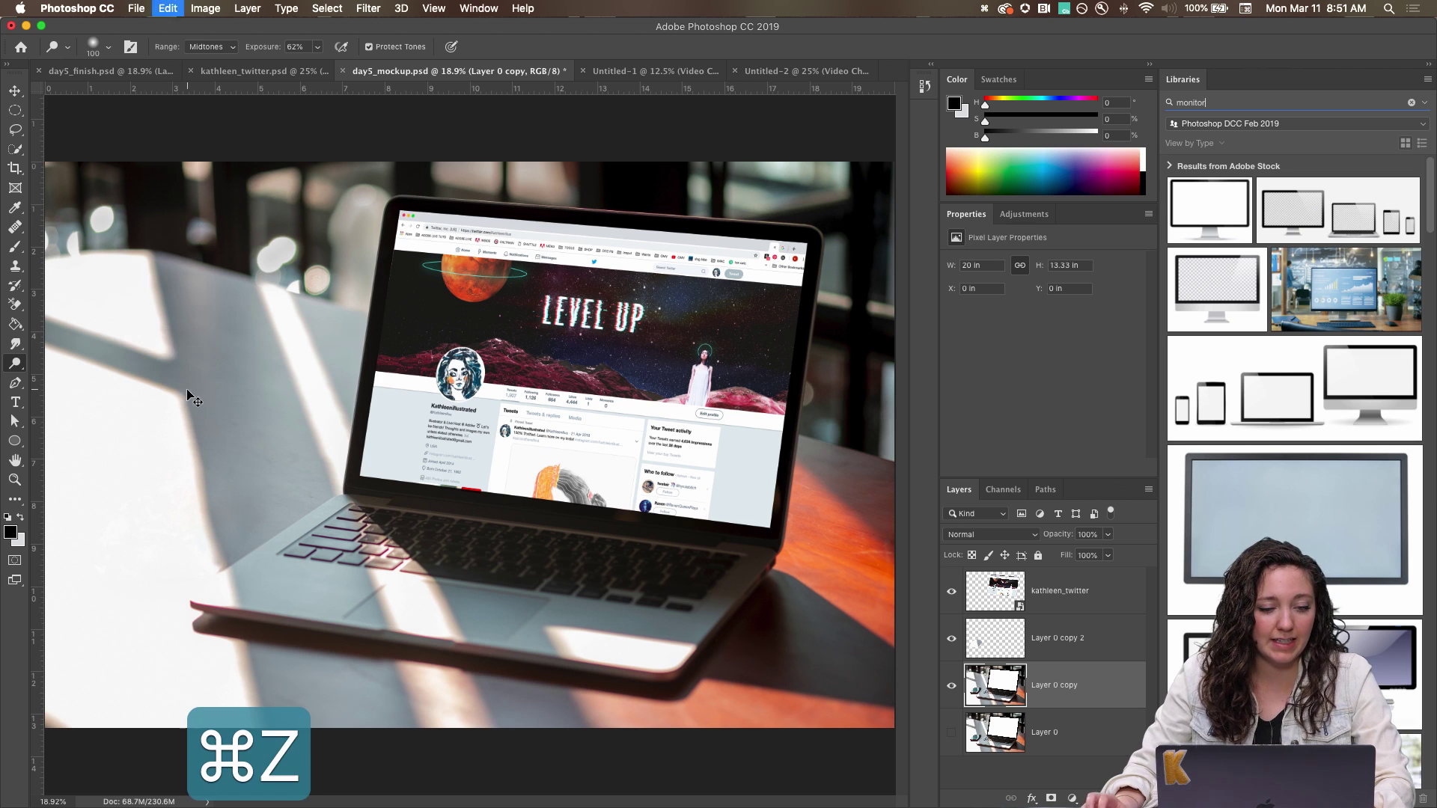
{"action": "key", "text": "bracketright"}
{"action": "key", "text": "bracketright"}
{"action": "key", "text": "bracketright"}
{"action": "key", "text": "bracketright"}
{"action": "key", "text": "bracketright"}
{"action": "key", "text": "bracketright"}
{"action": "key", "text": "bracketright"}
{"action": "key", "text": "bracketright"}
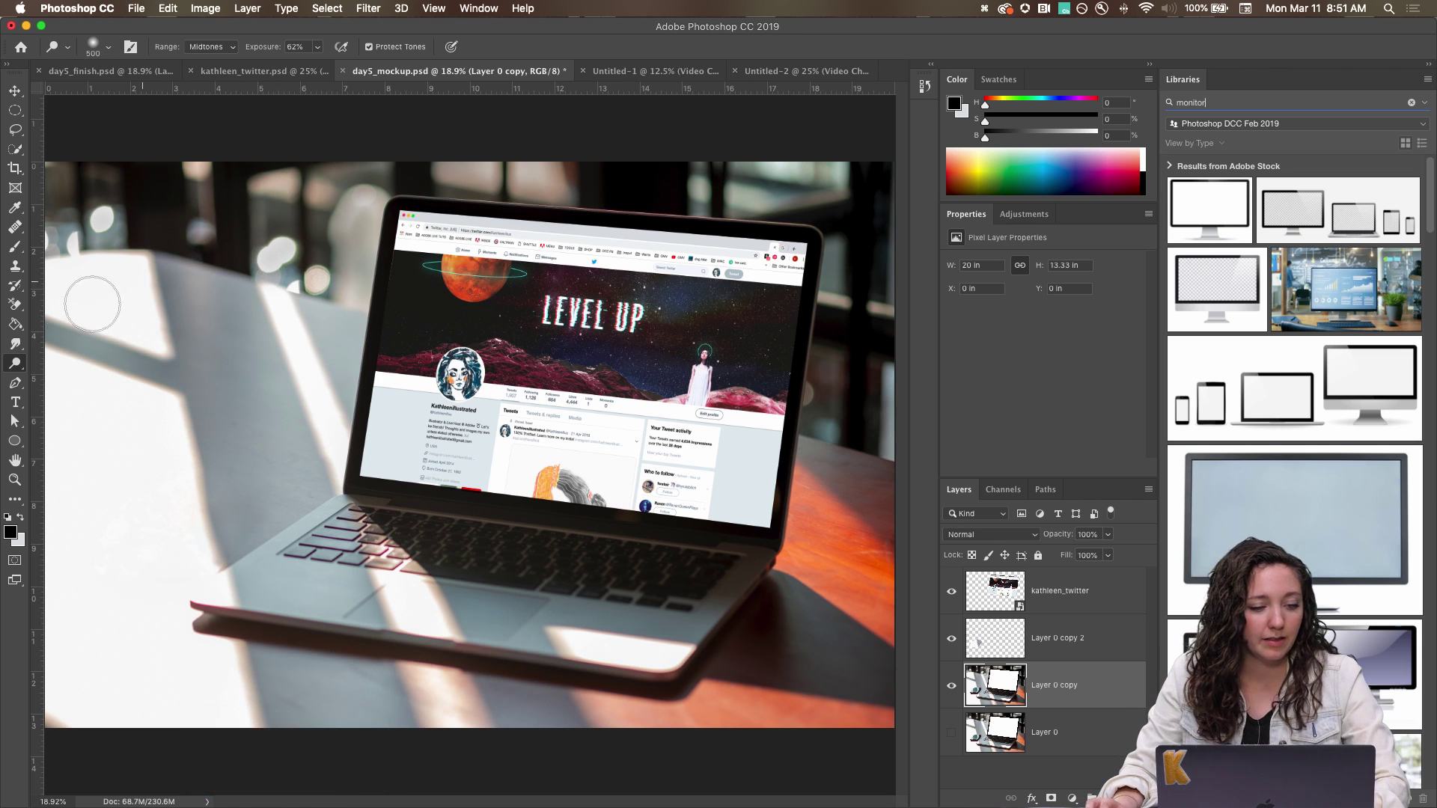
Try the Burn tool on the table with the range at Highlights and 23% exposure, and undo the strokes.
{"action": "left_click_drag", "start_coordinate": [21, 364], "coordinate": [75, 375]}
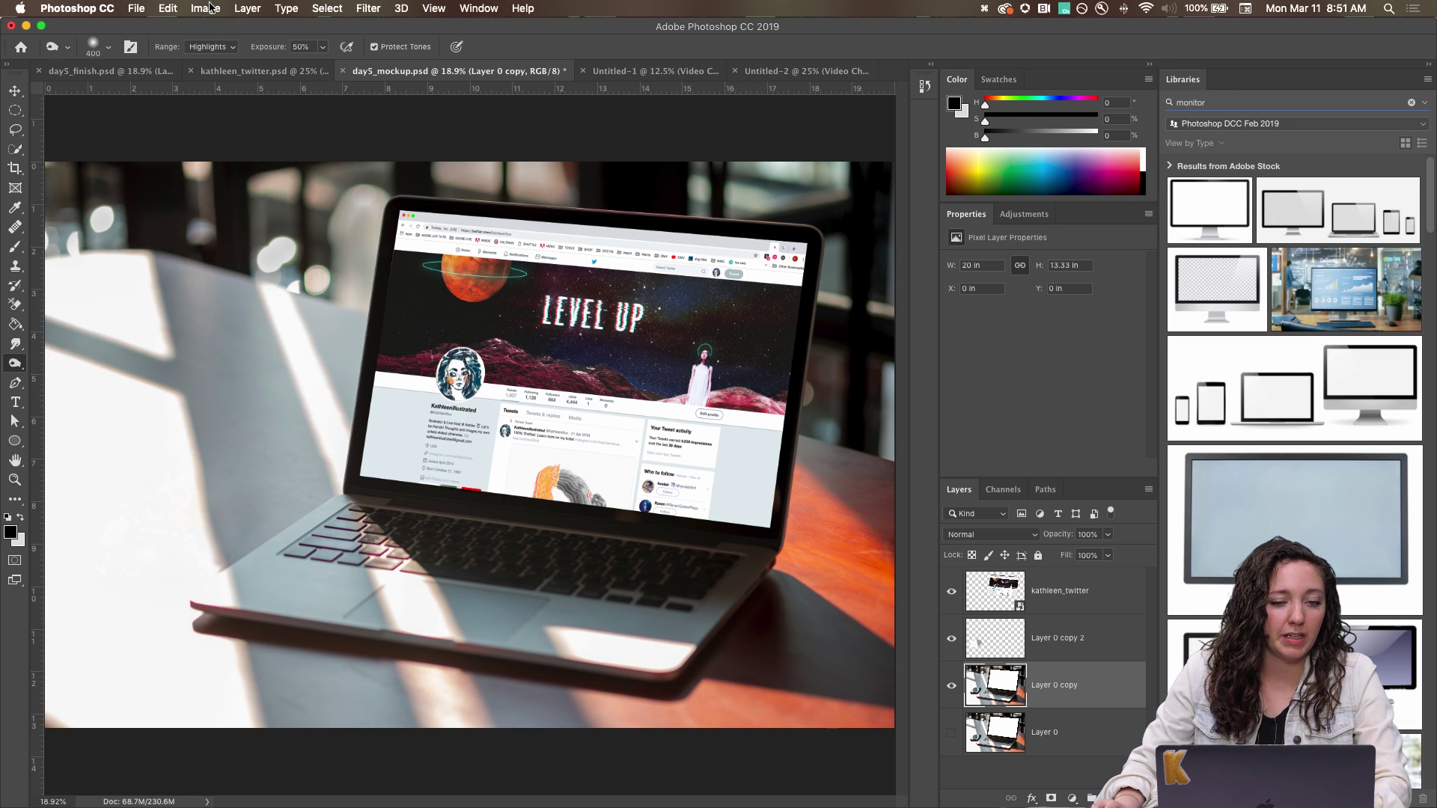
{"action": "left_click", "coordinate": [213, 47]}
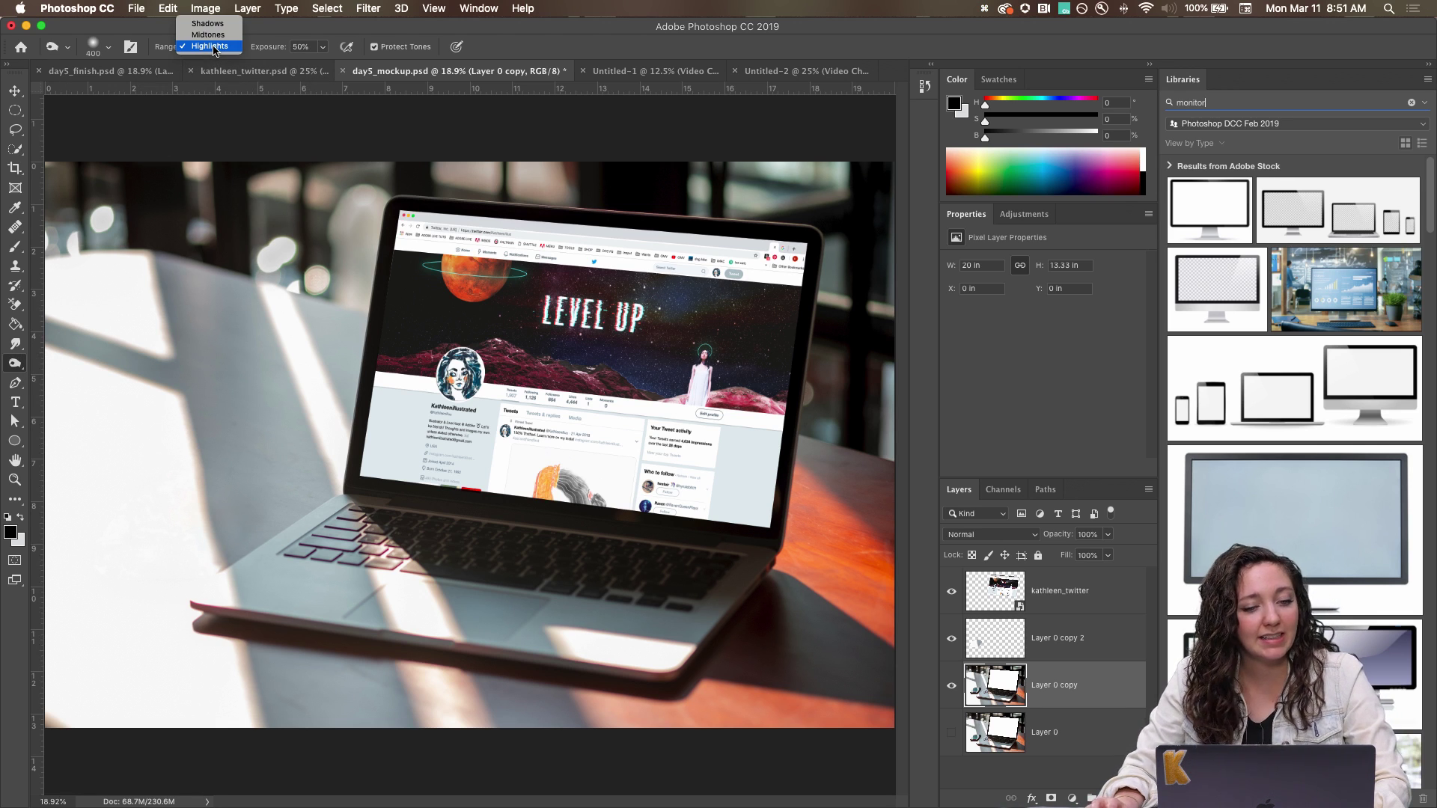
{"action": "left_click", "coordinate": [213, 46]}
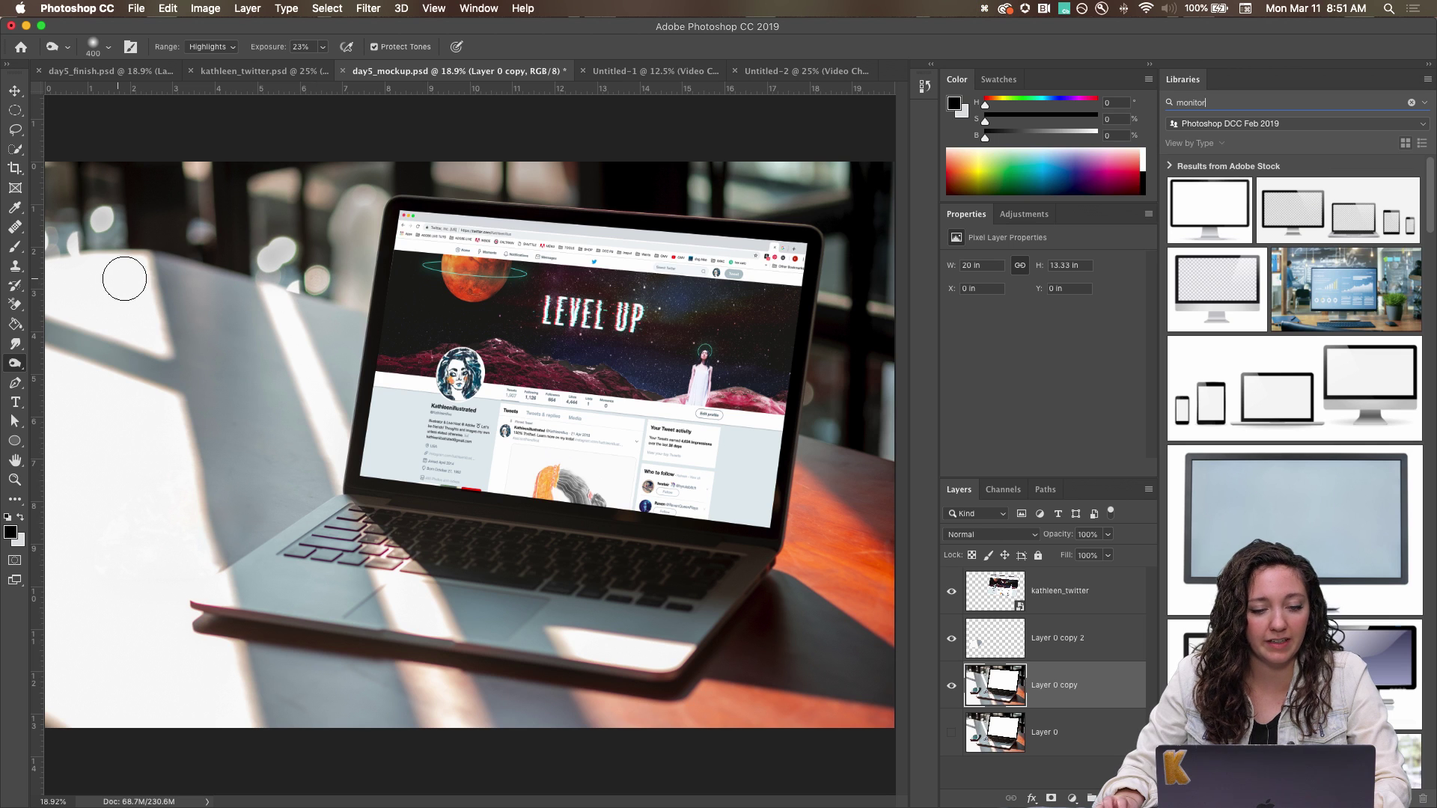
{"action": "key", "text": "super+z"}
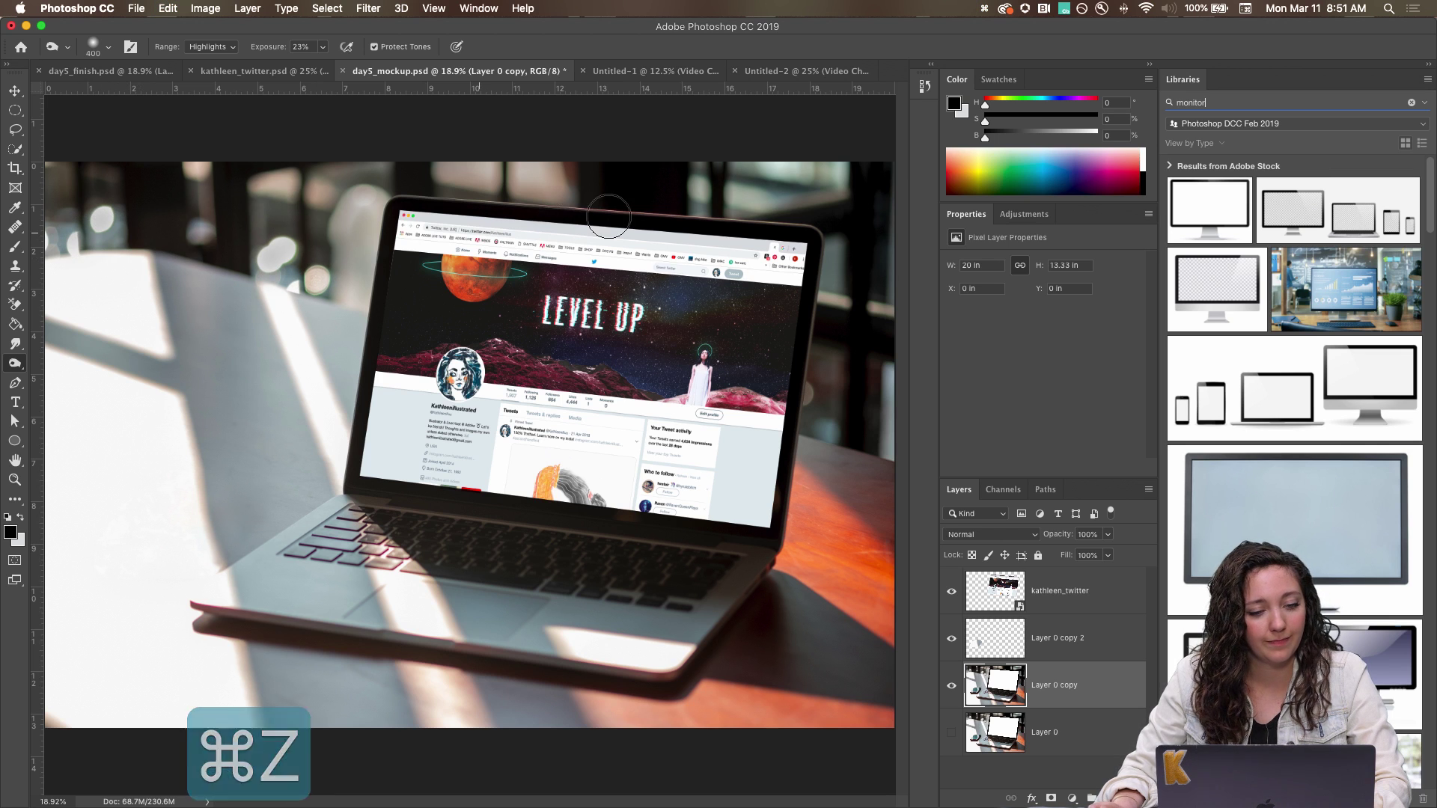
{"action": "key", "text": "super+minus"}
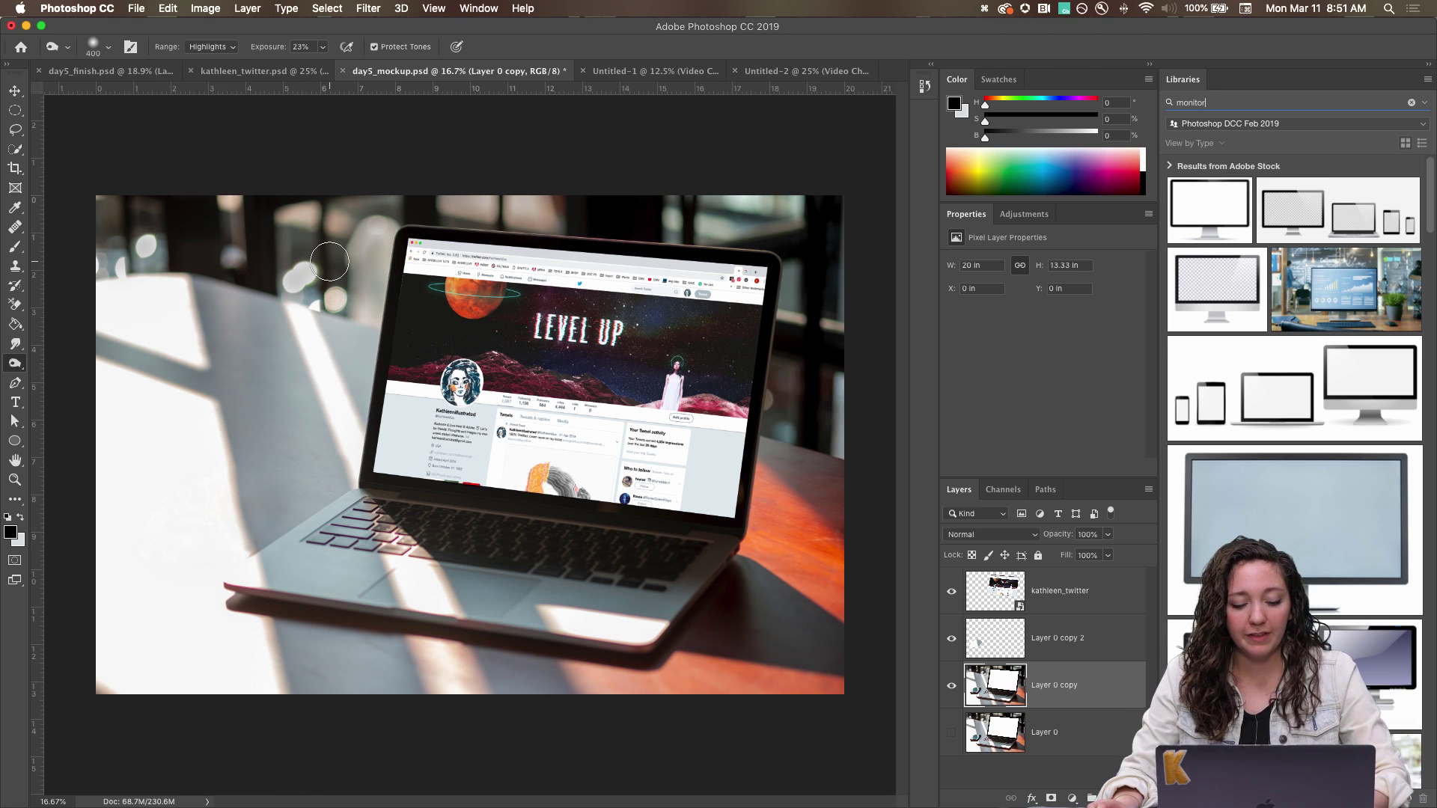
{"action": "key", "text": "super+z"}
{"action": "key", "text": "super+z"}
{"action": "key", "text": "super+z"}
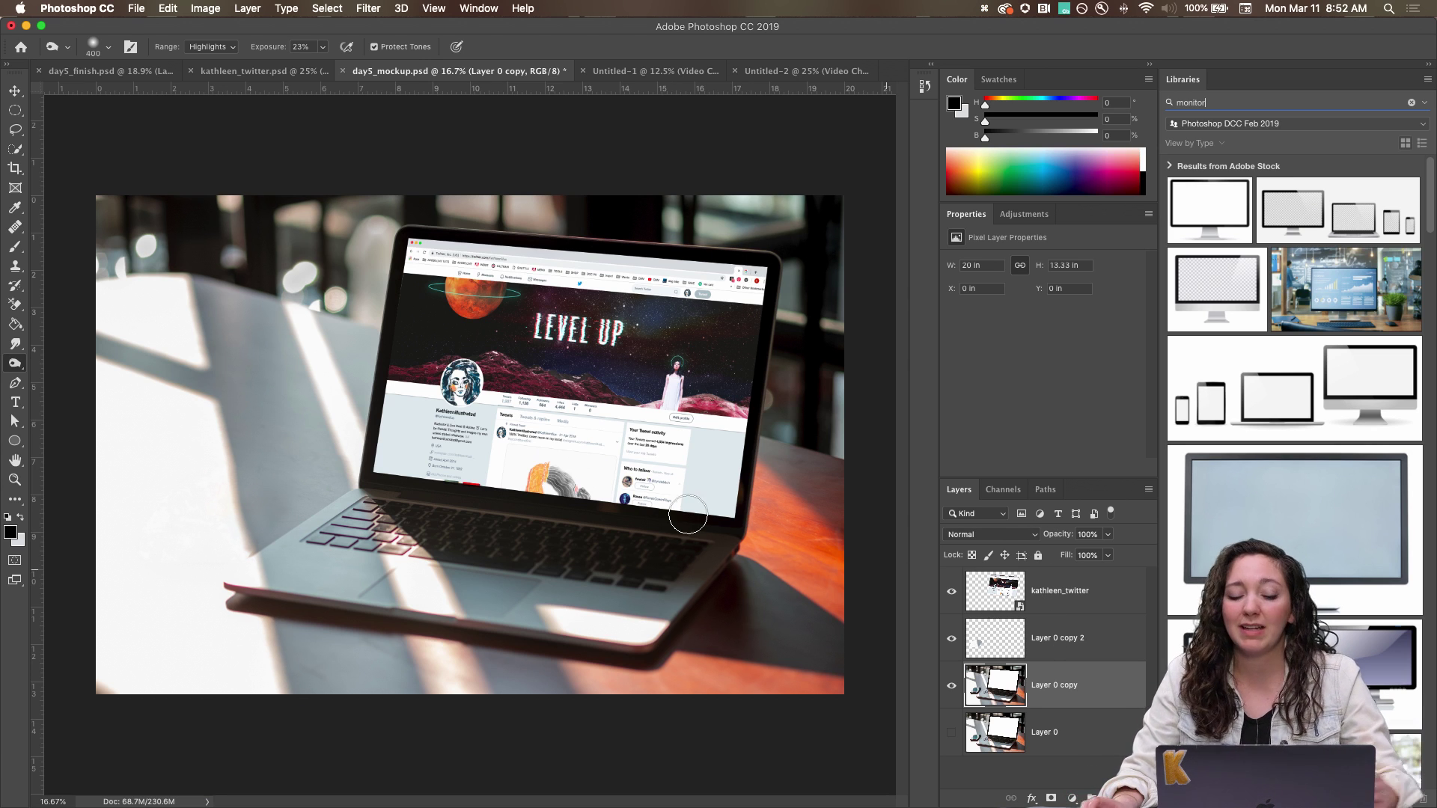
Set up an Export As of the mockup in PNG format with an image width of 900 px.
{"action": "left_click", "coordinate": [1062, 626]}
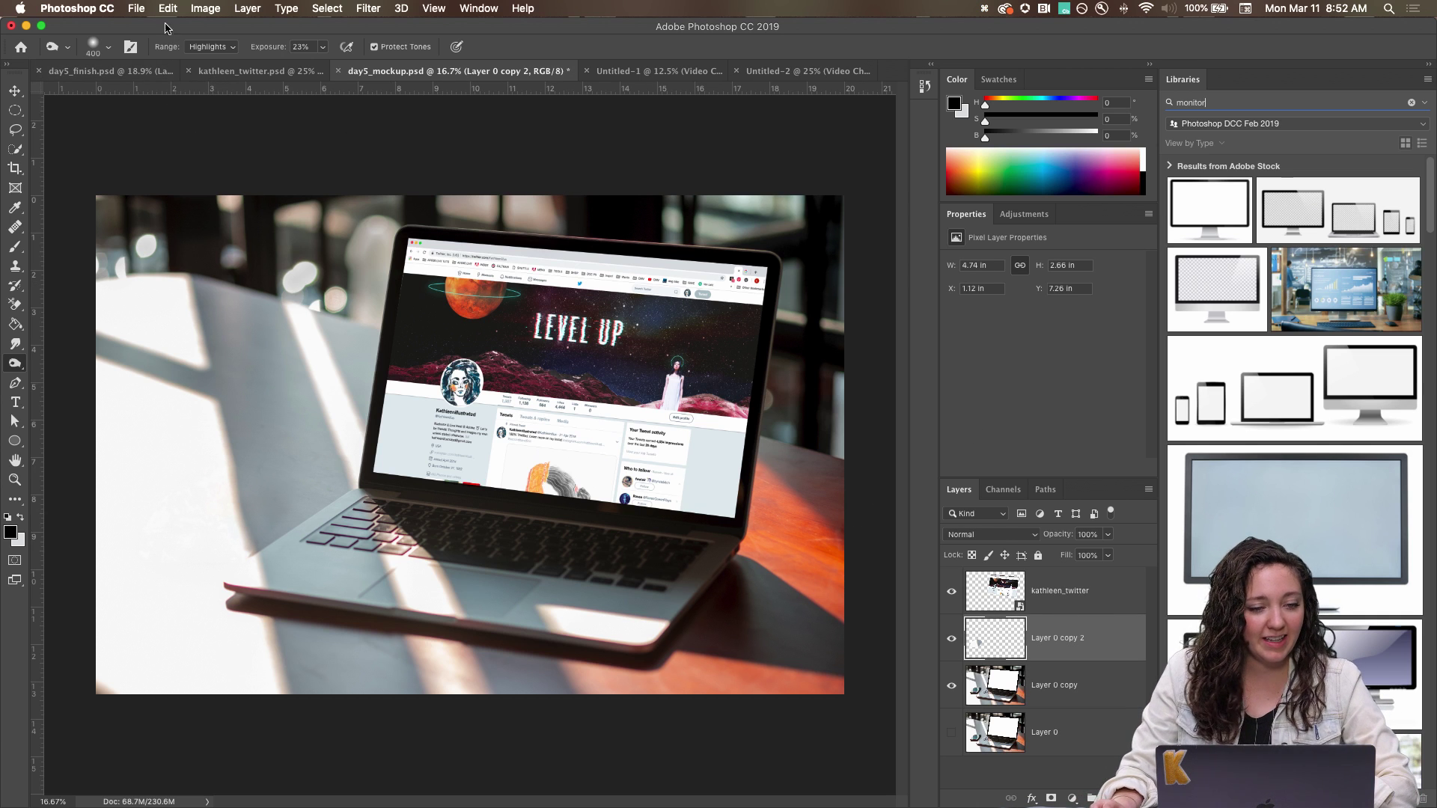
{"action": "left_click", "coordinate": [136, 8]}
{"action": "mouse_move", "coordinate": [210, 201]}
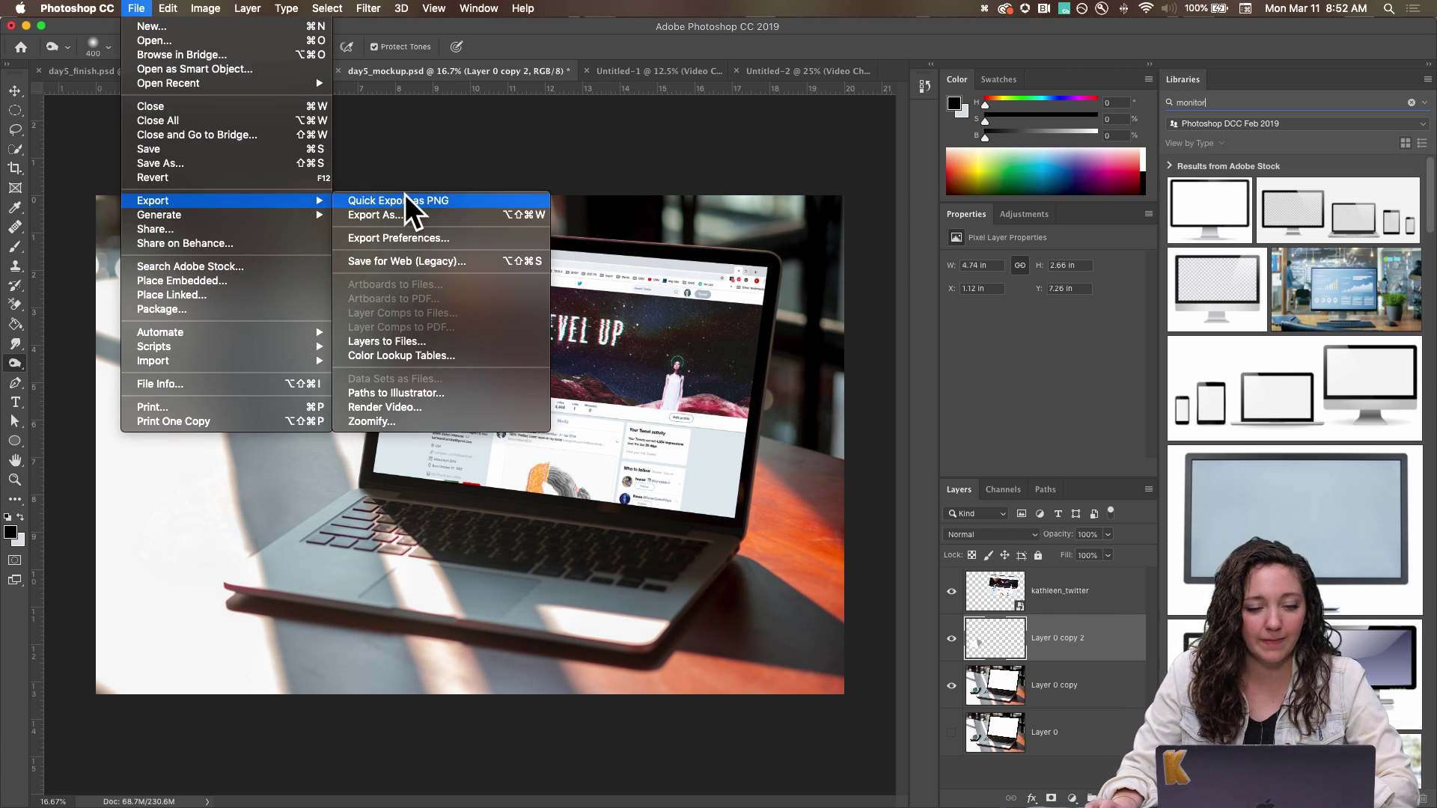
{"action": "left_click", "coordinate": [419, 215]}
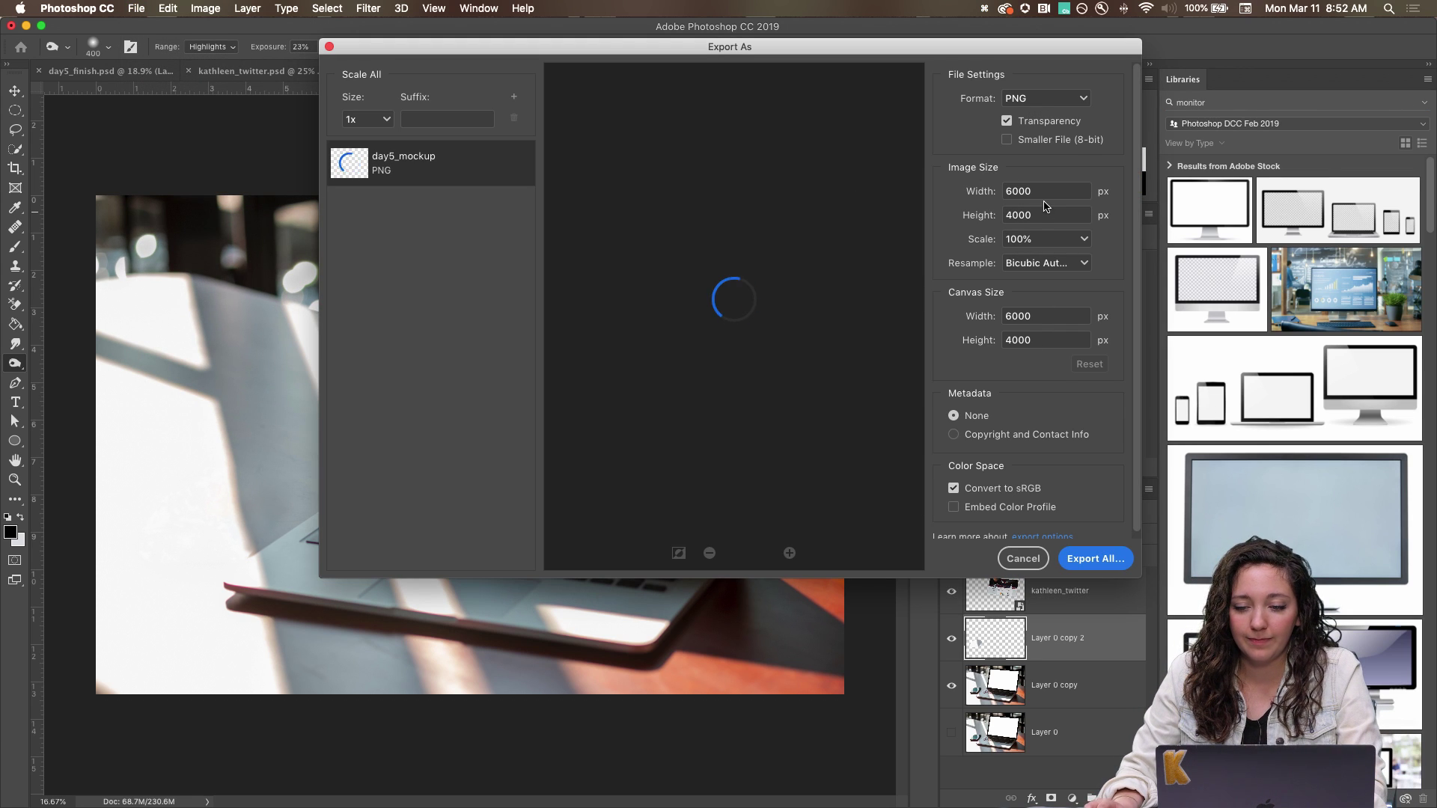
{"action": "double_click", "coordinate": [1049, 190]}
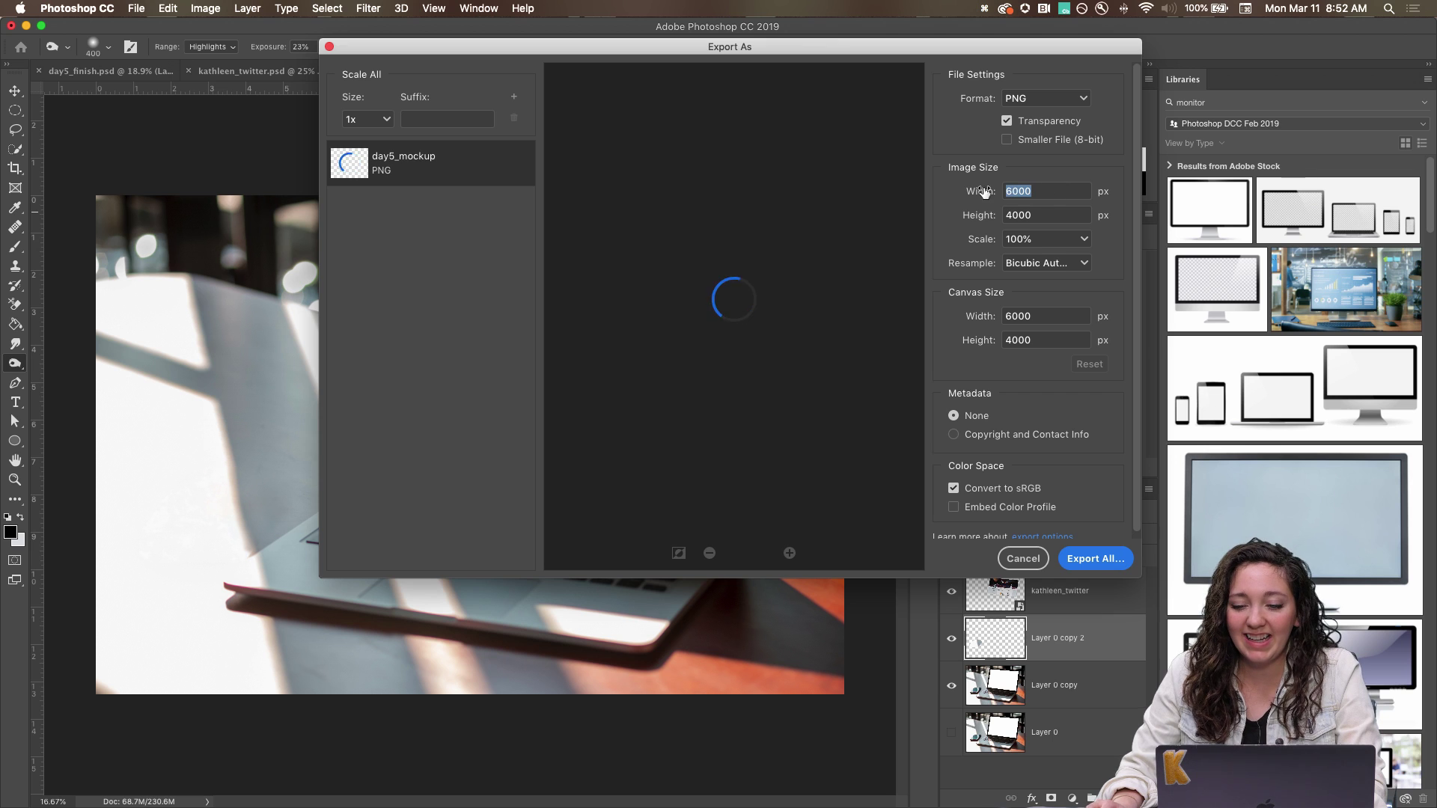
{"action": "type", "text": "900"}
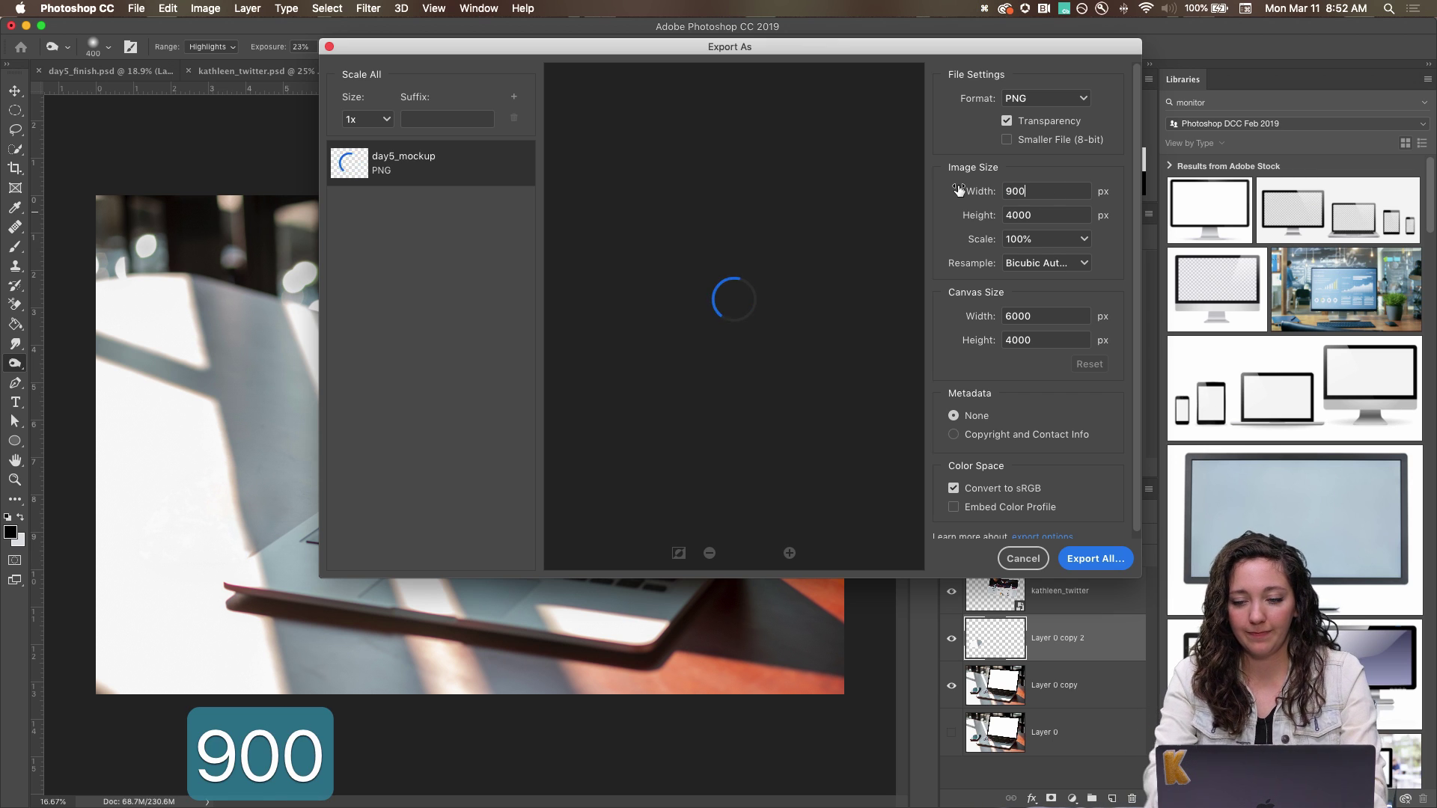
{"action": "left_click", "coordinate": [1018, 211]}
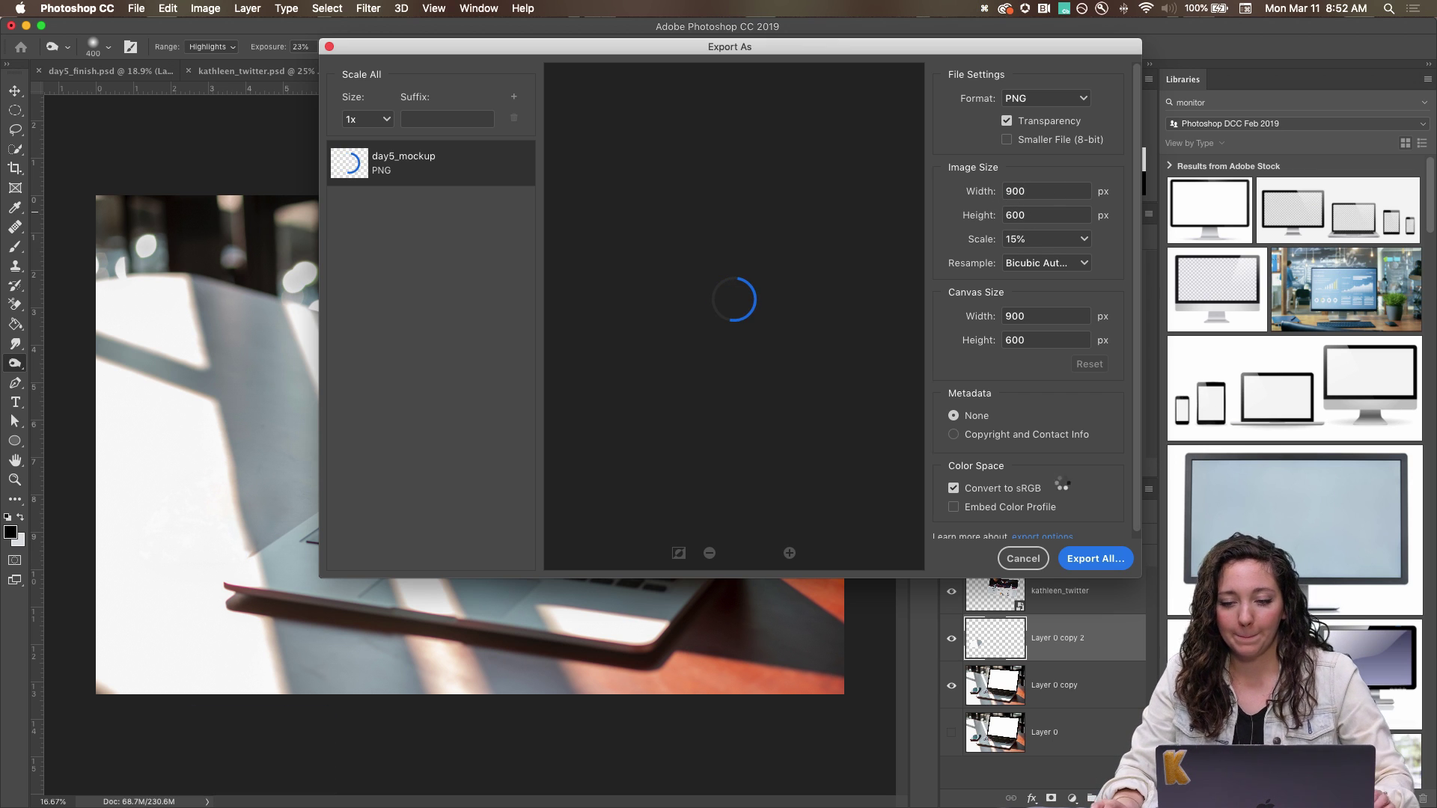
Export the mockup to the DAY 5 folder as day5_donezo.png.
{"action": "left_click", "coordinate": [1094, 559]}
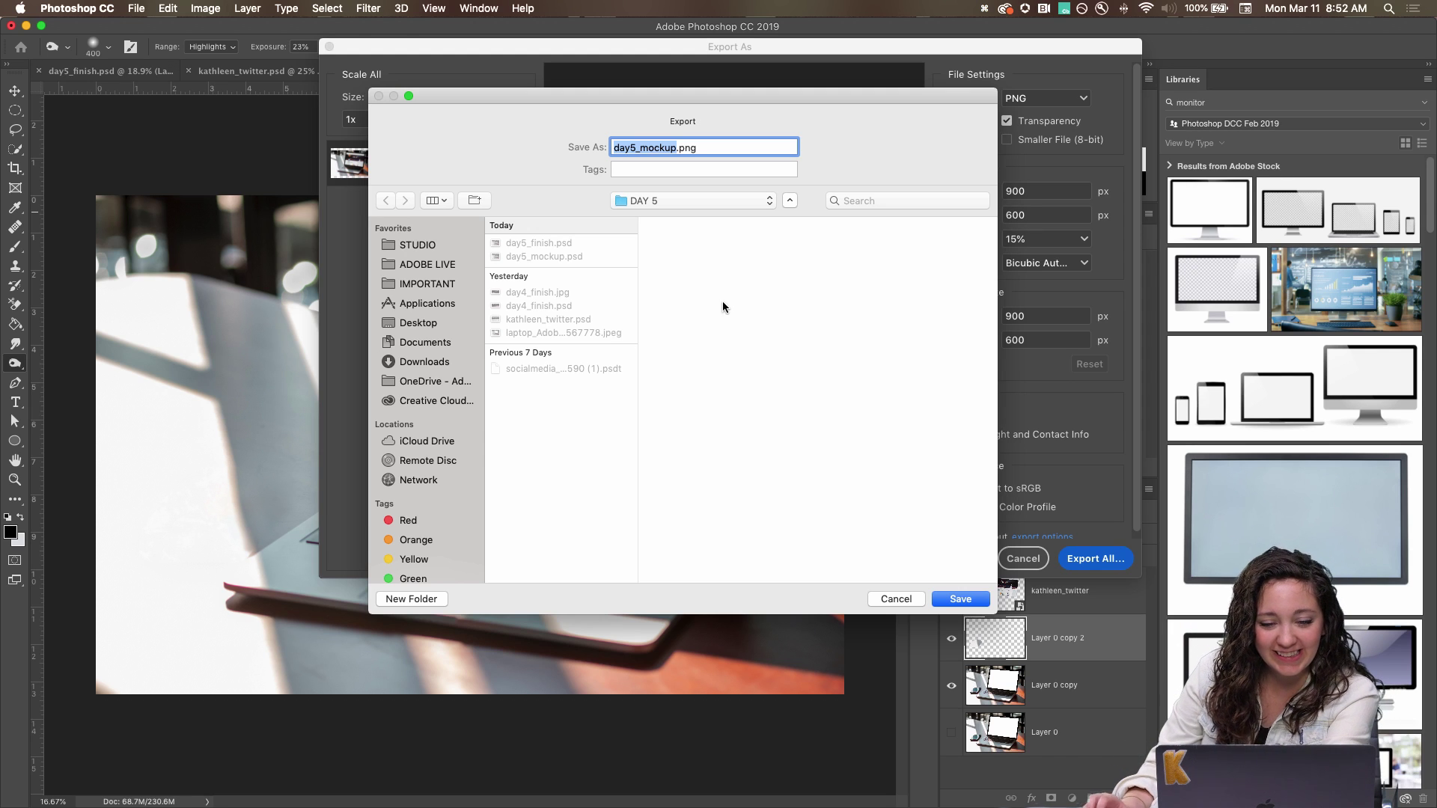
{"action": "key", "text": "BackSpace"}
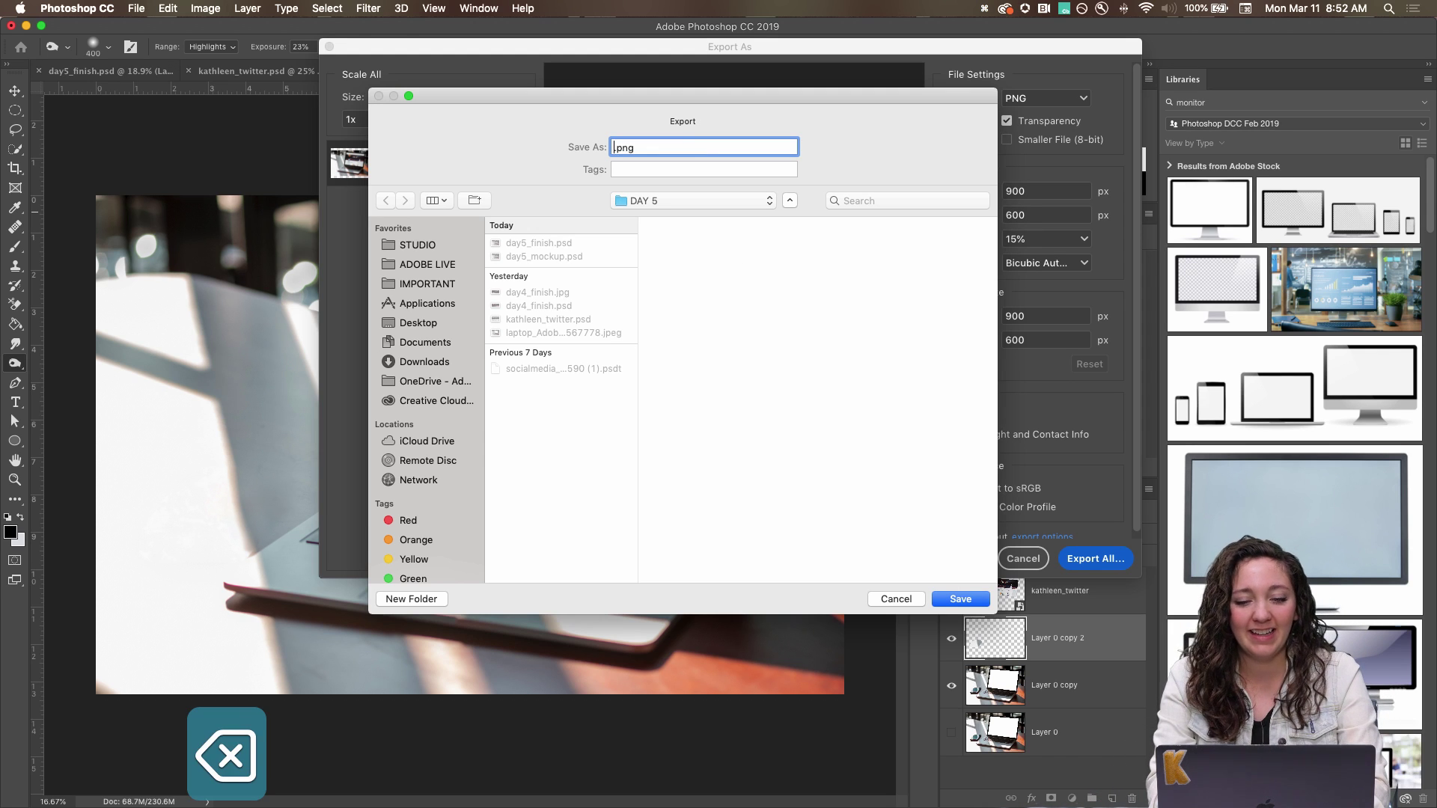
{"action": "type", "text": "day5_donezo"}
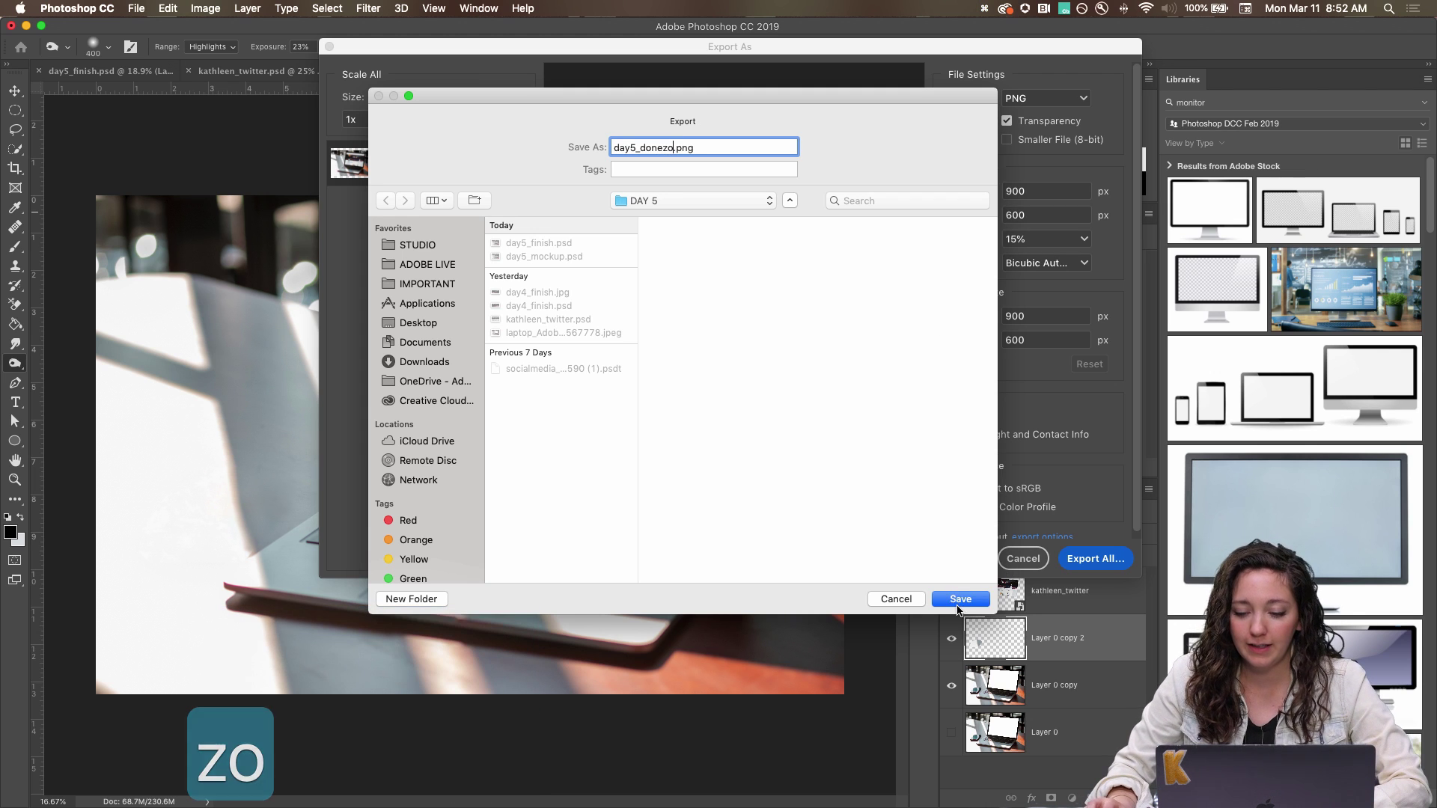
{"action": "key", "text": "Return"}
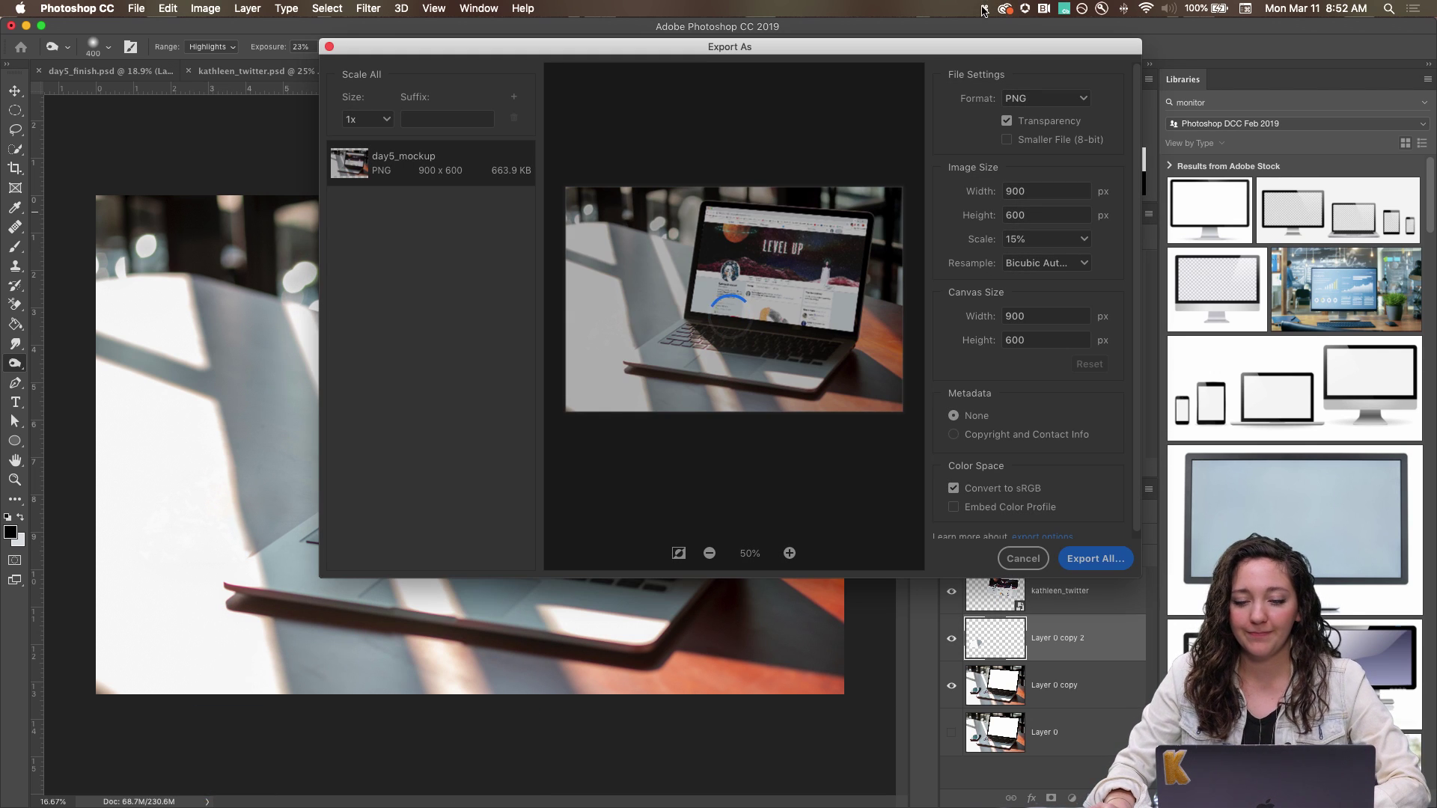
Switch to Chrome and bring up the Daily Creative Challenge page on Behance.
{"action": "left_click", "coordinate": [983, 9]}
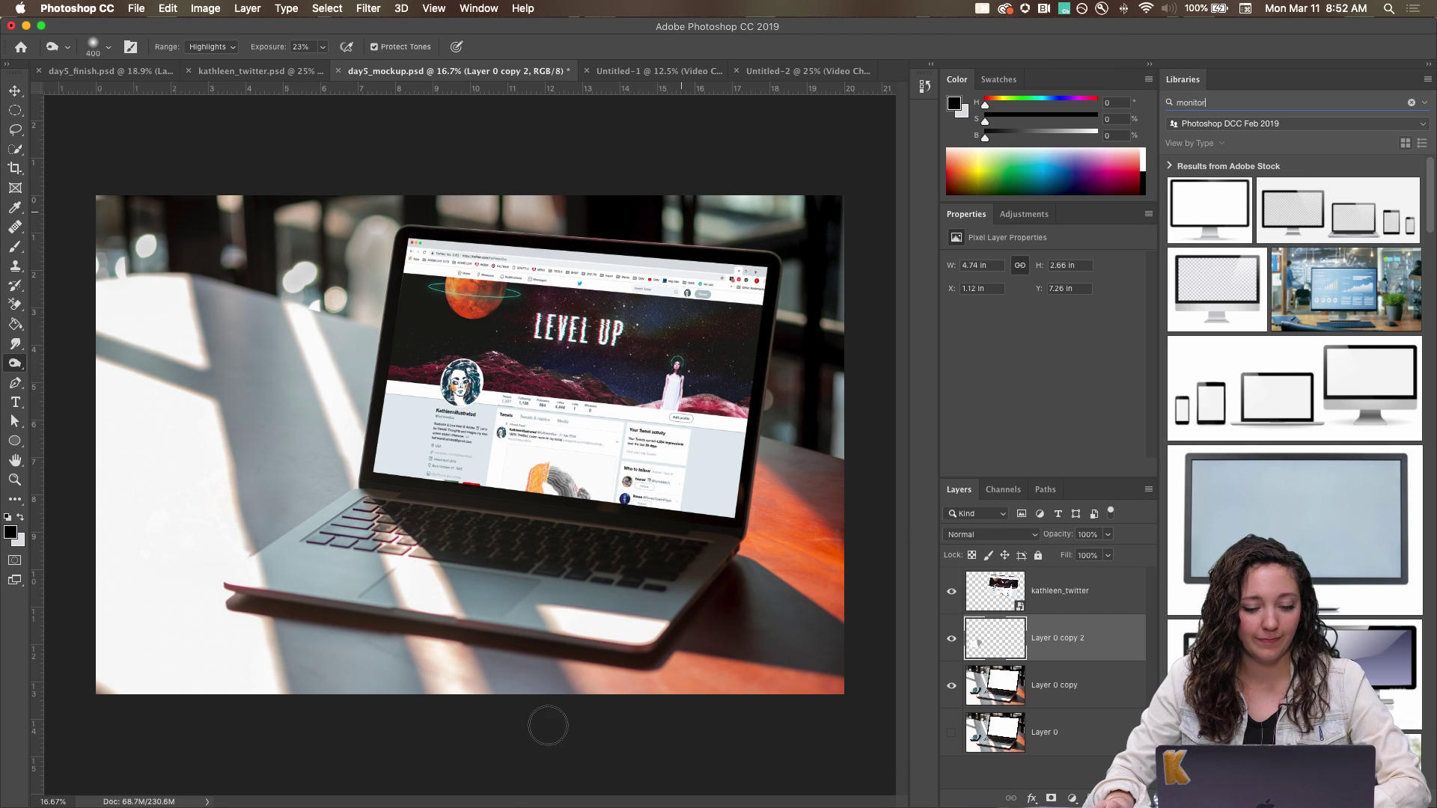
{"action": "left_click", "coordinate": [475, 801]}
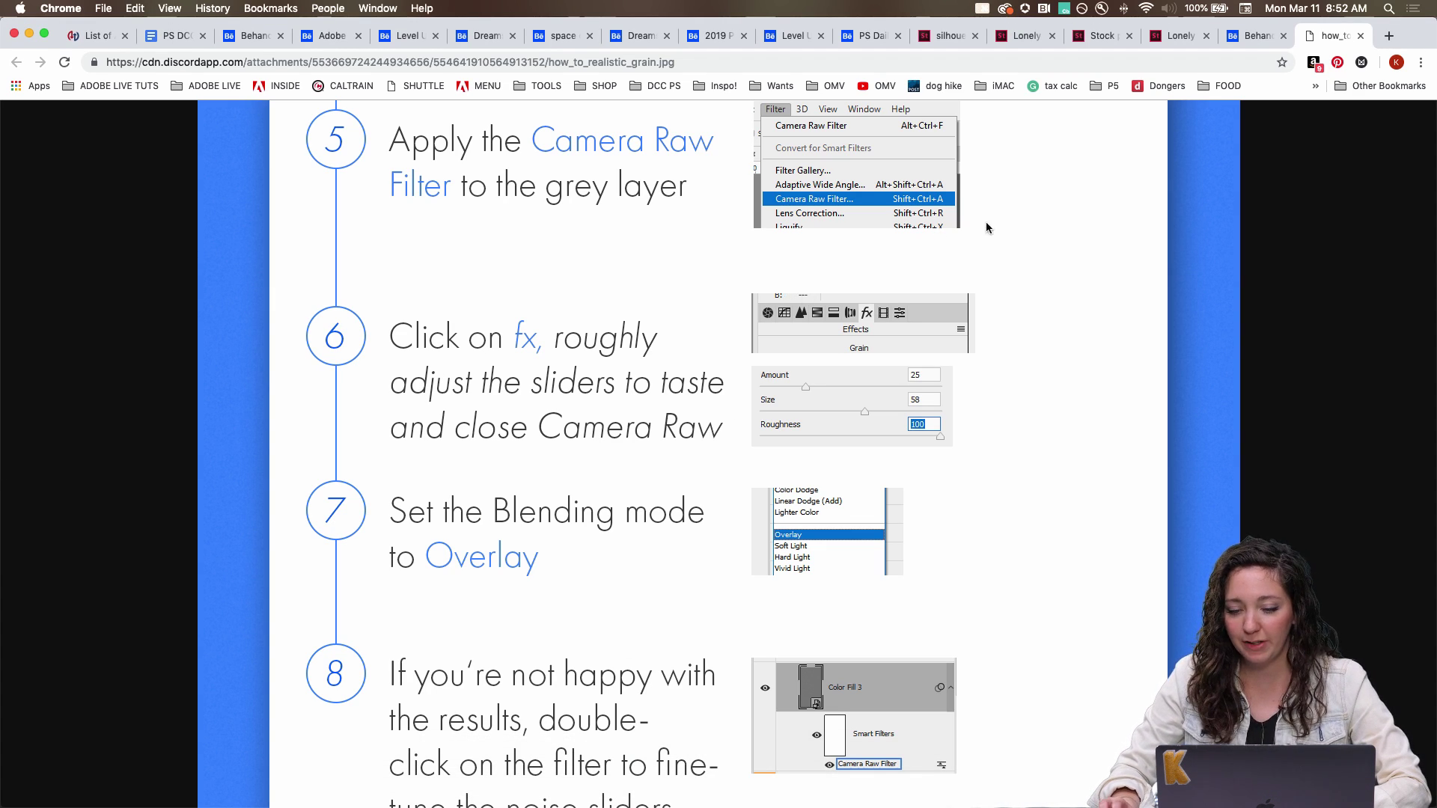
{"action": "left_click", "coordinate": [1258, 41]}
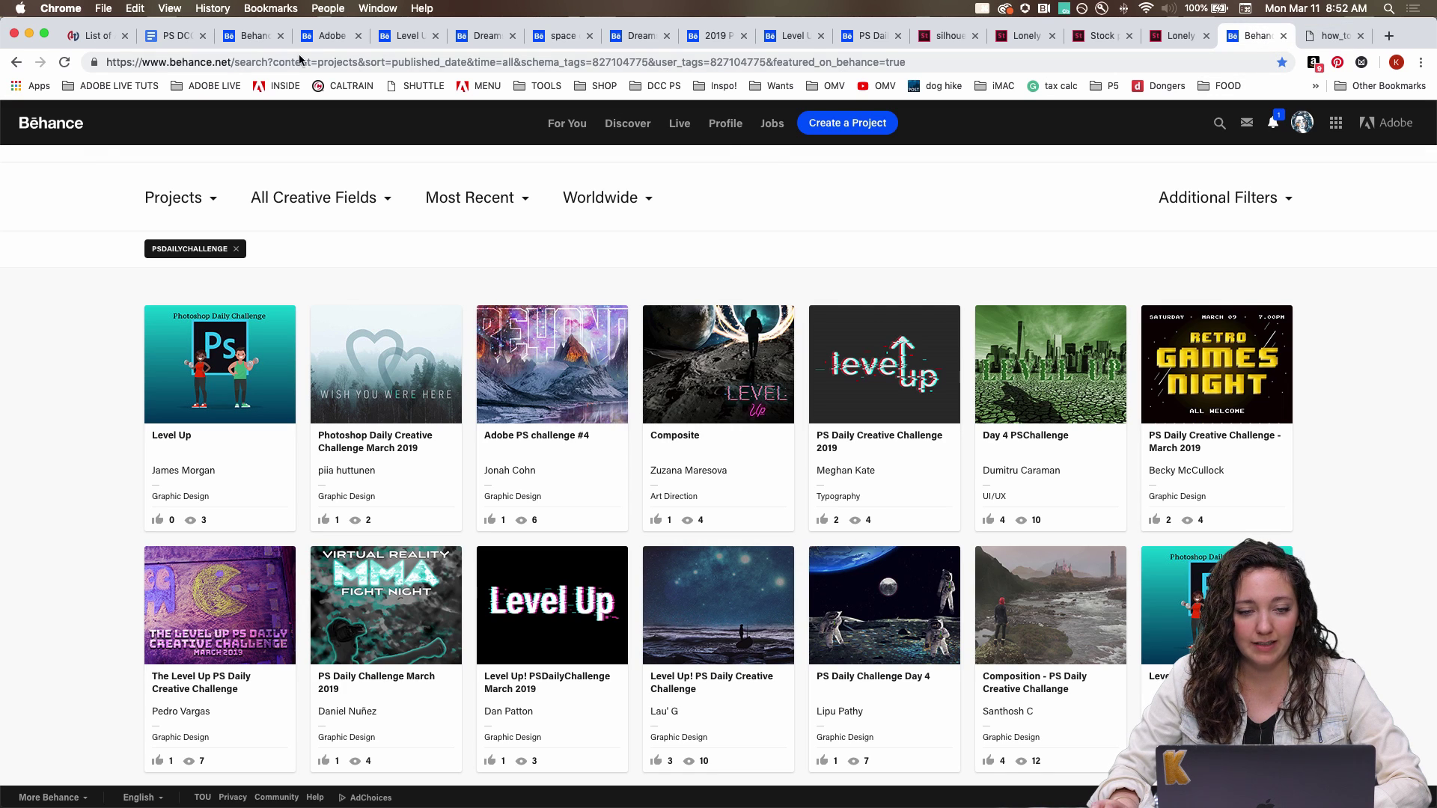
{"action": "left_click", "coordinate": [252, 39]}
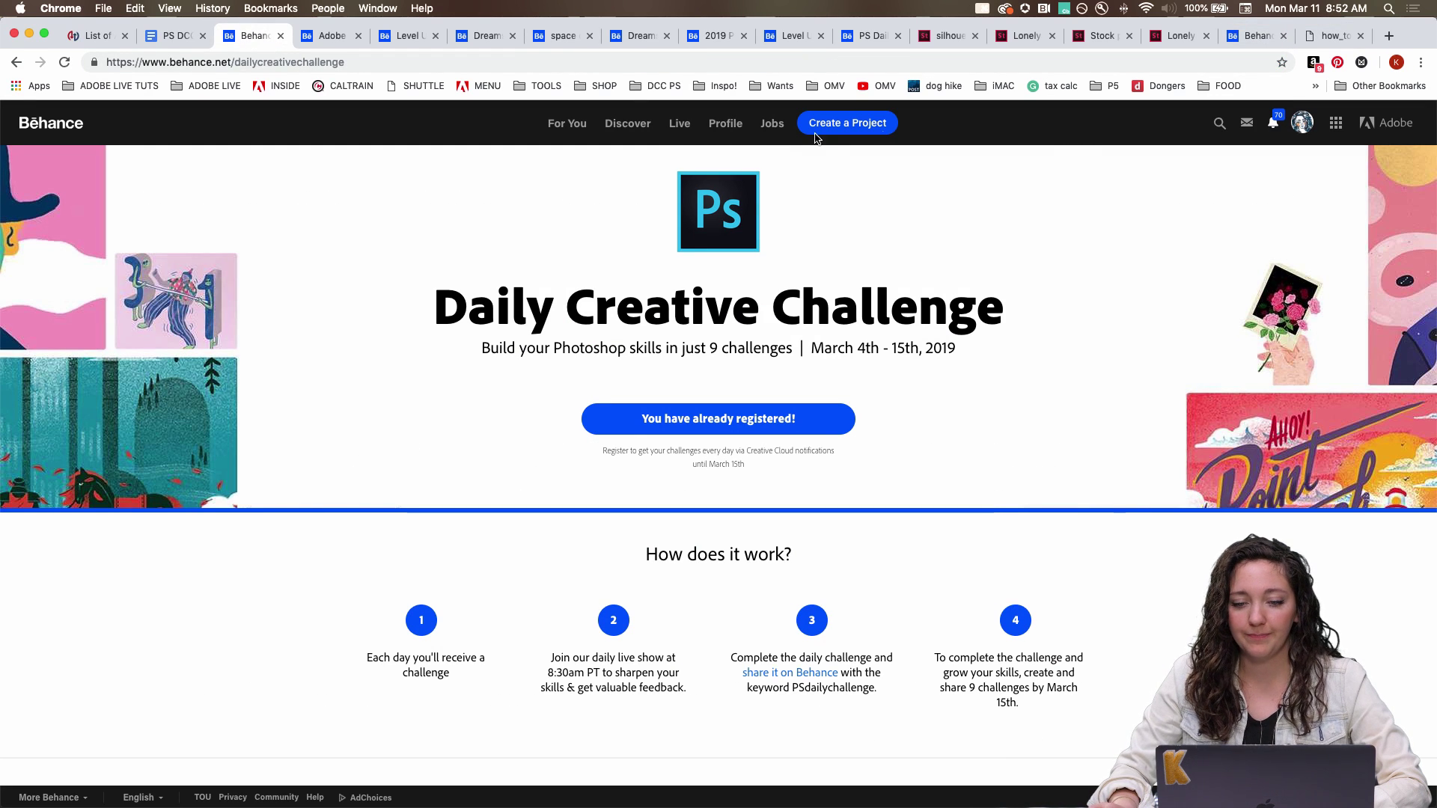
From the Behance profile, open the Level Up! PS Daily Creative Challenge project for editing.
{"action": "left_click", "coordinate": [724, 129]}
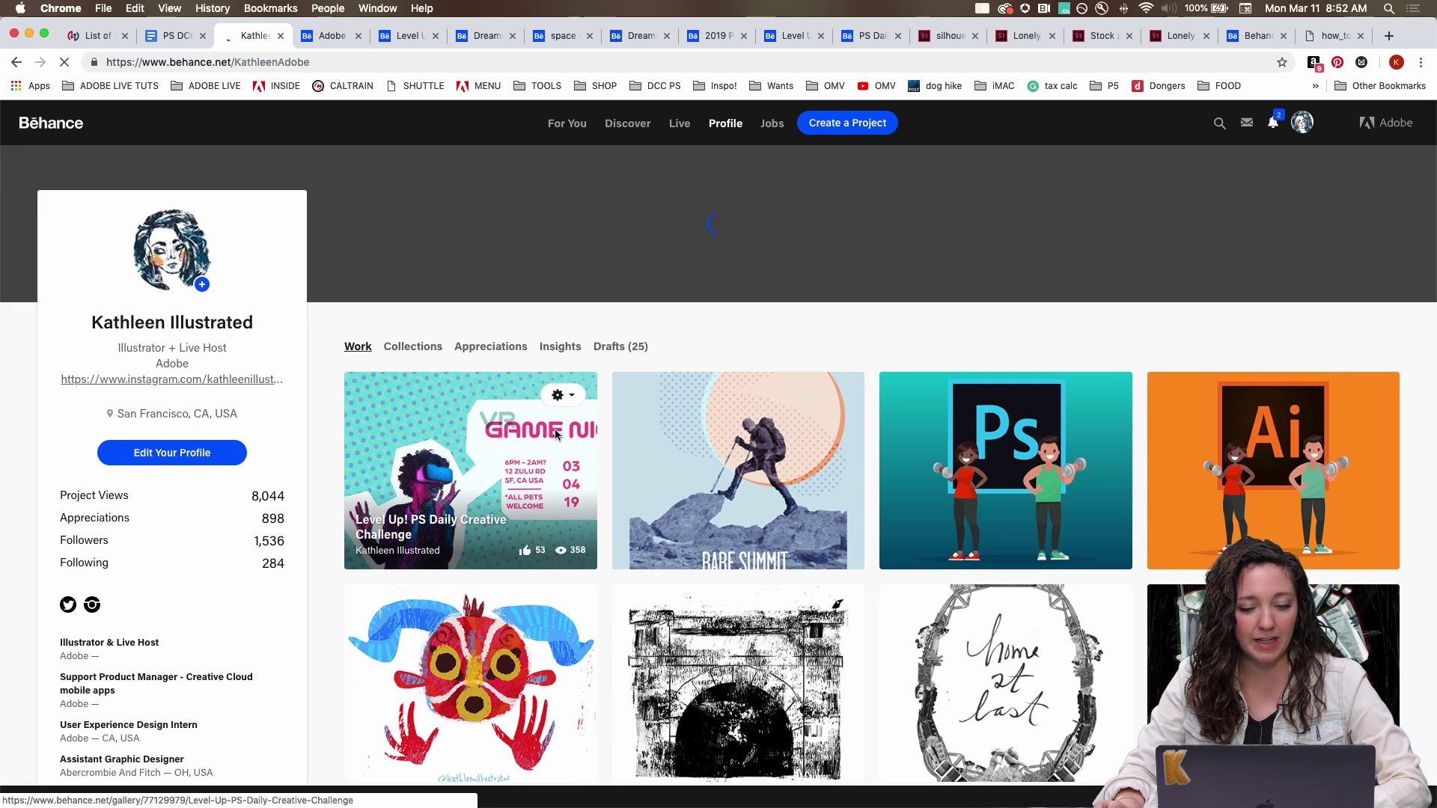
{"action": "left_click", "coordinate": [557, 395]}
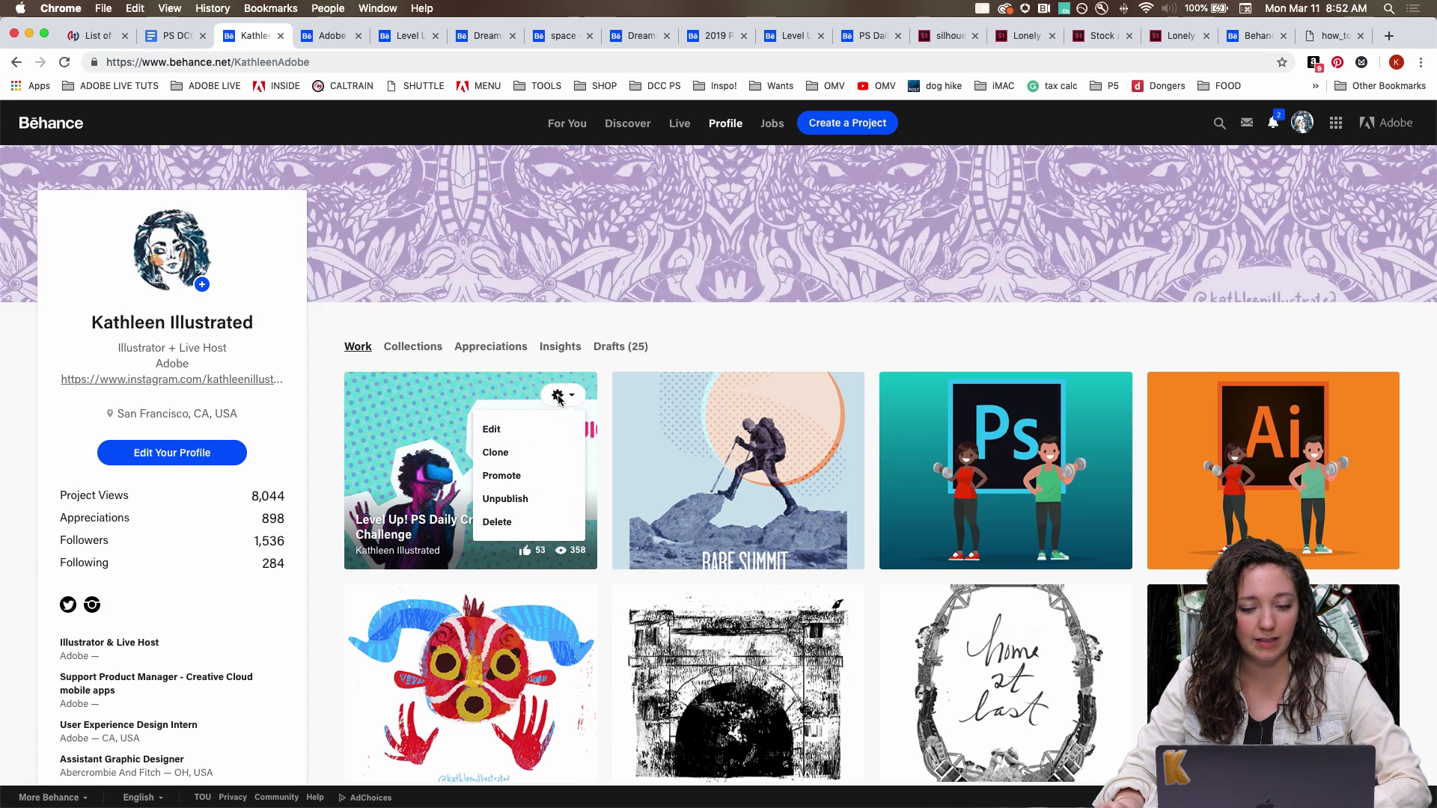
{"action": "left_click", "coordinate": [524, 433]}
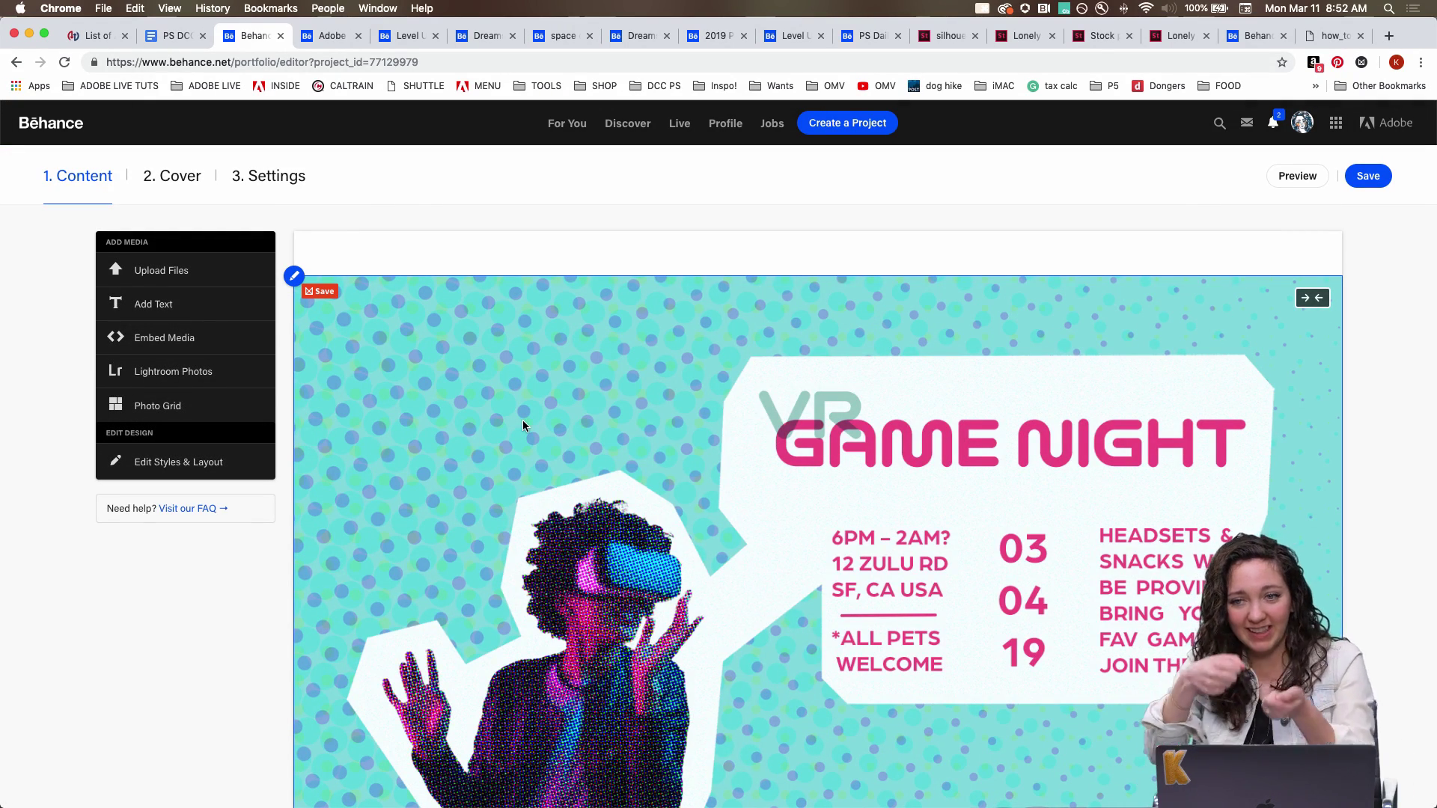
Upload the exported laptop mockup PNG from the DAY 5 folder to the end of the project, below the social media banner caption.
{"action": "scroll", "coordinate": [679, 498], "scroll_direction": "down", "scroll_amount": 20}
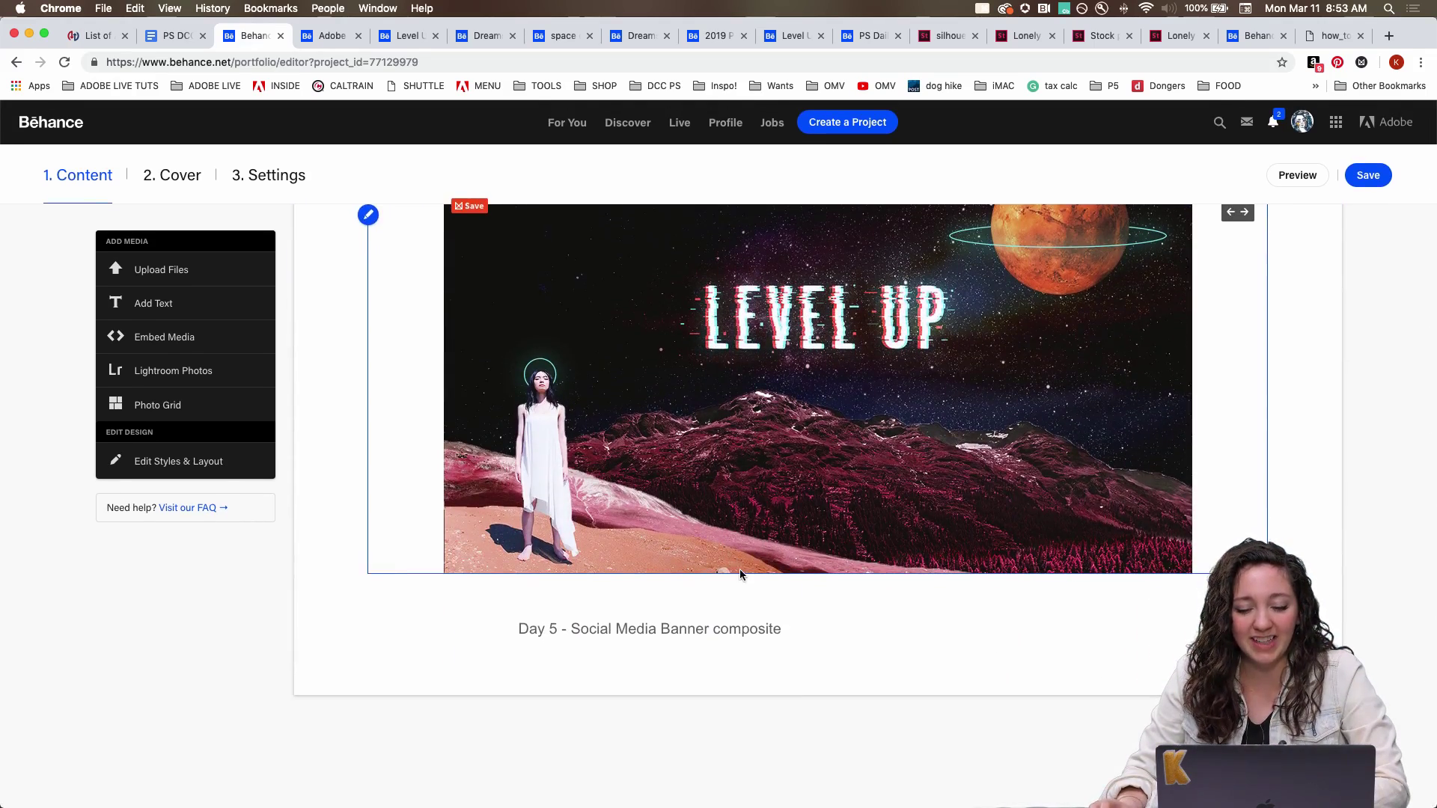
{"action": "scroll", "coordinate": [767, 511], "scroll_direction": "up", "scroll_amount": 5}
{"action": "scroll", "coordinate": [767, 511], "scroll_direction": "up", "scroll_amount": 6}
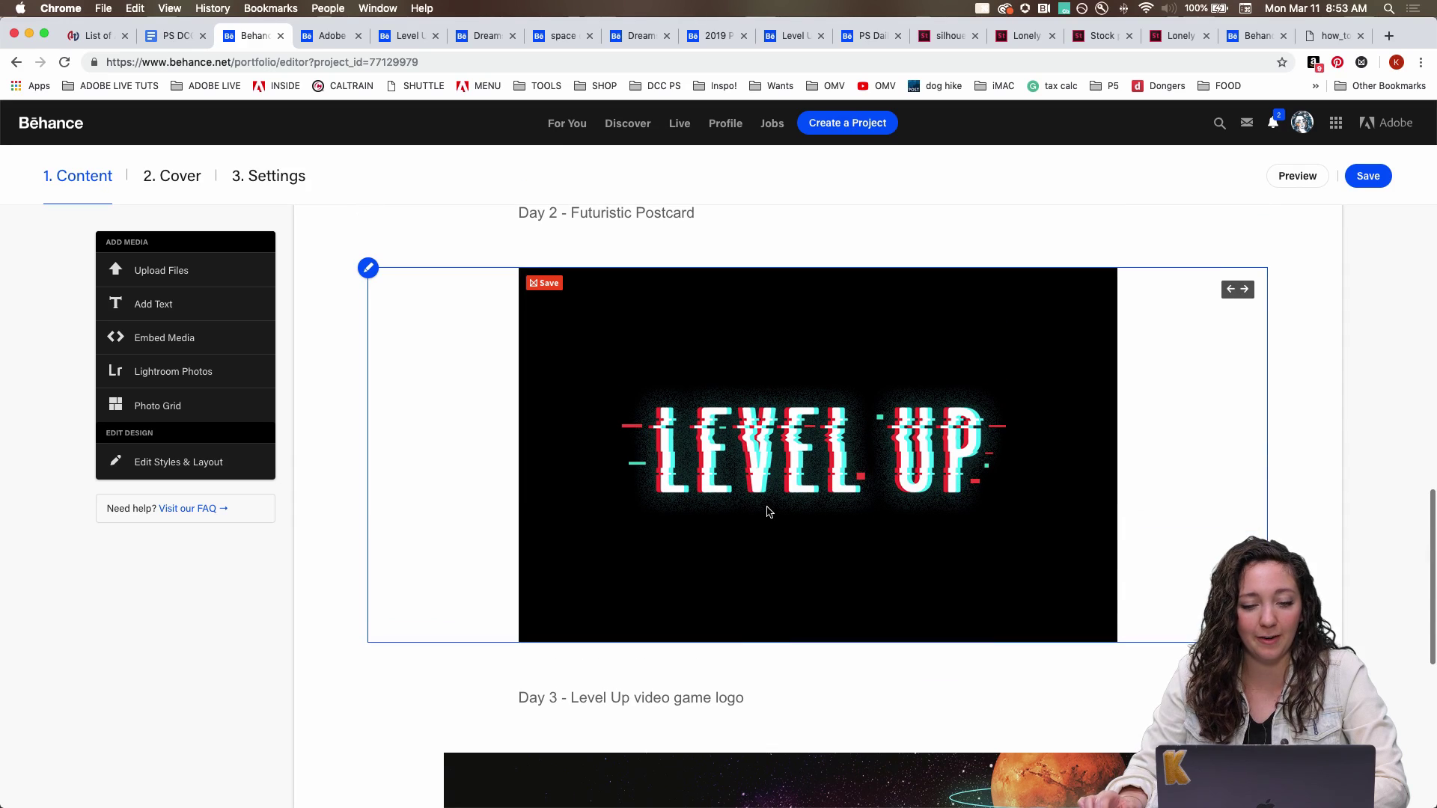
{"action": "scroll", "coordinate": [743, 465], "scroll_direction": "down", "scroll_amount": 6}
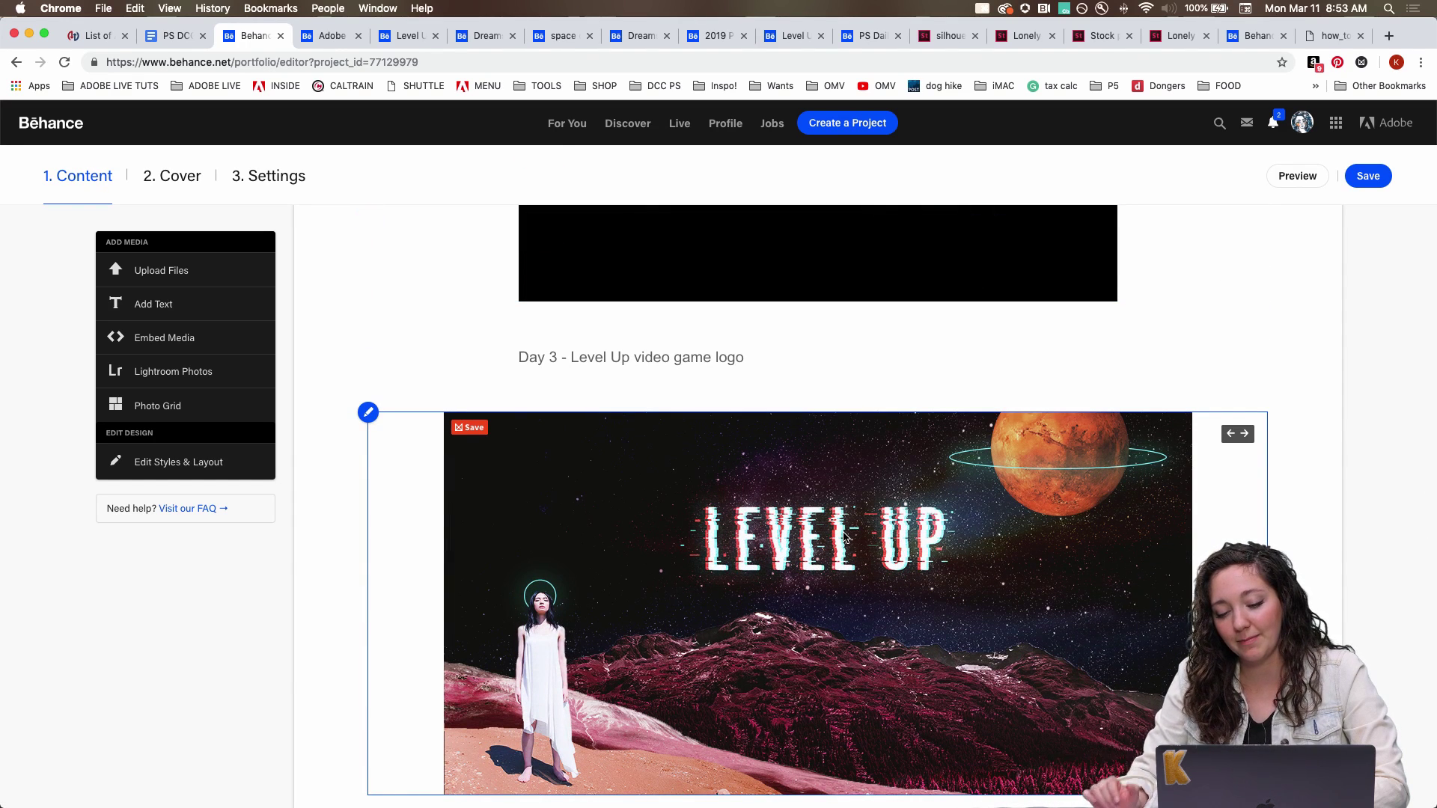
{"action": "scroll", "coordinate": [843, 537], "scroll_direction": "down", "scroll_amount": 4}
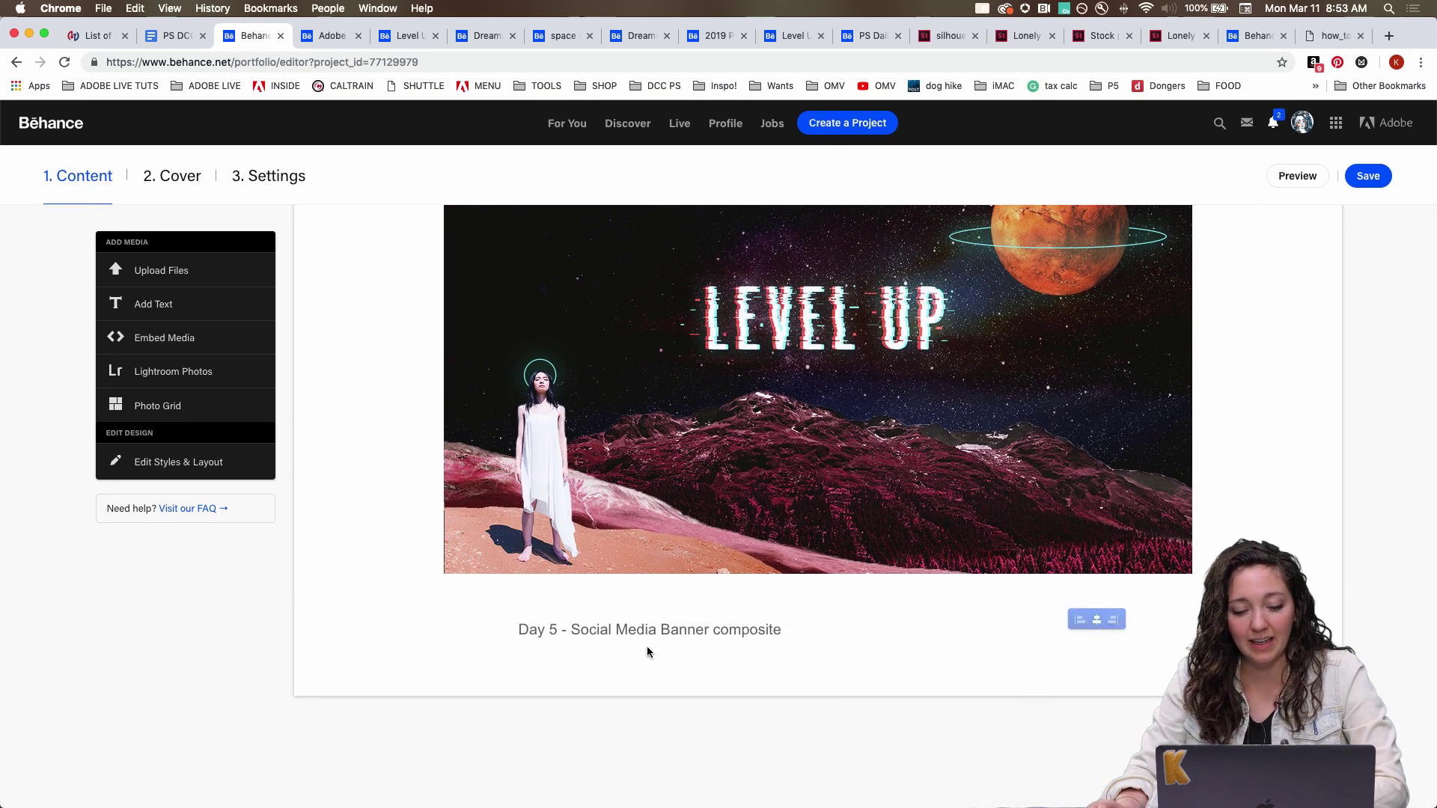
{"action": "scroll", "coordinate": [648, 651], "scroll_direction": "up", "scroll_amount": 4}
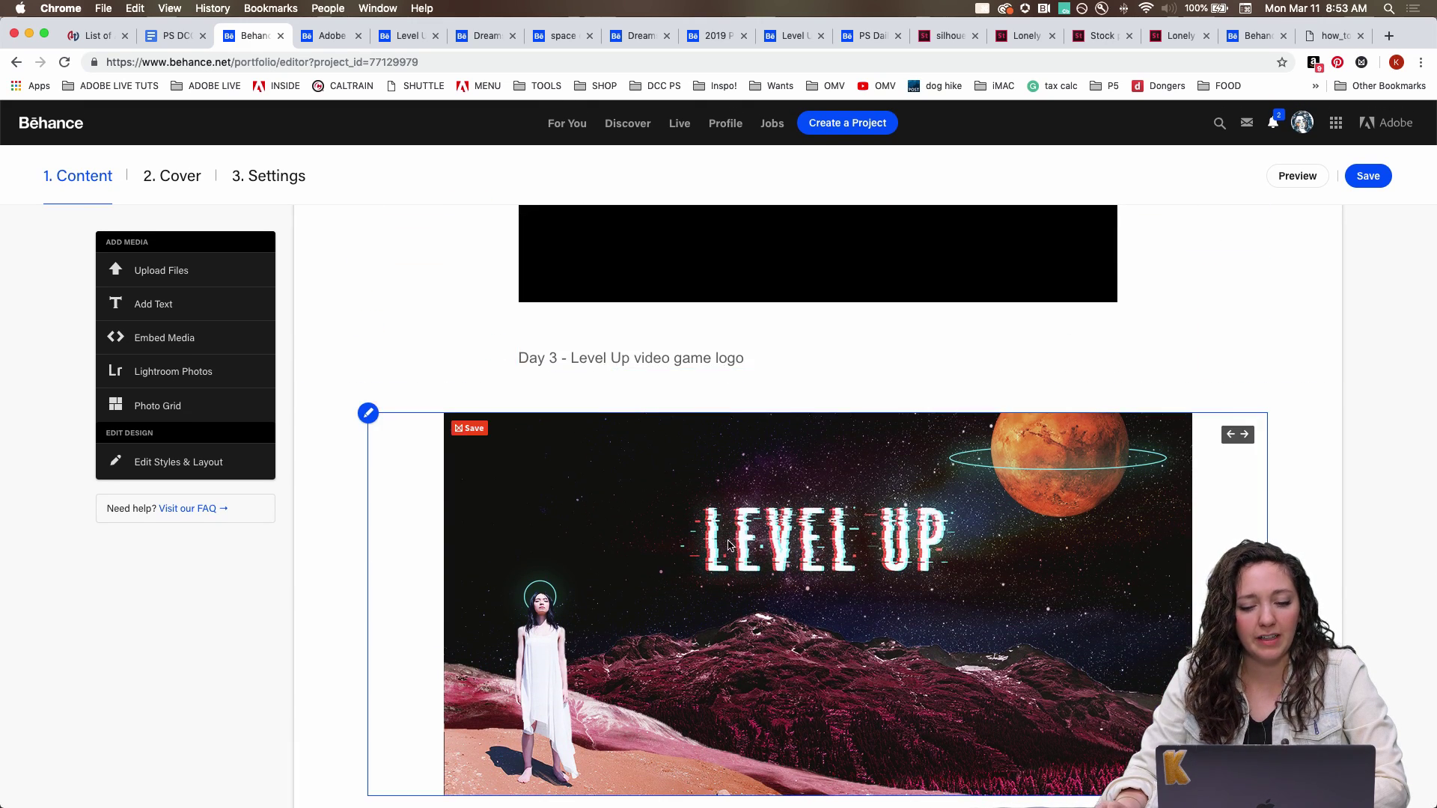
{"action": "scroll", "coordinate": [730, 544], "scroll_direction": "down", "scroll_amount": 4}
{"action": "mouse_move", "coordinate": [797, 668]}
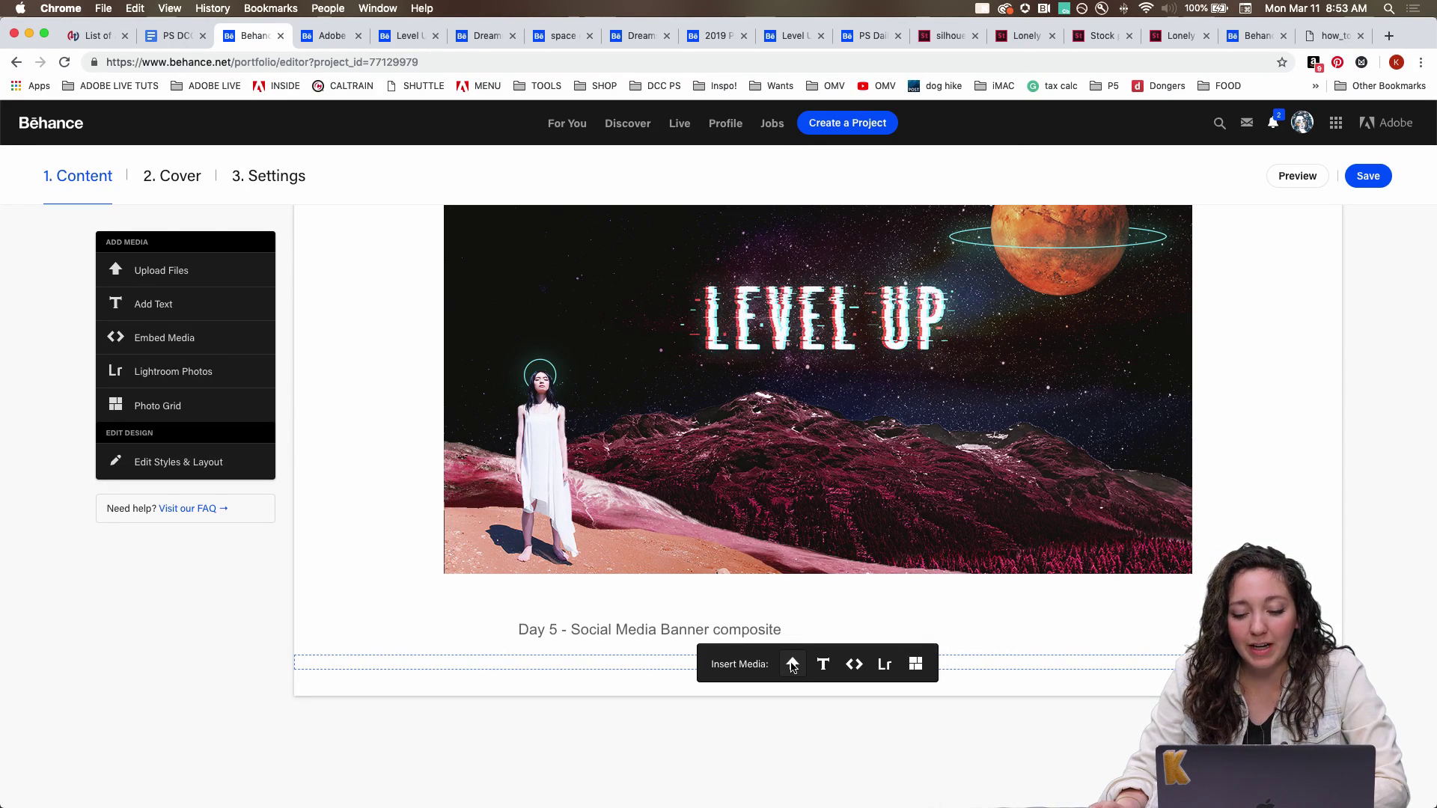
{"action": "left_click", "coordinate": [793, 665]}
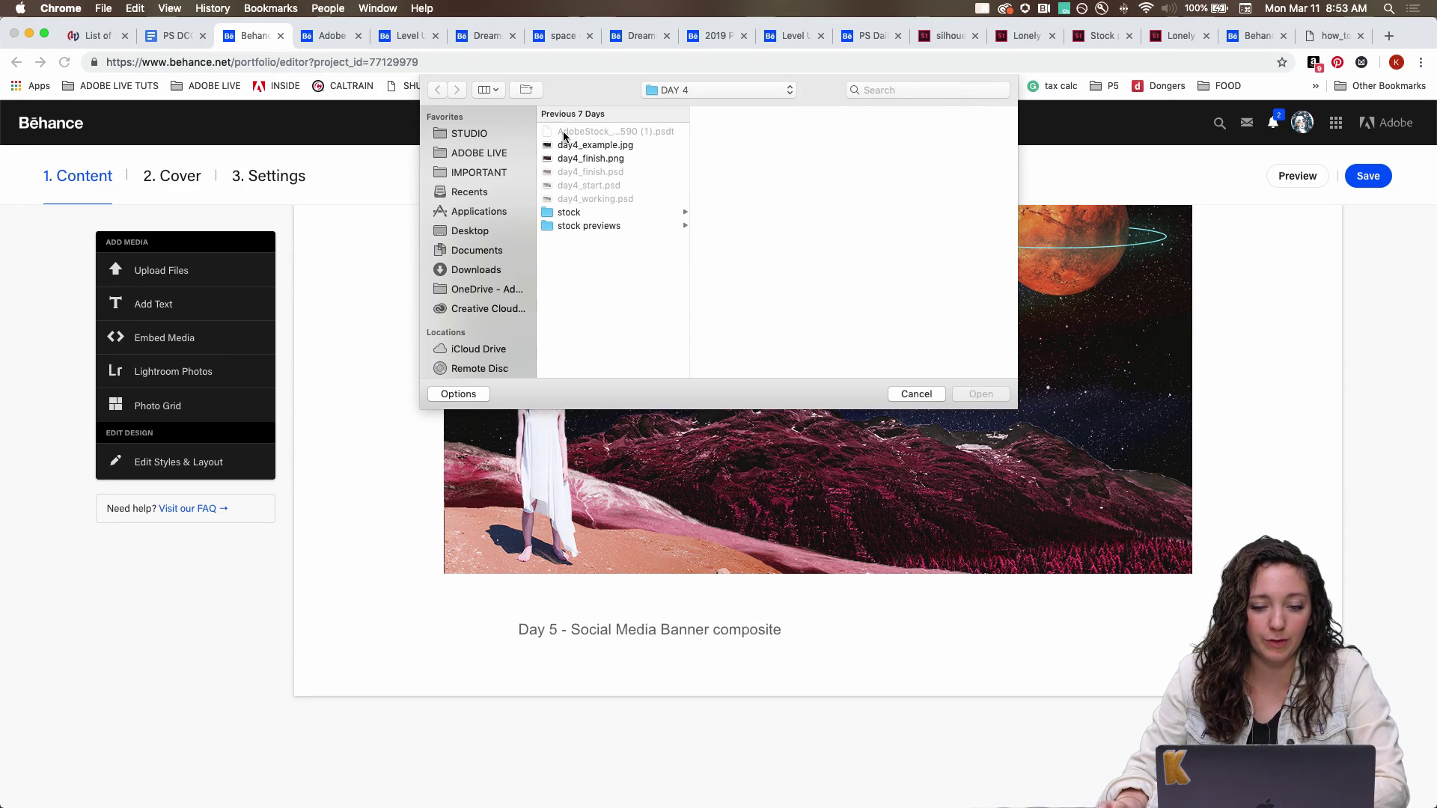
{"action": "left_click", "coordinate": [583, 160]}
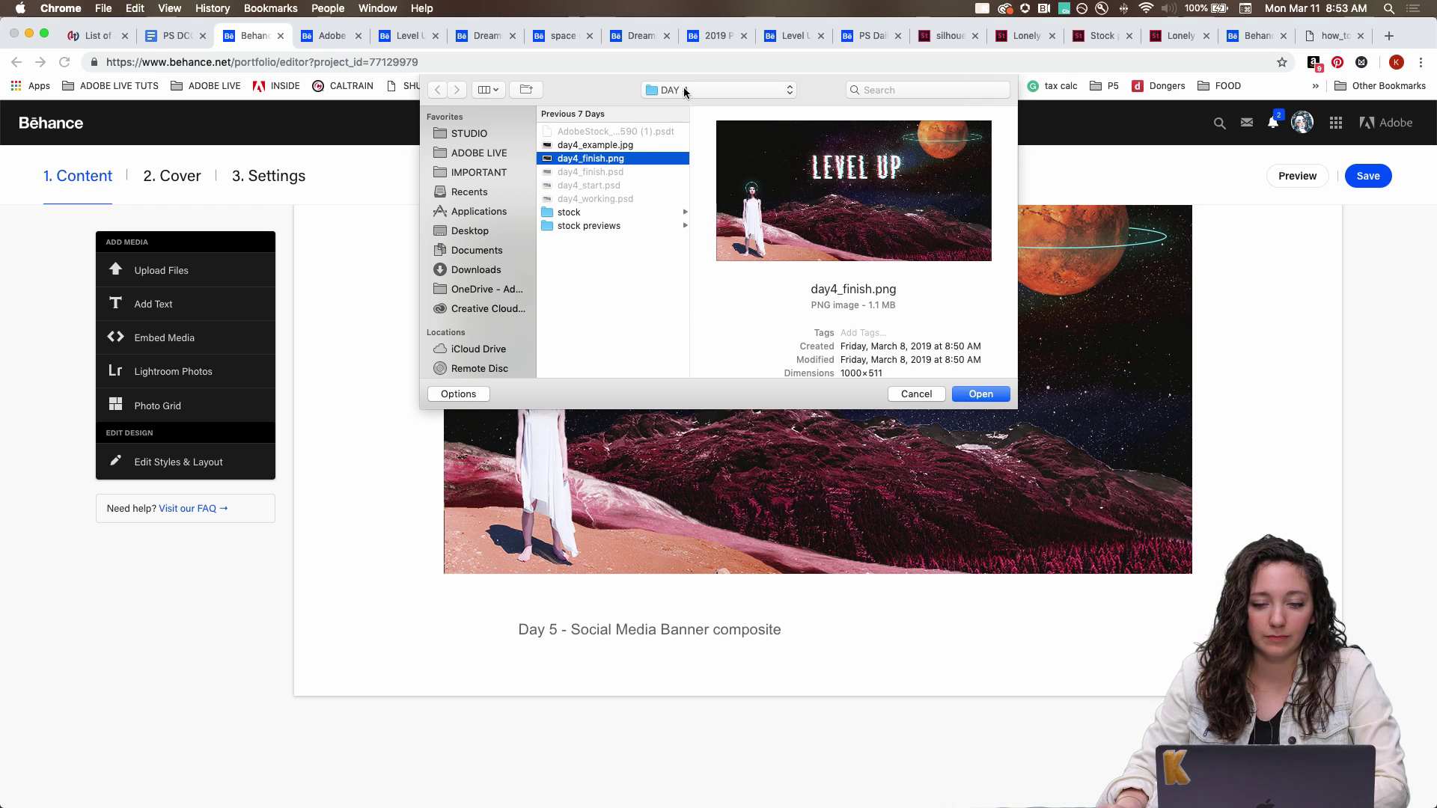
{"action": "left_click", "coordinate": [682, 95]}
{"action": "left_click", "coordinate": [681, 106]}
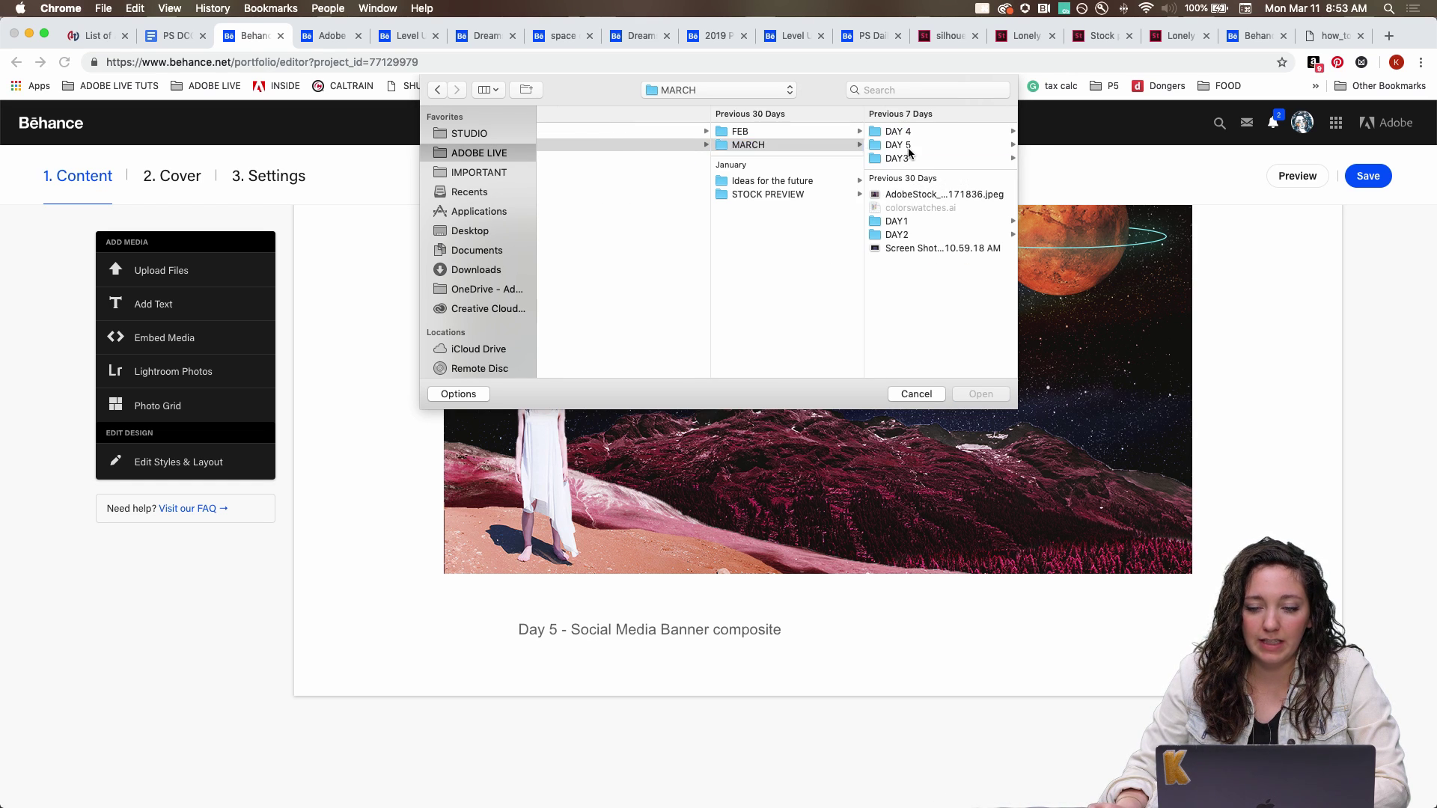
{"action": "left_click", "coordinate": [908, 146]}
{"action": "left_click", "coordinate": [943, 133]}
{"action": "left_click", "coordinate": [981, 394]}
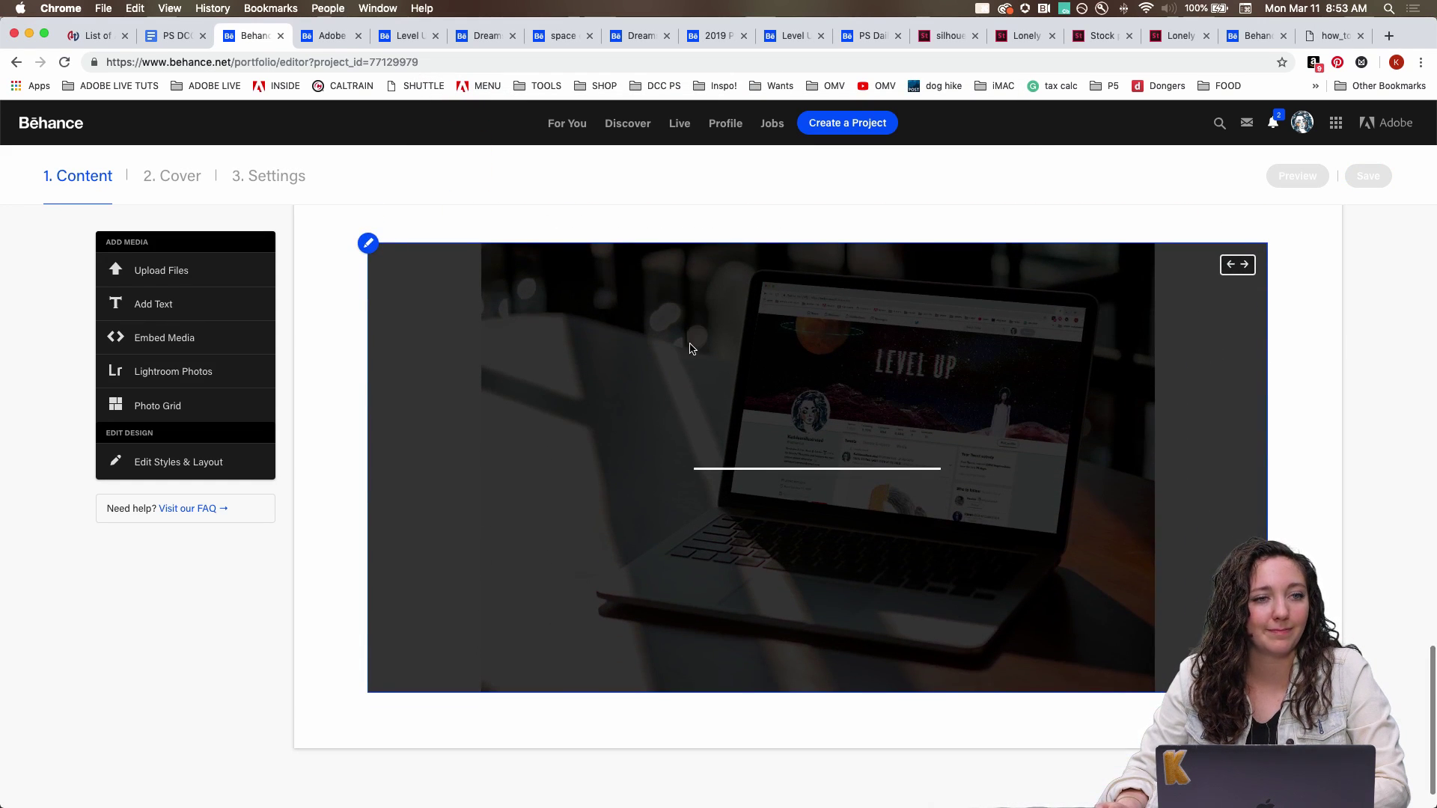
Add the caption "Day 5 - Mockup" below the laptop image.
{"action": "scroll", "coordinate": [690, 455], "scroll_direction": "down", "scroll_amount": 2}
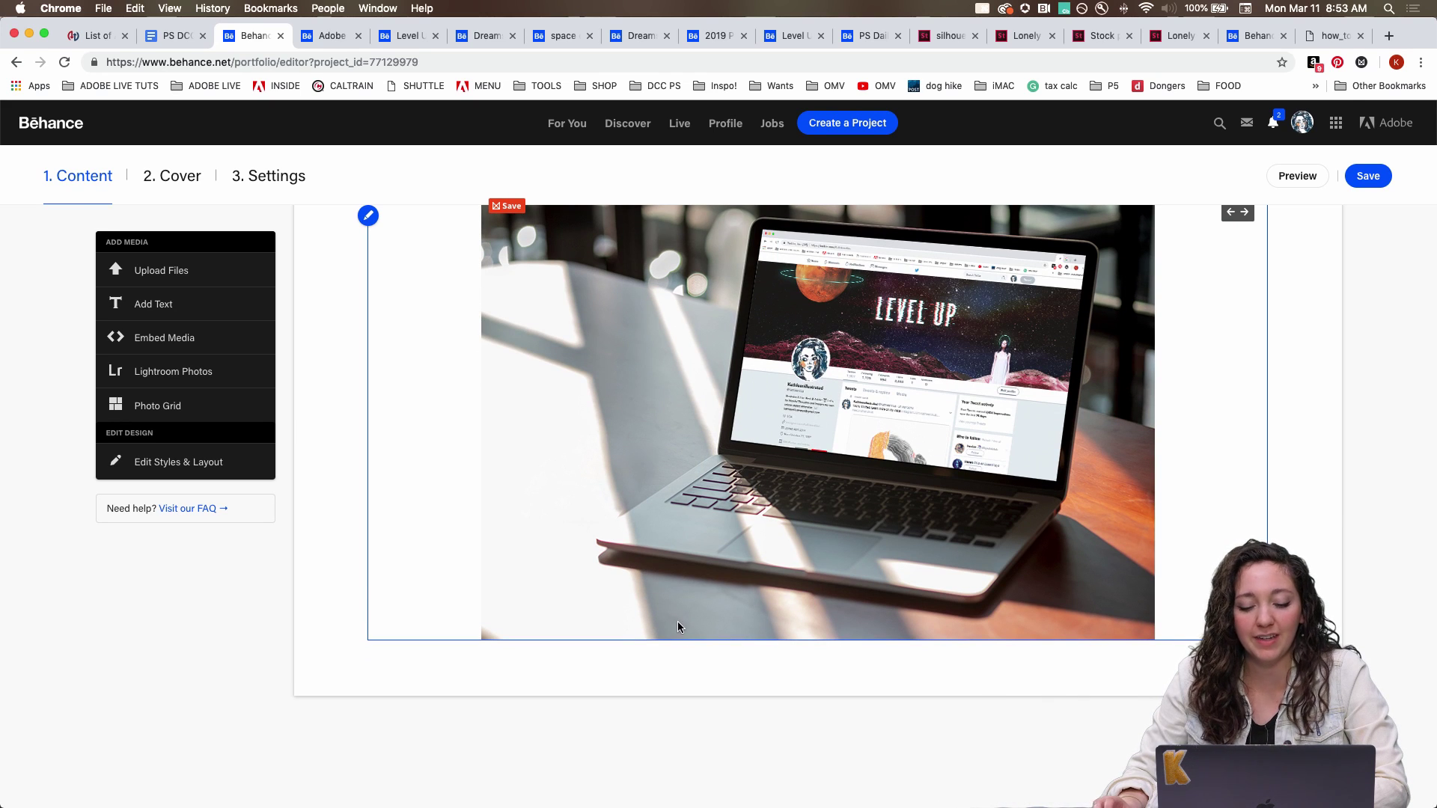
{"action": "left_click", "coordinate": [822, 666]}
{"action": "type", "text": "Day 5 - Mockup"}
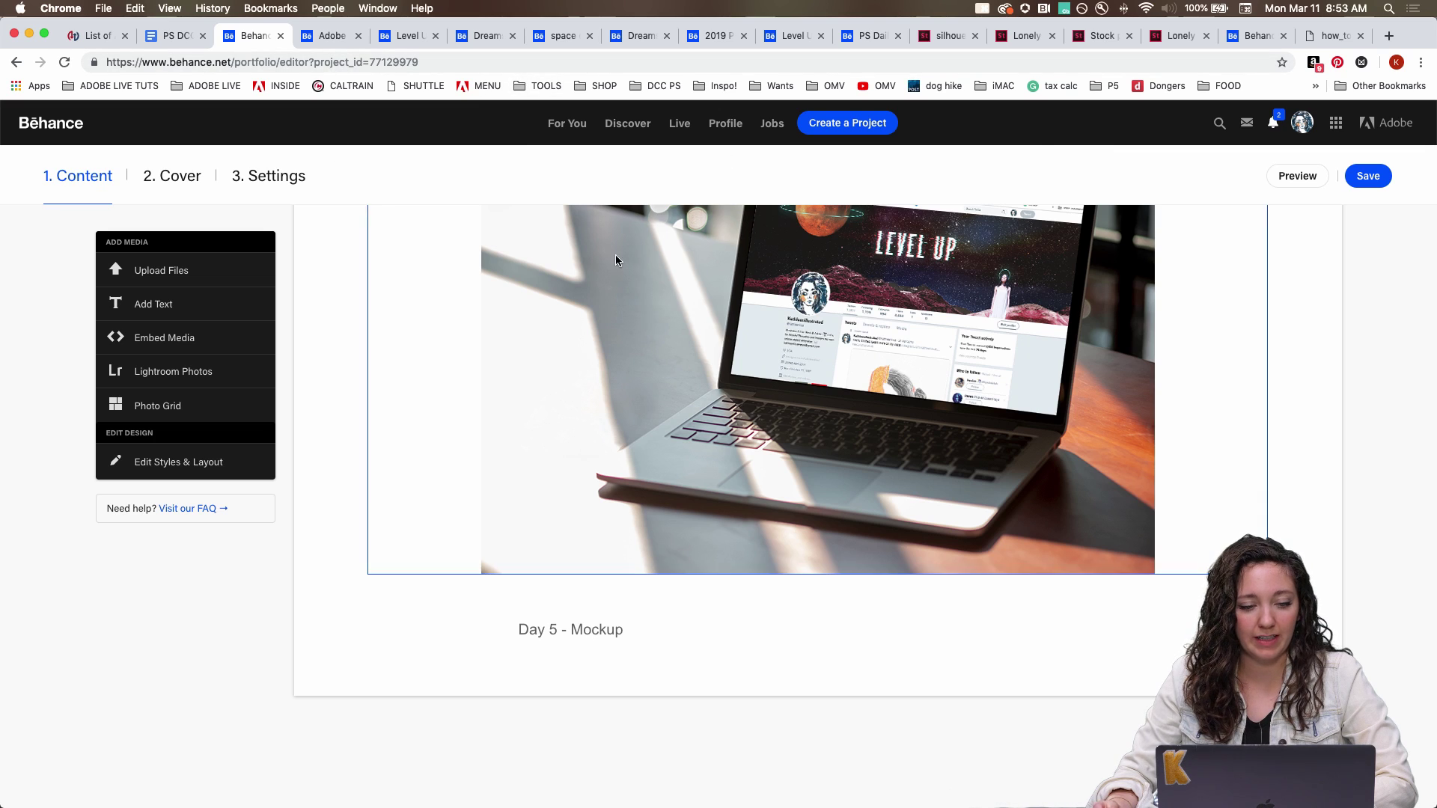
Open the published Level Up! project from the profile and review its daily entries and captions down to the Day 5 mockup.
{"action": "left_click", "coordinate": [722, 121]}
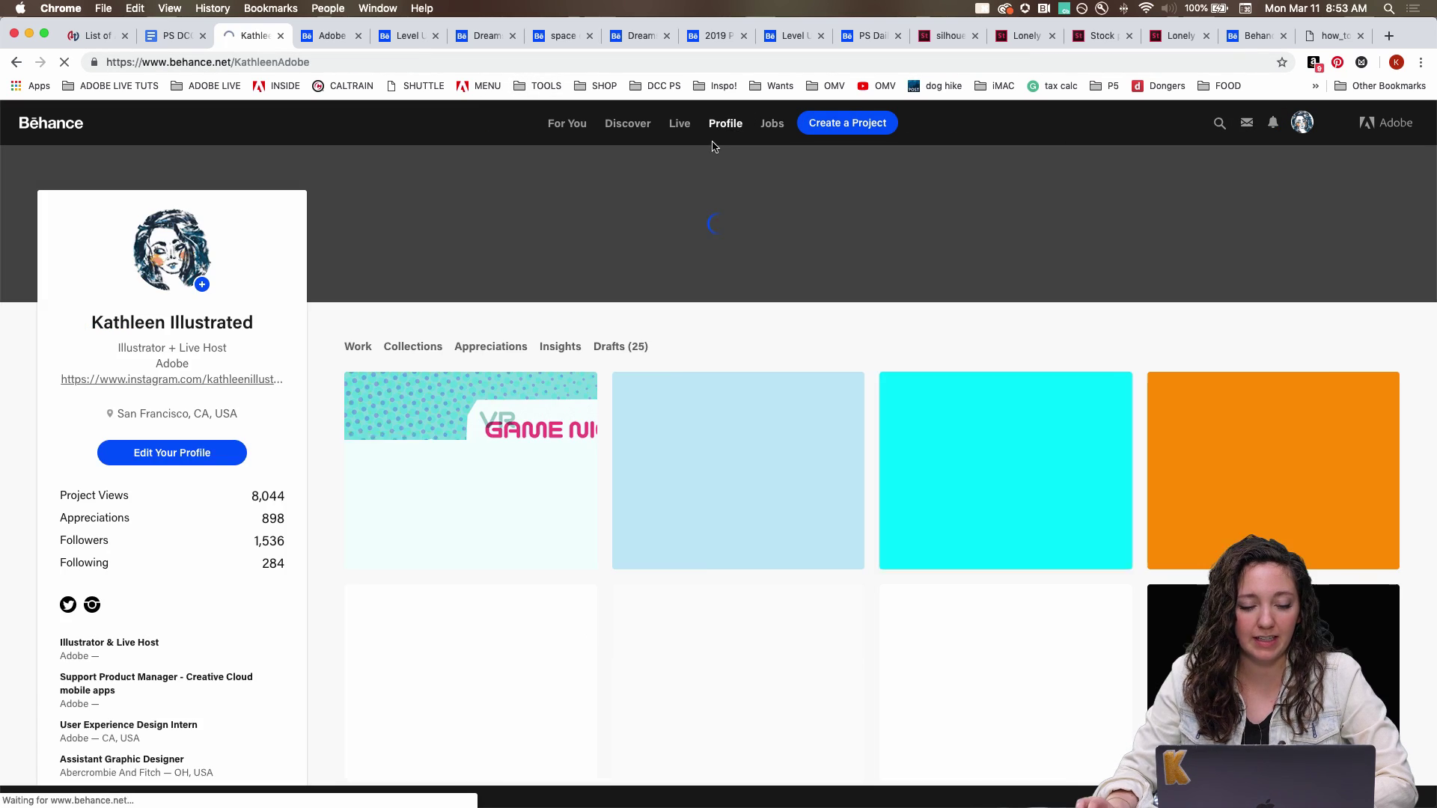
{"action": "left_click", "coordinate": [493, 430]}
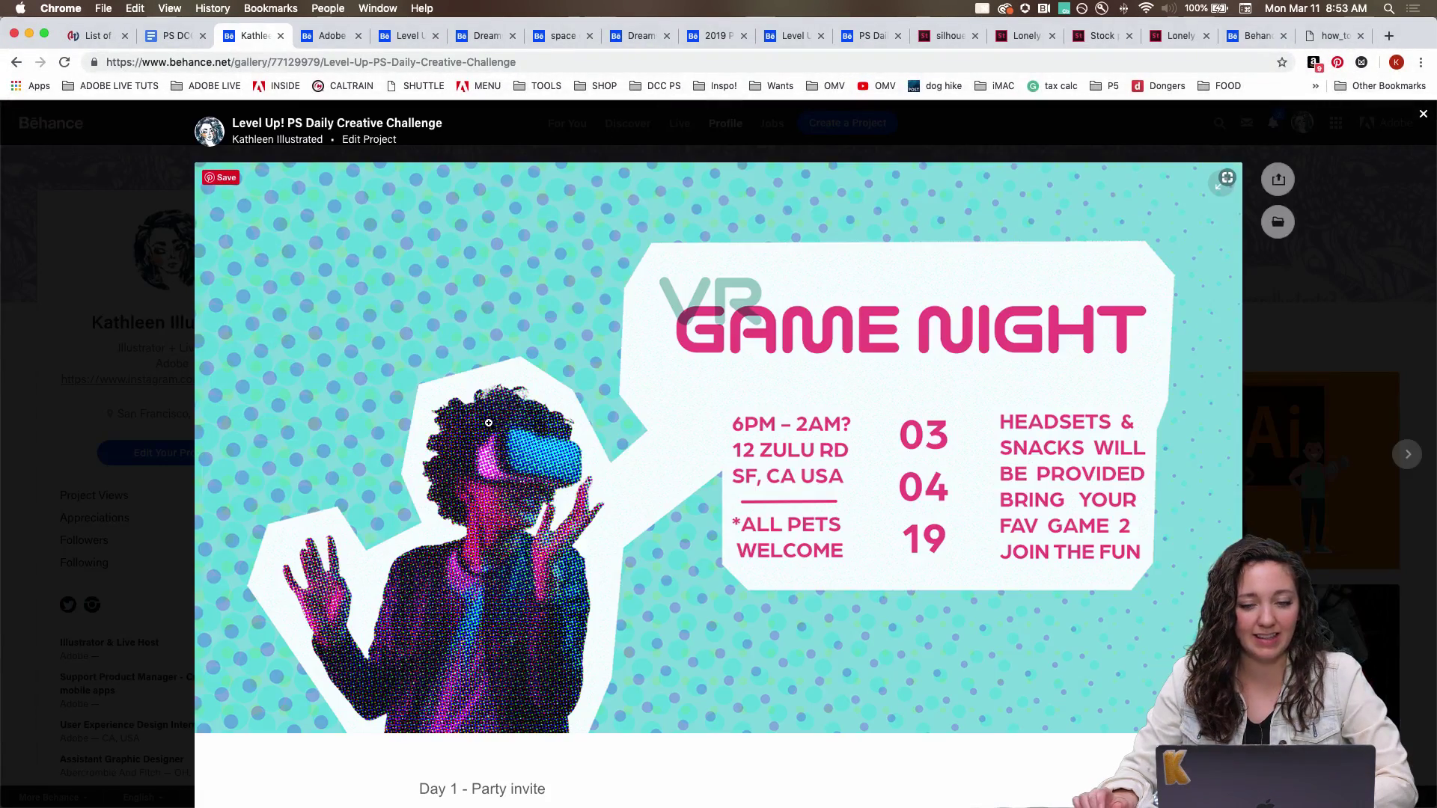
{"action": "scroll", "coordinate": [488, 423], "scroll_direction": "down", "scroll_amount": 5}
{"action": "scroll", "coordinate": [489, 423], "scroll_direction": "down", "scroll_amount": 10}
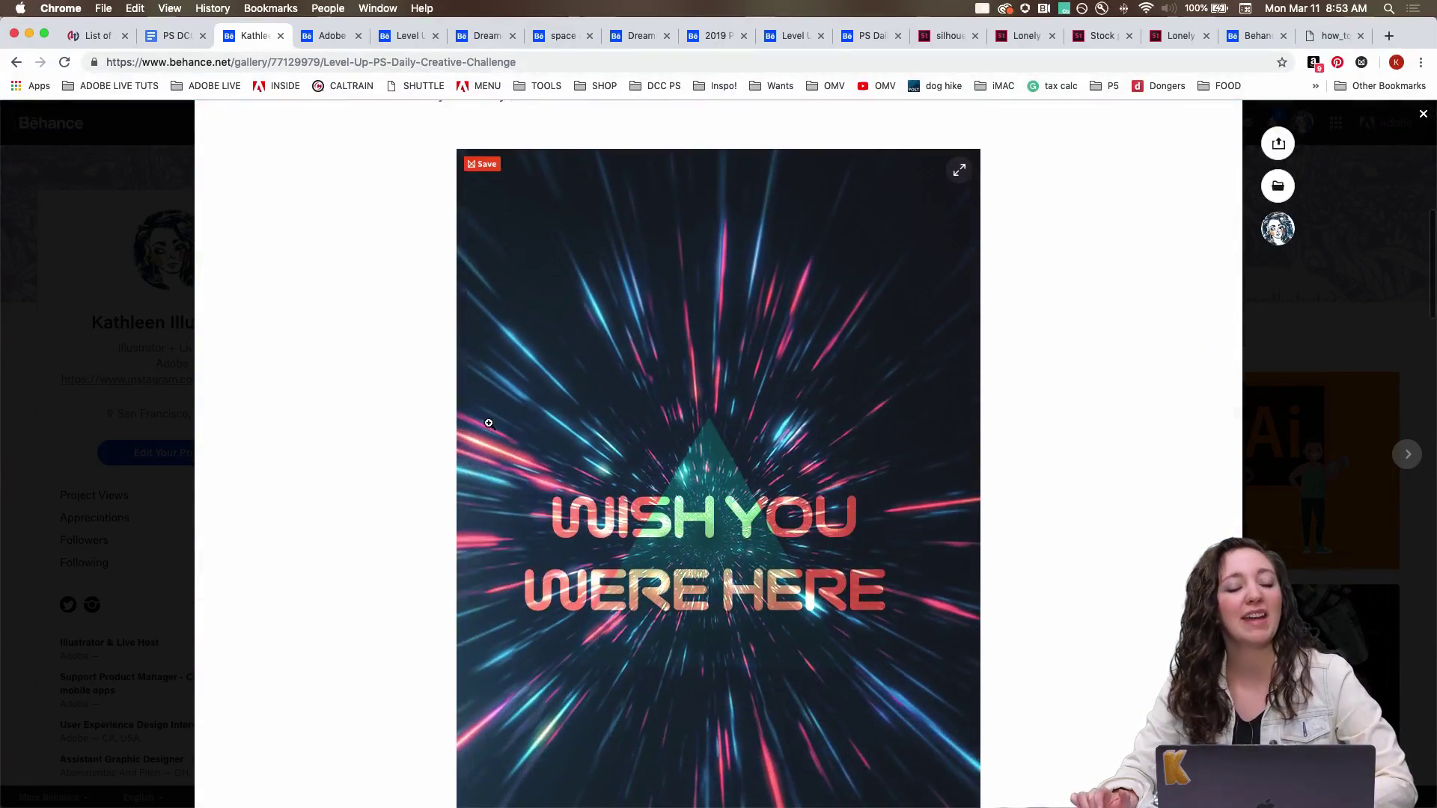
{"action": "scroll", "coordinate": [489, 427], "scroll_direction": "down", "scroll_amount": 15}
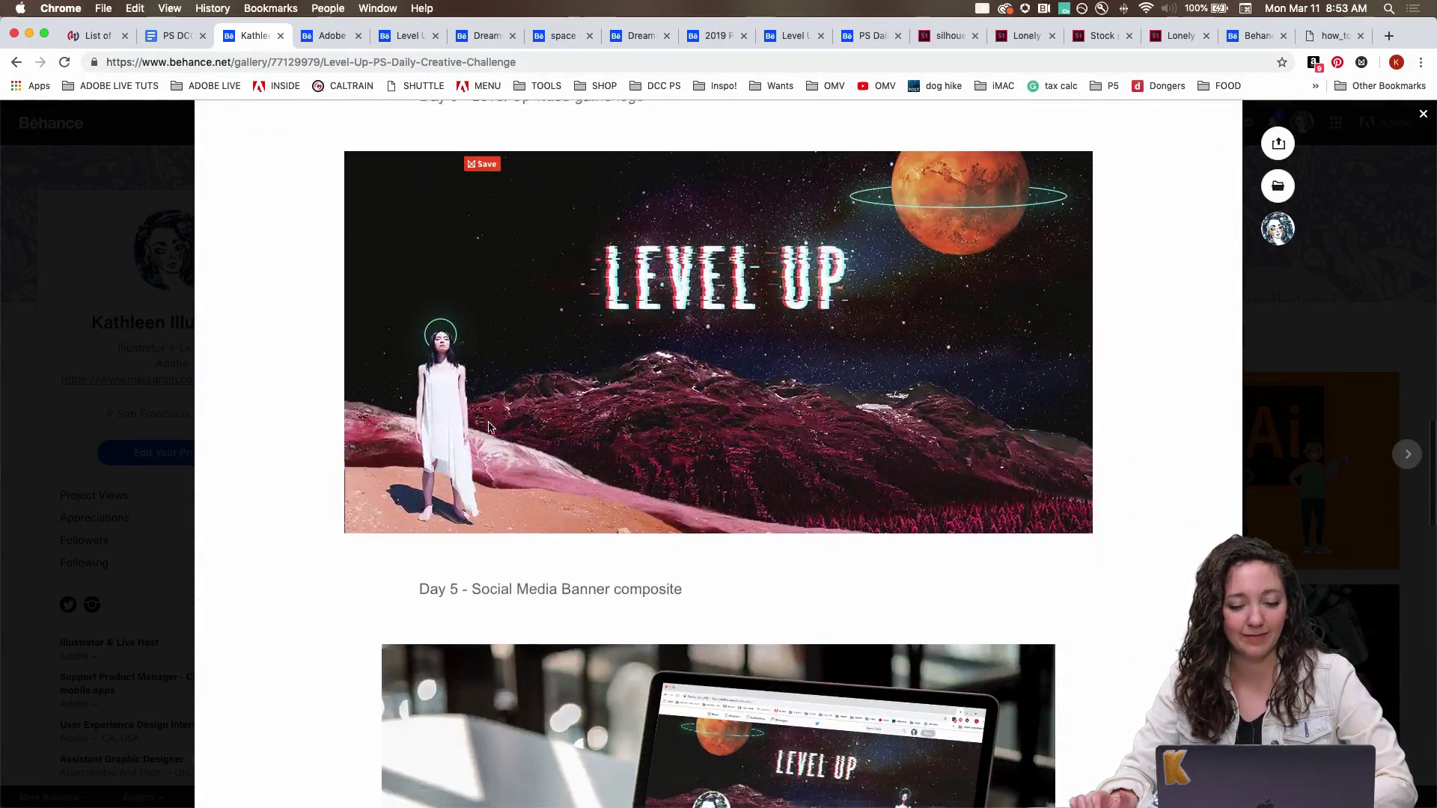
{"action": "scroll", "coordinate": [488, 427], "scroll_direction": "up", "scroll_amount": 12}
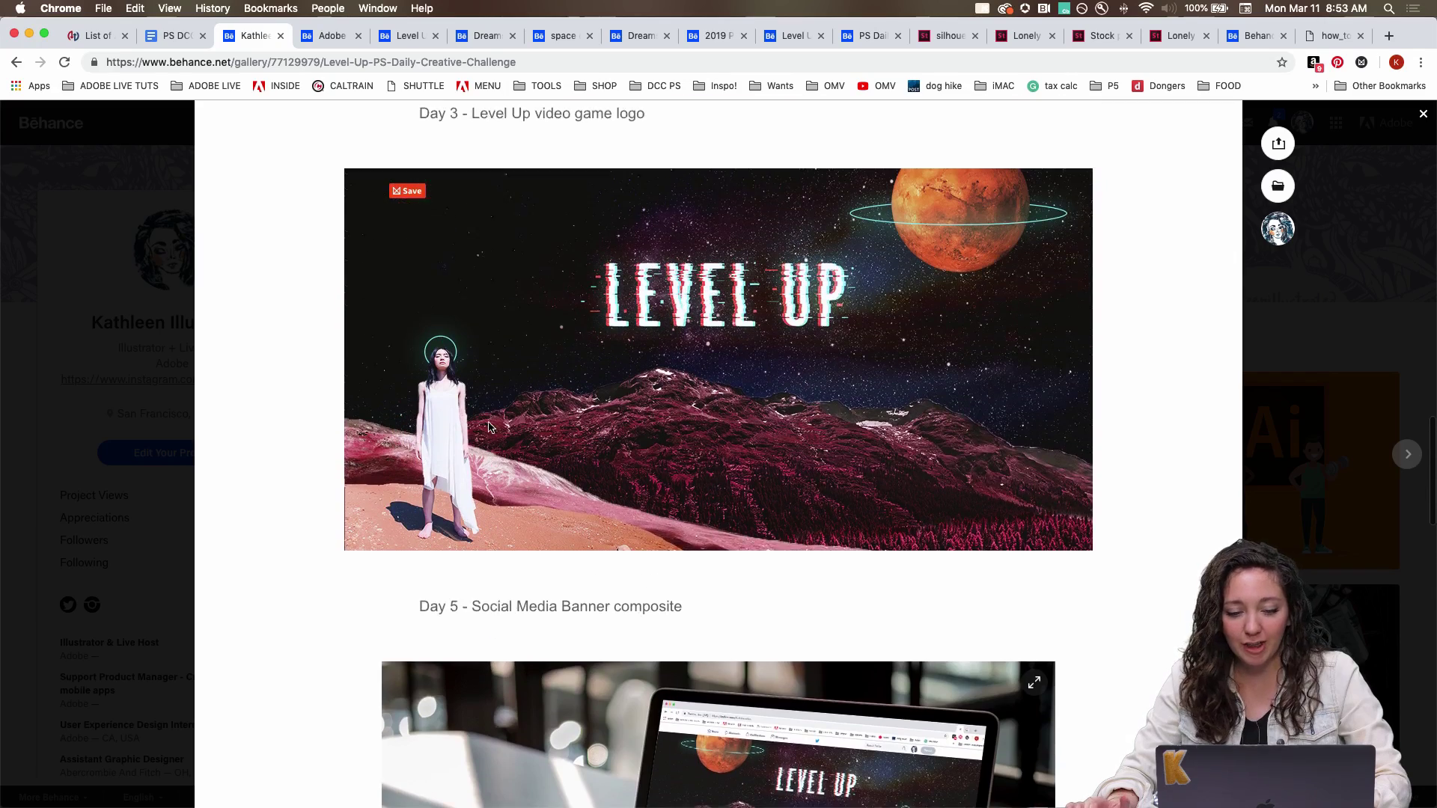
{"action": "scroll", "coordinate": [489, 426], "scroll_direction": "up", "scroll_amount": 3}
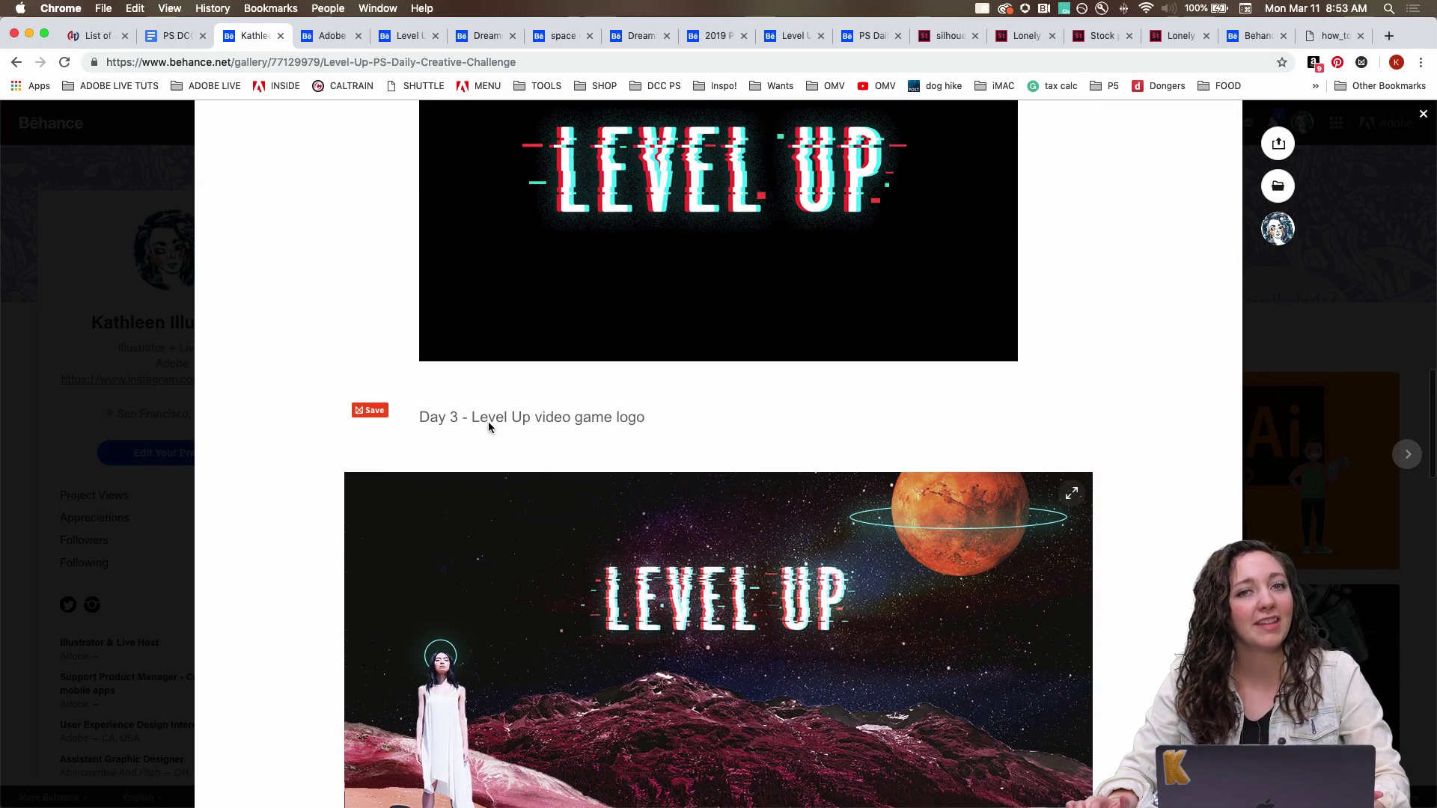
{"action": "scroll", "coordinate": [489, 428], "scroll_direction": "down", "scroll_amount": 5}
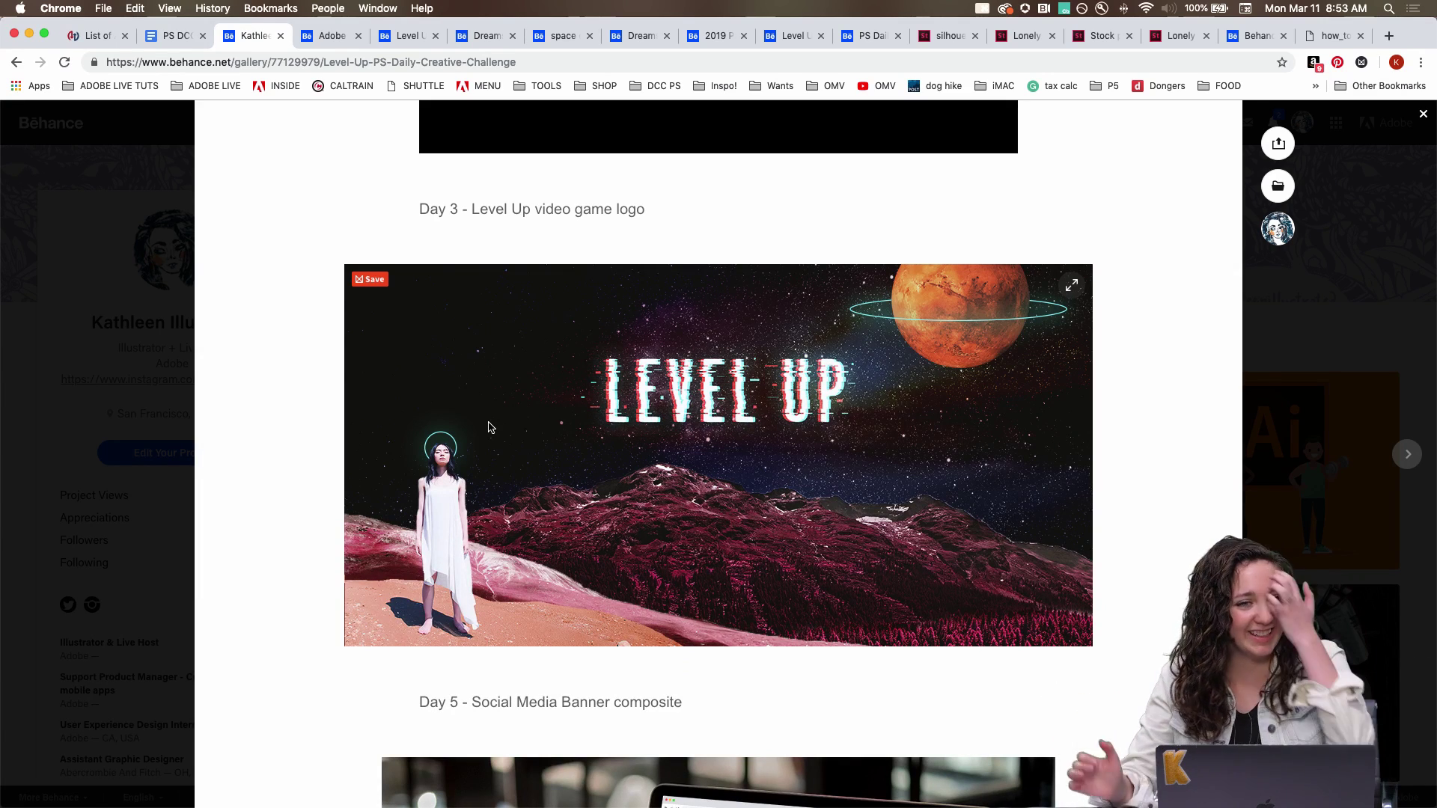
{"action": "scroll", "coordinate": [490, 427], "scroll_direction": "up", "scroll_amount": 6}
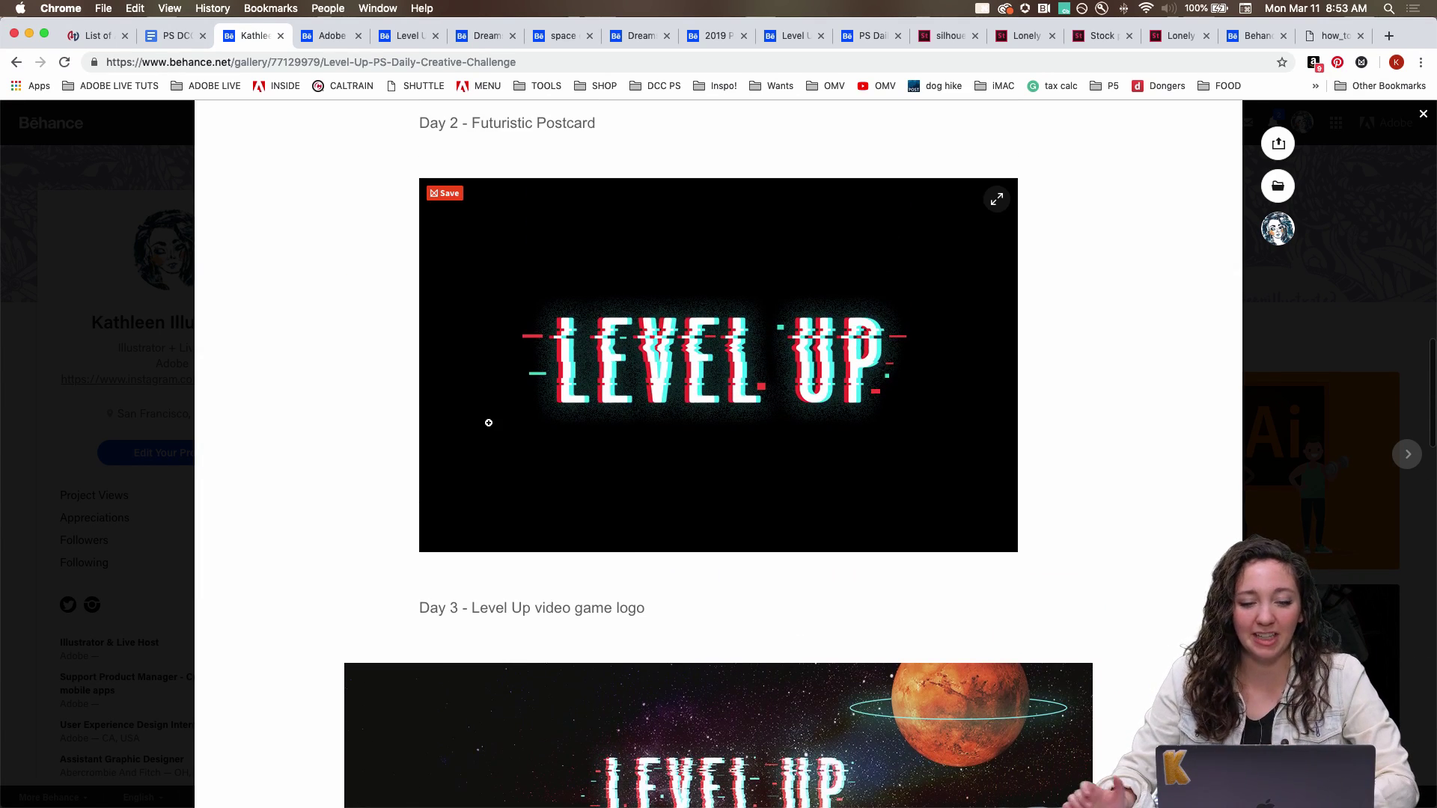
{"action": "scroll", "coordinate": [489, 423], "scroll_direction": "down", "scroll_amount": 3}
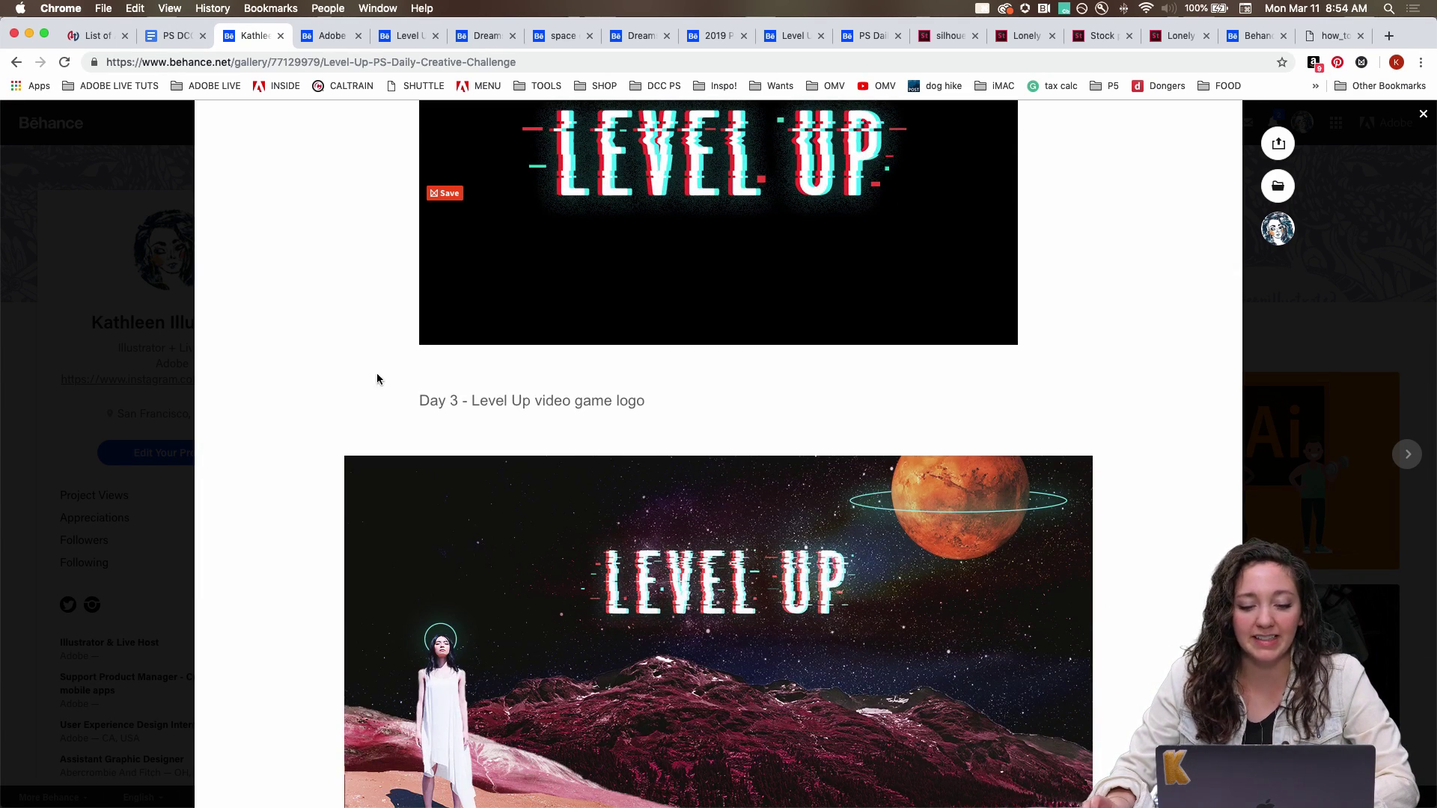
{"action": "scroll", "coordinate": [374, 375], "scroll_direction": "down", "scroll_amount": 2}
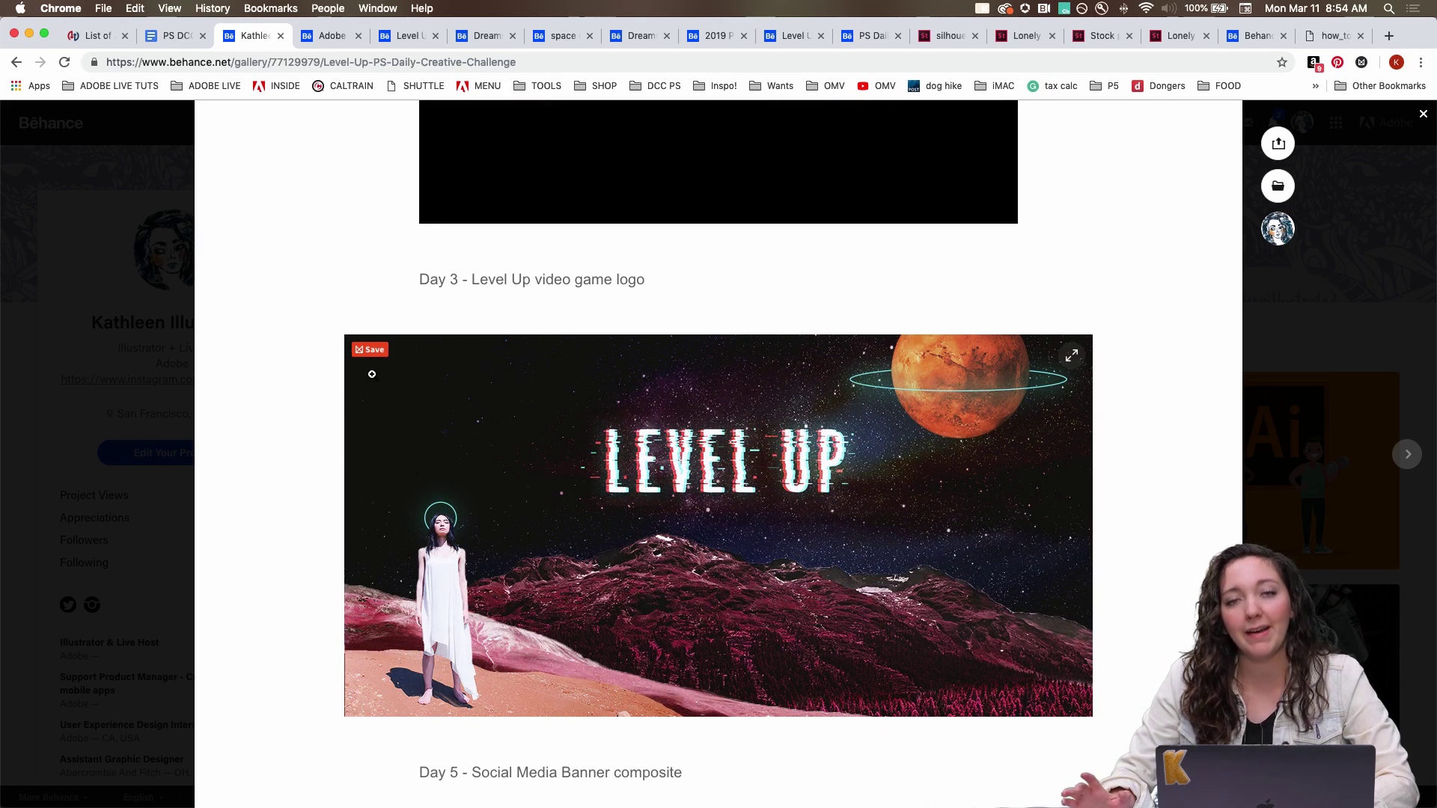
{"action": "scroll", "coordinate": [372, 374], "scroll_direction": "up", "scroll_amount": 3}
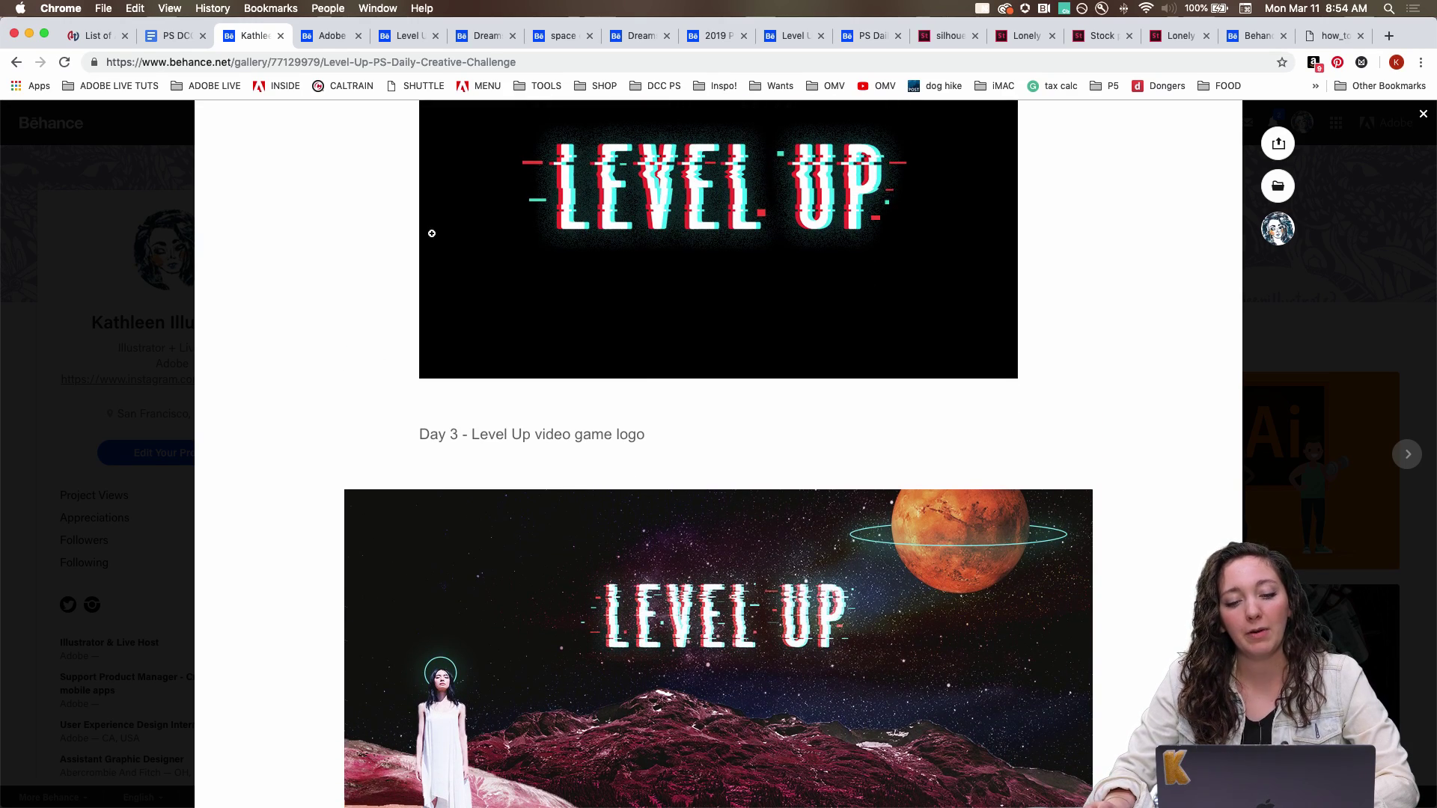
{"action": "scroll", "coordinate": [445, 319], "scroll_direction": "down", "scroll_amount": 8}
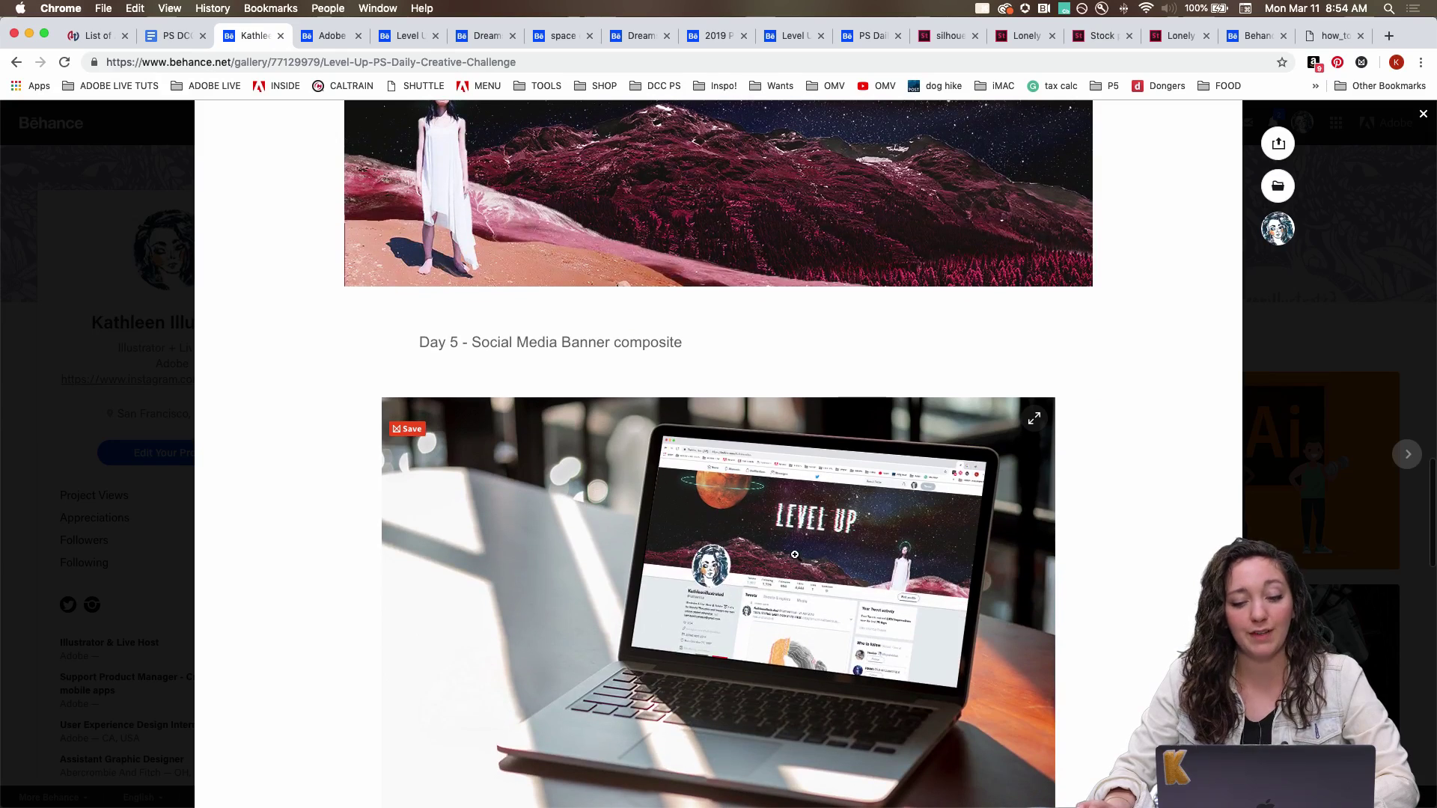
{"action": "scroll", "coordinate": [494, 577], "scroll_direction": "up", "scroll_amount": 3}
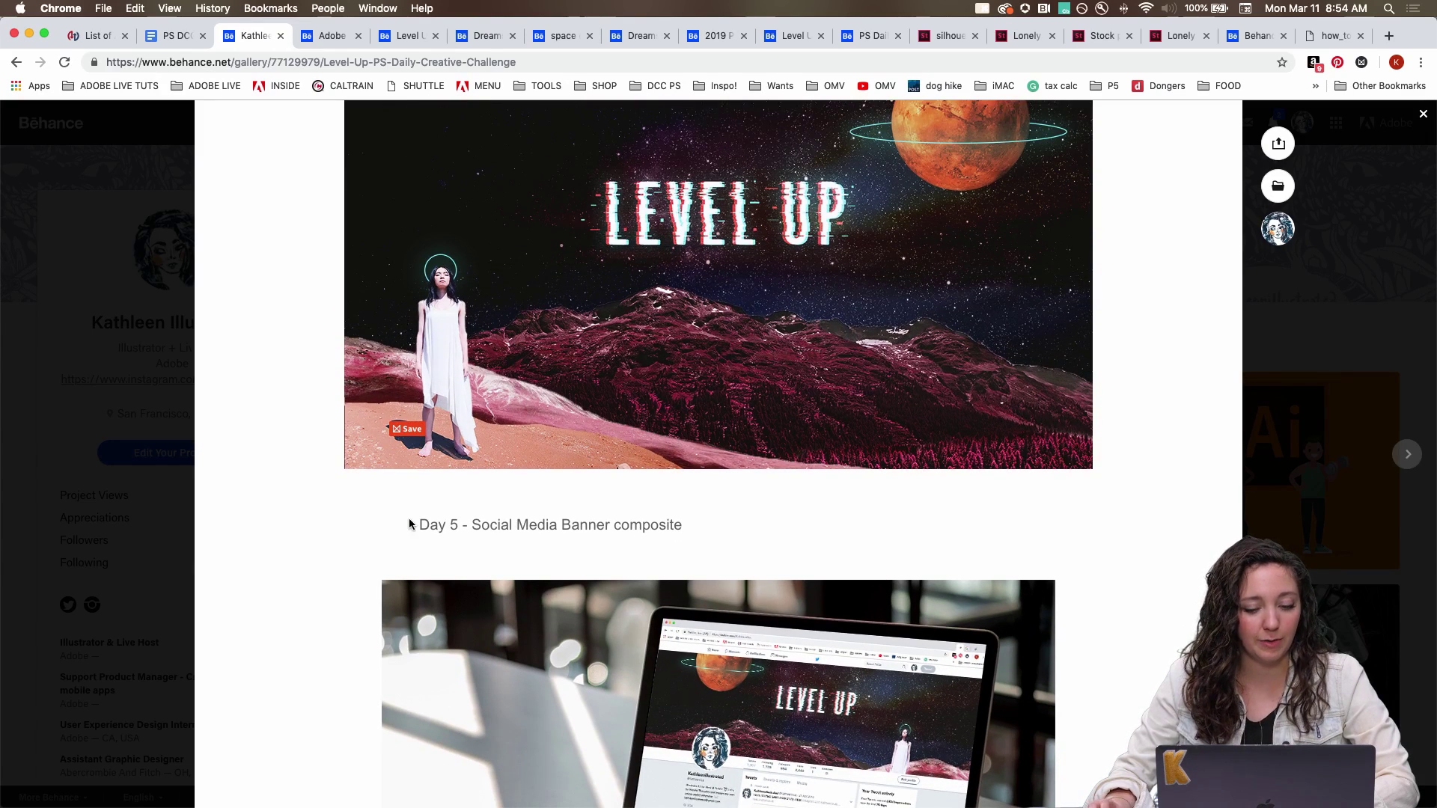
{"action": "scroll", "coordinate": [410, 524], "scroll_direction": "down", "scroll_amount": 6}
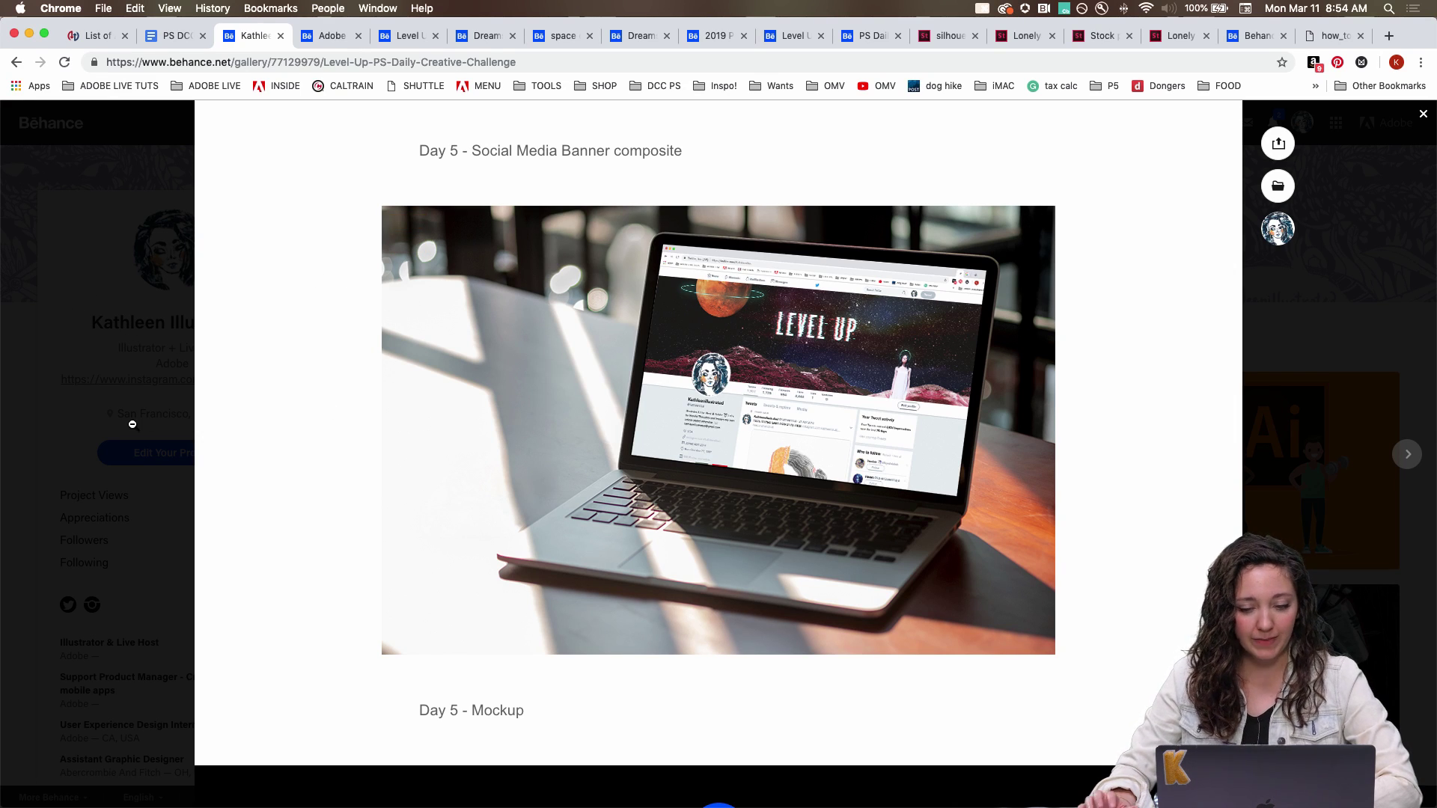
Look through the open participants' submissions in order, from Adobe PS challenge #4 to the PS Daily Challenge March 2019 project.
{"action": "left_click", "coordinate": [333, 36]}
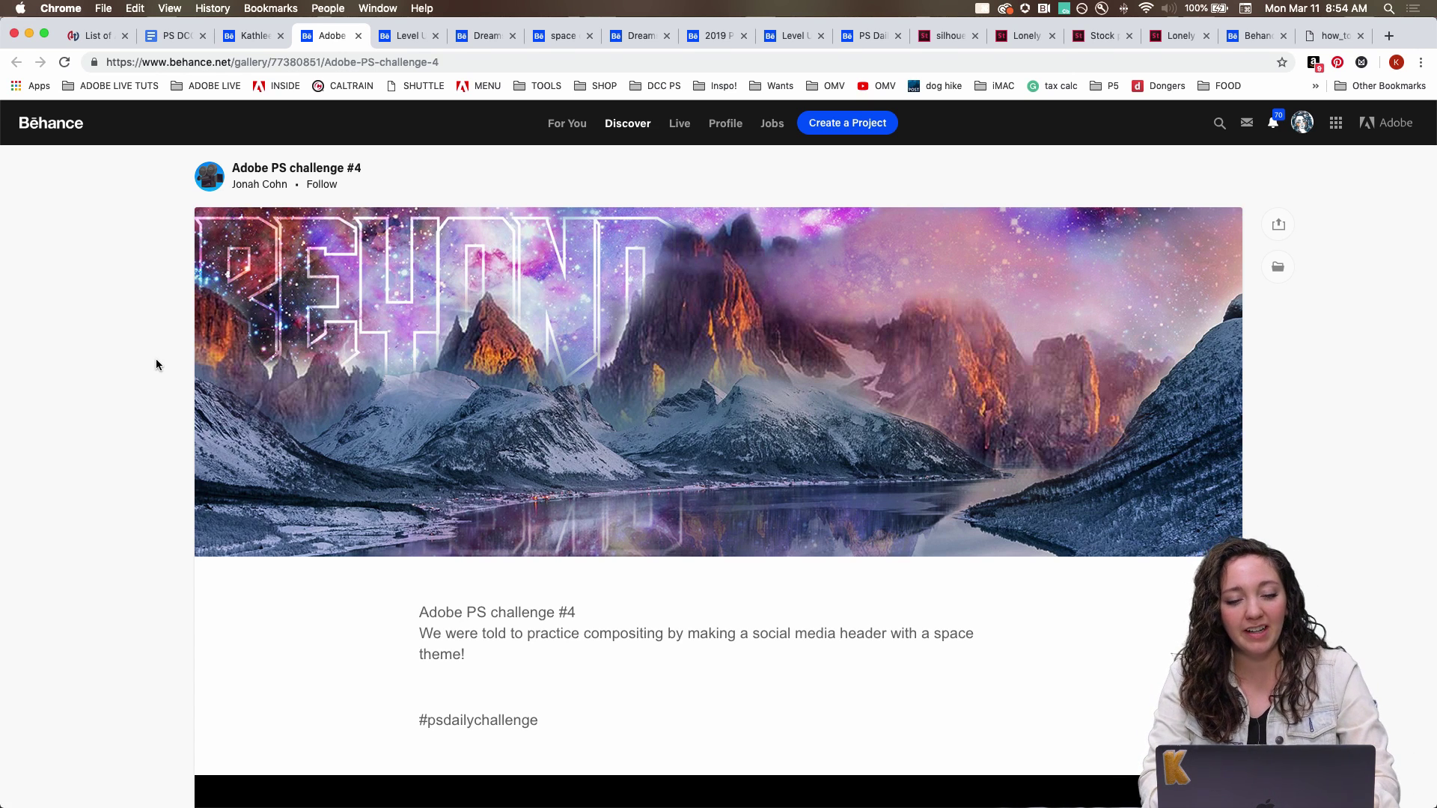
{"action": "key", "text": "ctrl+Tab"}
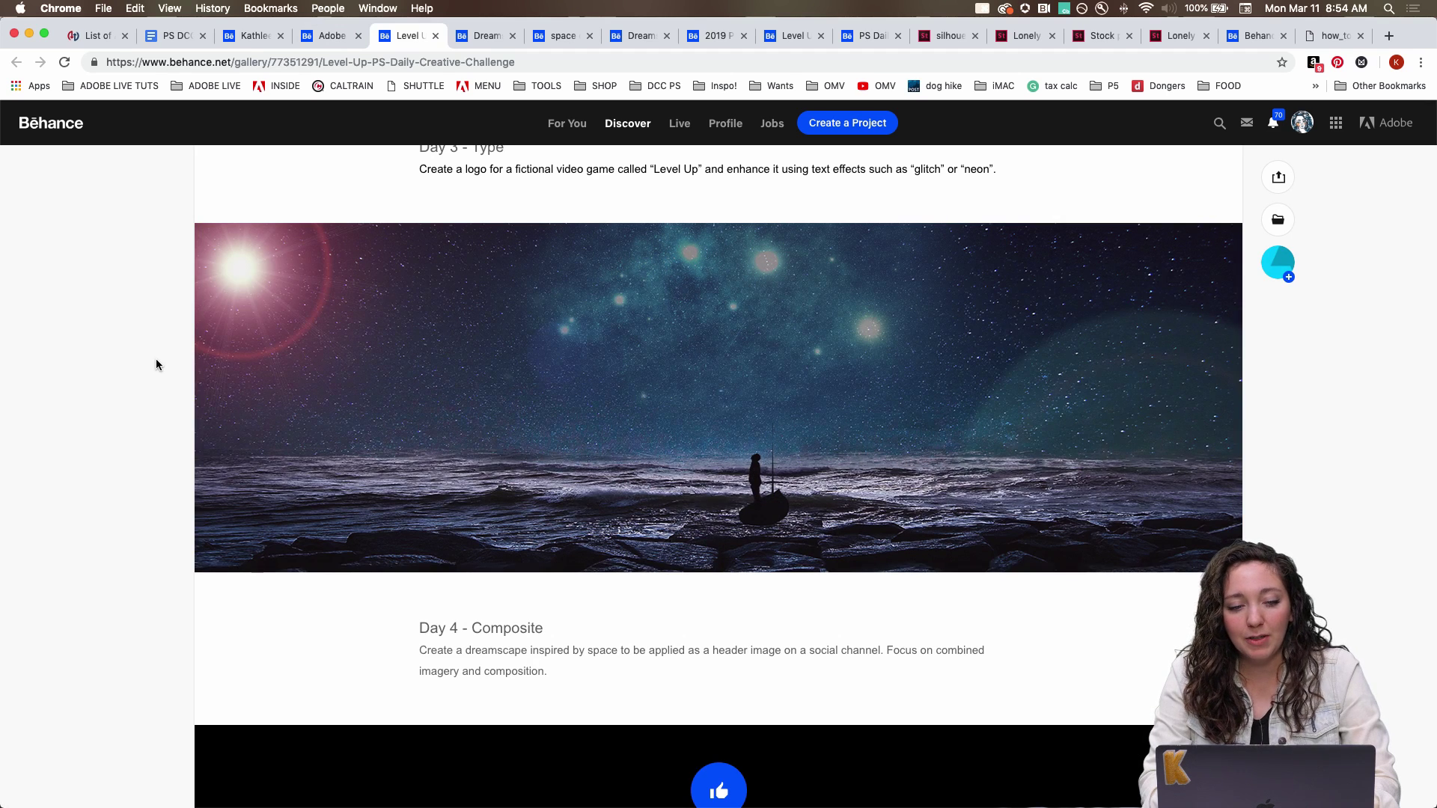
{"action": "key", "text": "ctrl+Tab"}
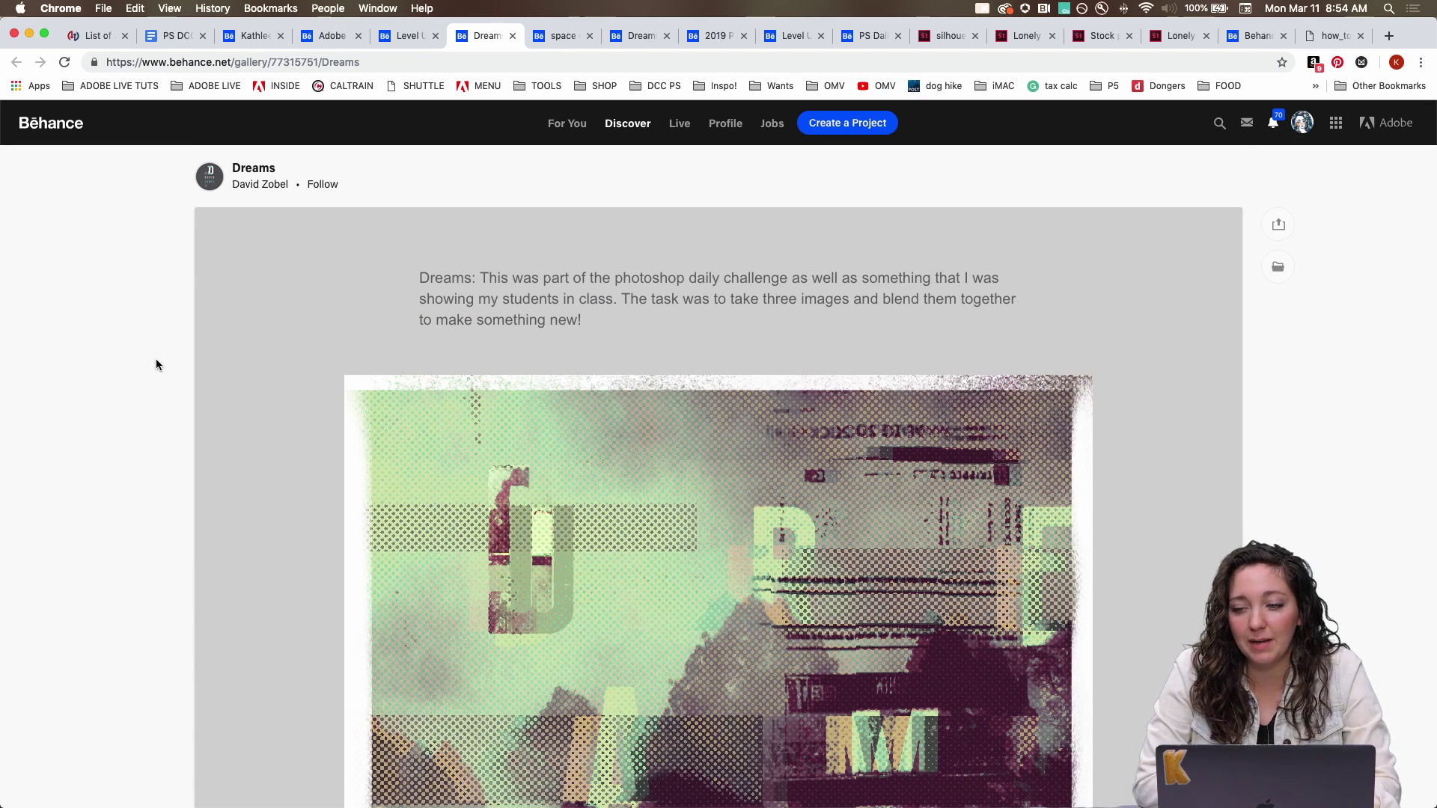
{"action": "key", "text": "ctrl+Tab"}
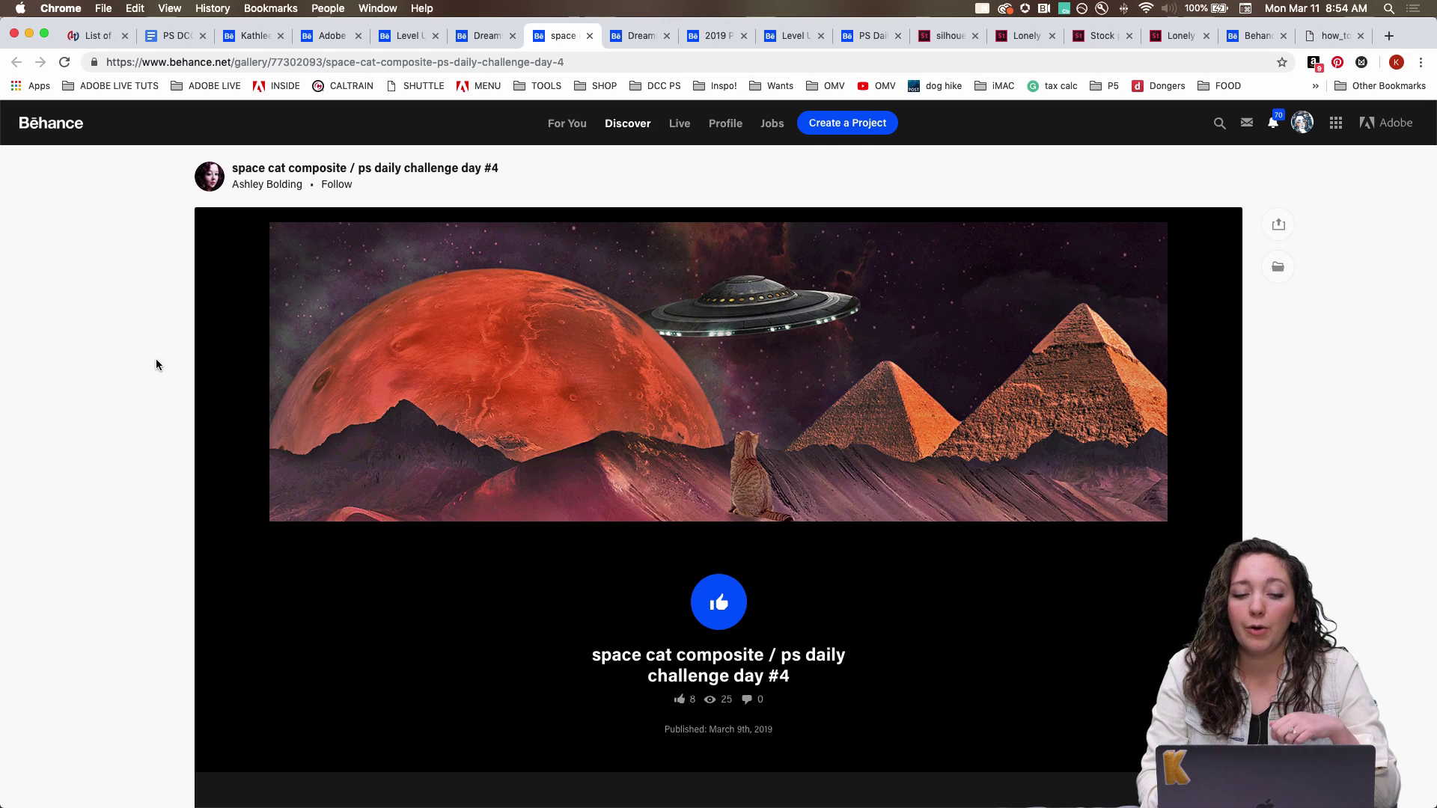
{"action": "key", "text": "ctrl+Tab"}
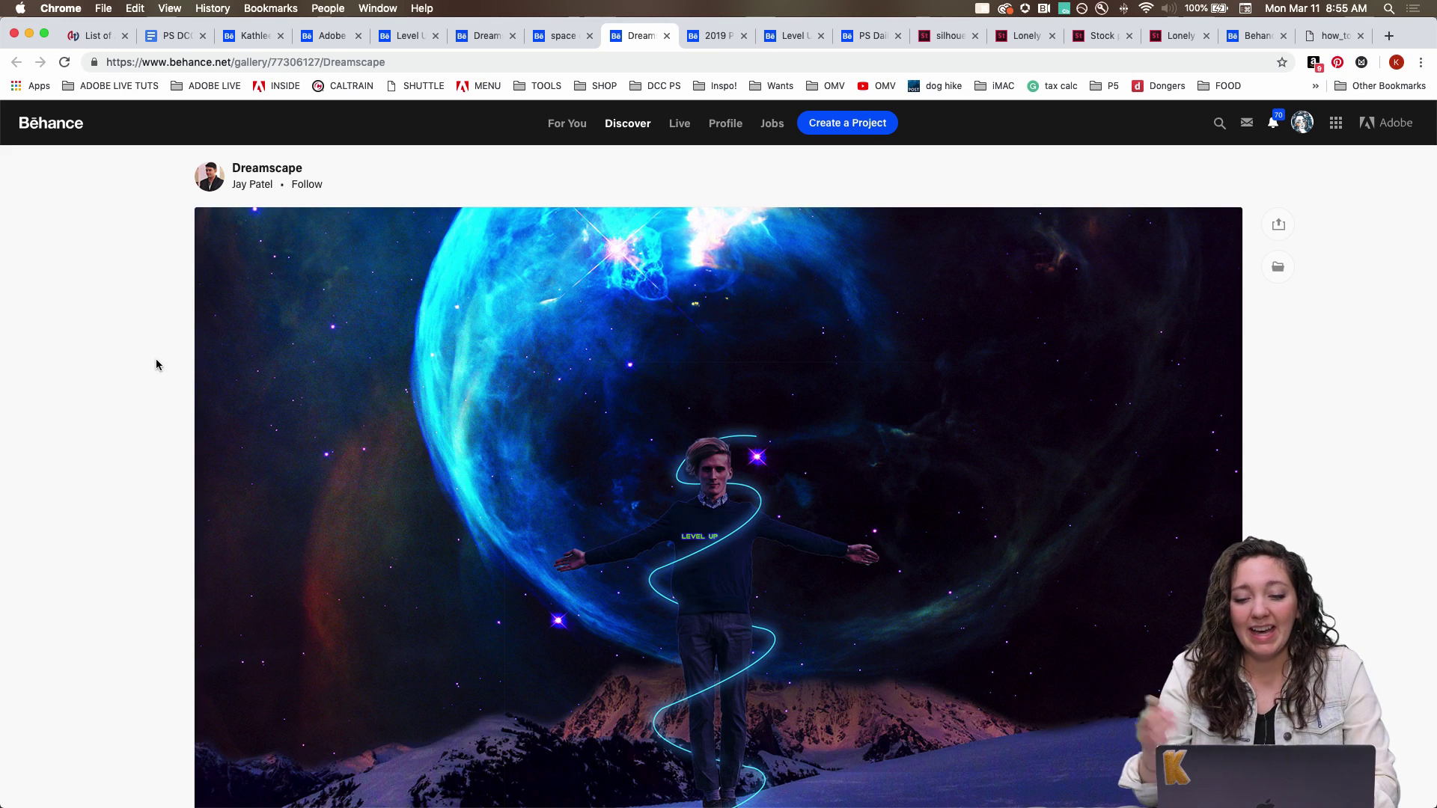
{"action": "key", "text": "ctrl+Tab"}
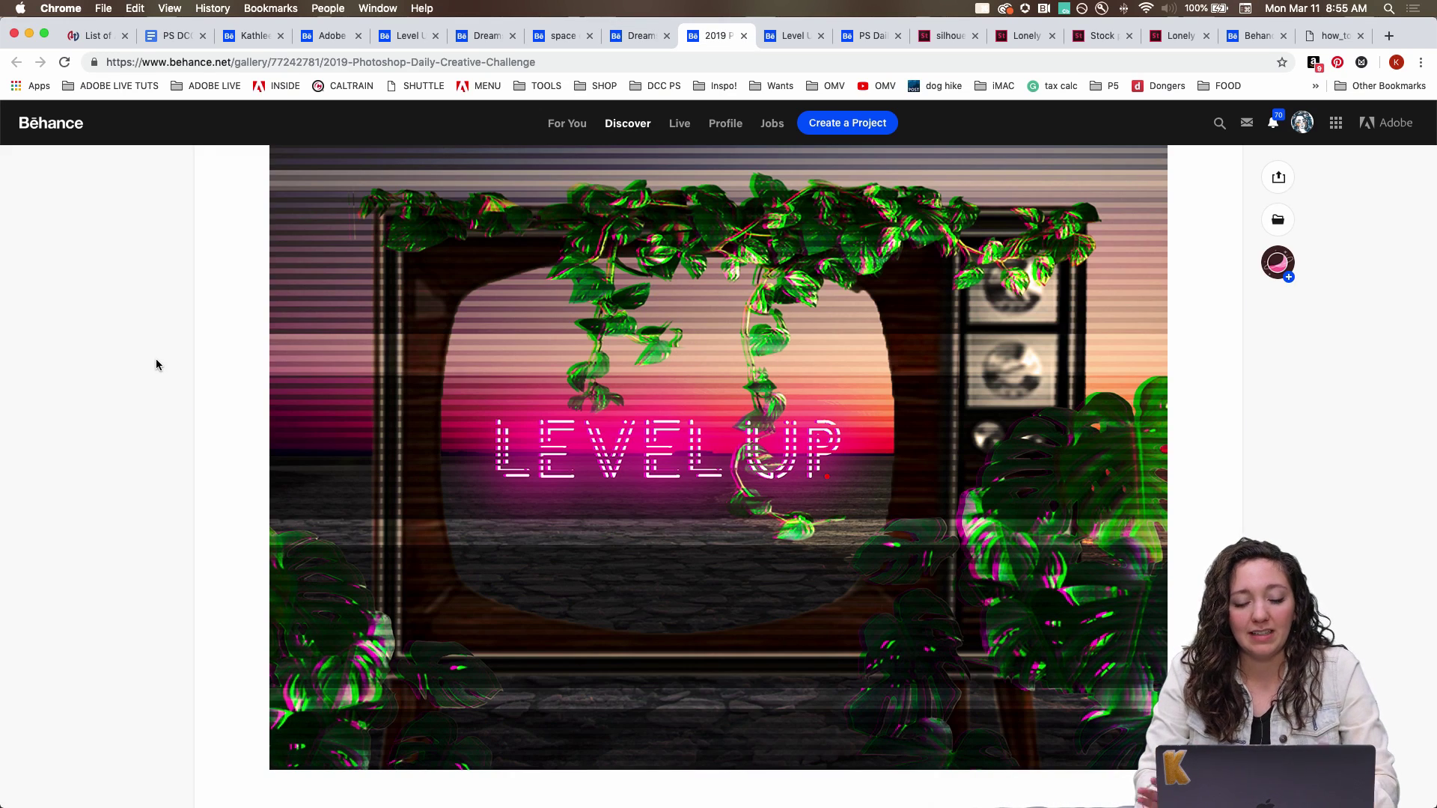
{"action": "key", "text": "ctrl+Tab"}
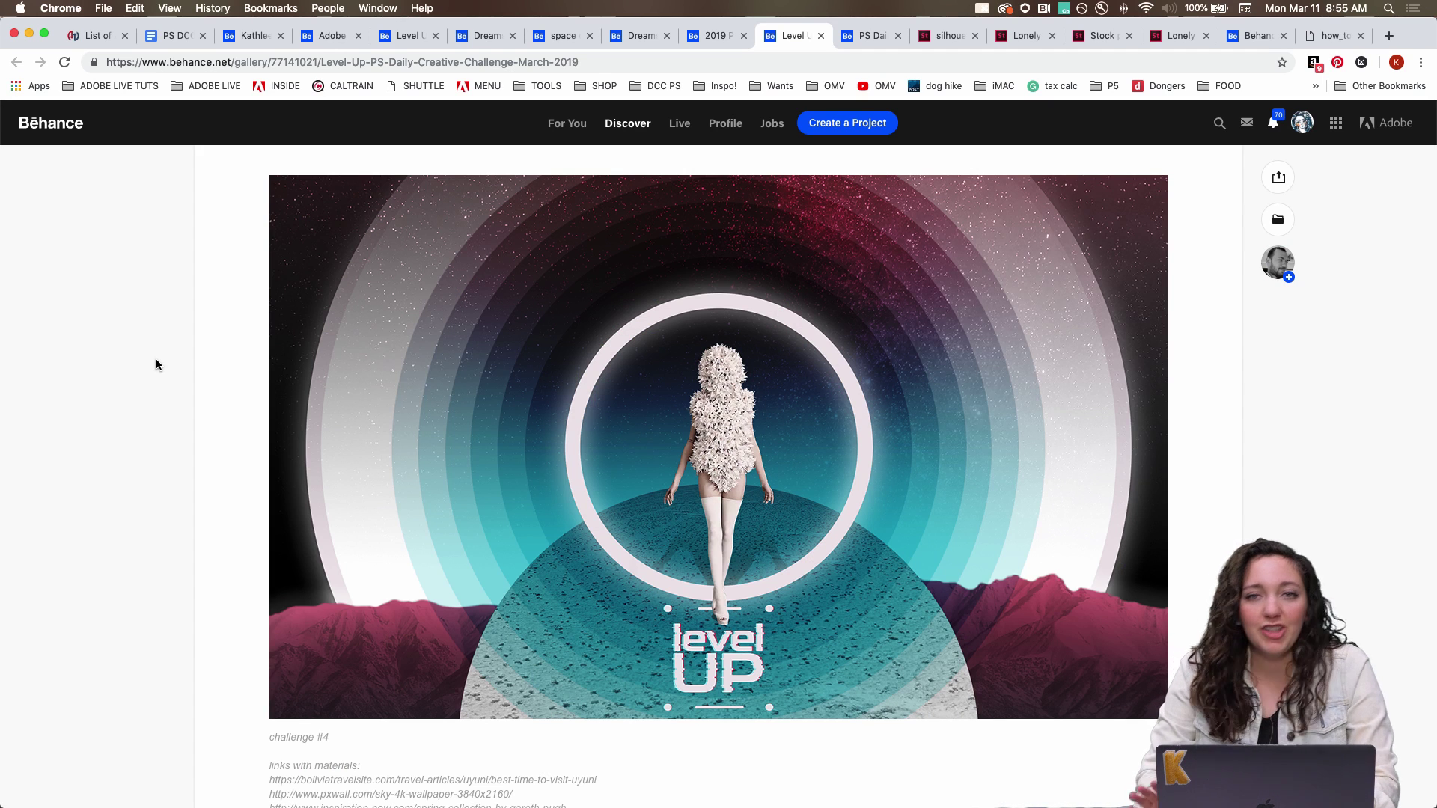
{"action": "key", "text": "ctrl+Tab"}
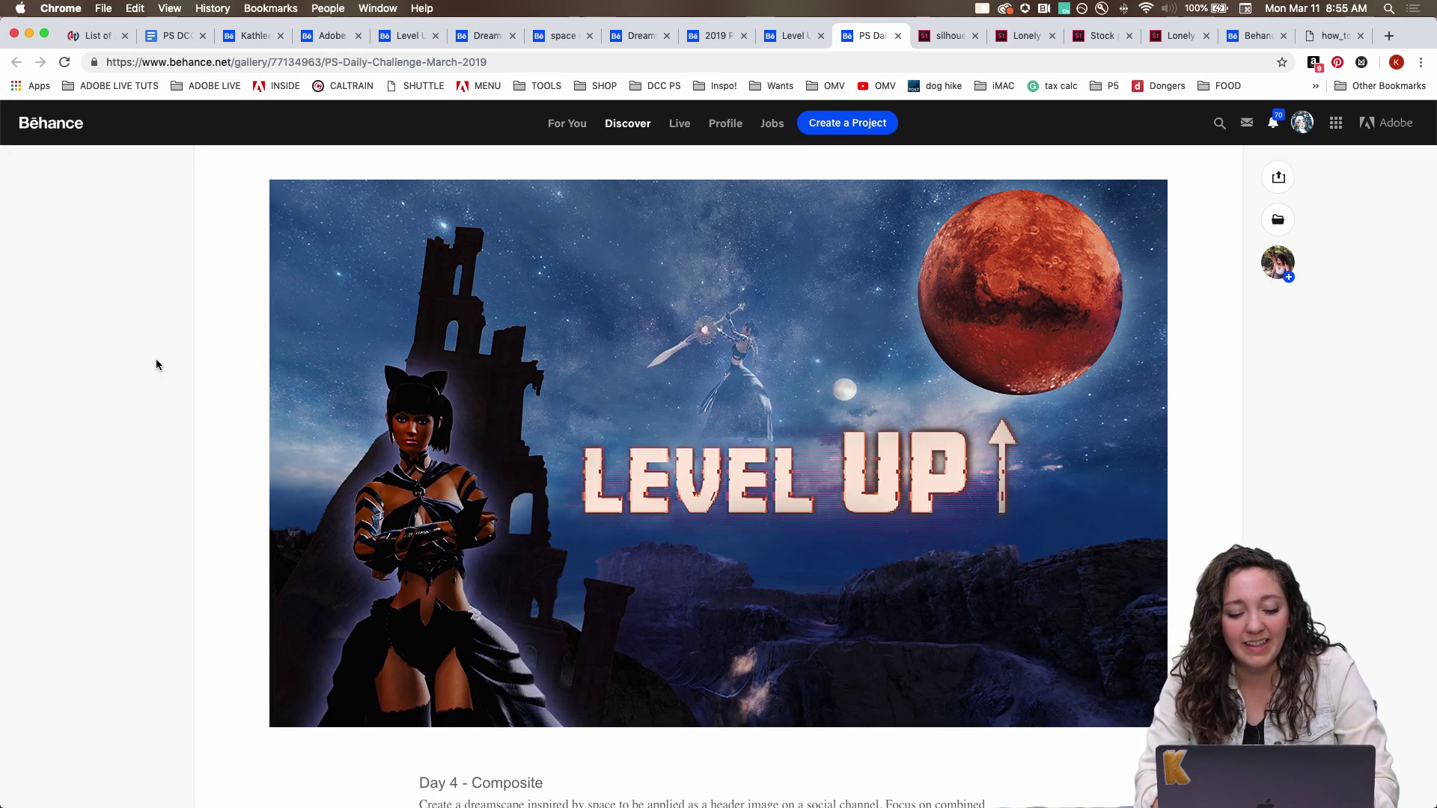
Compare the Day 3 glitch "Level Up" logo with the Day 4 space composite in the PS Daily Challenge March 2019 project.
{"action": "scroll", "coordinate": [155, 364], "scroll_direction": "up", "scroll_amount": 3}
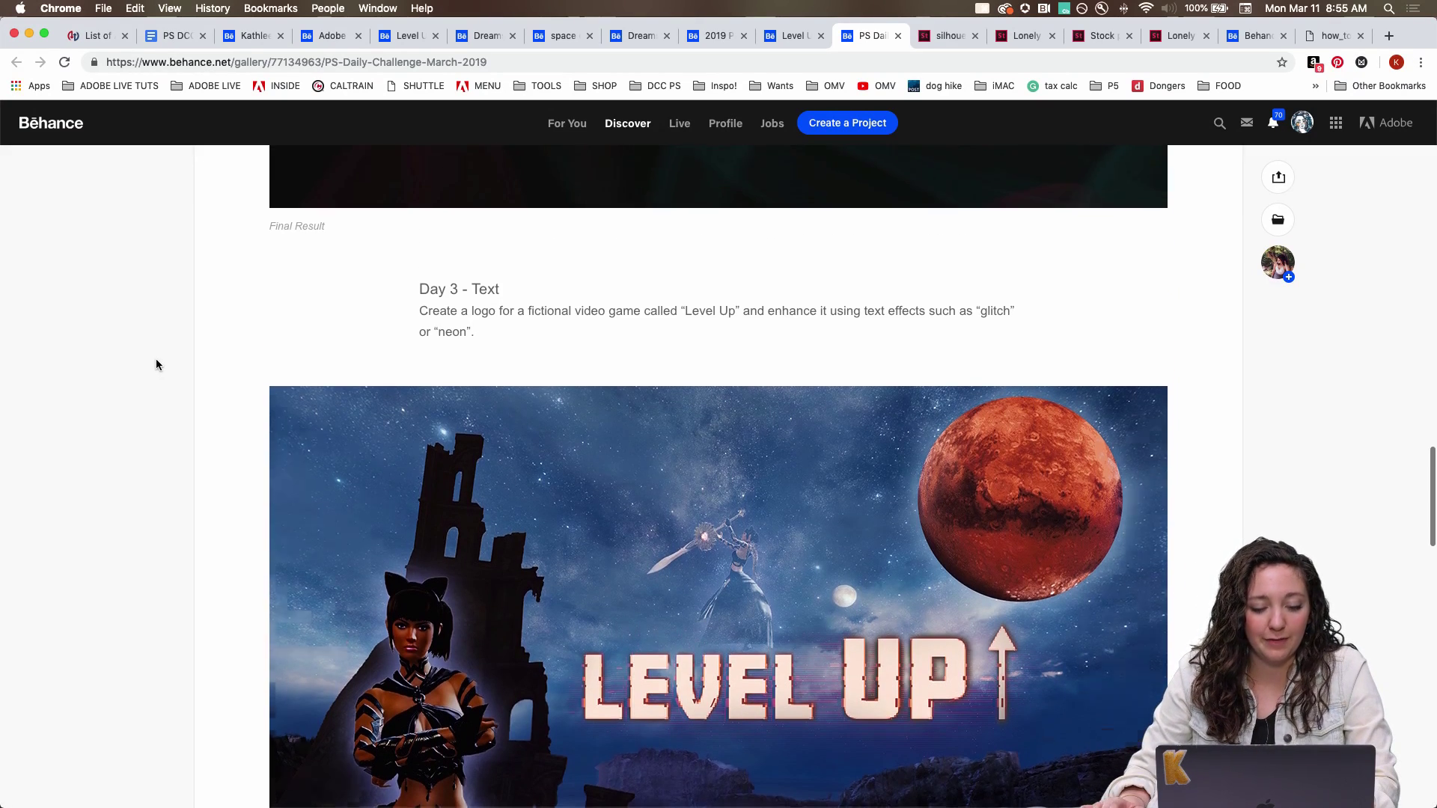
{"action": "scroll", "coordinate": [155, 365], "scroll_direction": "down", "scroll_amount": 2}
{"action": "scroll", "coordinate": [276, 404], "scroll_direction": "up", "scroll_amount": 10}
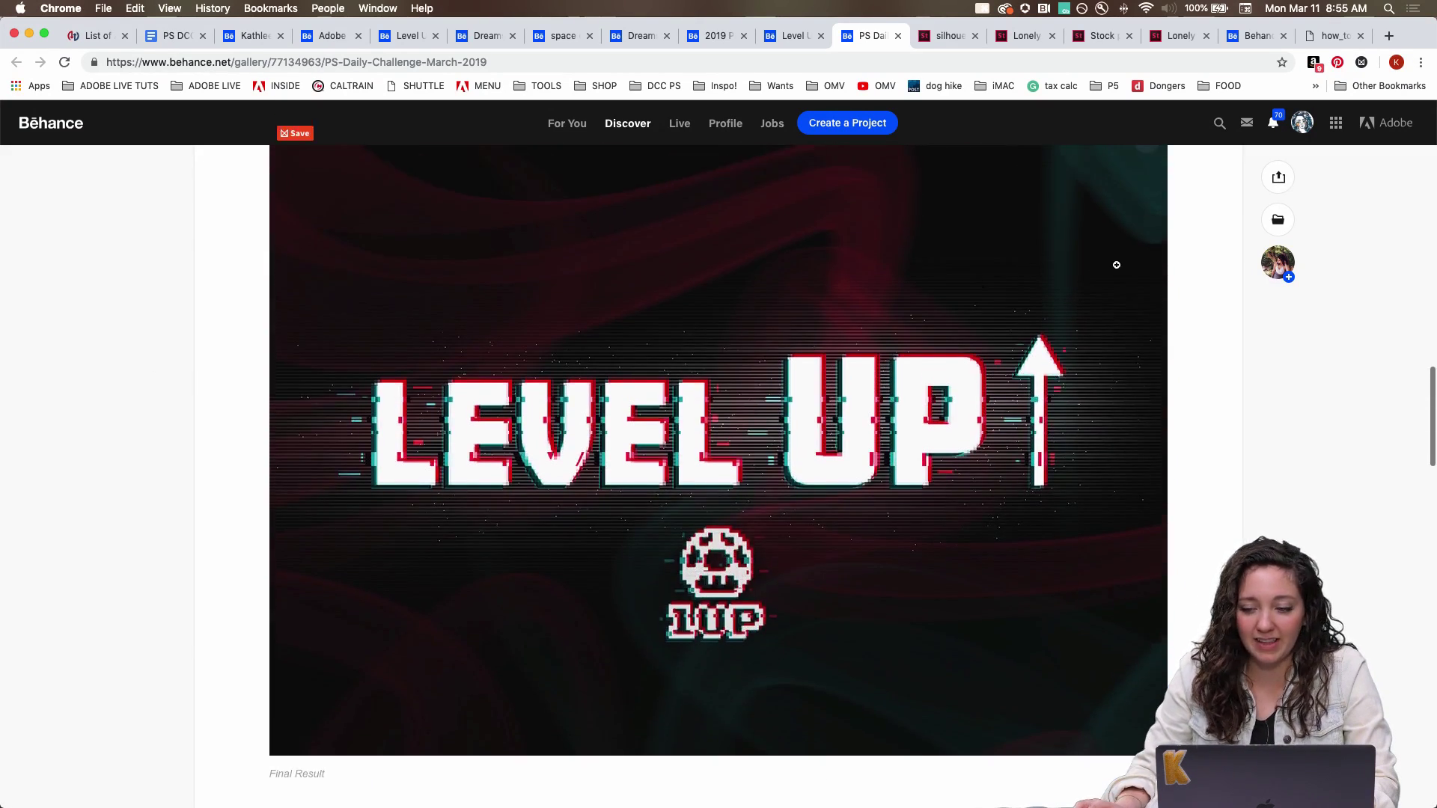
{"action": "mouse_move", "coordinate": [1279, 264]}
{"action": "scroll", "coordinate": [415, 422], "scroll_direction": "down", "scroll_amount": 10}
{"action": "scroll", "coordinate": [415, 421], "scroll_direction": "up", "scroll_amount": 2}
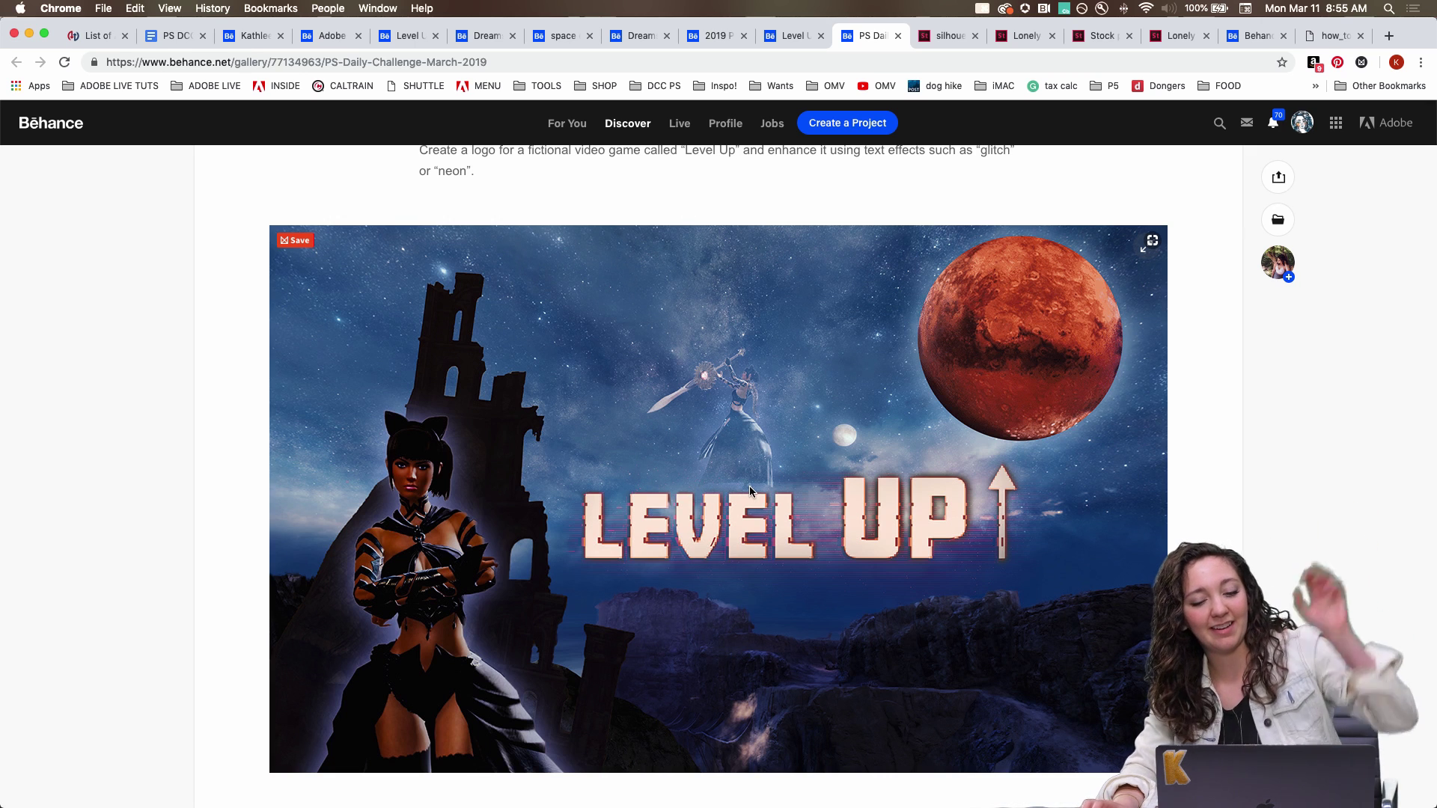
Return to the Level Up PS Daily Creative Challenge March 2019 project and review the entries above its challenge #4 composite.
{"action": "key", "text": "ctrl+shift+Tab"}
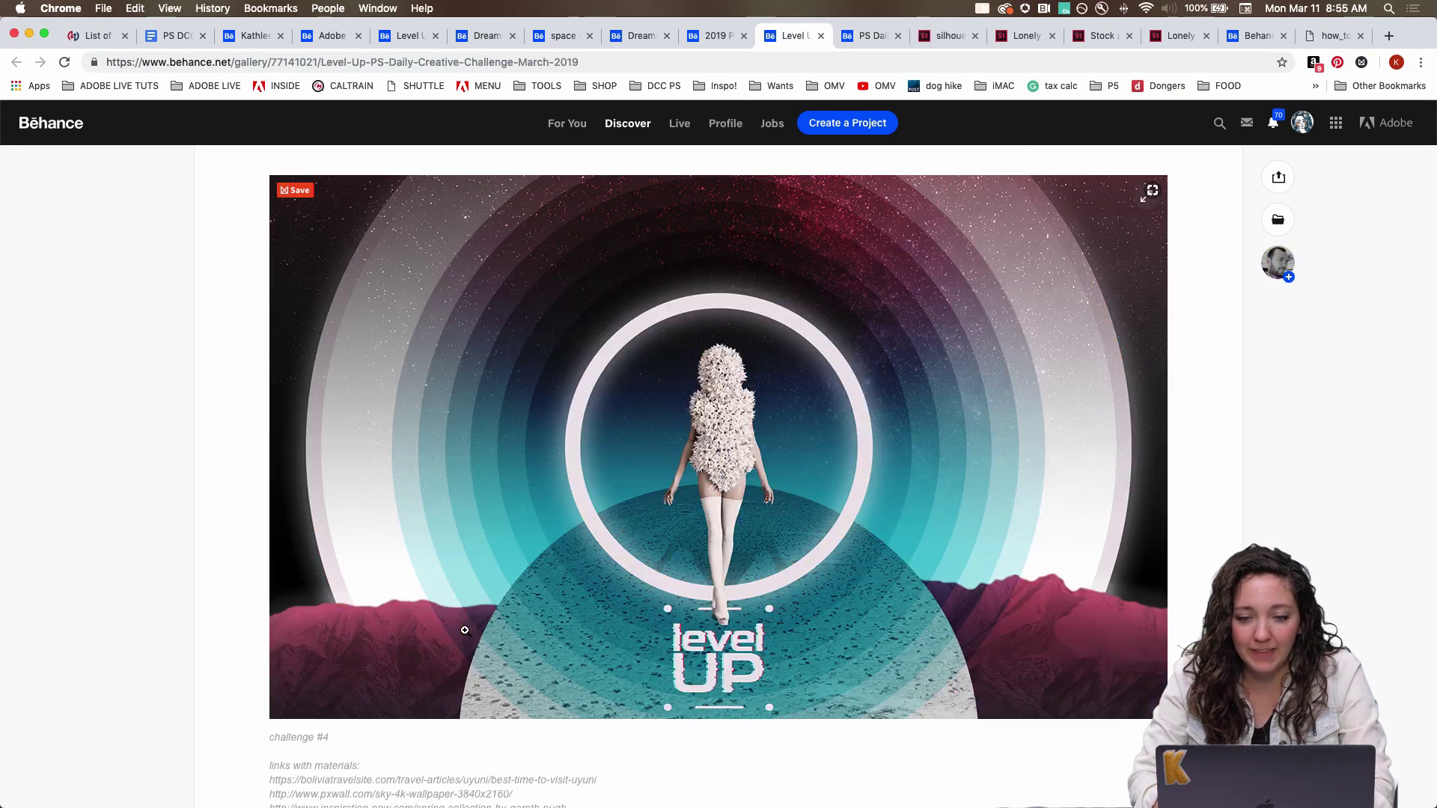
{"action": "scroll", "coordinate": [464, 630], "scroll_direction": "up", "scroll_amount": 4}
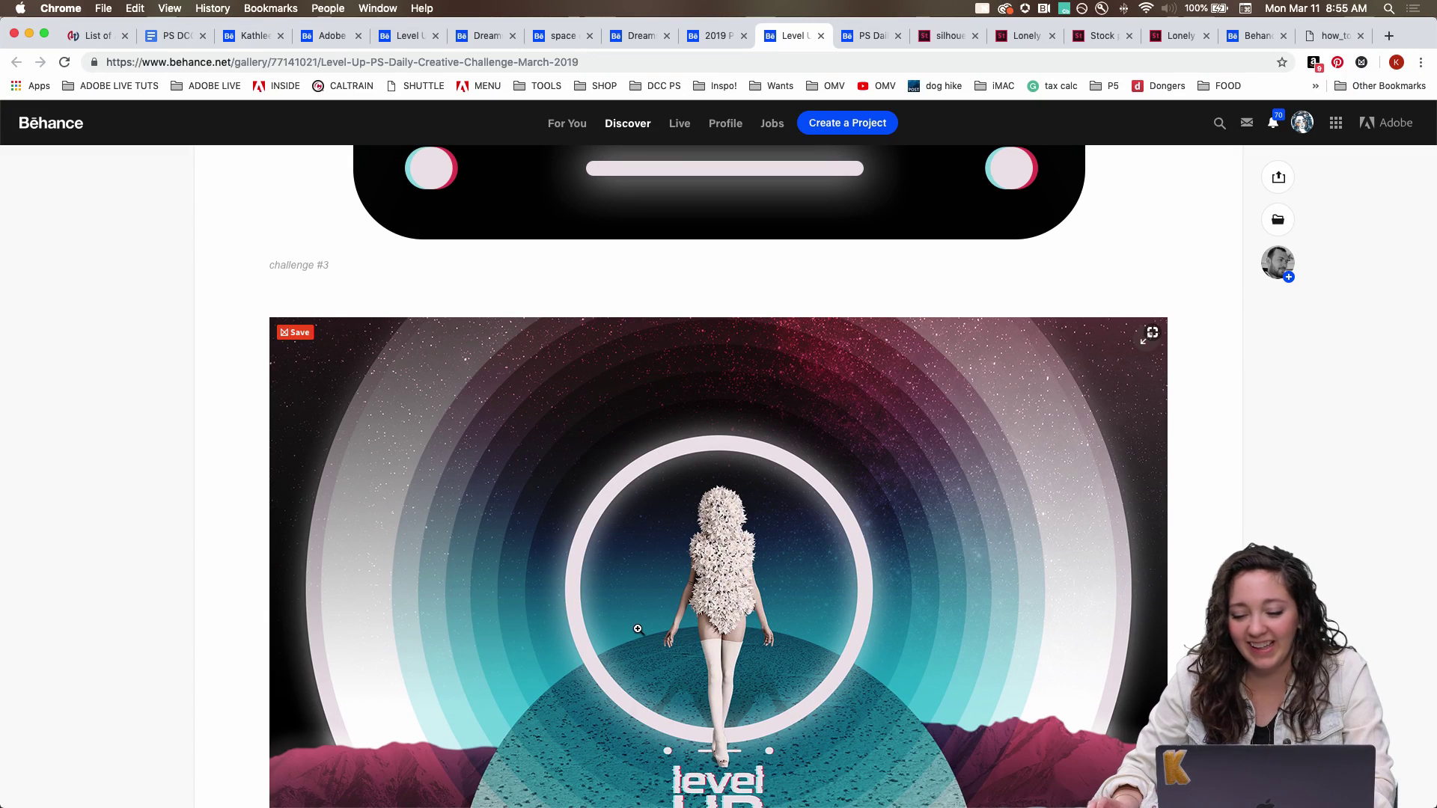